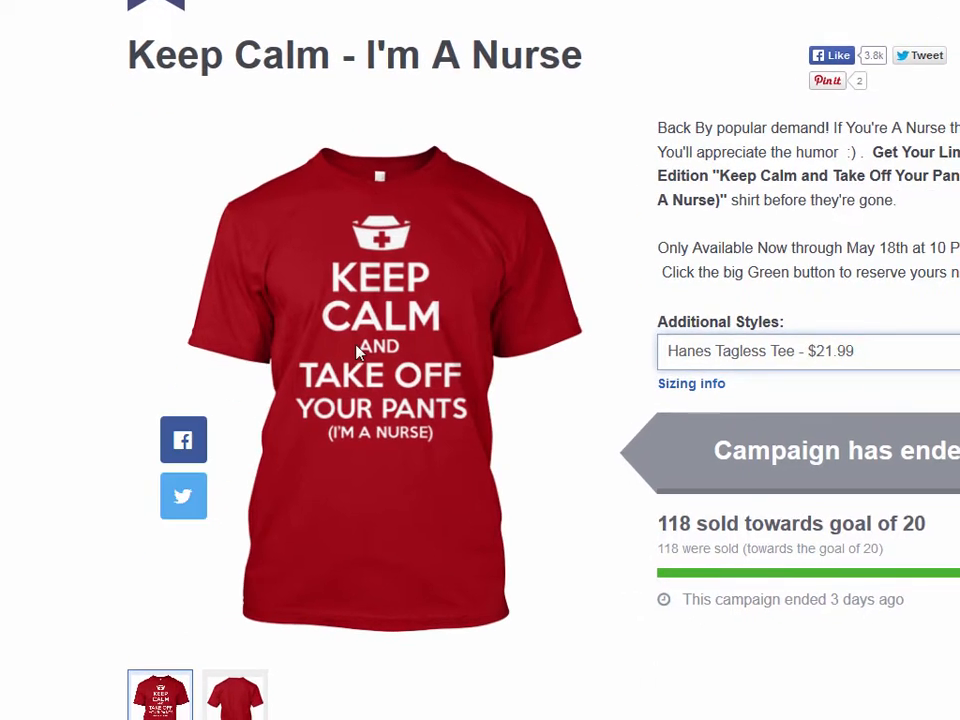
Step: Save the red Keep Calm nurse T-shirt image as a JPG in the Pilots folder under Campaigns for Case Studies
right_click(366, 346)
click(438, 433)
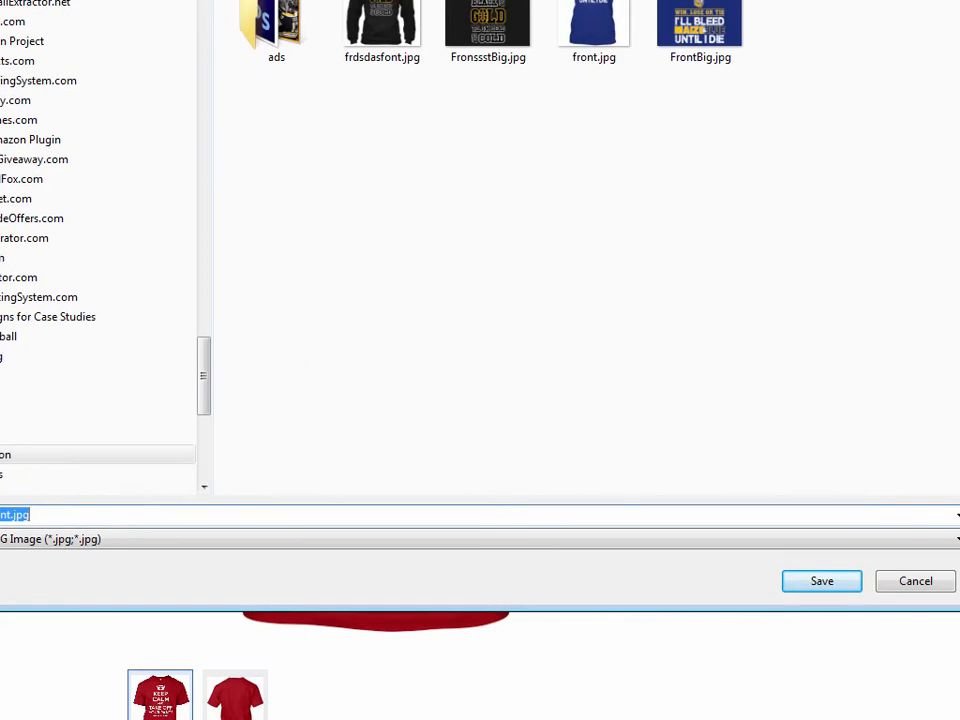
click(48, 316)
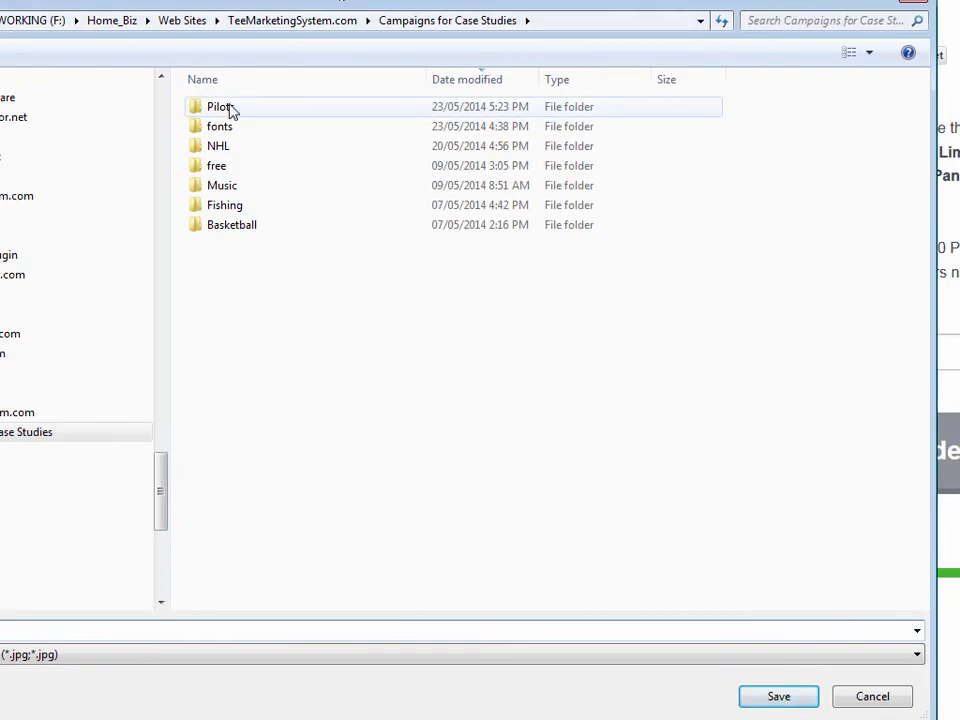
double_click(231, 111)
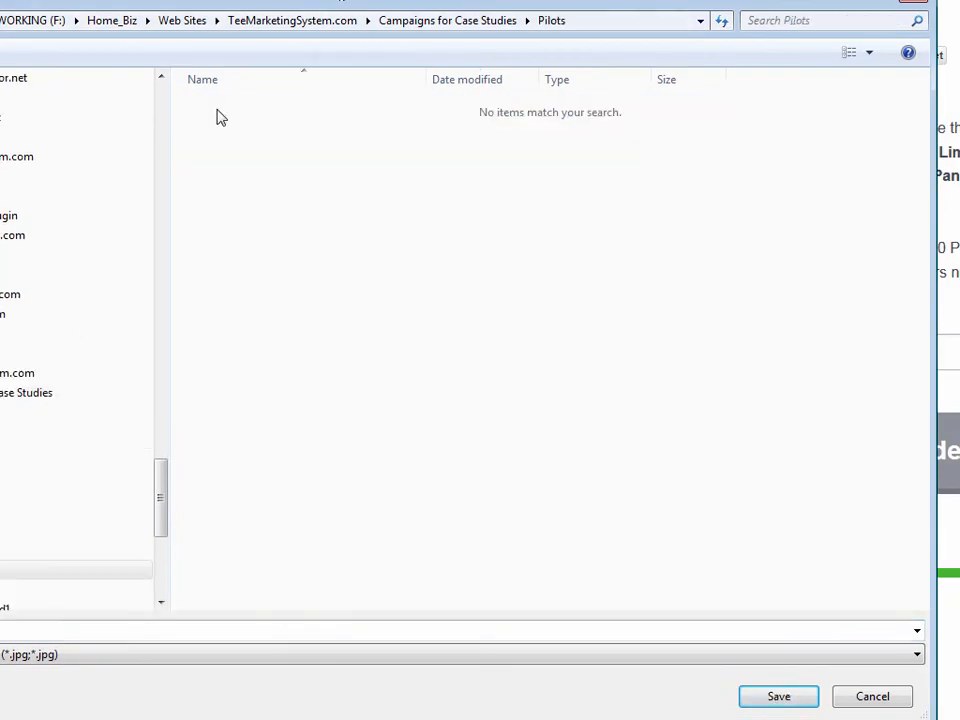
click(767, 700)
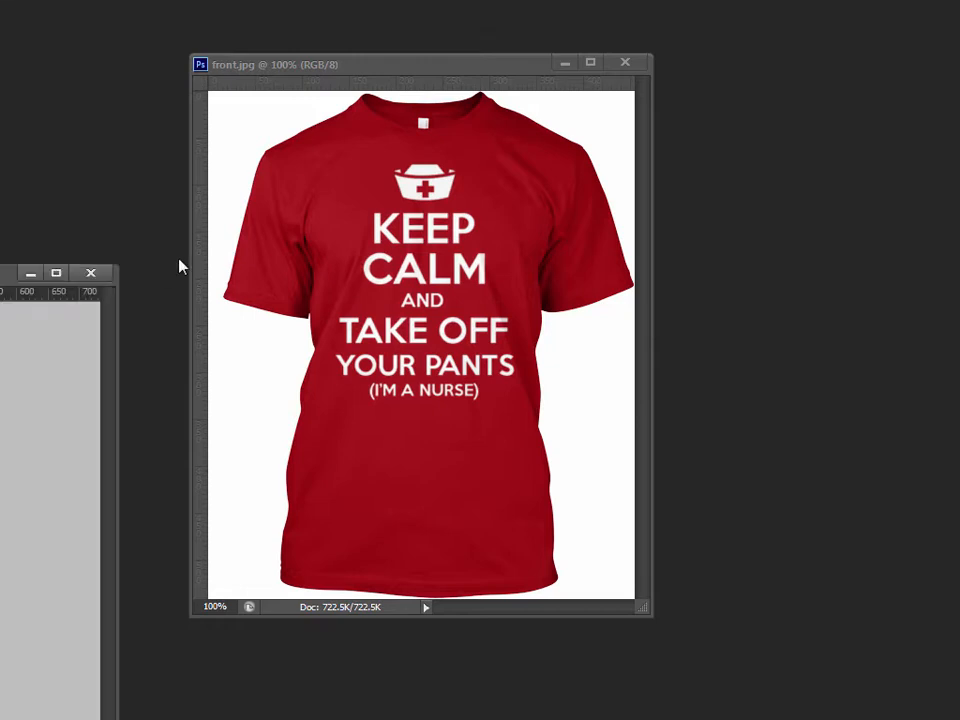
Step: Close the grey document beside front.jpg, create a blank 800 x 1000 pixel document, and enlarge its window
click(86, 274)
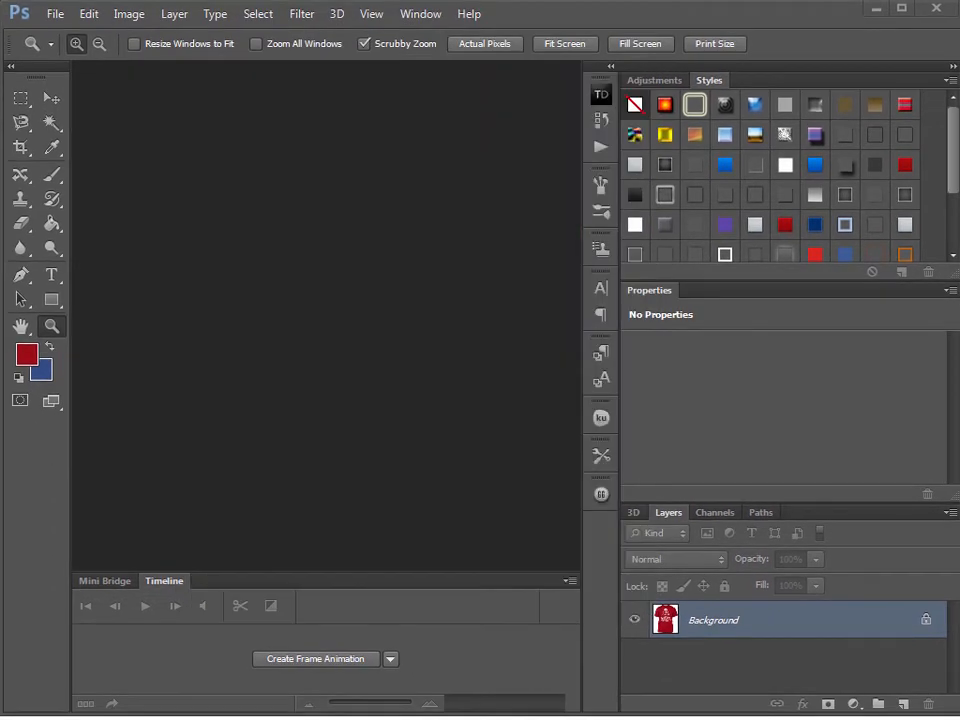
click(55, 14)
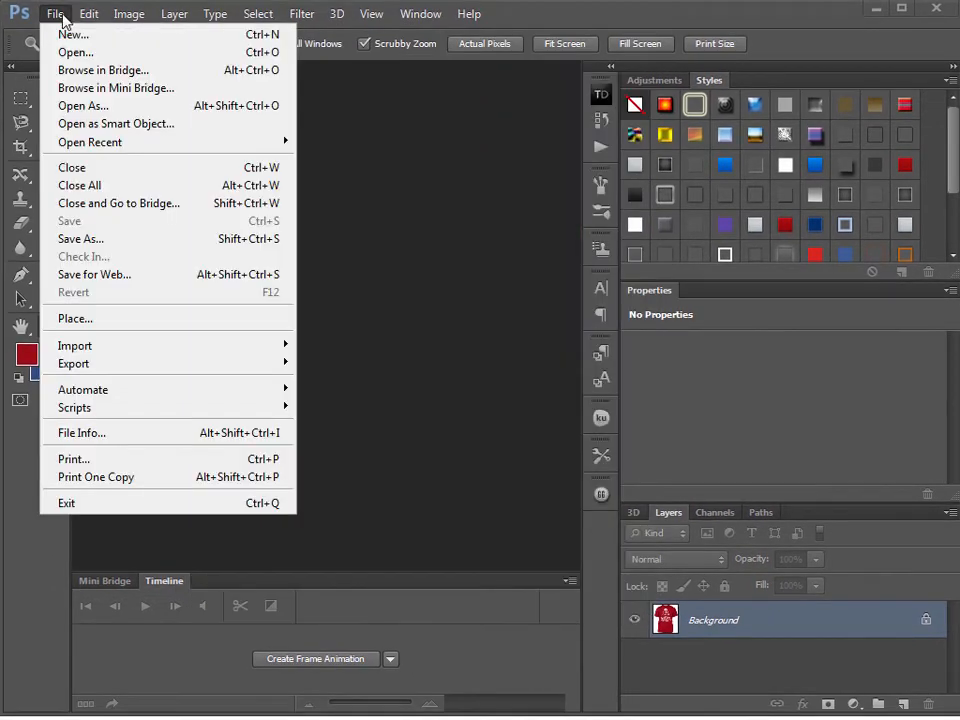
click(75, 35)
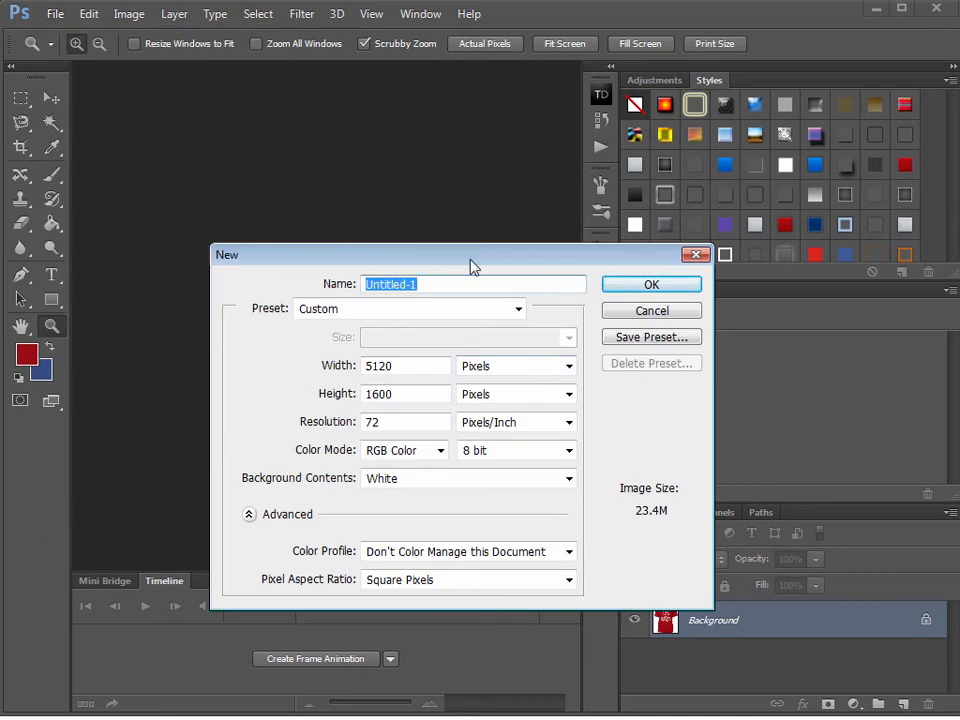
drag(471, 252, 454, 185)
drag(390, 293, 291, 304)
text(800)
key(Tab)
text(1000)
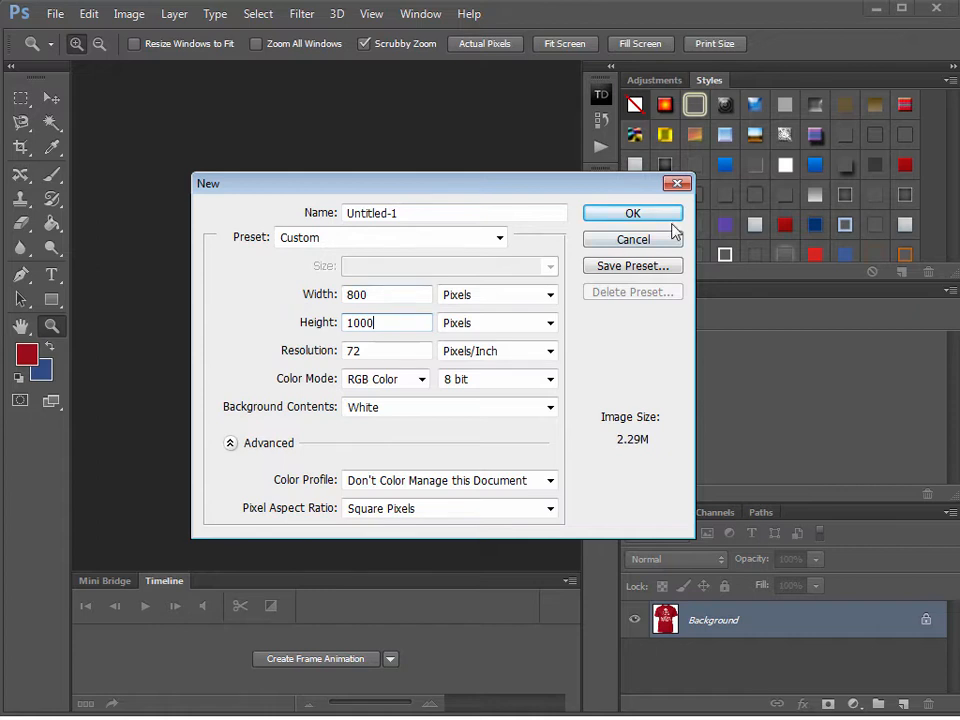
key(Return)
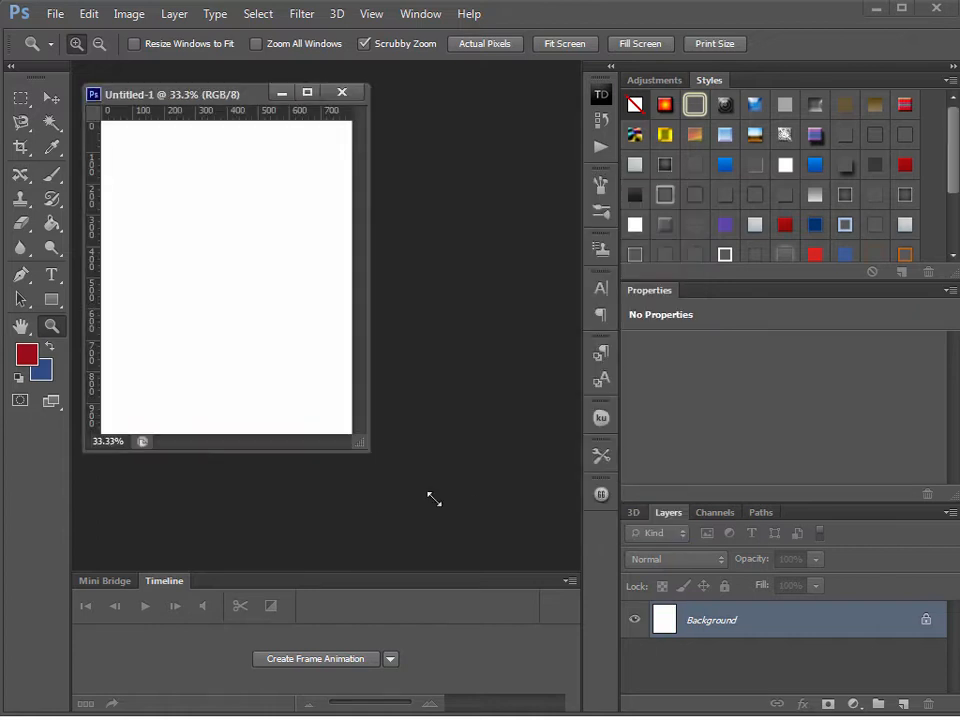
drag(367, 449, 476, 526)
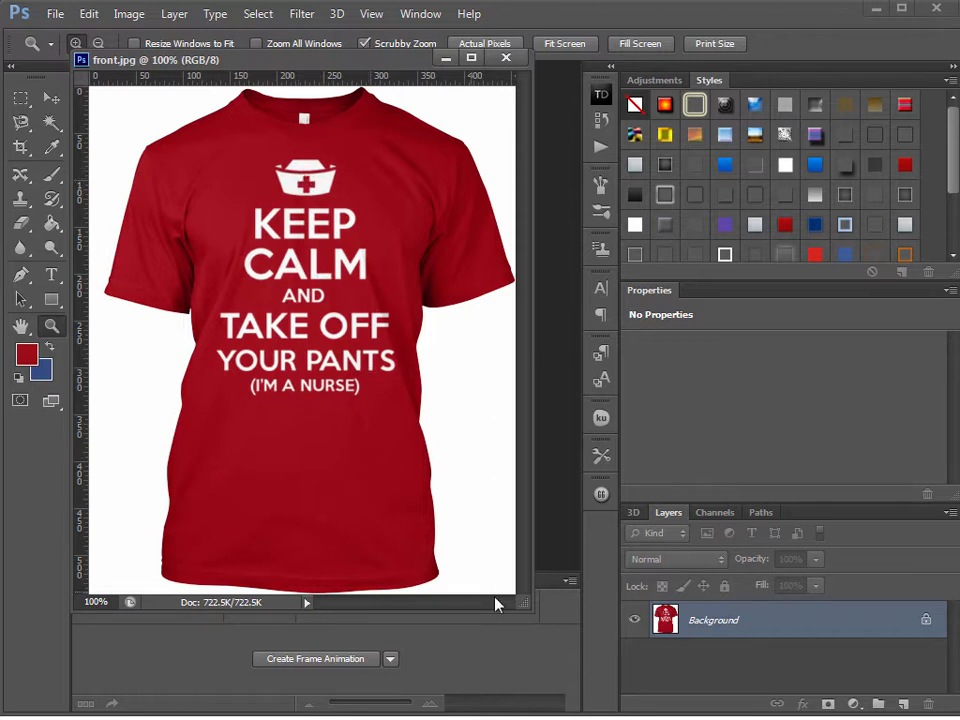
Step: Enlarge the front.jpg document window so that empty space surrounds the whole shirt image
drag(544, 627, 545, 626)
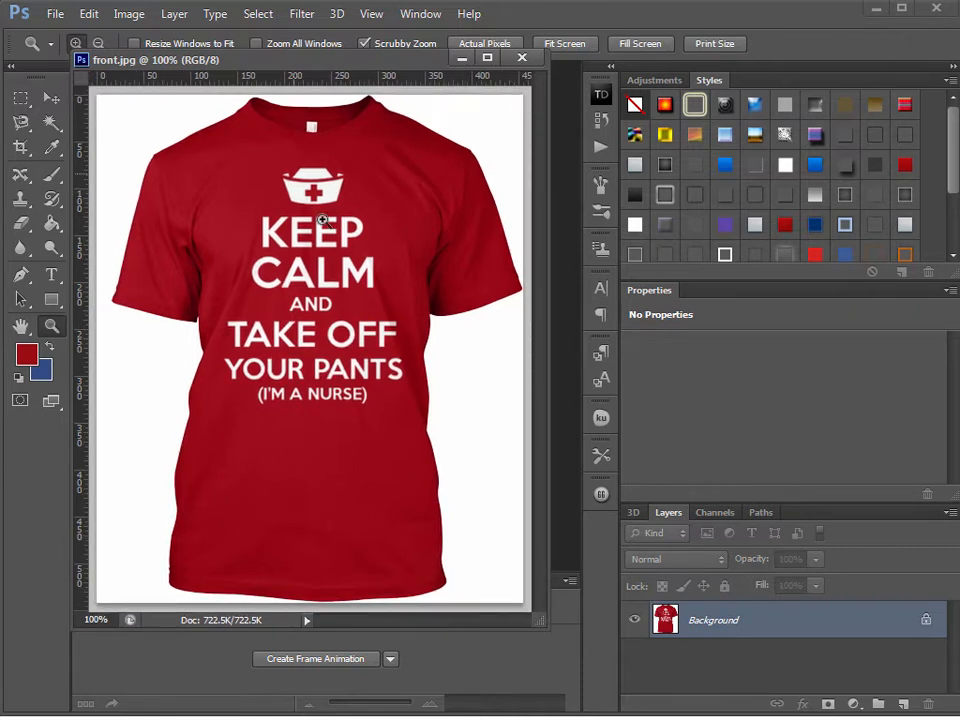
drag(542, 621, 574, 660)
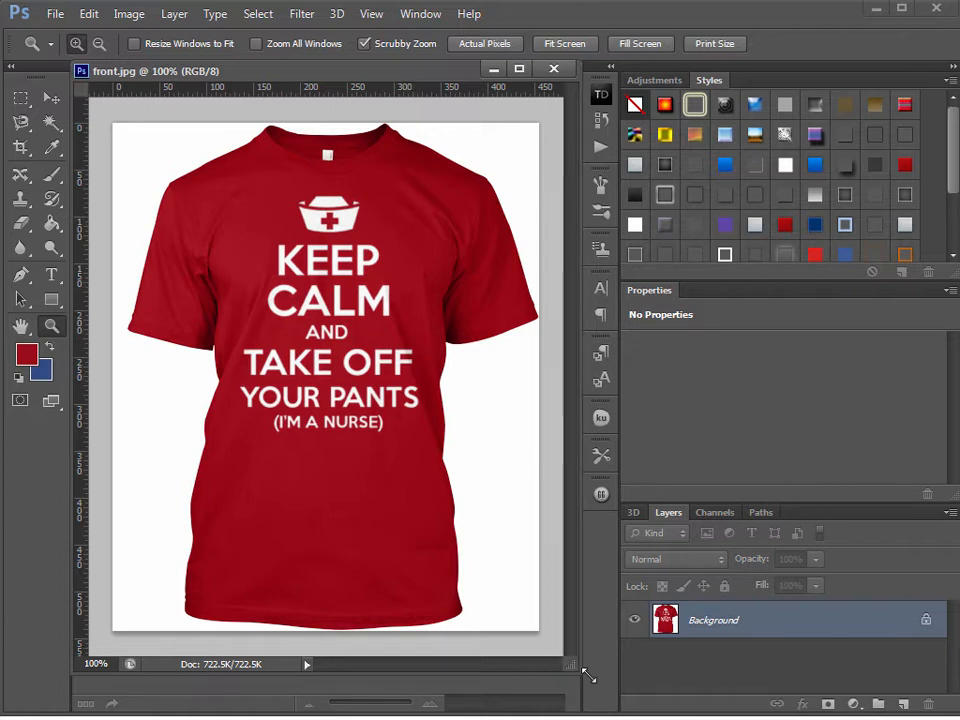
drag(566, 660, 584, 669)
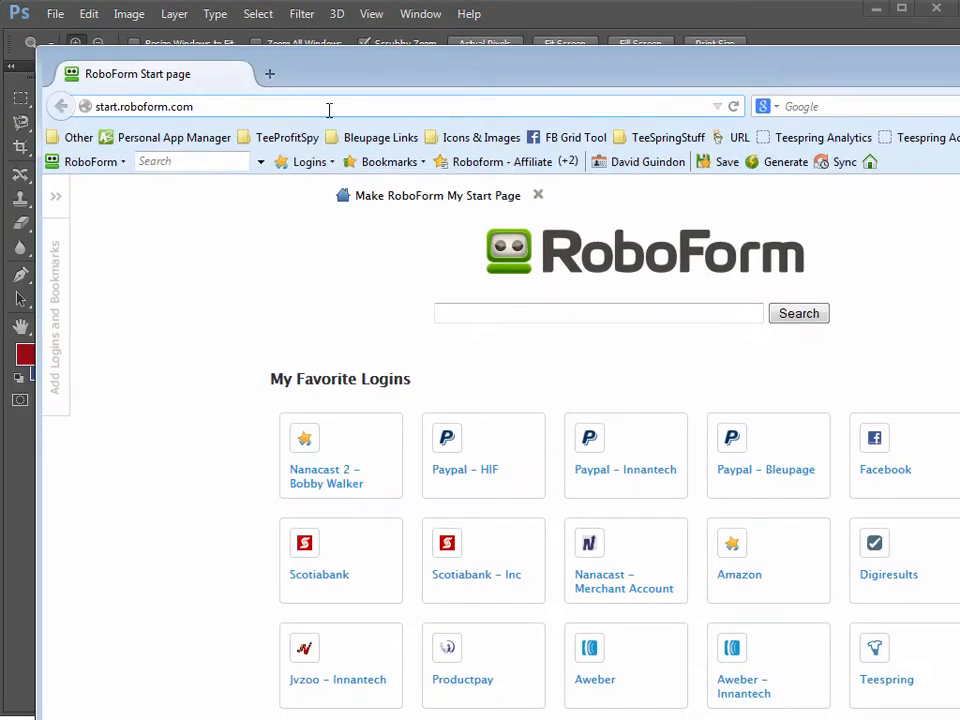
Step: Switch to the web browser, go to dafont.com and look over its home page
drag(195, 107, 79, 104)
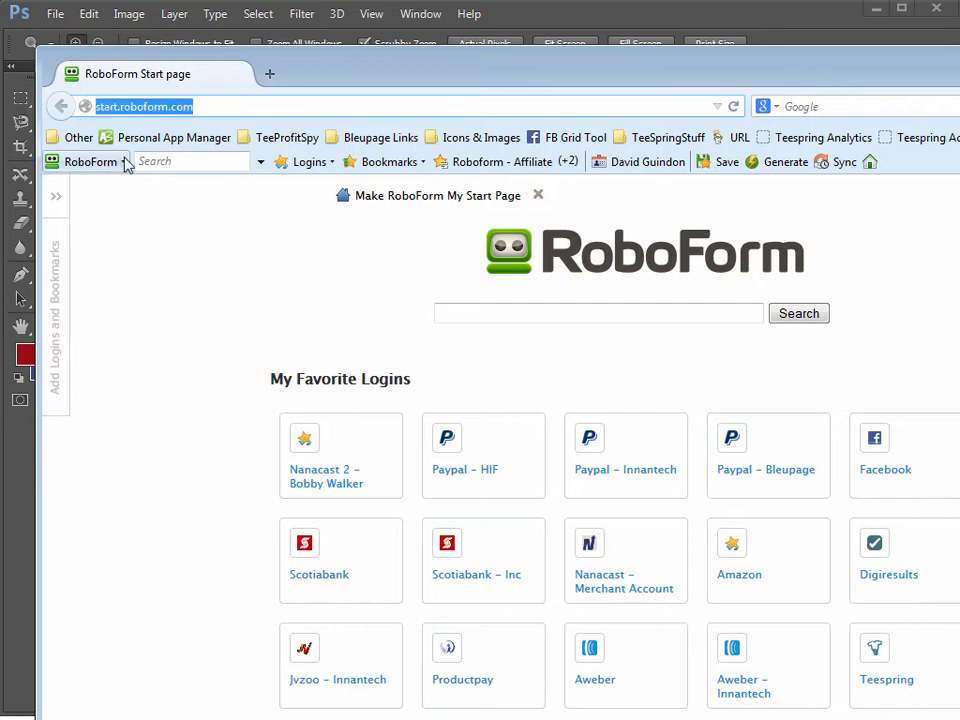
text(dafont.com)
key(Return)
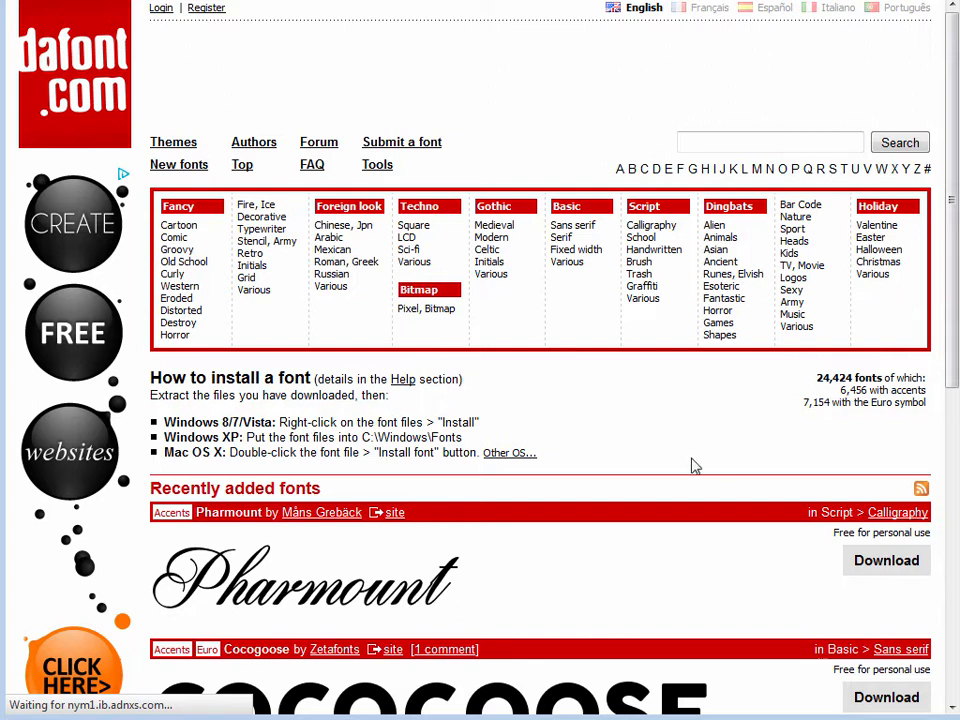
scroll(591, 441, down, 2)
scroll(591, 441, up, 2)
scroll(495, 492, down, 5)
scroll(497, 489, up, 6)
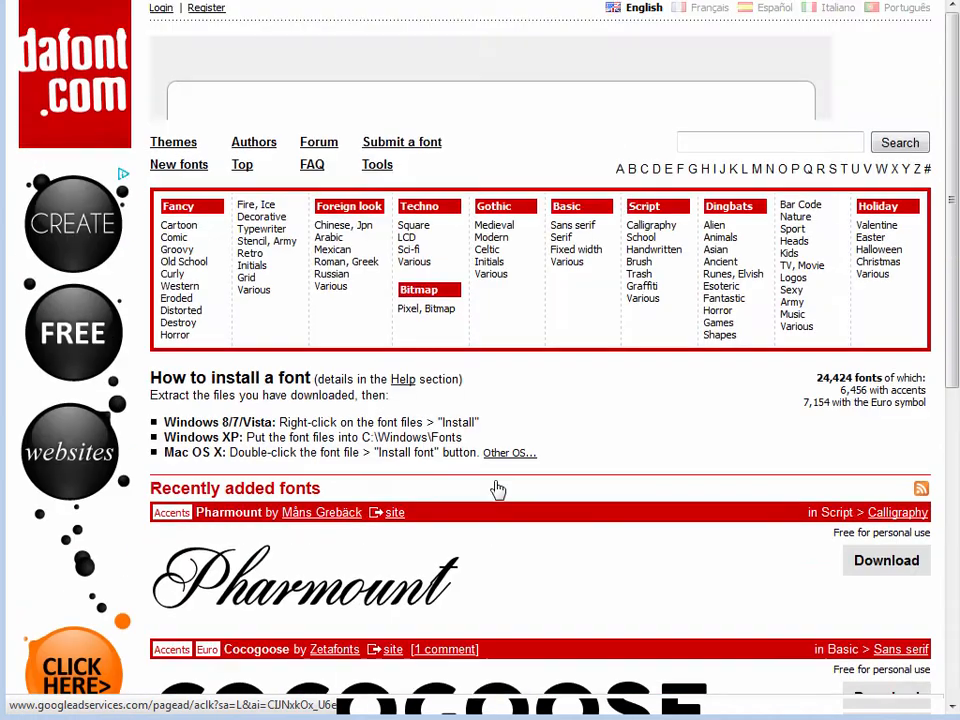
Step: Open the Fancy > Cartoon font category and preview its fonts with the text KEEP CALM, 100 fonts per page
click(179, 226)
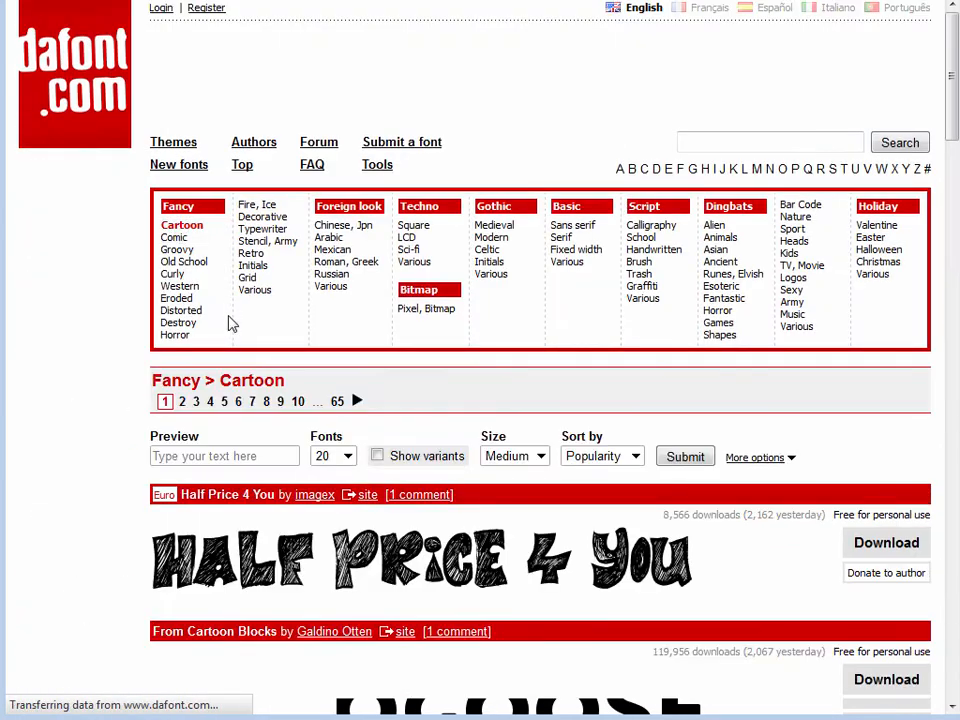
click(175, 457)
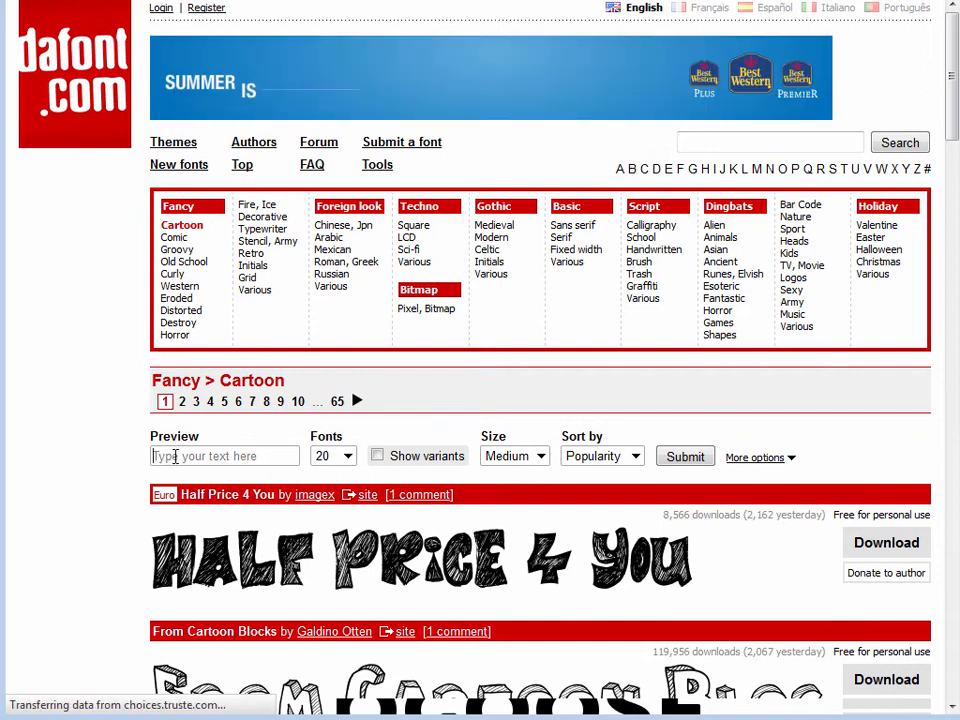
text(KEEP CALM)
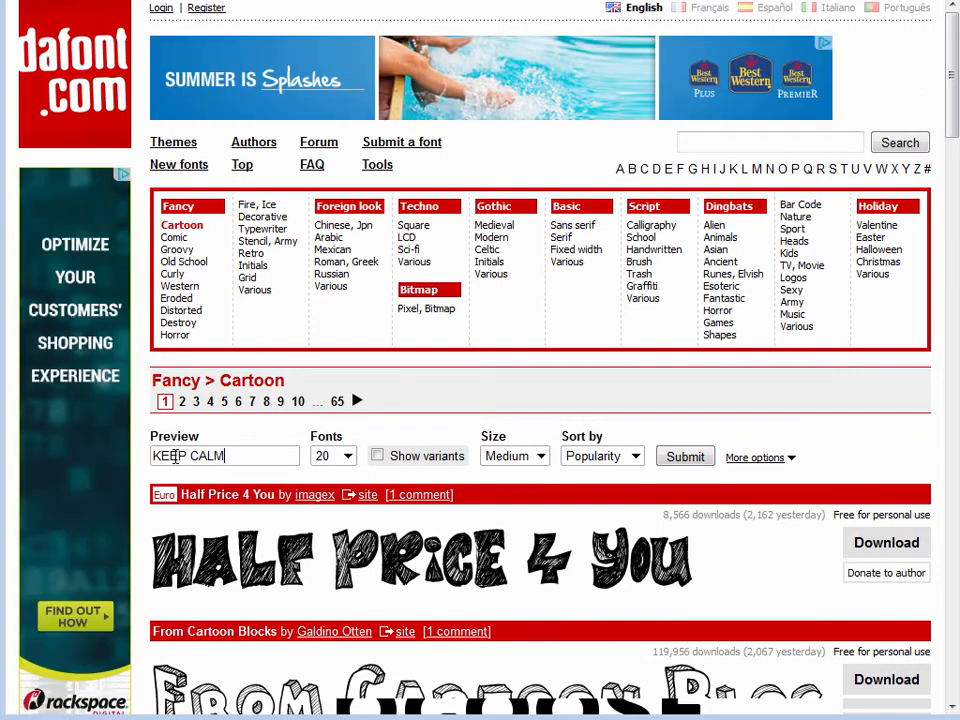
click(348, 457)
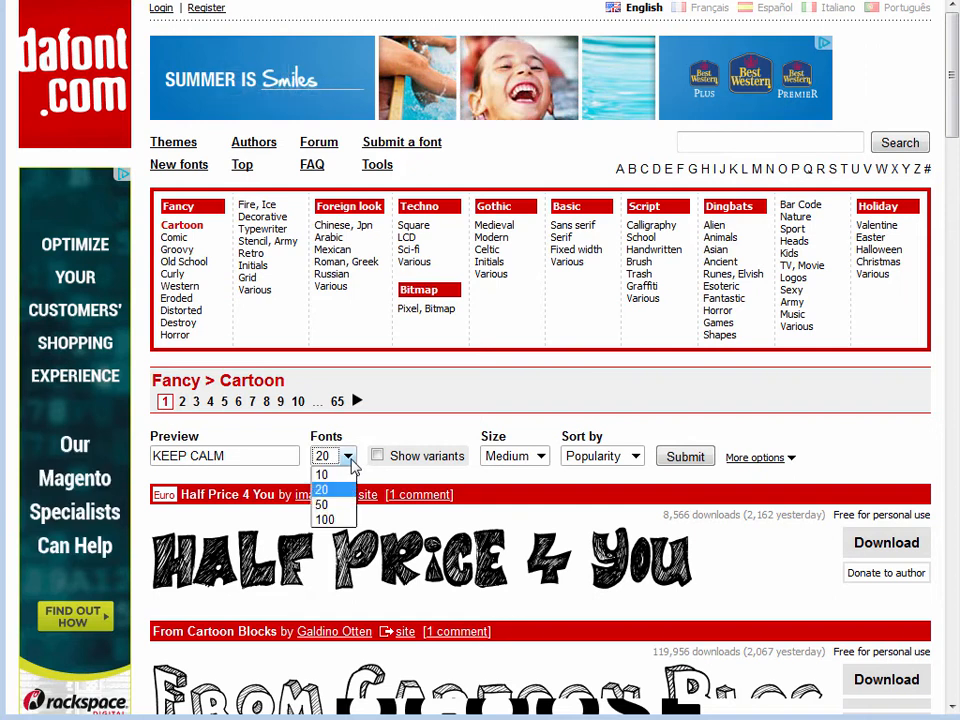
click(326, 519)
click(680, 458)
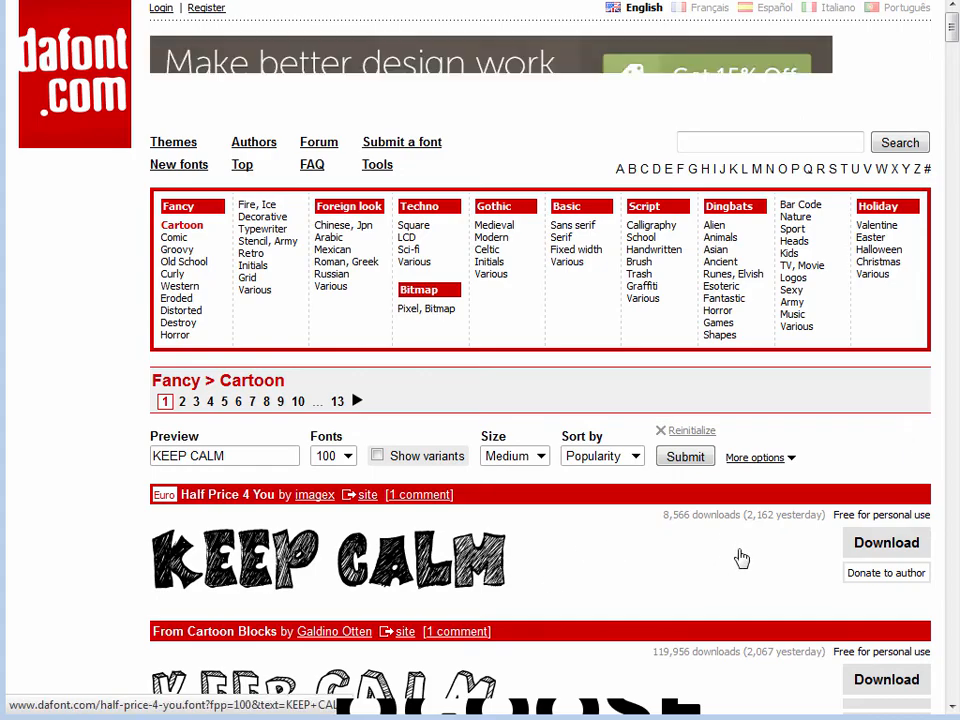
Step: Look through the Cartoon fonts previewed as KEEP CALM to compare their lettering styles for the shirt
scroll(737, 560, down, 8)
scroll(741, 558, down, 14)
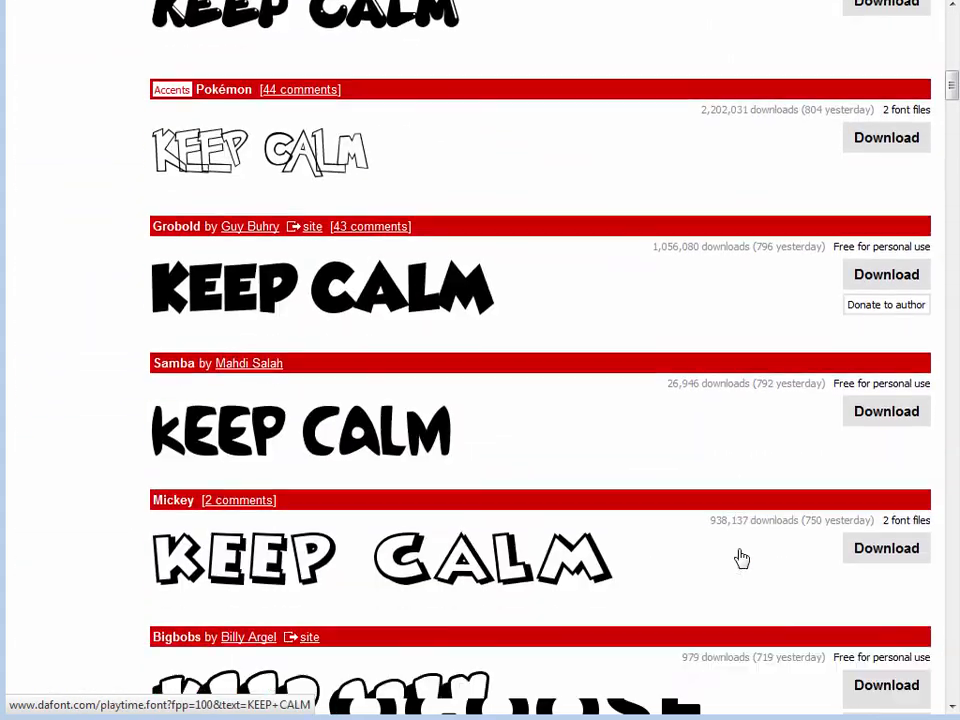
scroll(741, 558, down, 16)
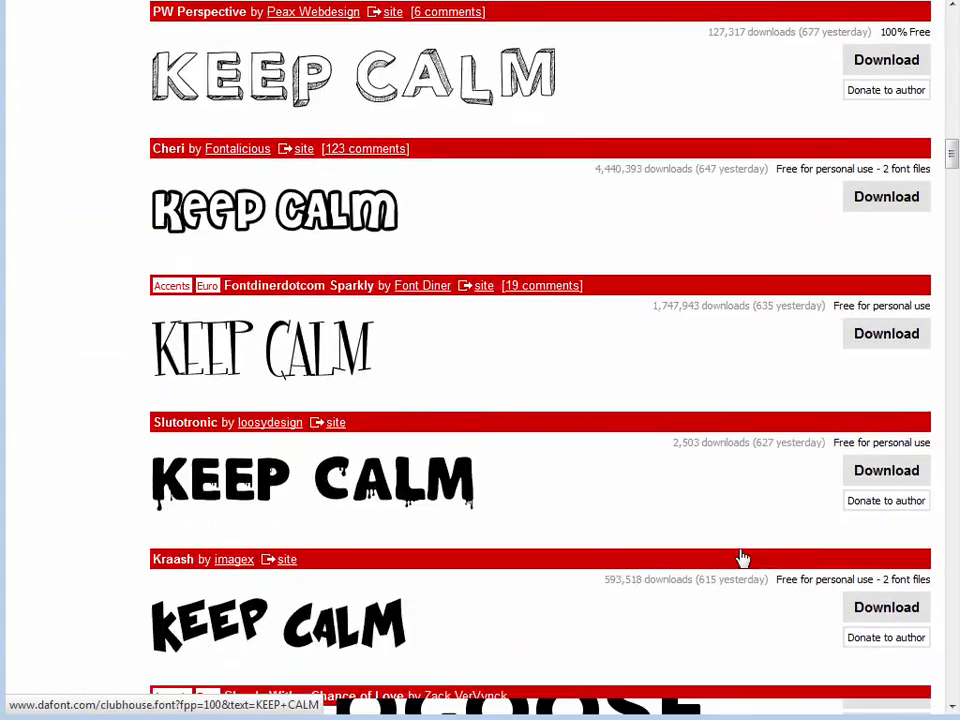
scroll(741, 558, down, 20)
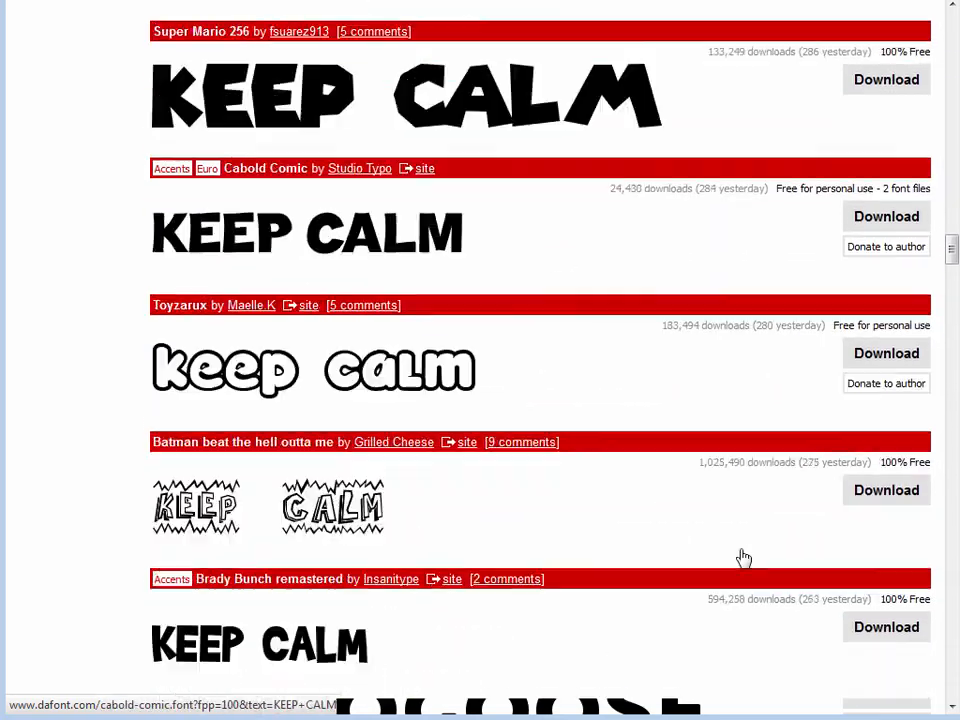
scroll(744, 558, down, 2)
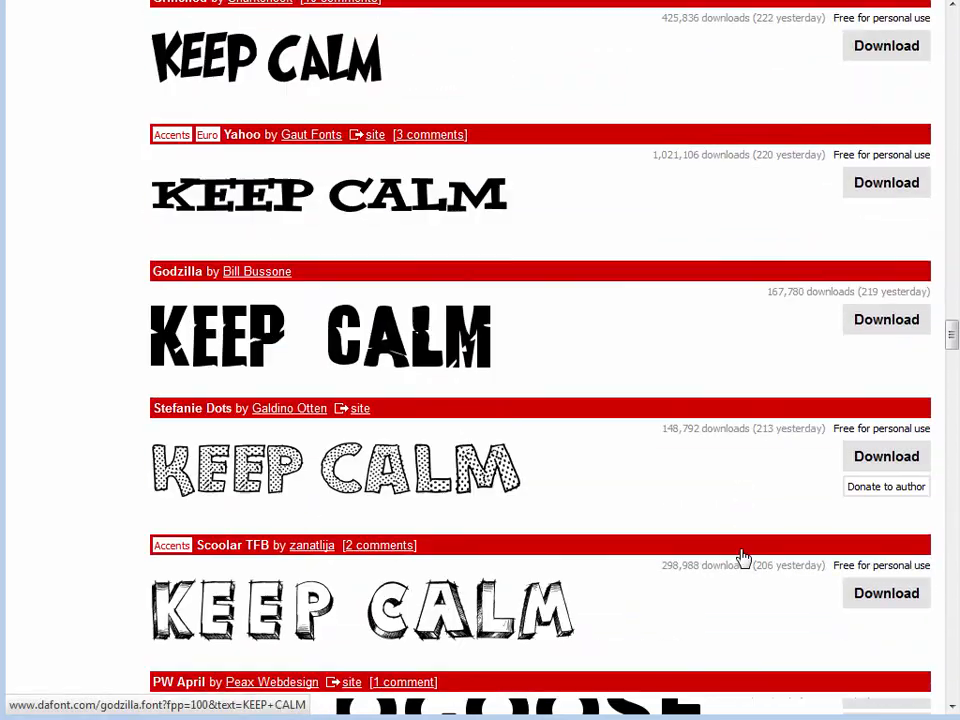
scroll(741, 556, down, 10)
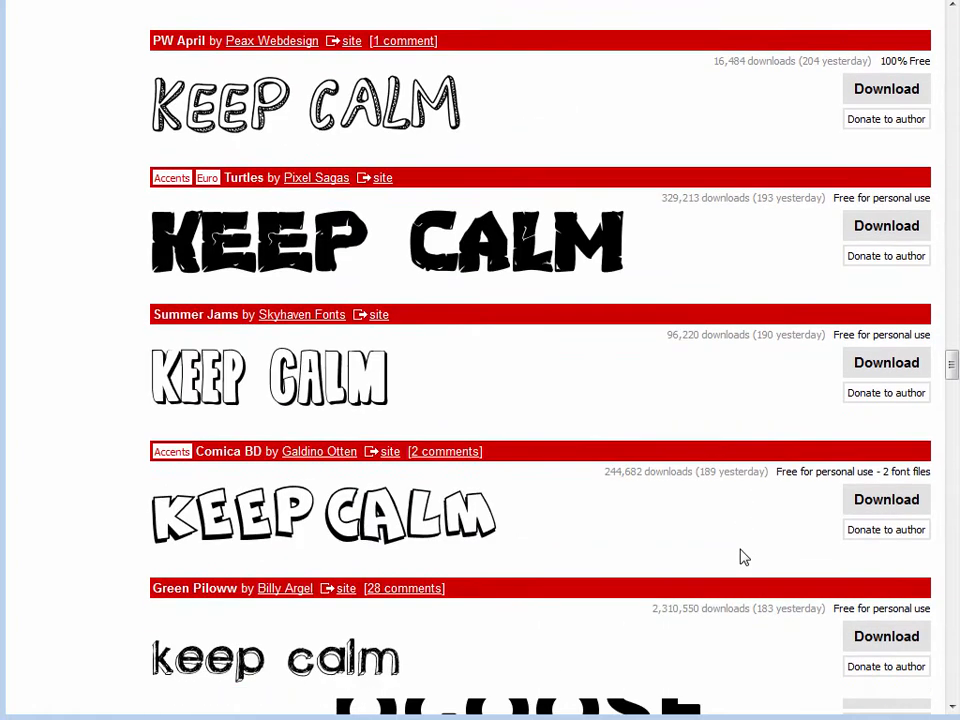
scroll(741, 556, down, 8)
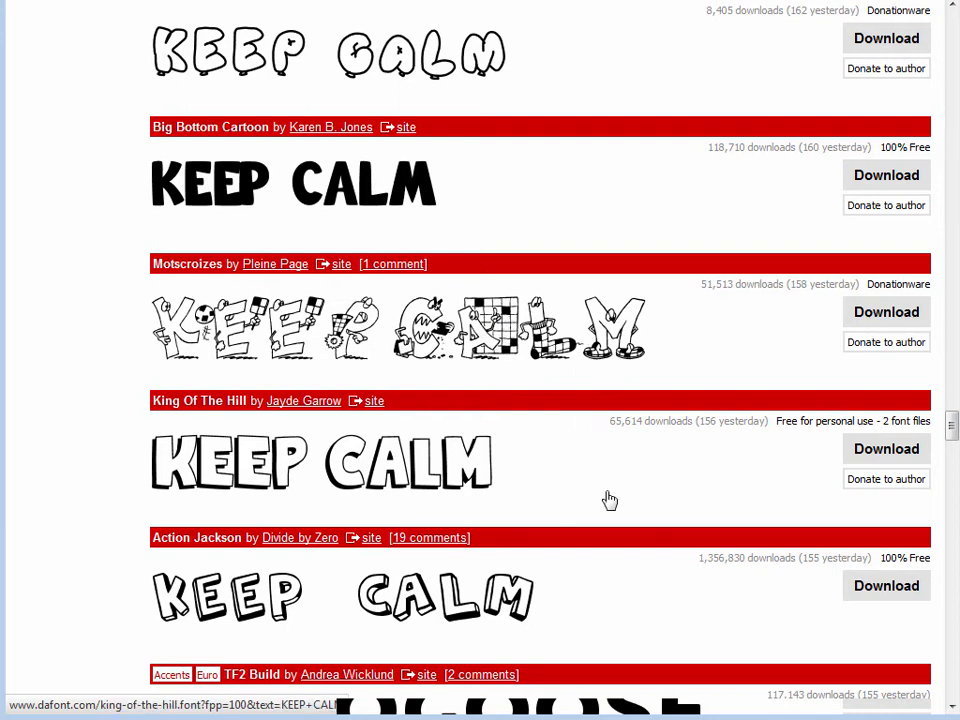
scroll(630, 561, down, 5)
scroll(638, 557, up, 3)
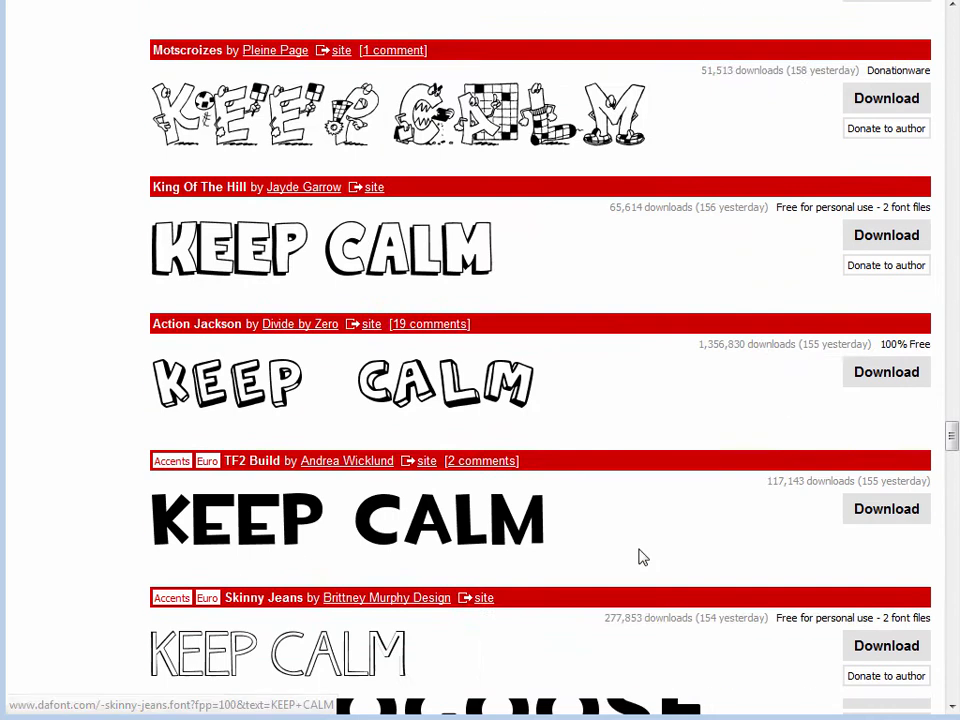
scroll(638, 557, up, 3)
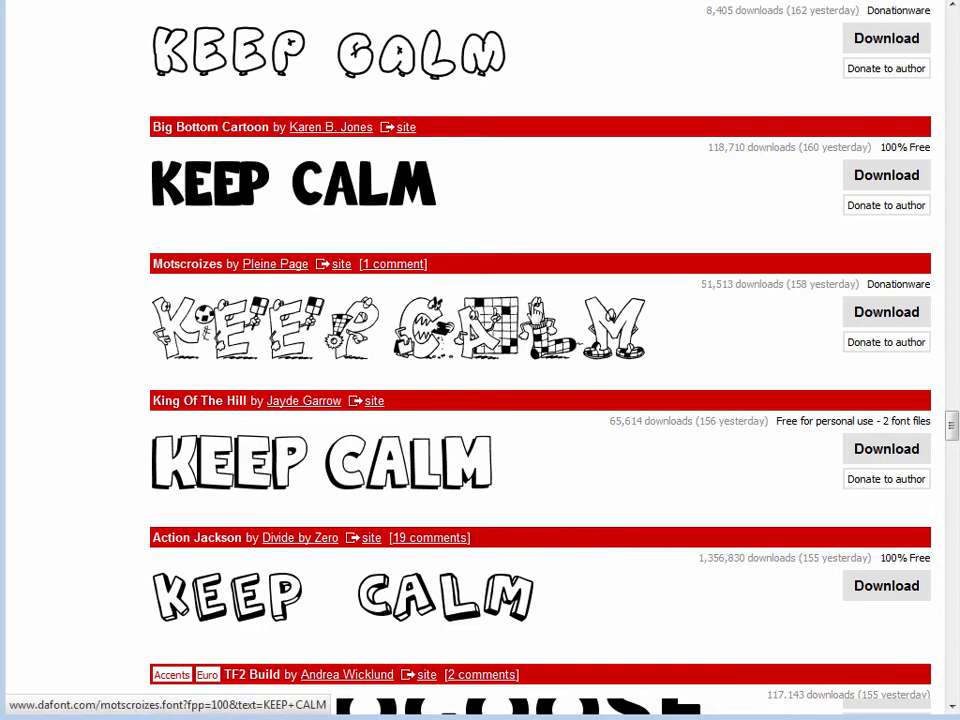
scroll(600, 545, down, 8)
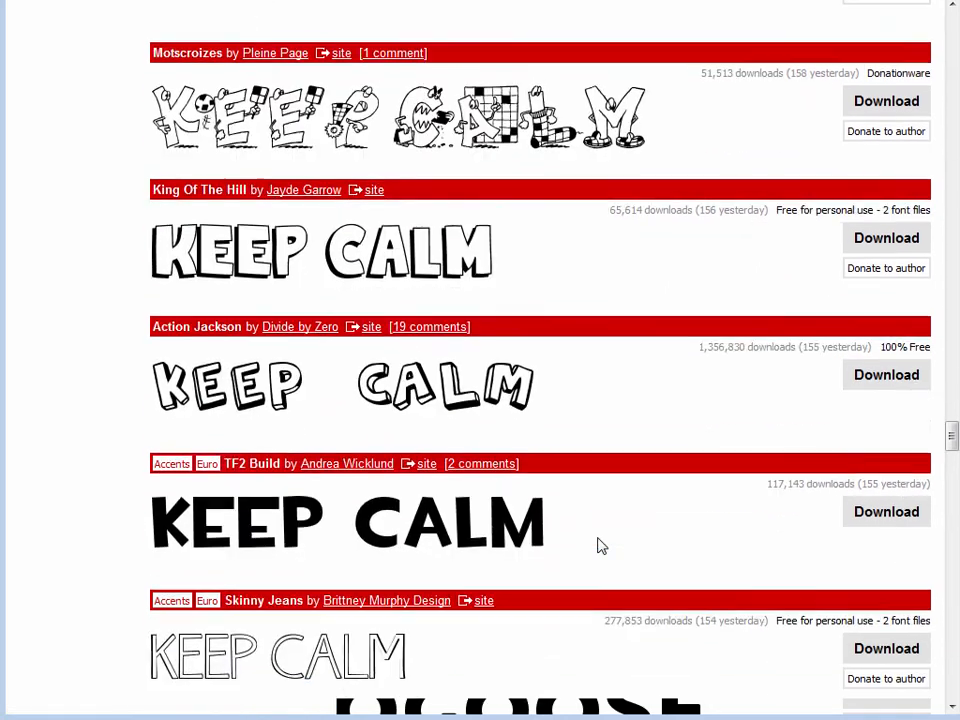
scroll(600, 546, down, 12)
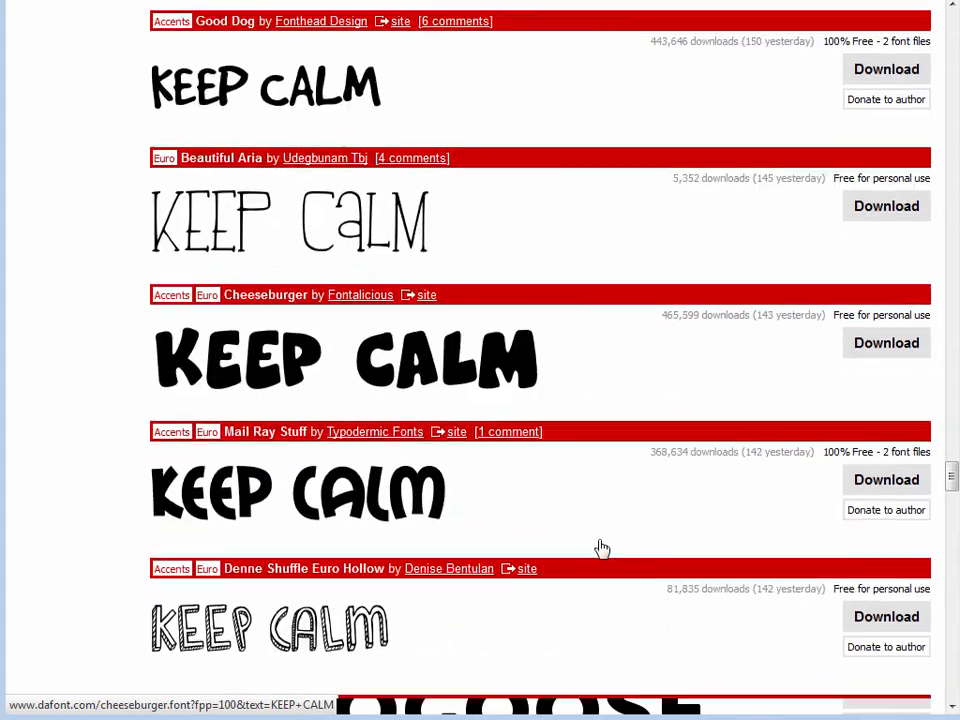
scroll(602, 549, down, 20)
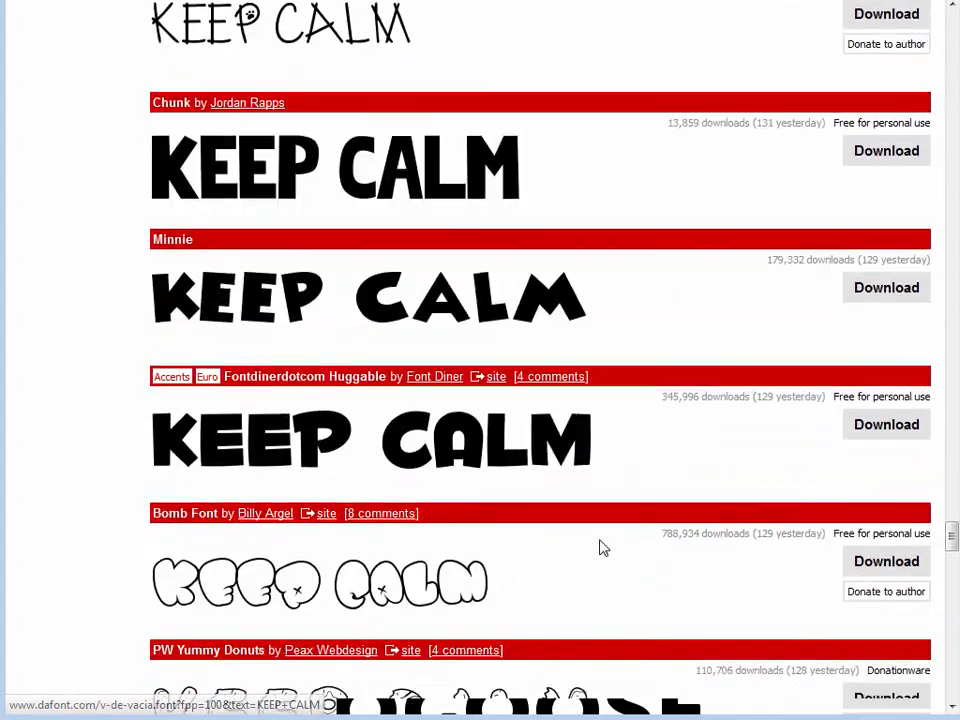
scroll(604, 548, down, 14)
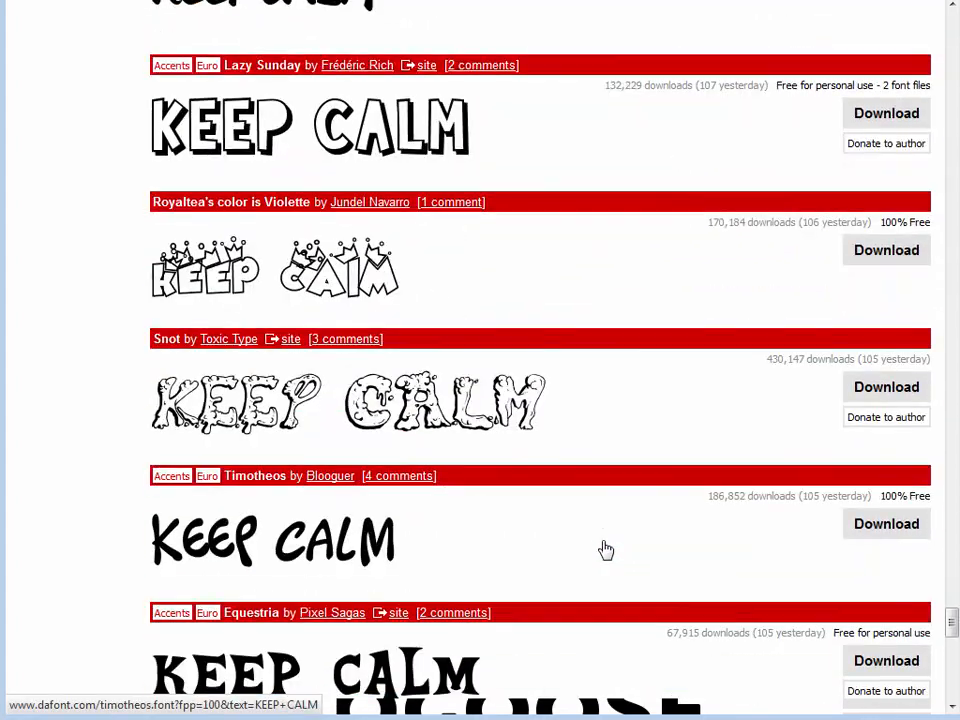
scroll(604, 548, up, 2)
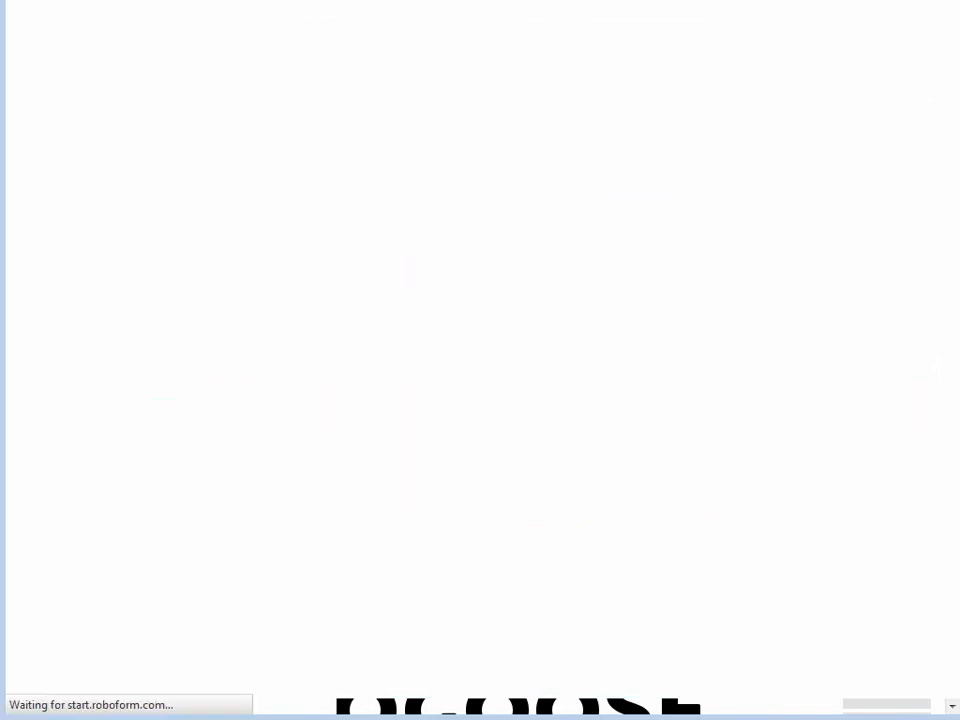
scroll(587, 489, up, 5)
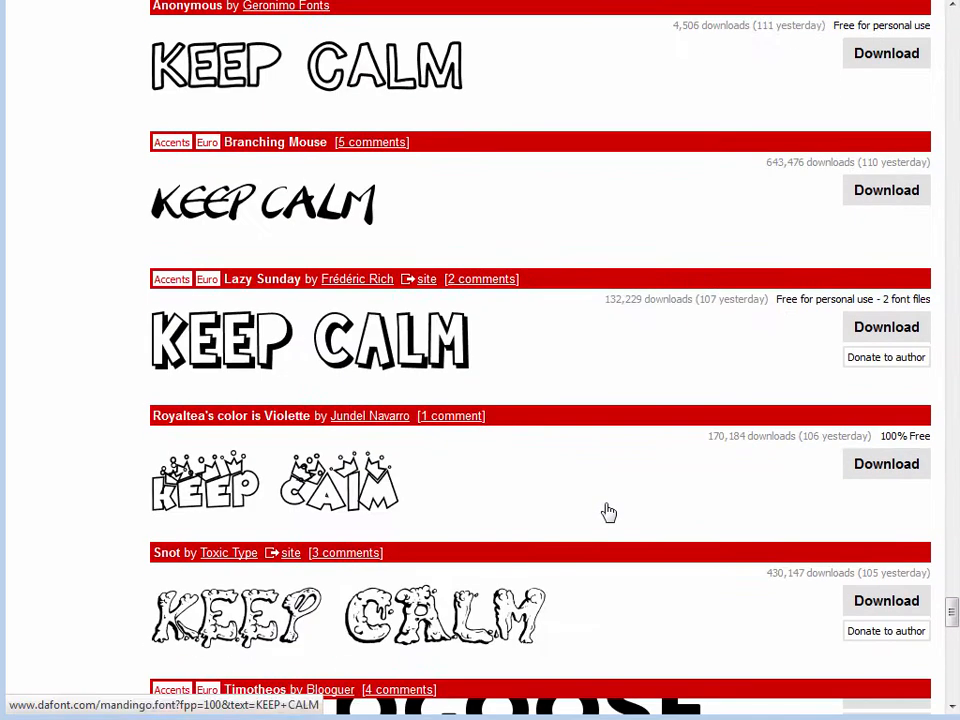
Step: Search dafont.com for a font named keep calm
drag(953, 610, 953, 8)
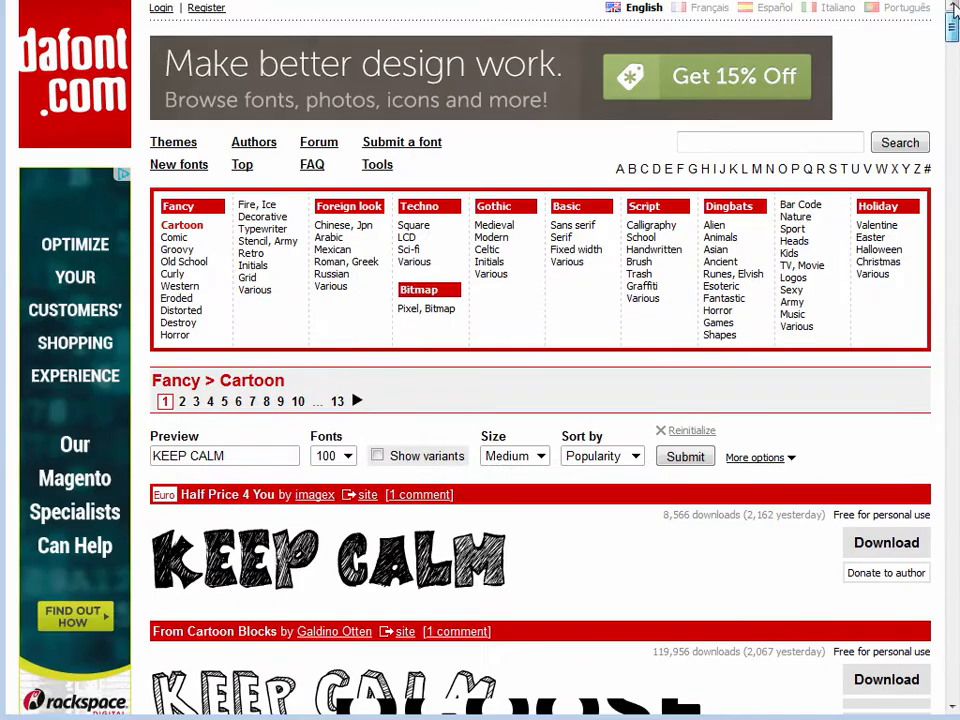
click(782, 143)
text(keep co)
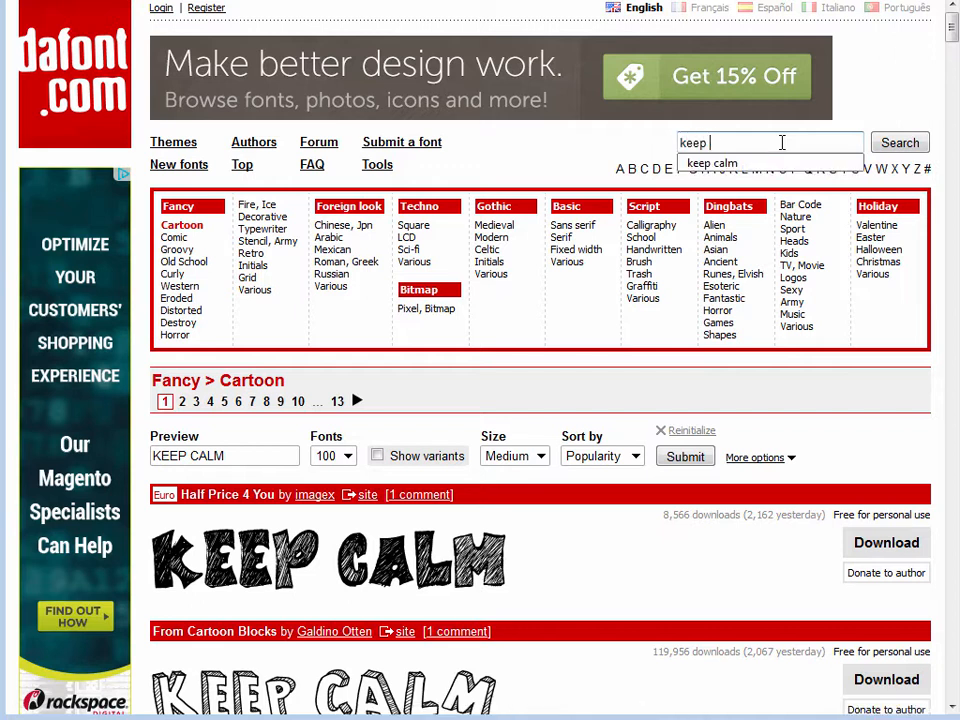
text(alm)
key(Return)
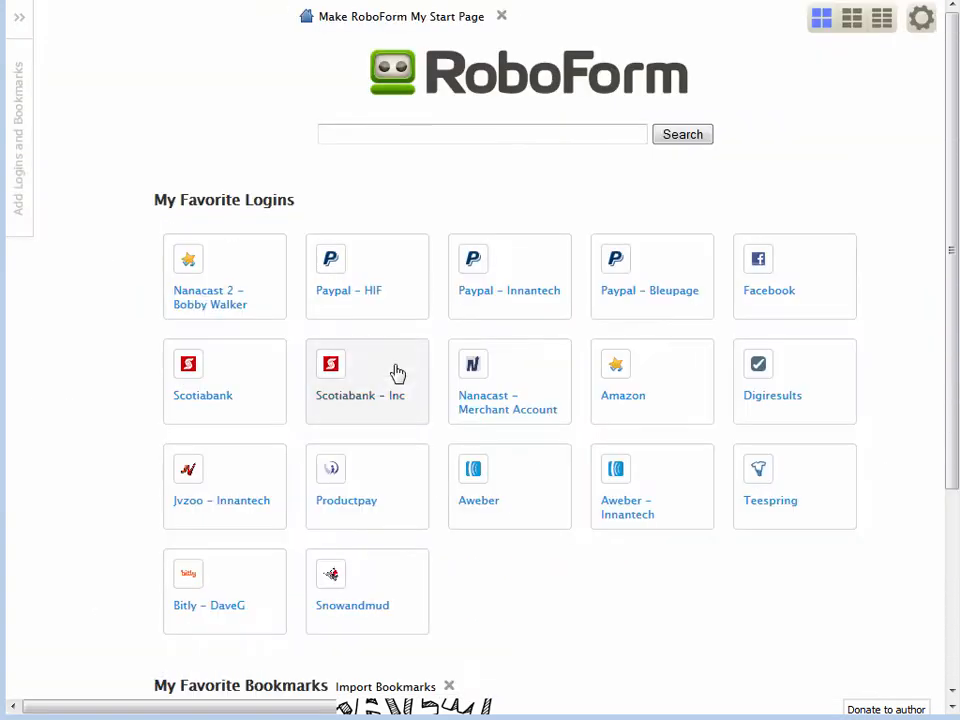
Step: Open Google in a new browser tab and search the web for keep calm
scroll(268, 600, down, 3)
click(230, 530)
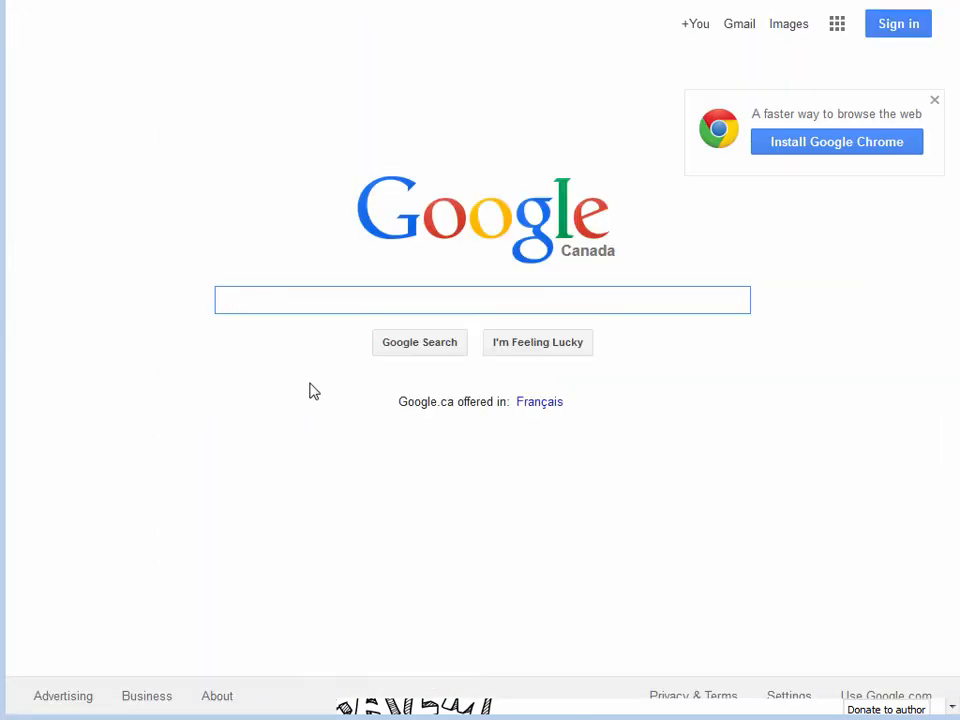
text(keep calm)
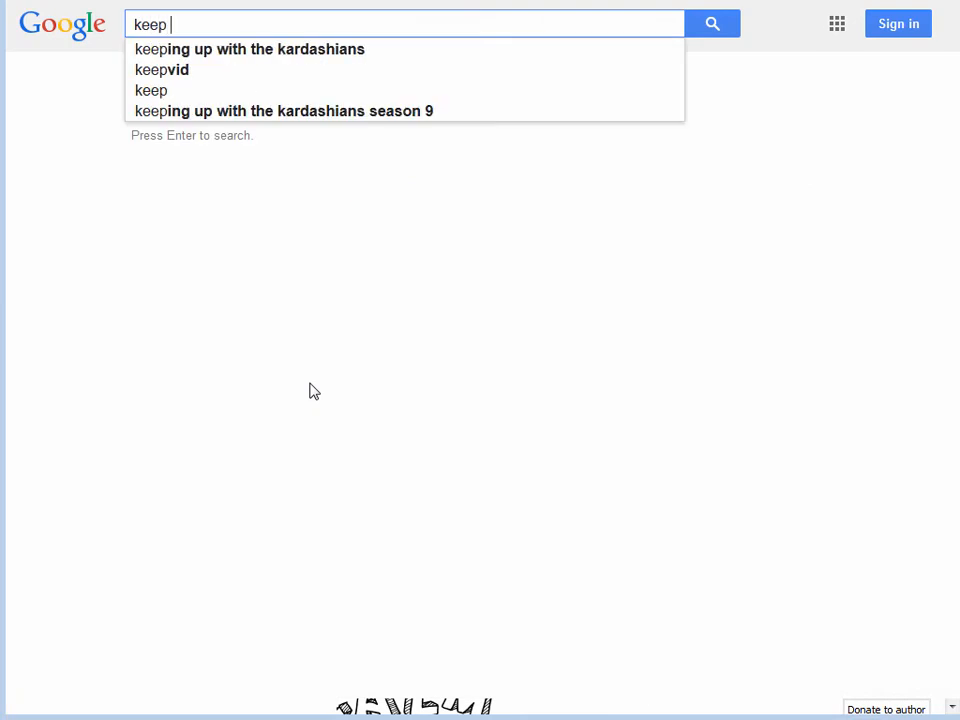
key(Return)
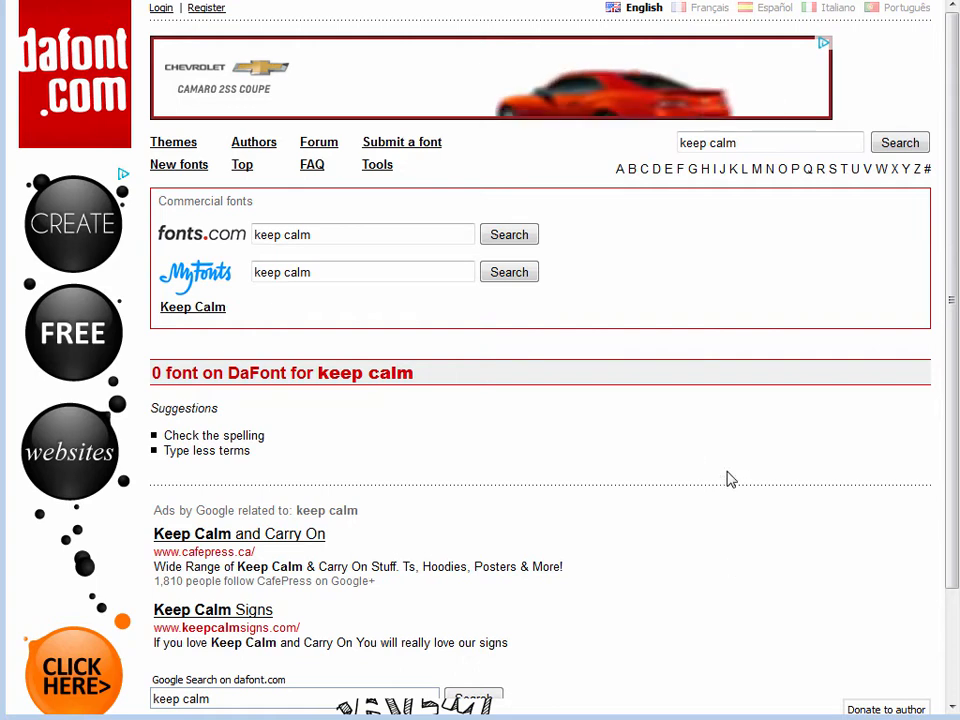
Step: Look over the dafont.com and Google results for keep calm to find a source for the matching font
scroll(620, 495, down, 3)
scroll(679, 503, up, 3)
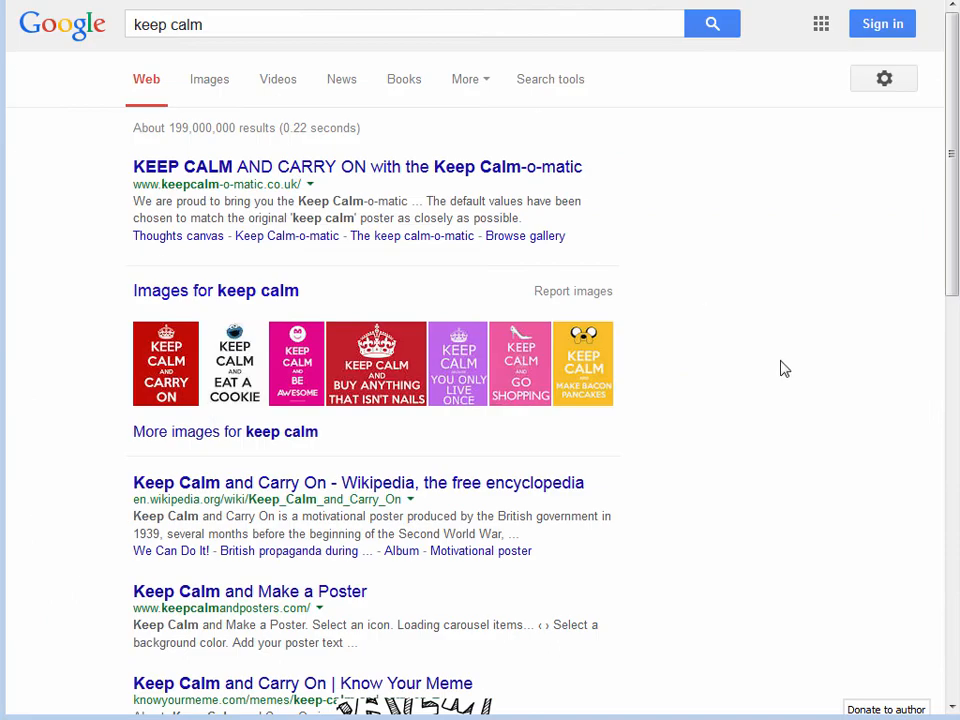
scroll(784, 461, down, 3)
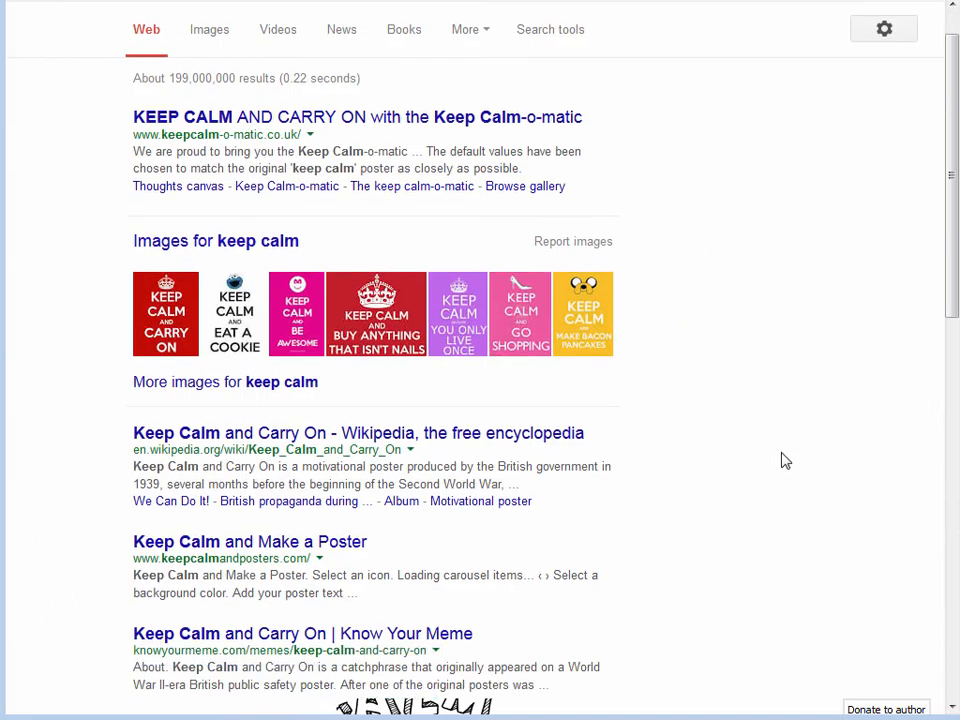
scroll(784, 461, up, 3)
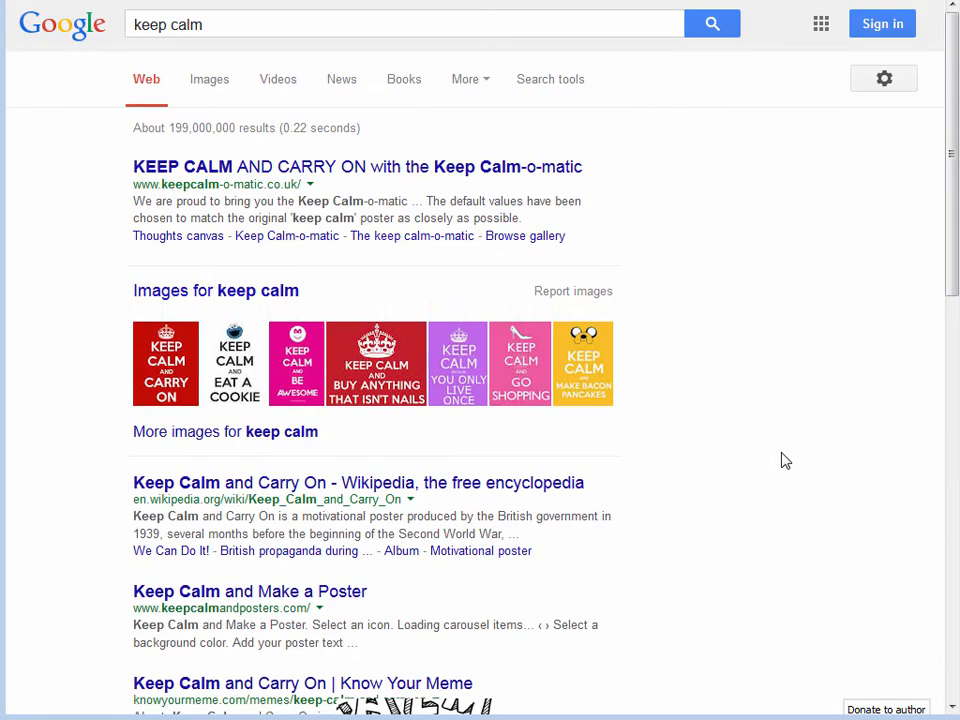
scroll(784, 461, down, 3)
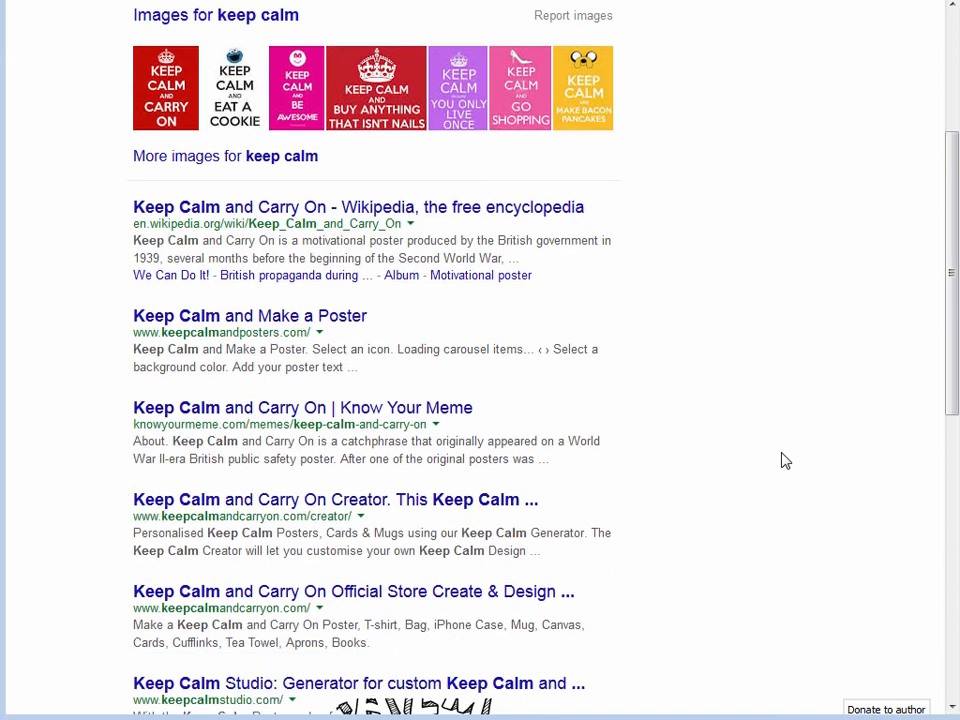
scroll(784, 461, down, 1)
scroll(784, 461, down, 2)
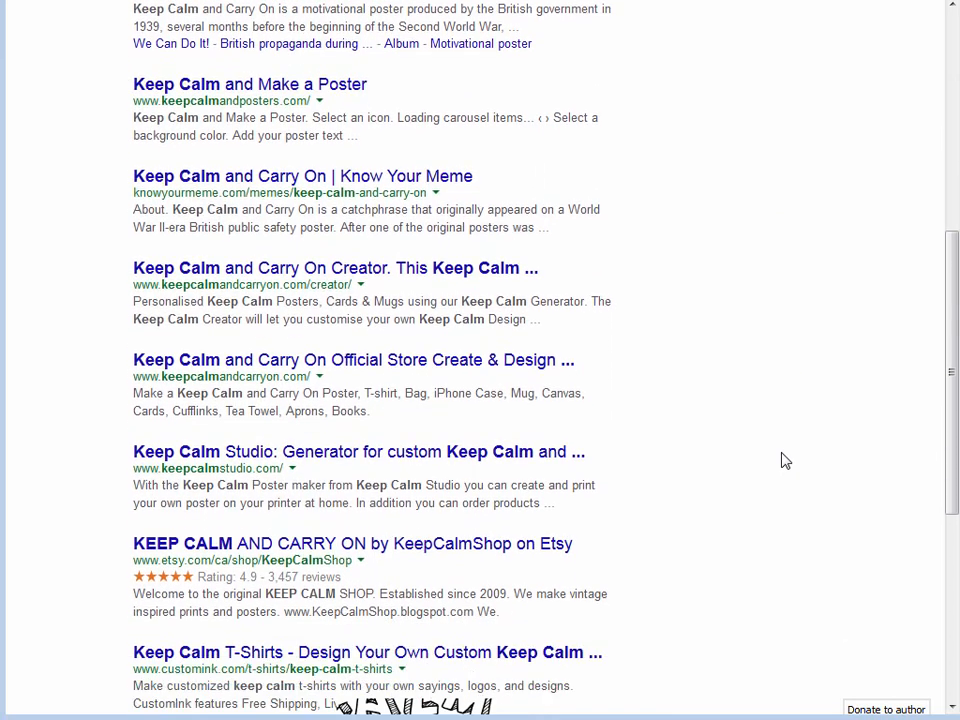
scroll(783, 459, down, 1)
Step: Refine the Google search to keep calm font
scroll(782, 459, up, 7)
click(306, 27)
text(font)
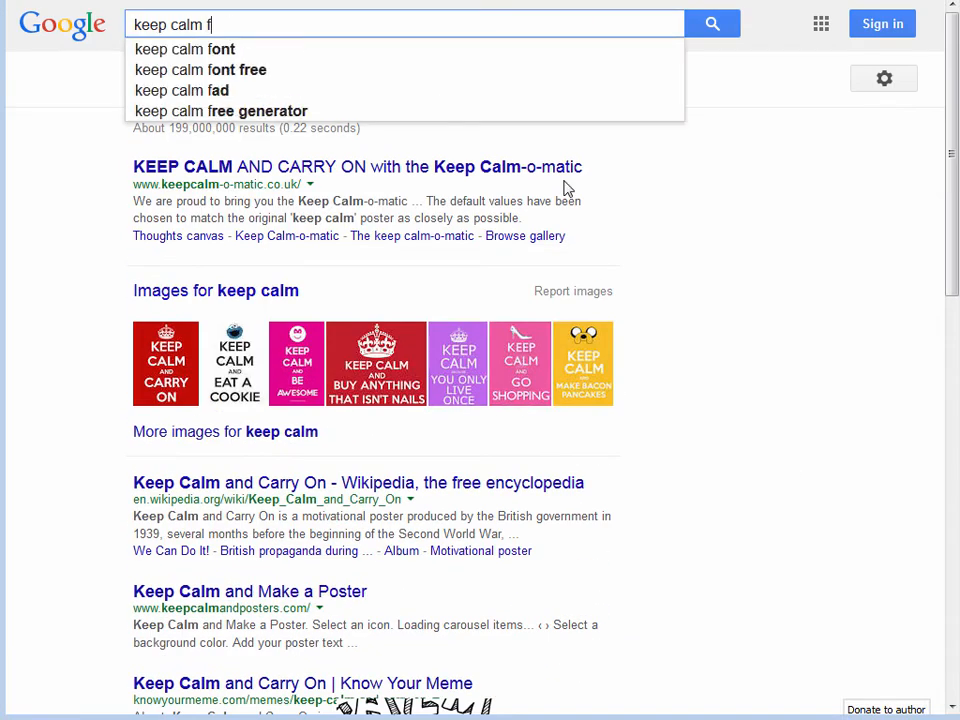
key(Return)
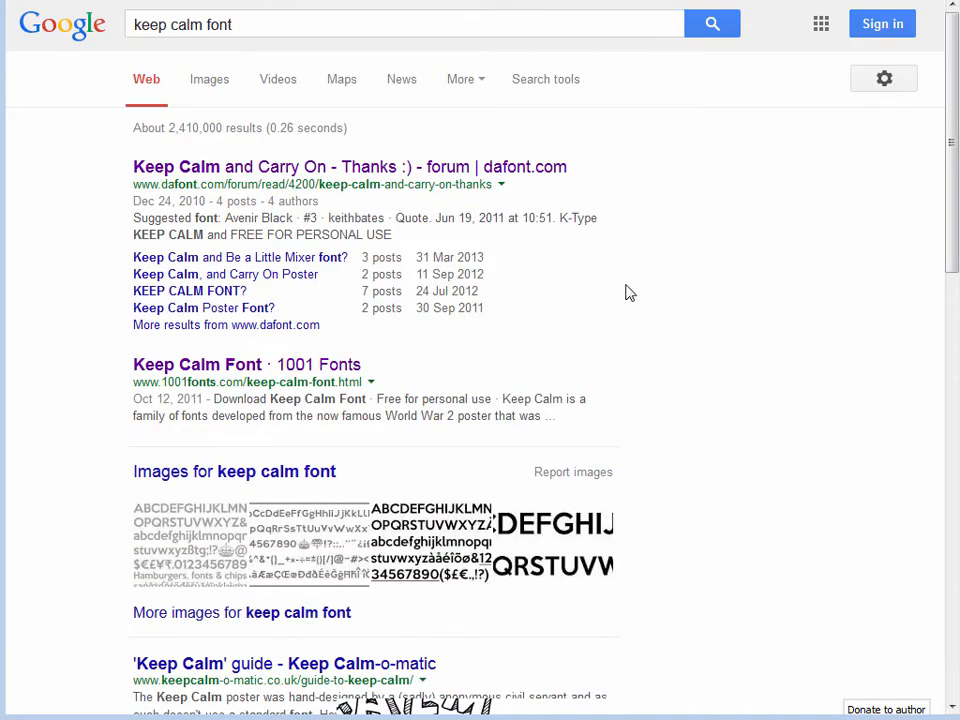
Step: Open the Keep Calm | K-Type page from the search results and examine its download and licence options
scroll(690, 410, down, 5)
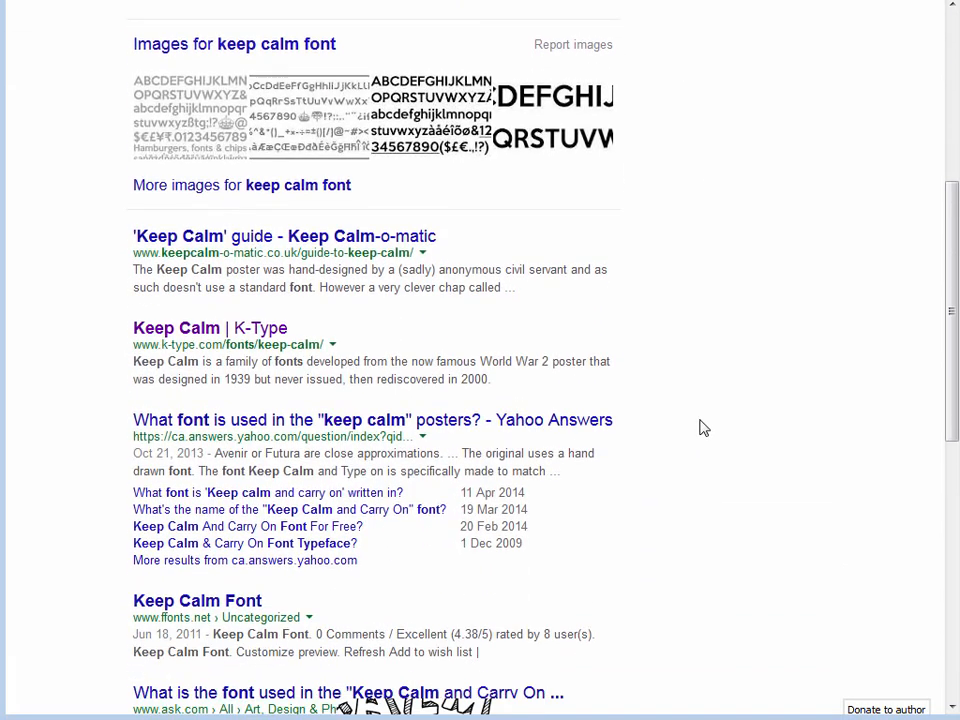
scroll(704, 429, down, 4)
scroll(705, 432, up, 3)
click(216, 332)
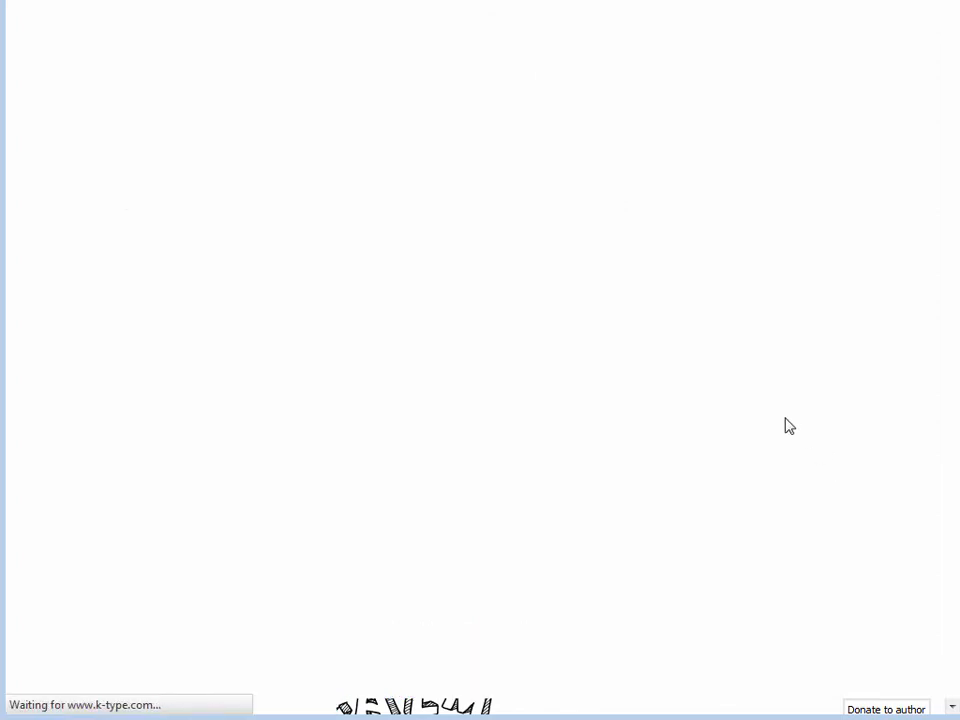
scroll(787, 426, down, 7)
scroll(499, 583, up, 7)
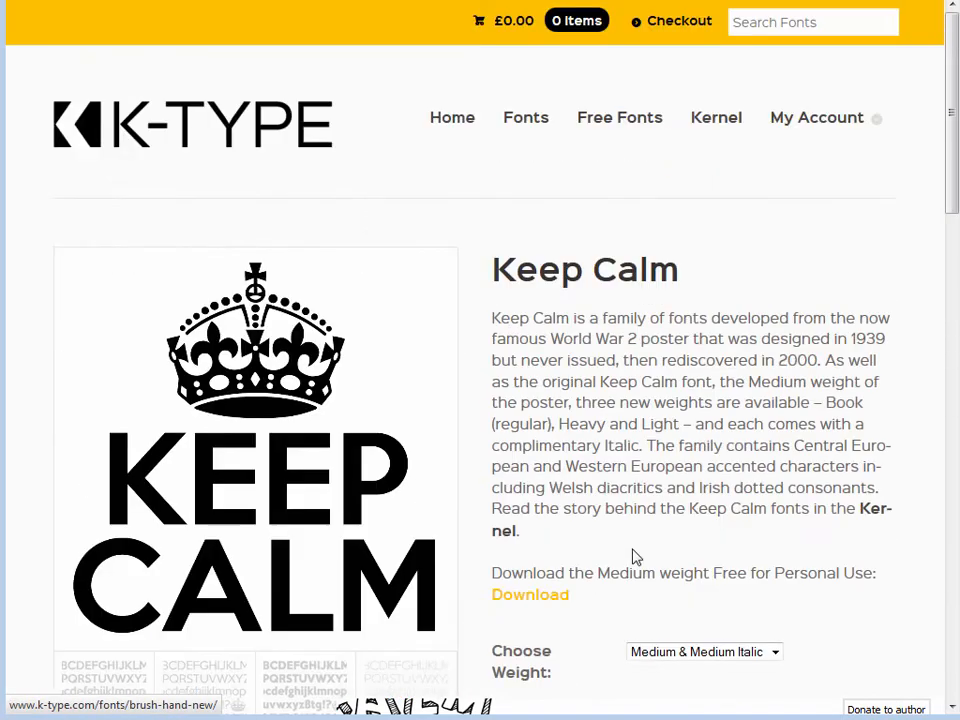
scroll(628, 568, down, 4)
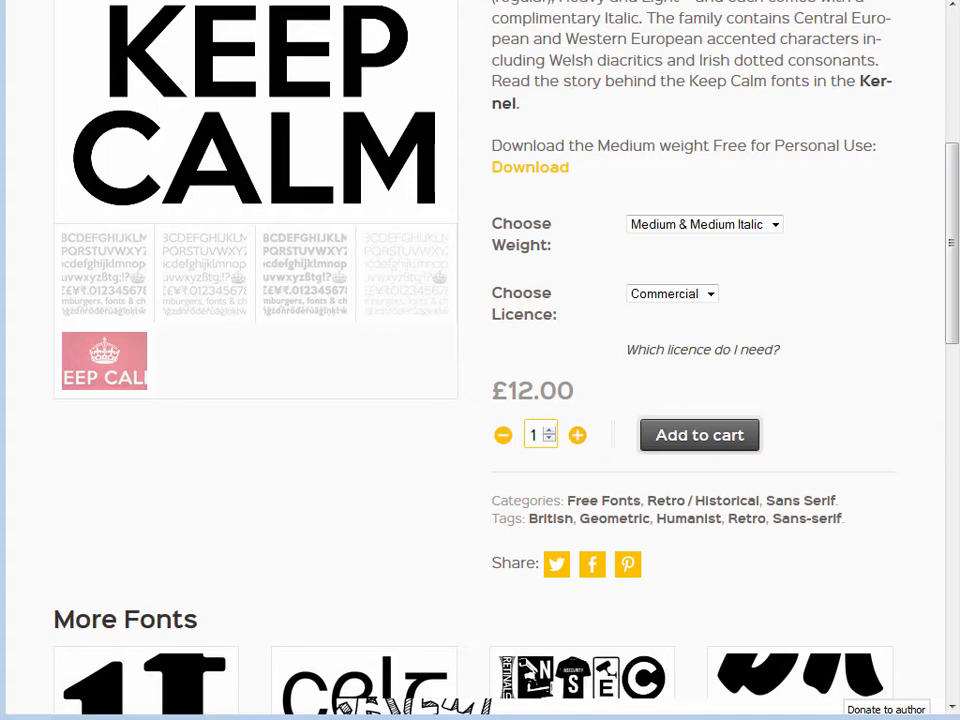
Step: Return to the Google results and open the Keep Calm Font page on 1001 Fonts to find its download
key(alt+Left)
scroll(735, 525, up, 4)
scroll(735, 525, down, 2)
scroll(740, 526, up, 3)
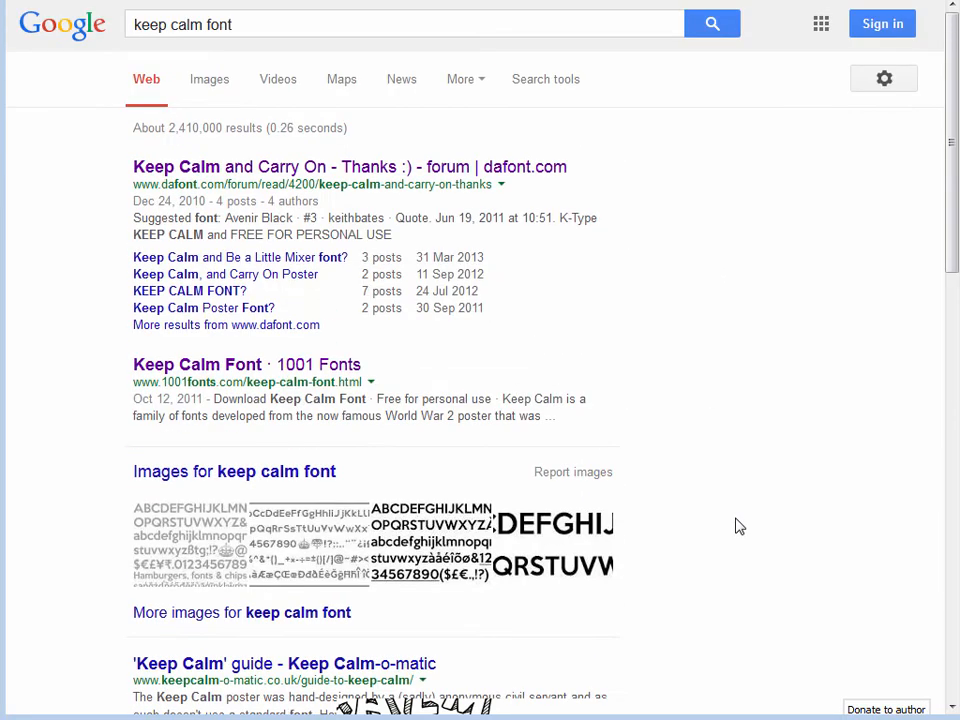
click(297, 366)
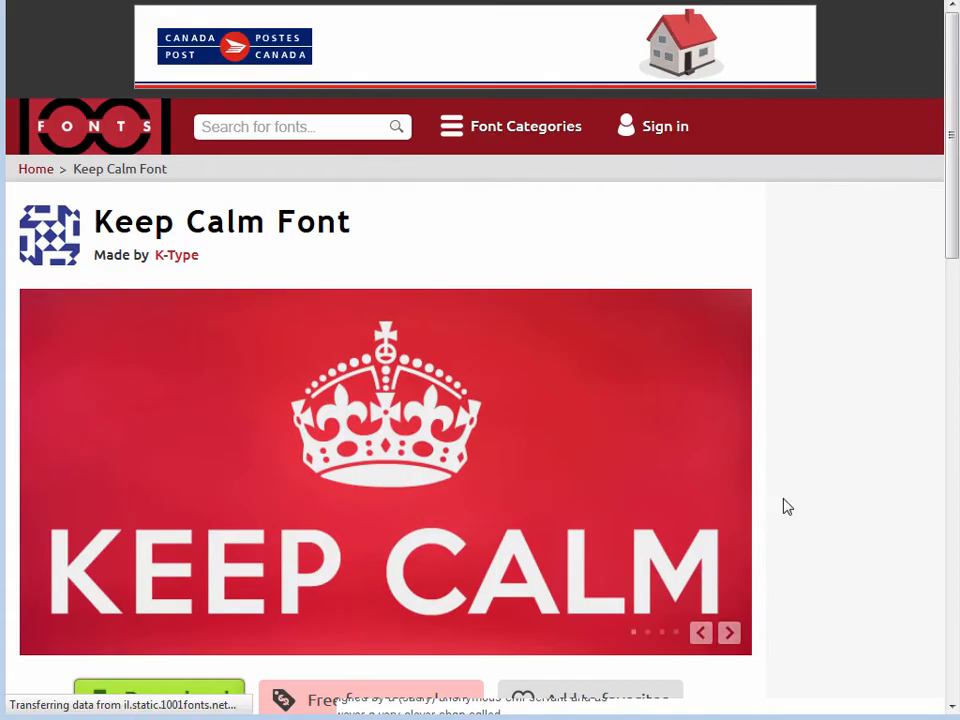
scroll(855, 585, down, 2)
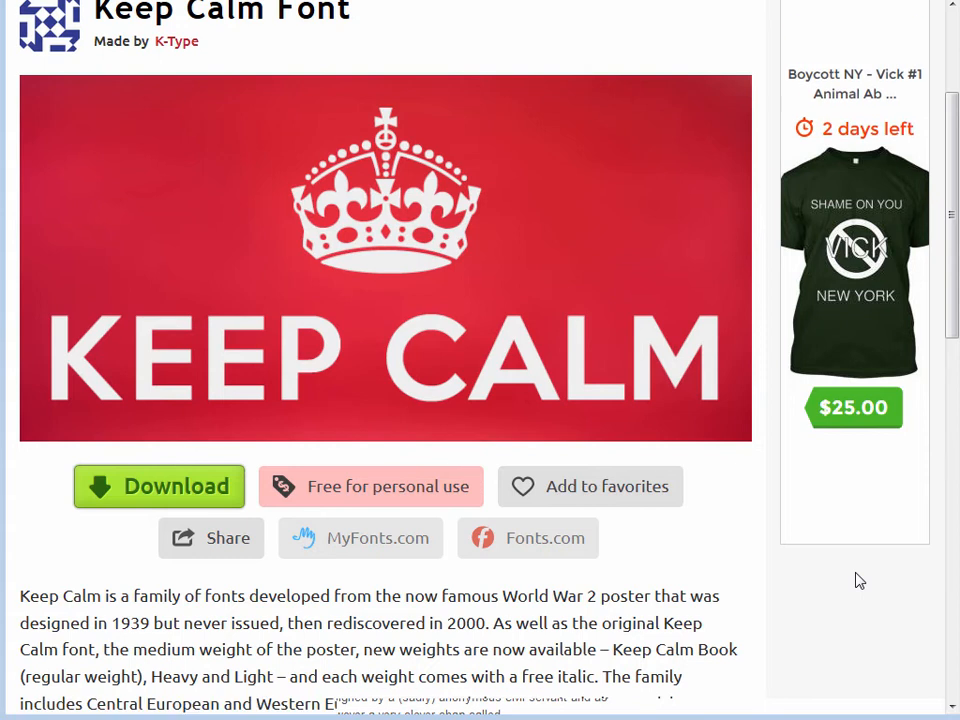
scroll(857, 581, down, 1)
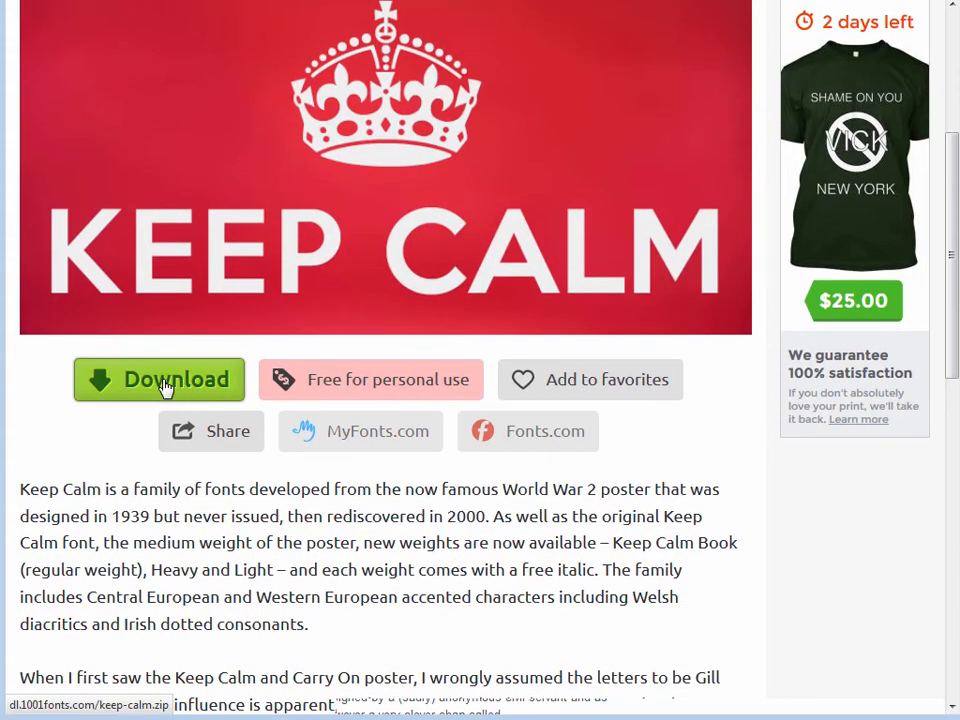
Step: Download the Keep Calm font and save keep-calm.zip in the fonts folder, overwriting the existing copy
click(141, 377)
drag(558, 491, 440, 223)
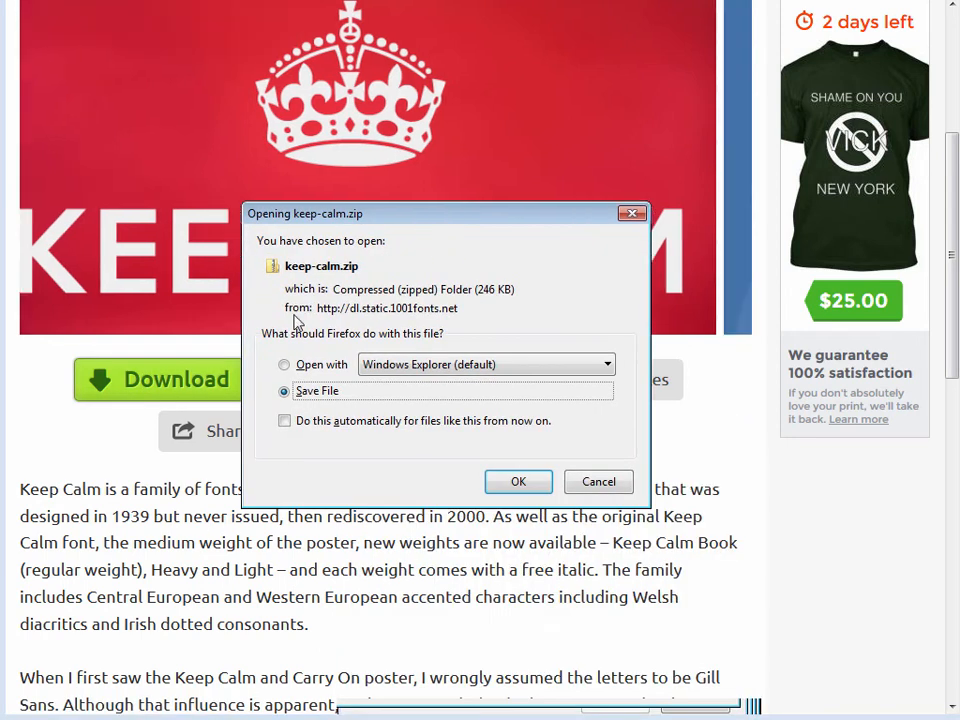
click(504, 480)
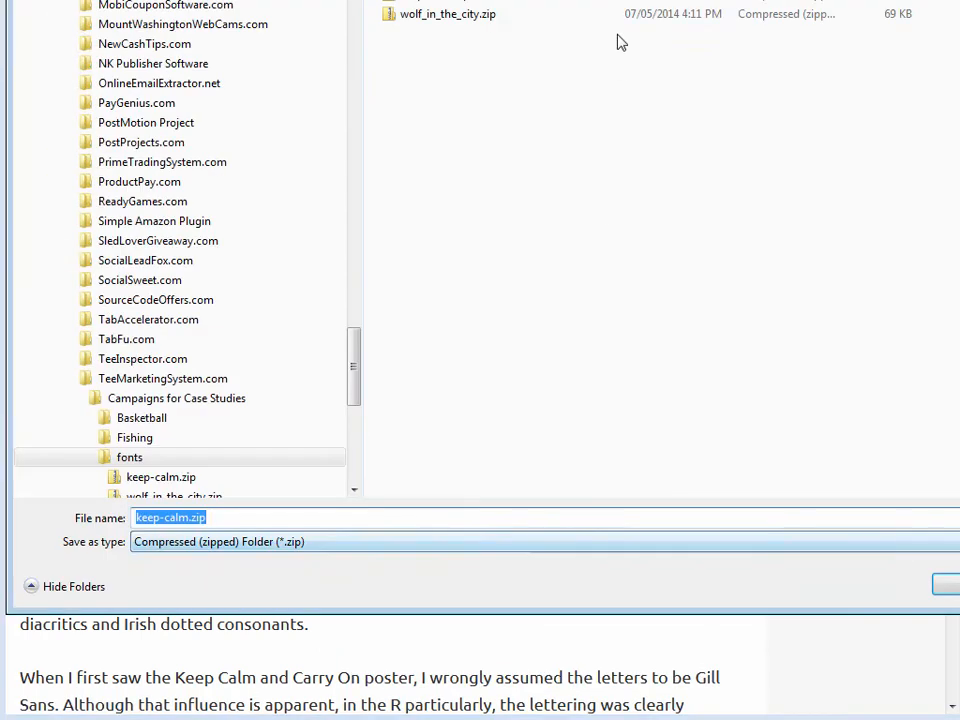
drag(655, 0, 584, 0)
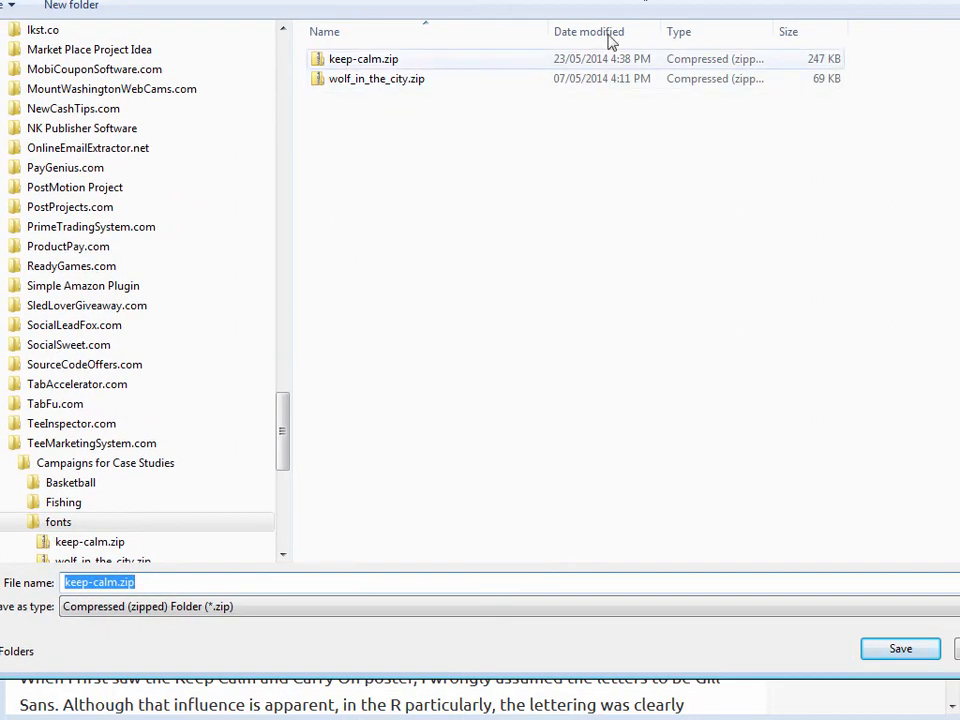
click(900, 648)
click(615, 482)
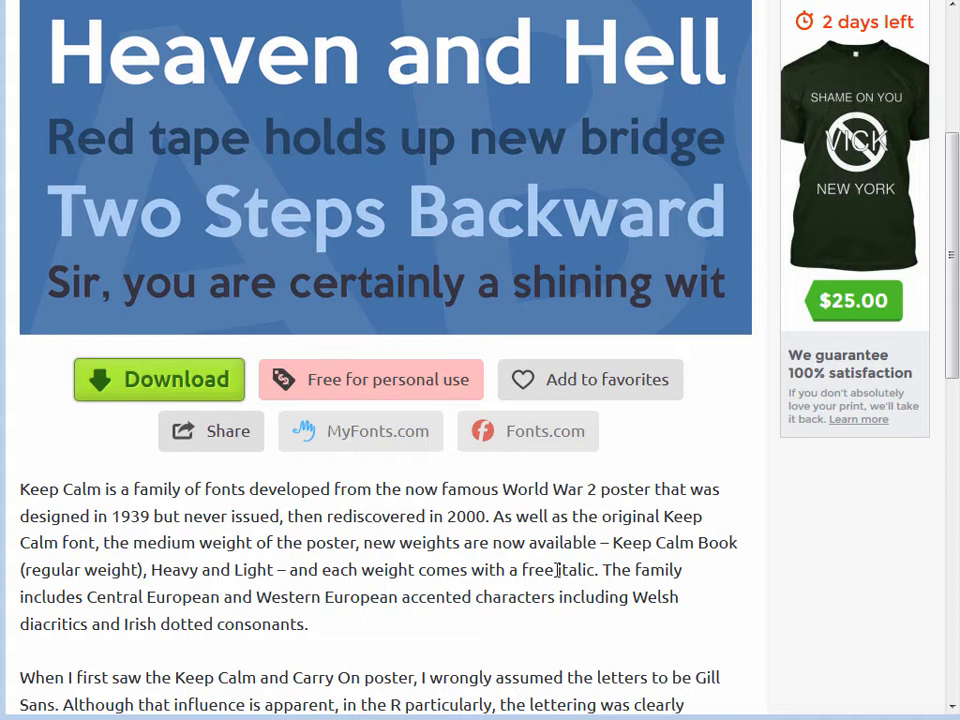
Step: Open the folder containing the downloaded keep-calm.zip from the browser's download list
drag(755, 0, 755, 1)
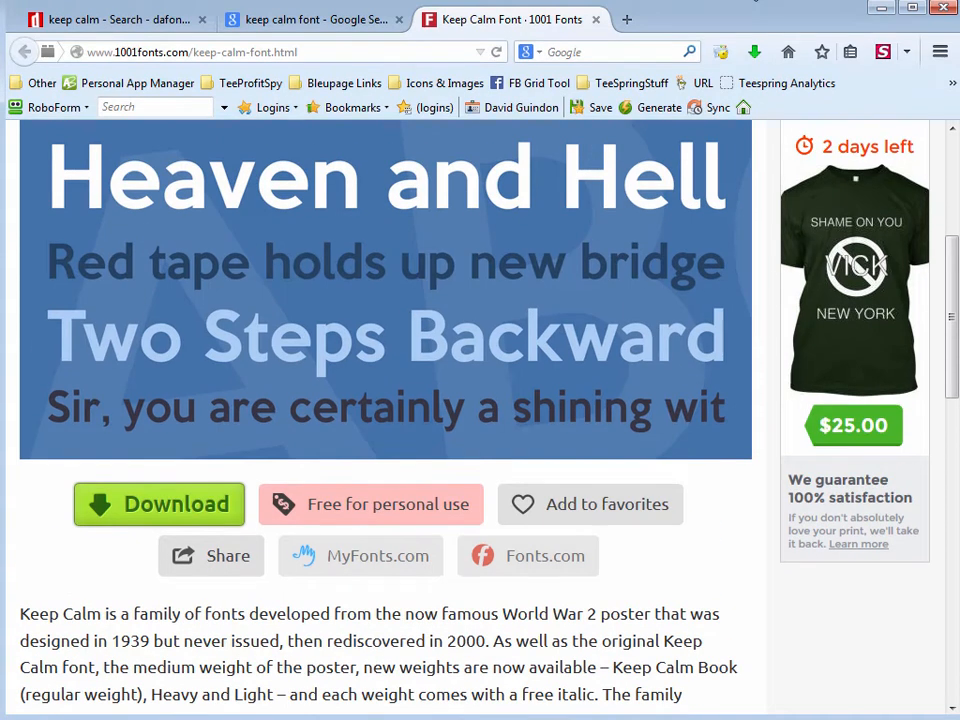
click(755, 53)
right_click(515, 125)
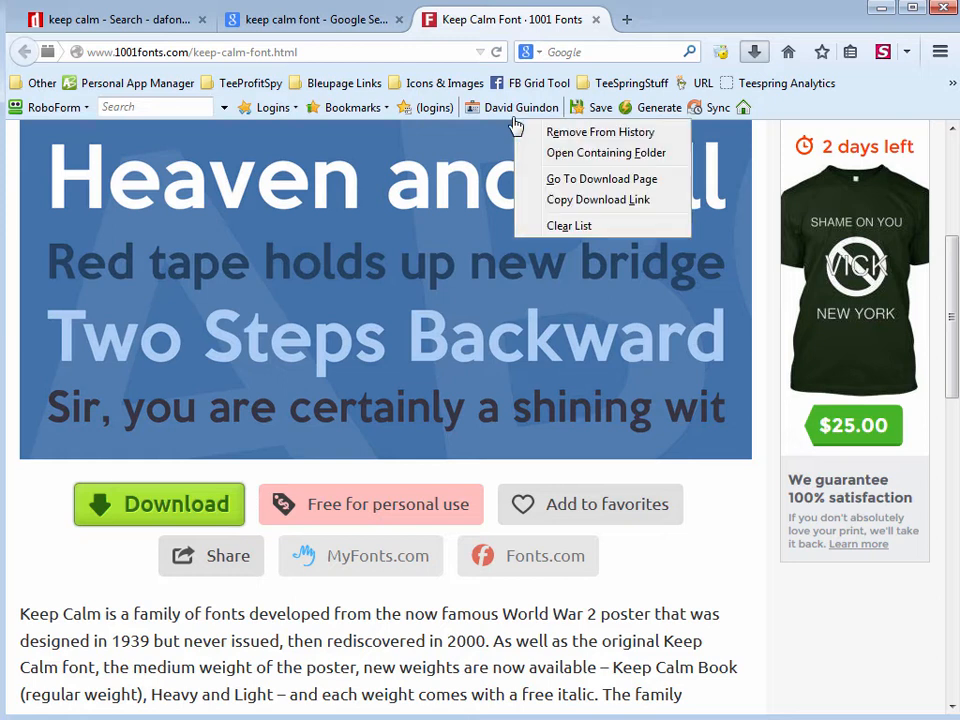
click(605, 155)
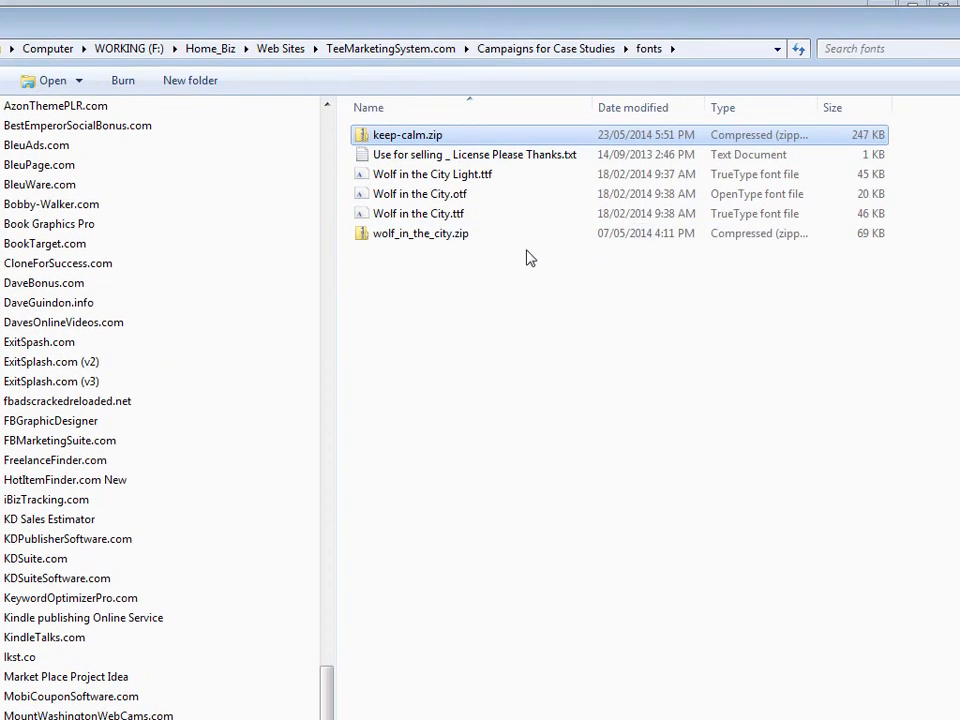
right_click(395, 135)
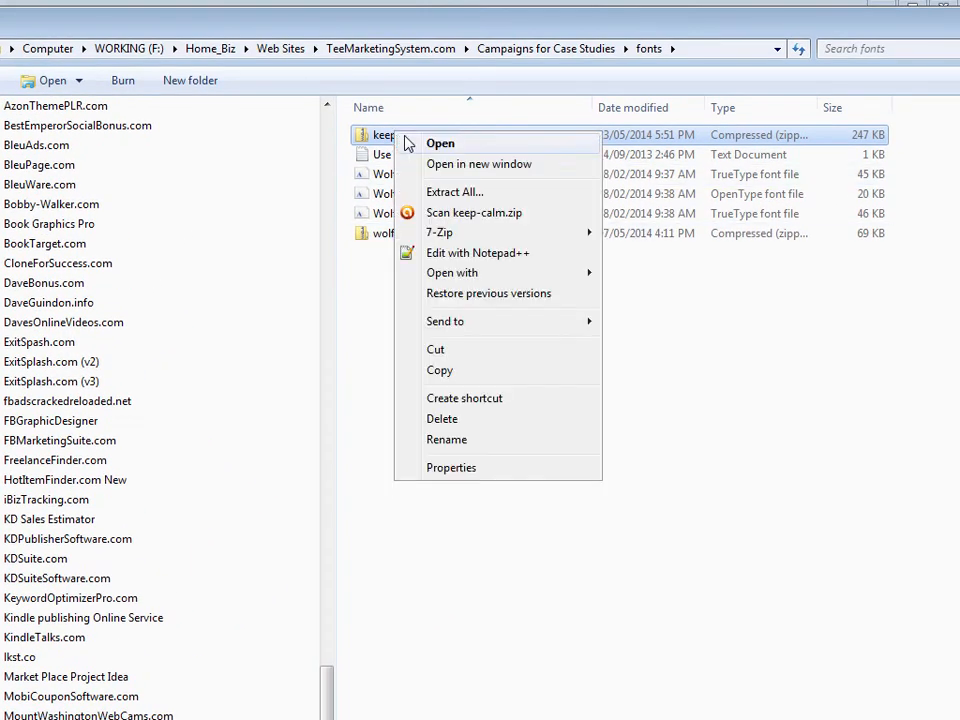
mouse_move(478, 238)
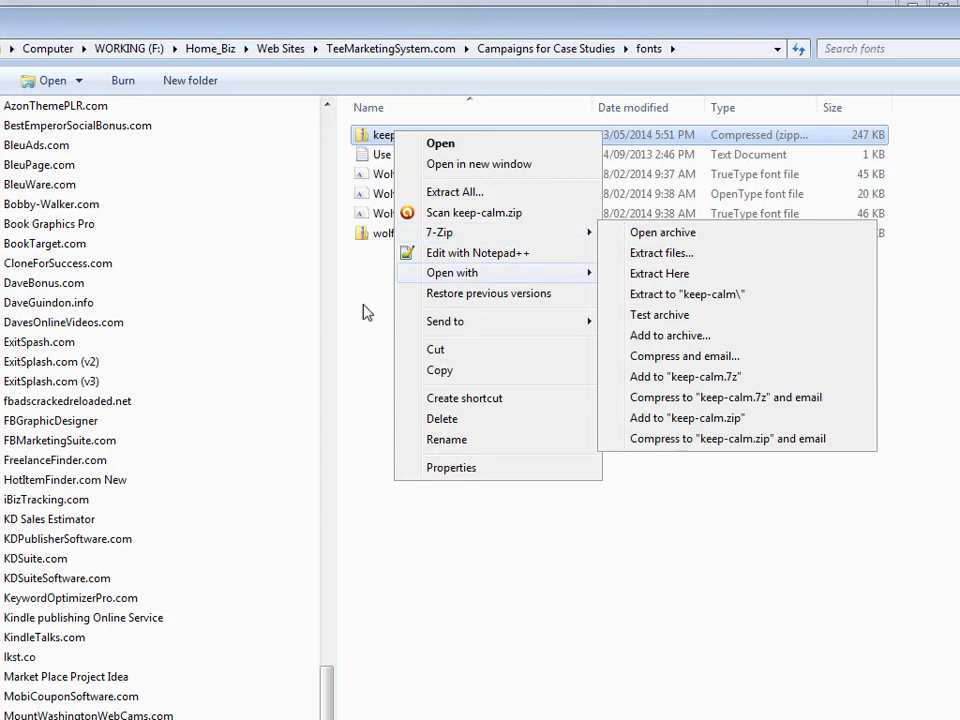
click(356, 334)
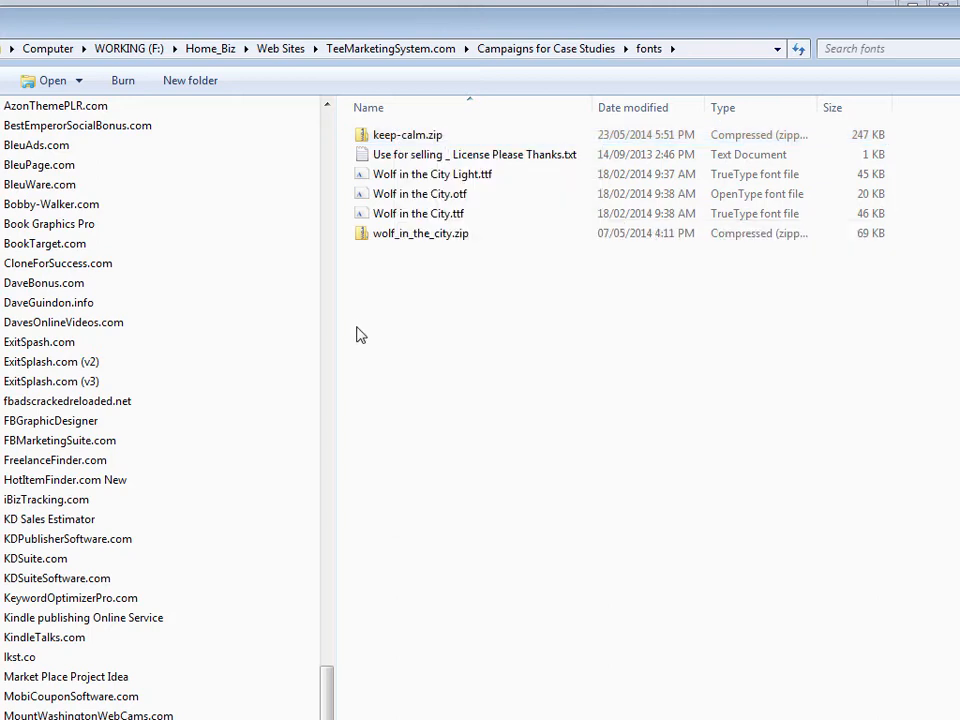
Step: Extract all files of keep-calm.zip into a keep-calm folder, agreeing to copy the folders without encryption
right_click(407, 143)
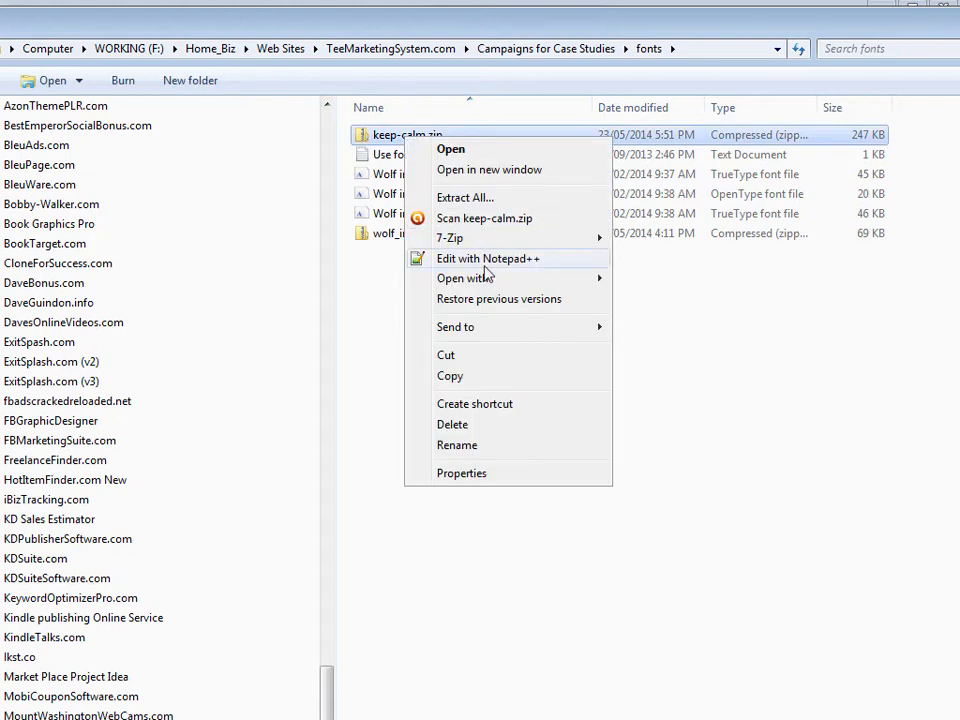
click(460, 195)
click(733, 656)
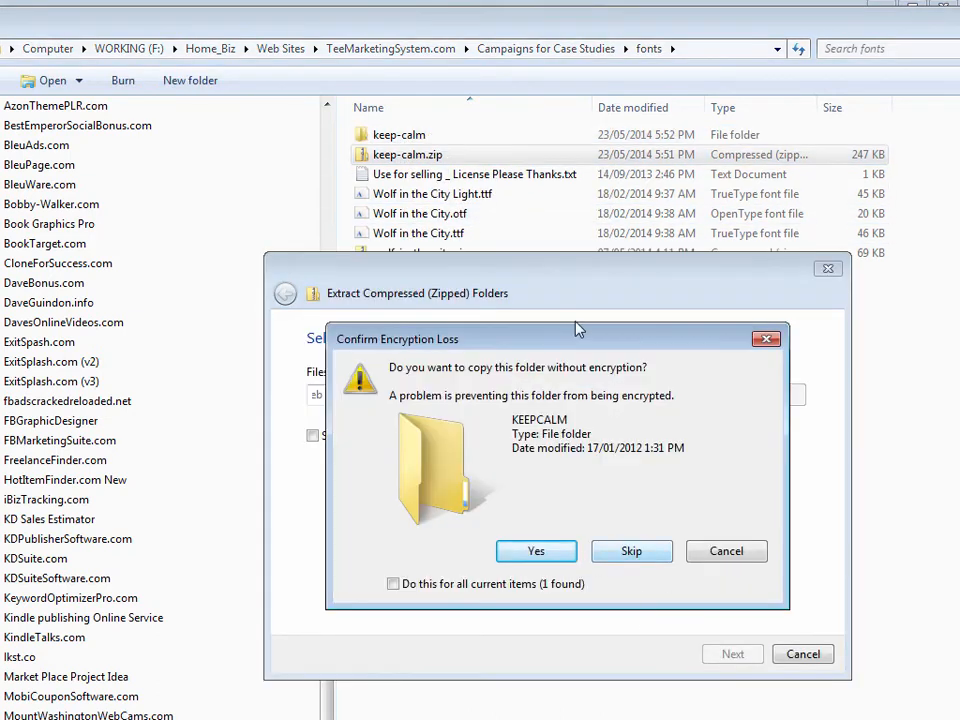
click(537, 552)
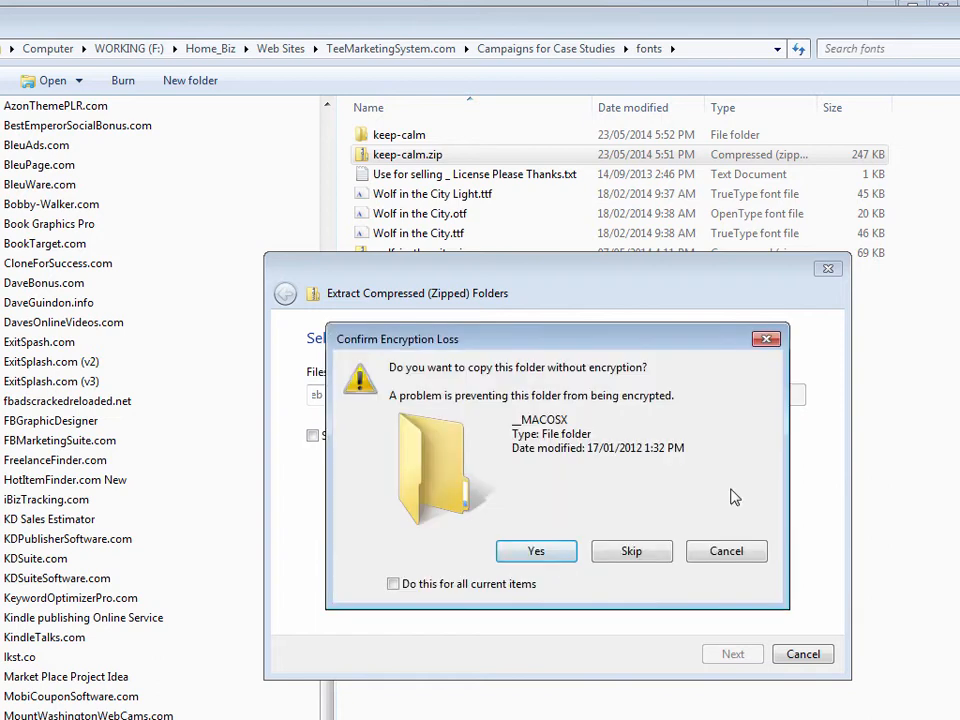
click(536, 552)
click(536, 552)
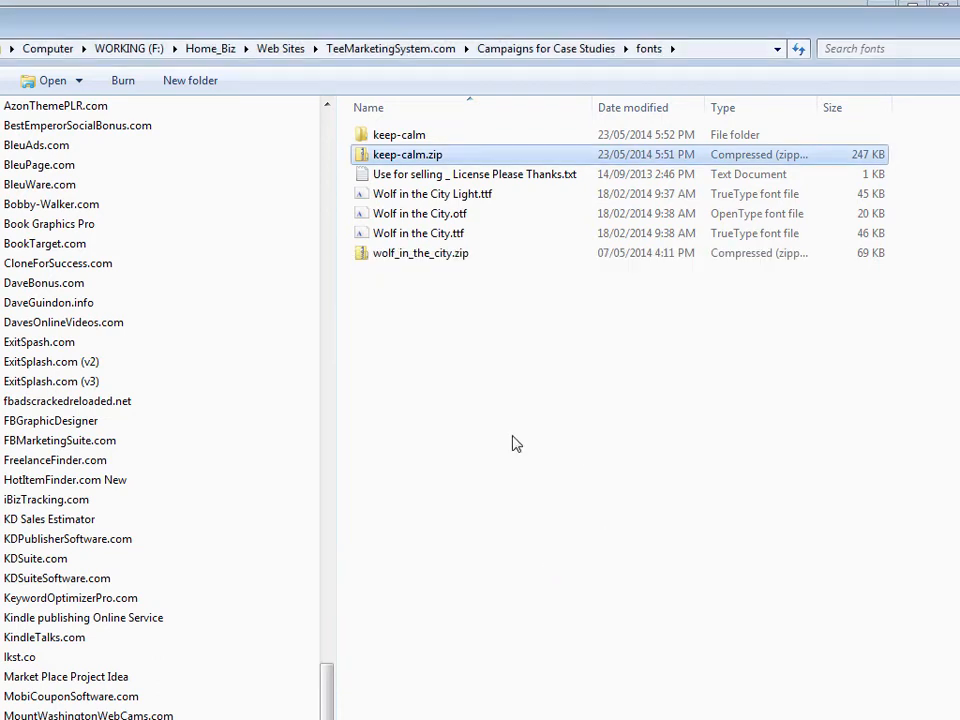
Step: Look through the extracted keep-calm folder and its KEEPCALM subfolder, and return to the fonts folder
double_click(414, 140)
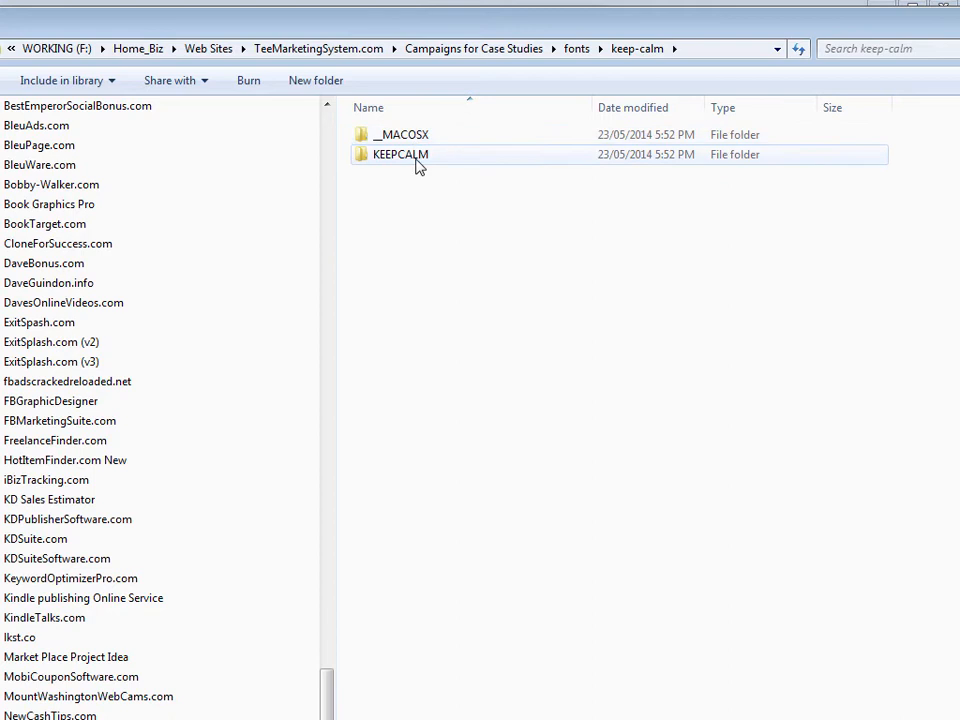
double_click(416, 155)
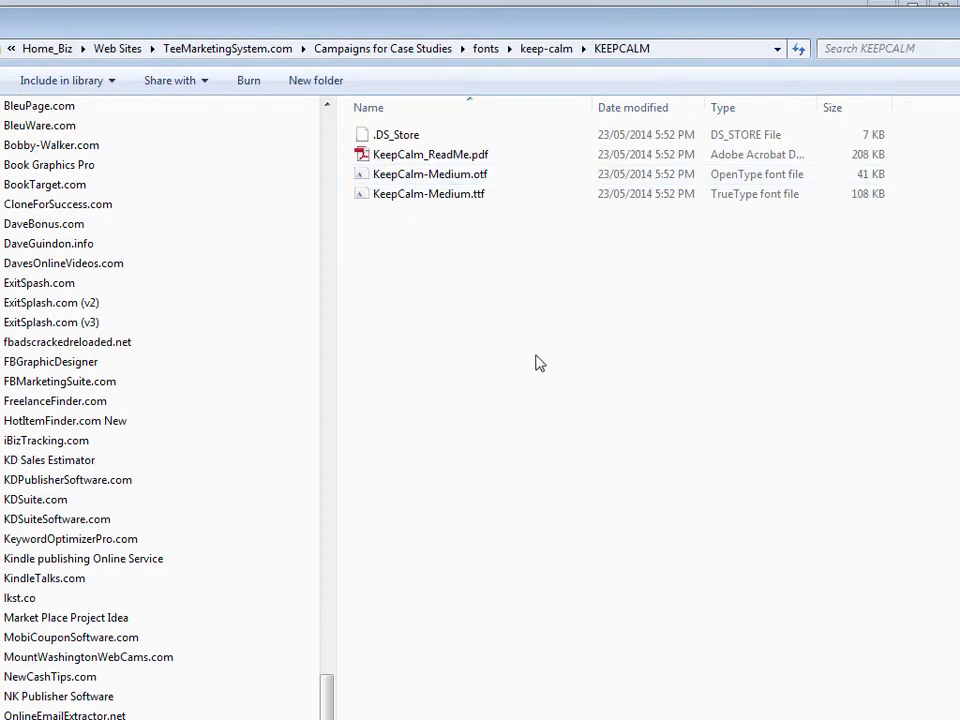
key(BackSpace)
key(BackSpace)
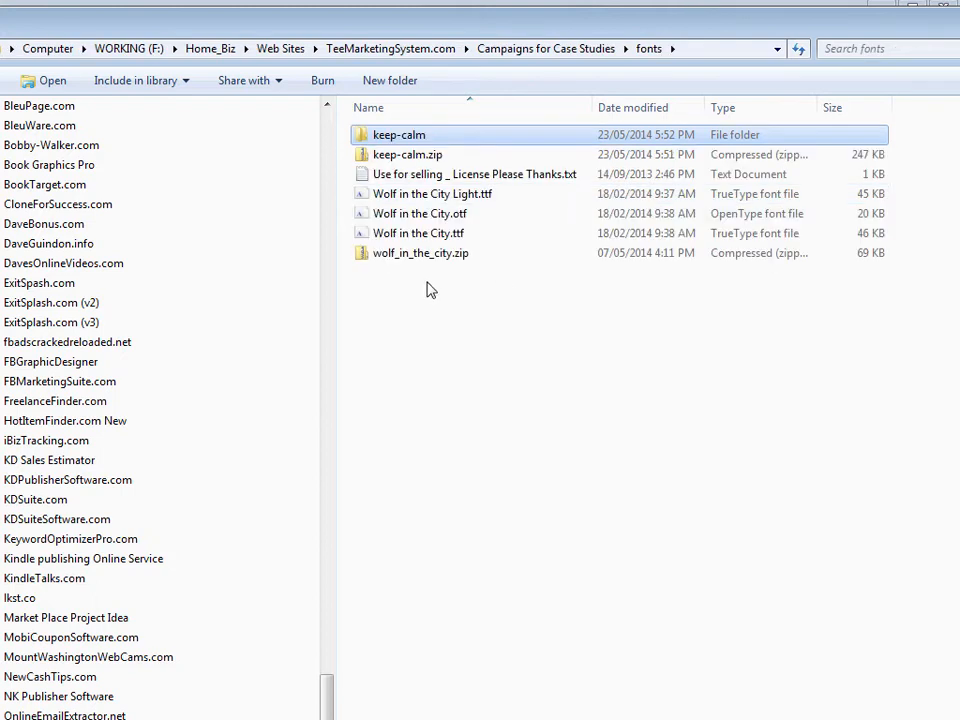
Step: Extract keep-calm.zip again with 7-Zip into the keep-calm folder, replacing the existing files, and open its KEEPCALM subfolder
right_click(407, 156)
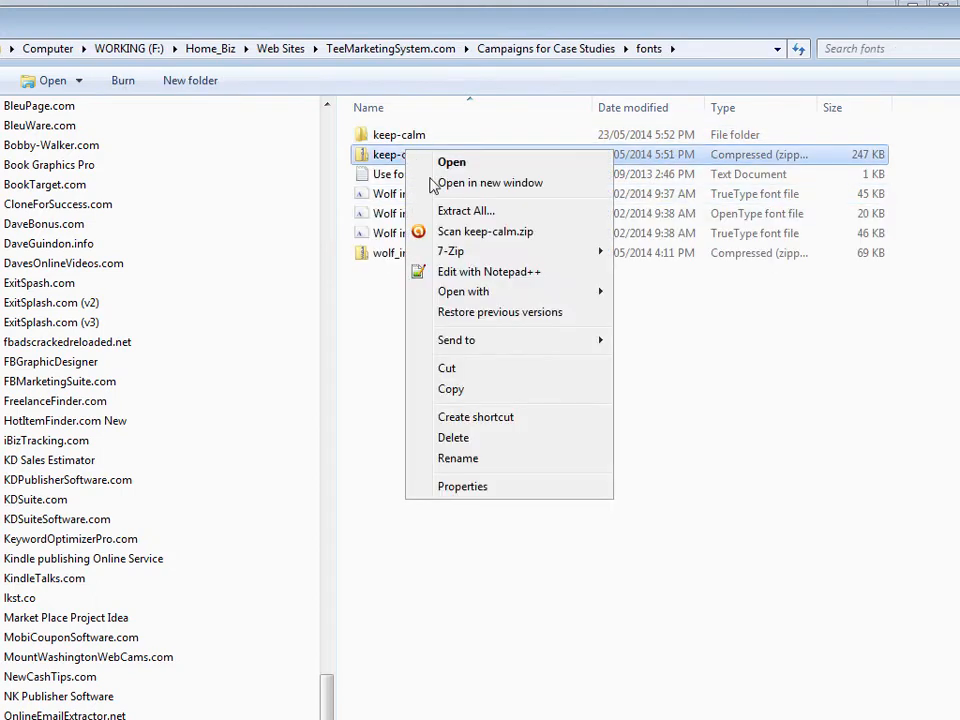
mouse_move(484, 255)
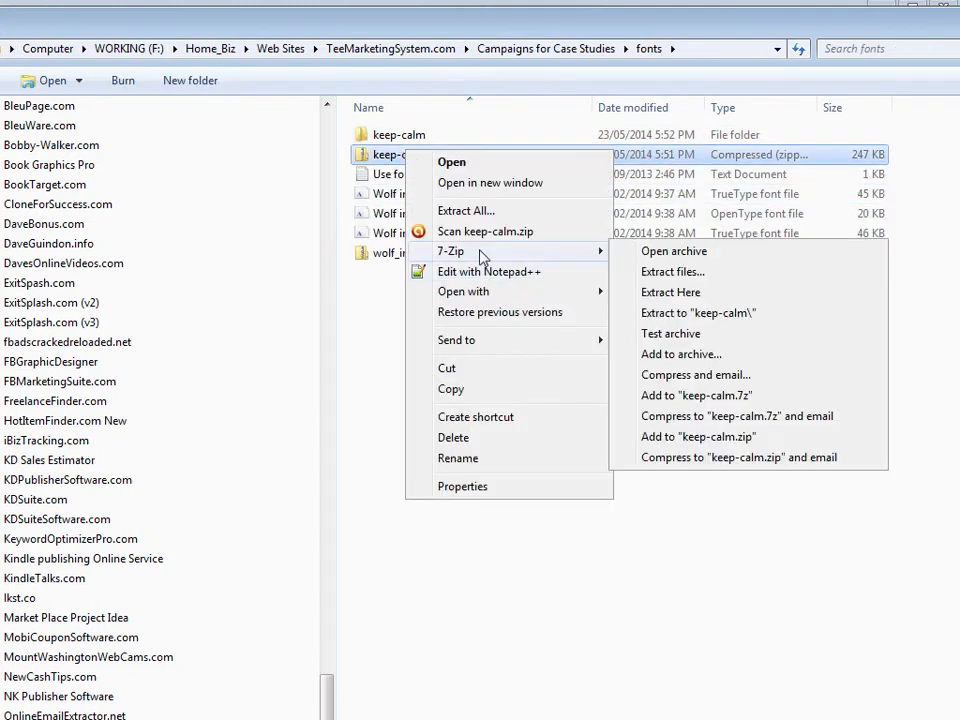
click(708, 317)
click(731, 399)
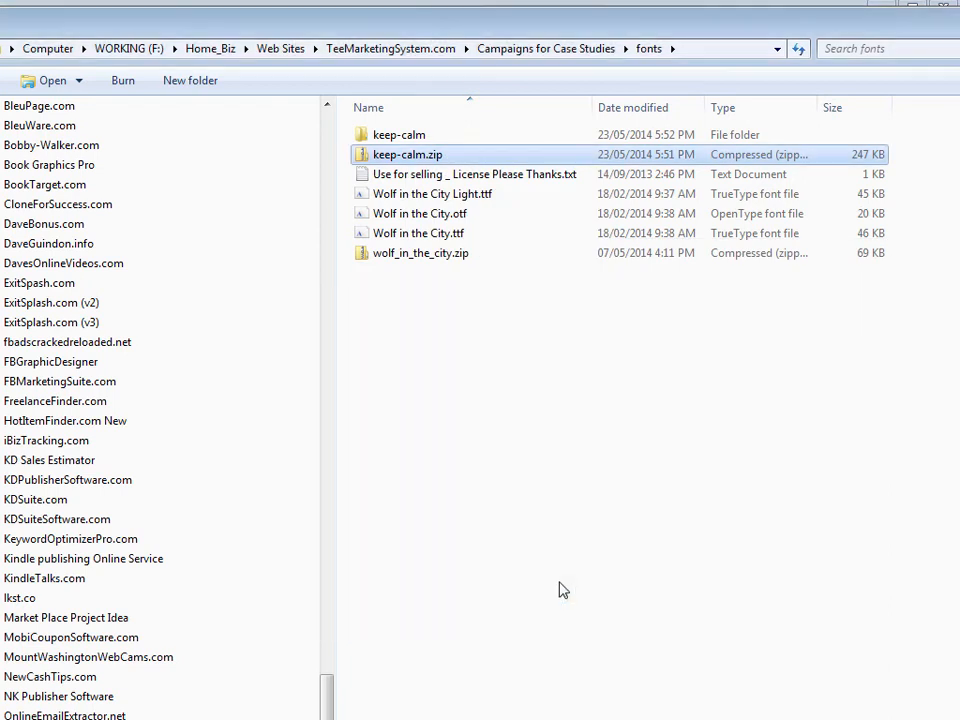
double_click(427, 135)
double_click(427, 157)
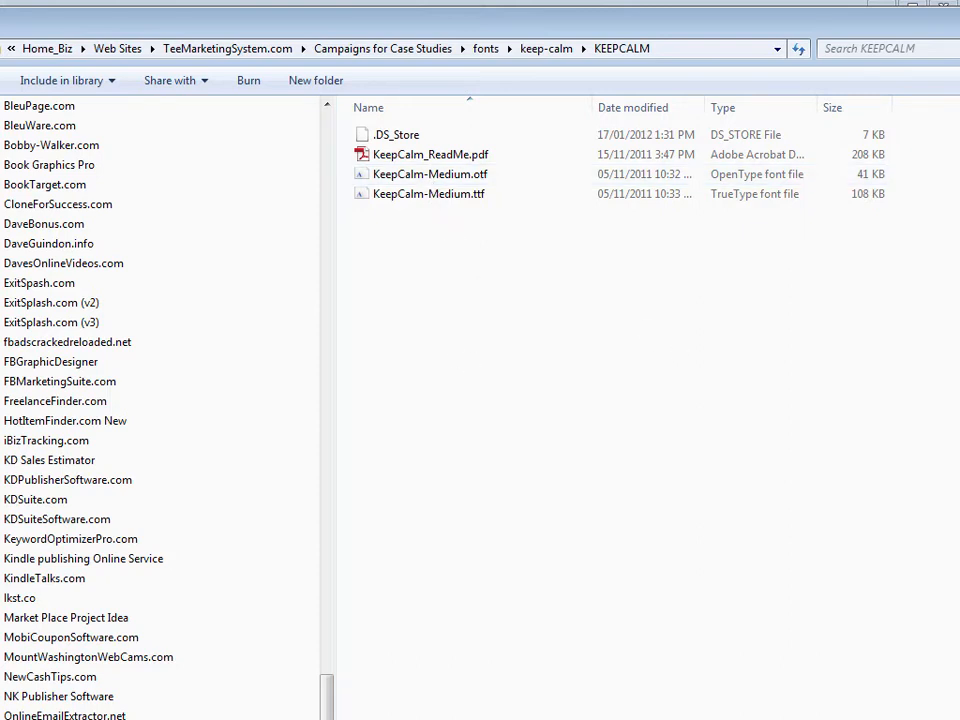
Step: Switch to Photoshop, close the blank untitled document and exit the program
key(alt+Tab)
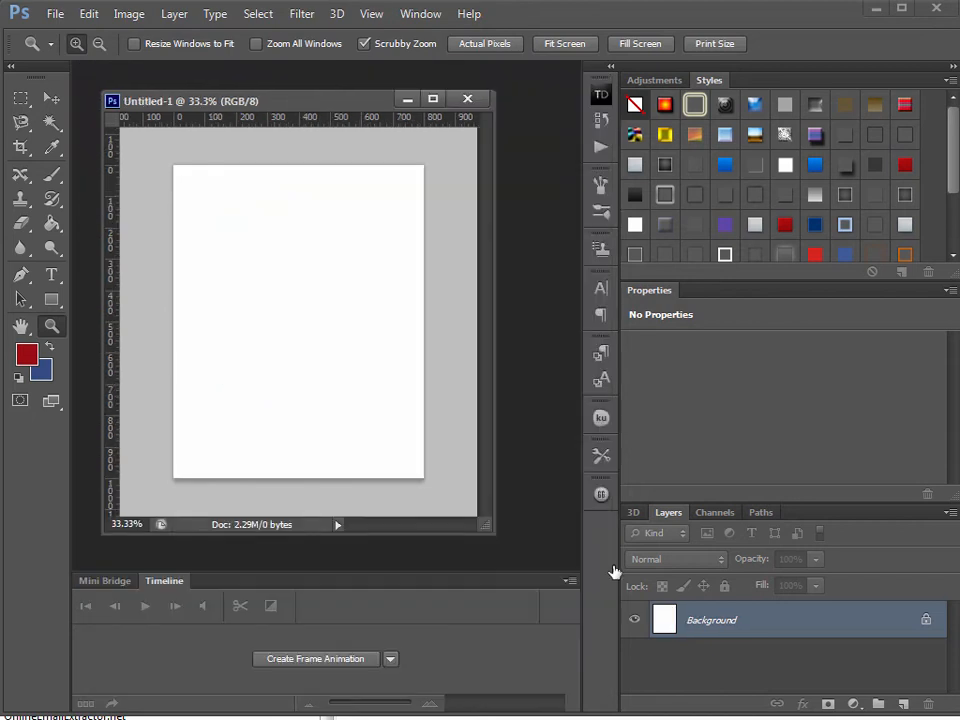
click(467, 98)
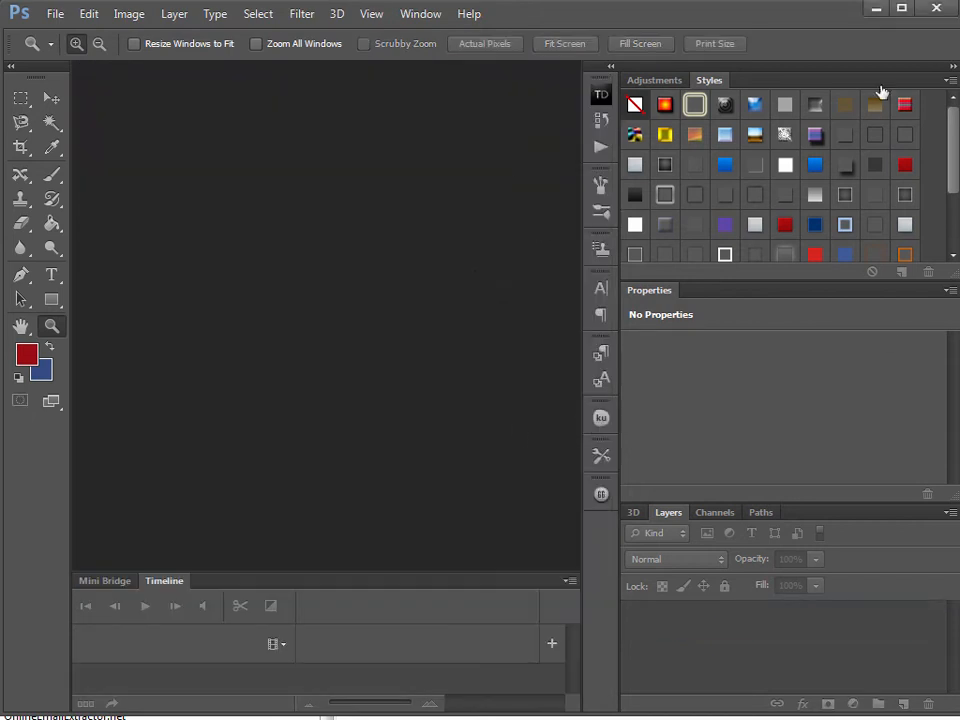
click(936, 9)
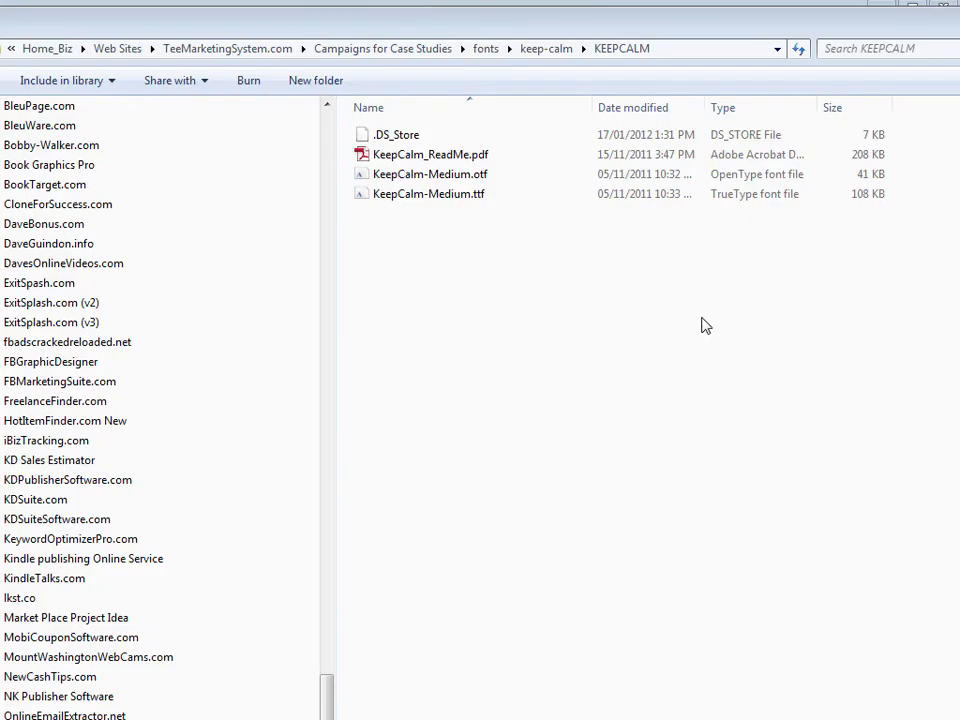
Step: Install the fonts KeepCalm-Medium.otf and KeepCalm-Medium.ttf, replacing the versions already installed
right_click(408, 177)
click(394, 222)
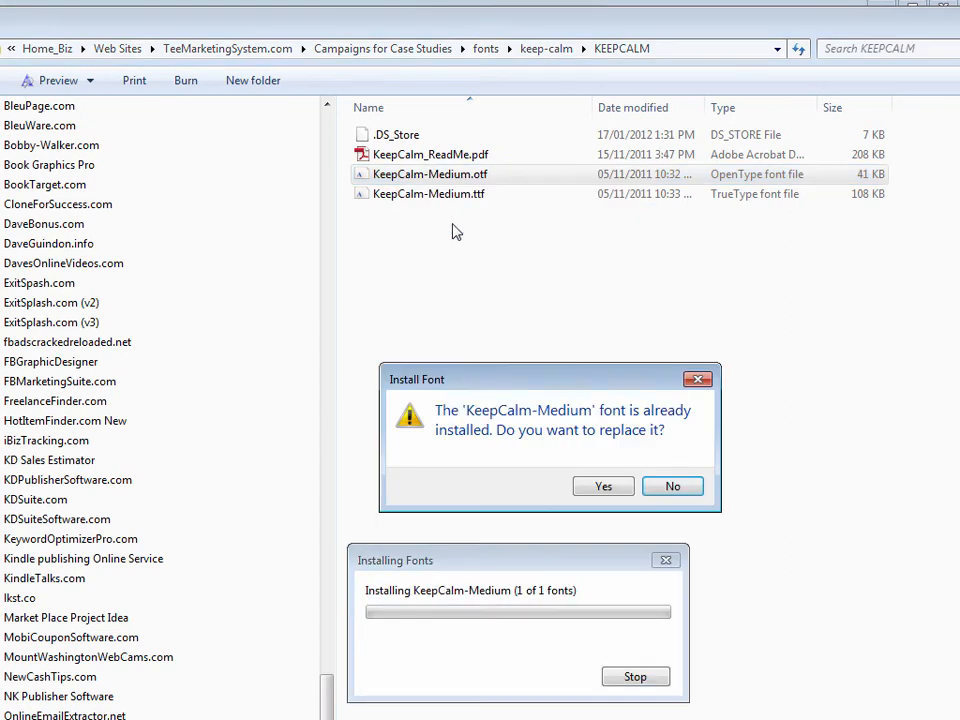
click(612, 491)
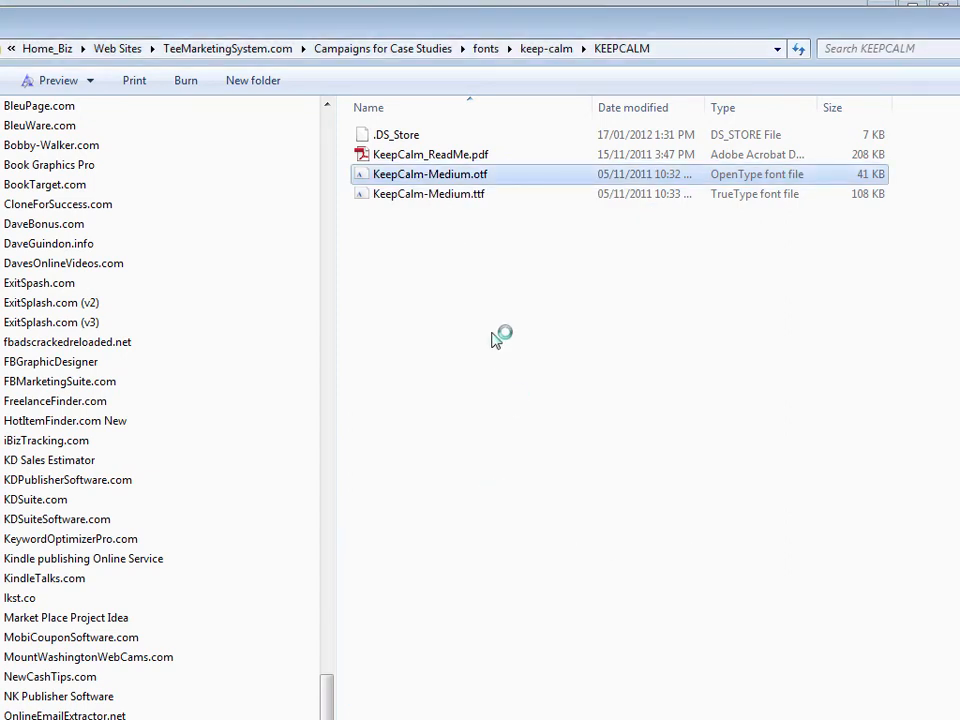
click(433, 197)
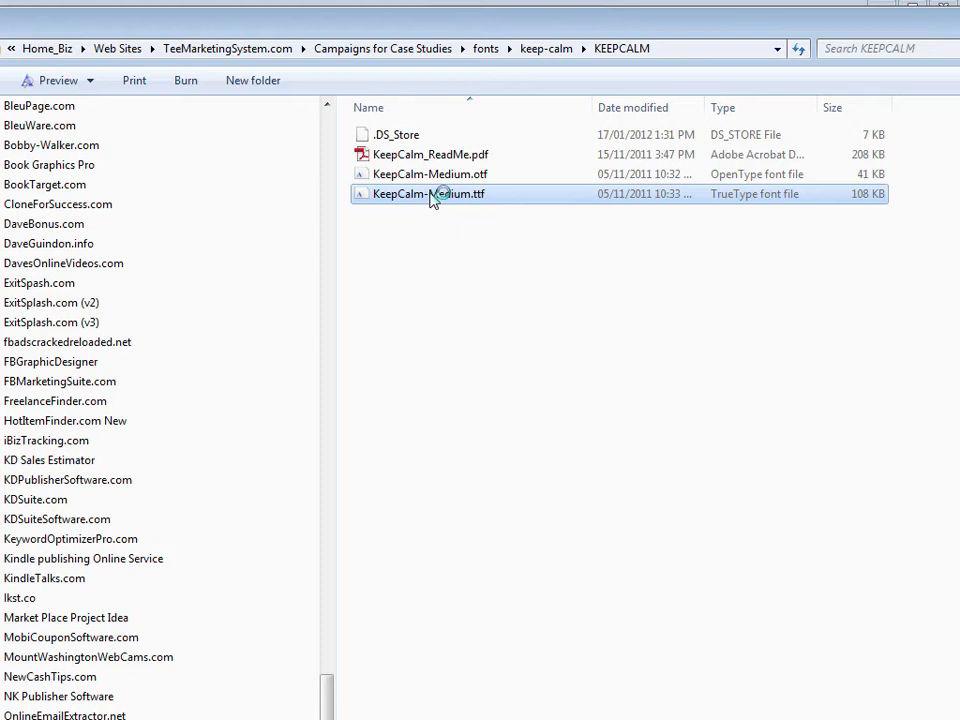
right_click(369, 192)
click(426, 246)
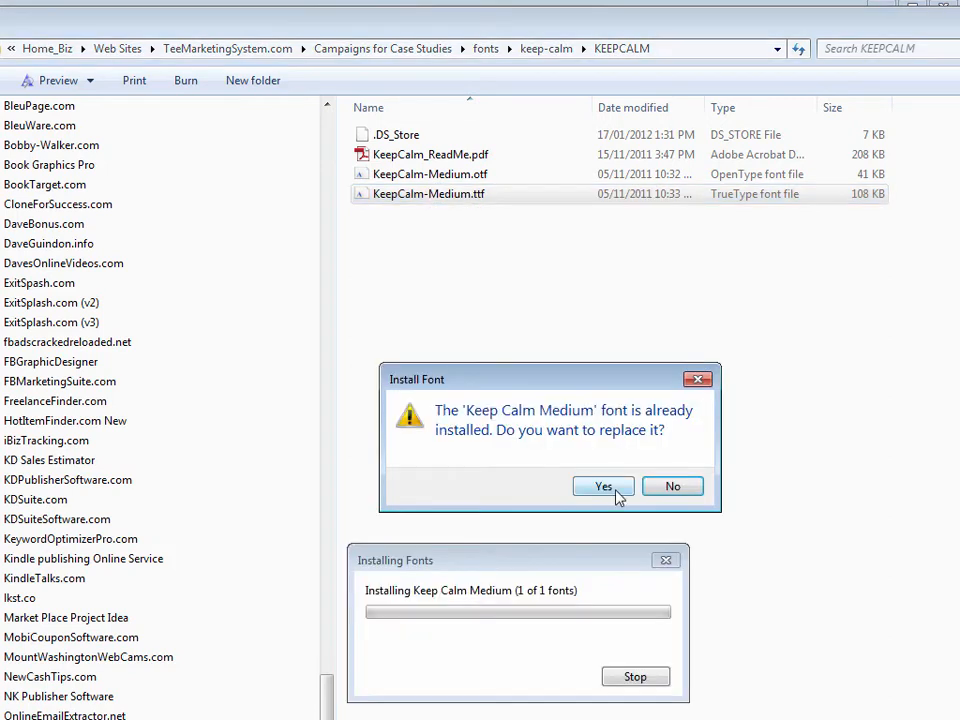
click(612, 489)
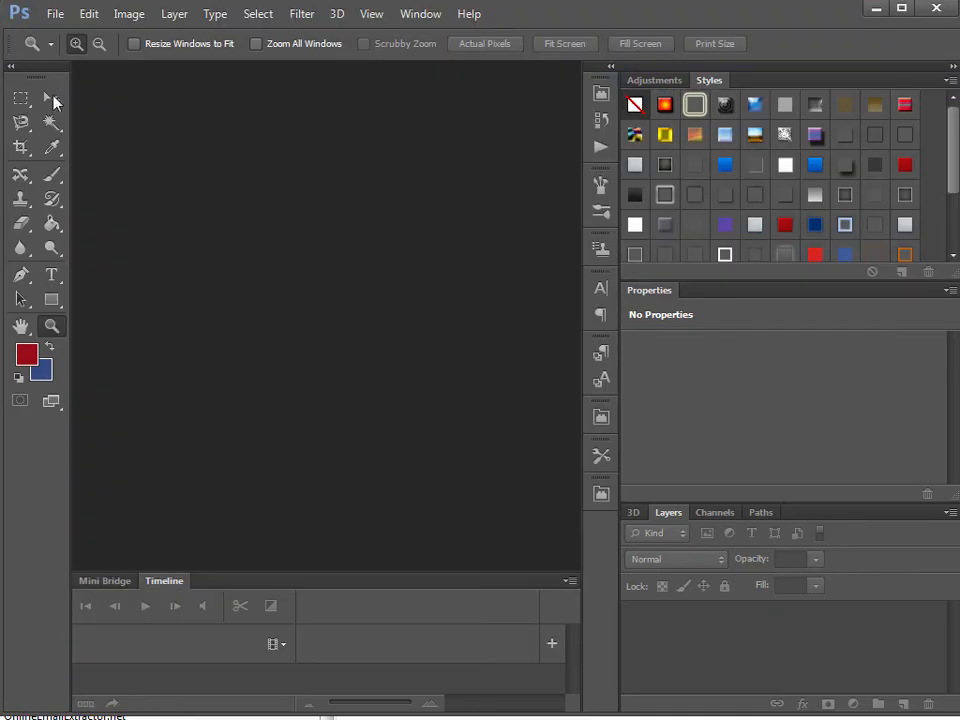
Step: In Photoshop, create a new 800 × 1000 pixel RGB document at 72 pixels/inch with white background contents, and enlarge its window
click(50, 14)
click(63, 33)
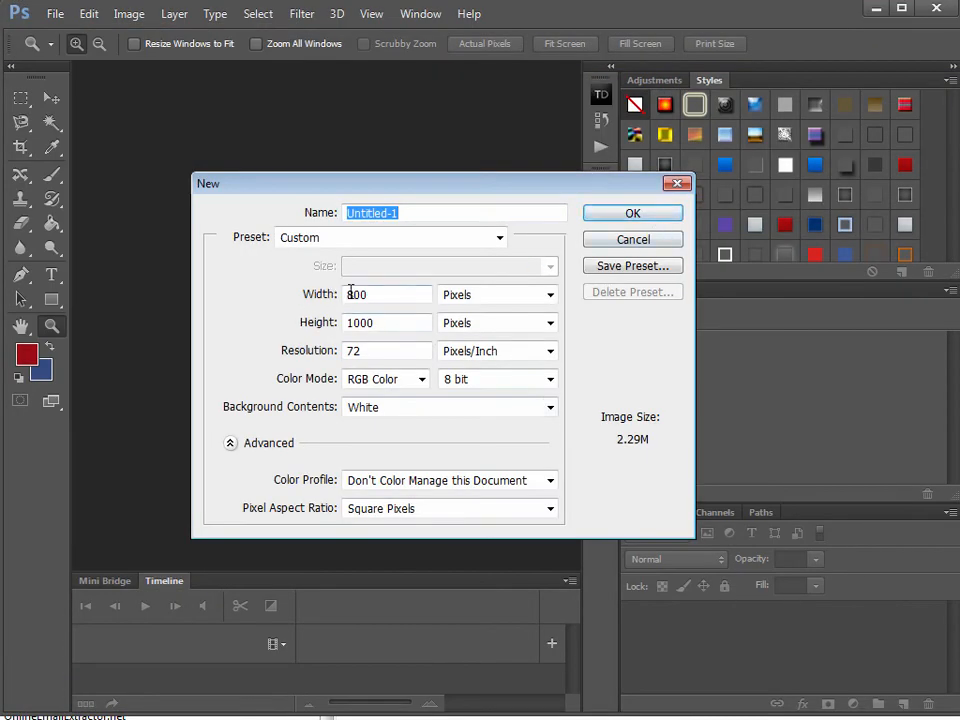
click(628, 213)
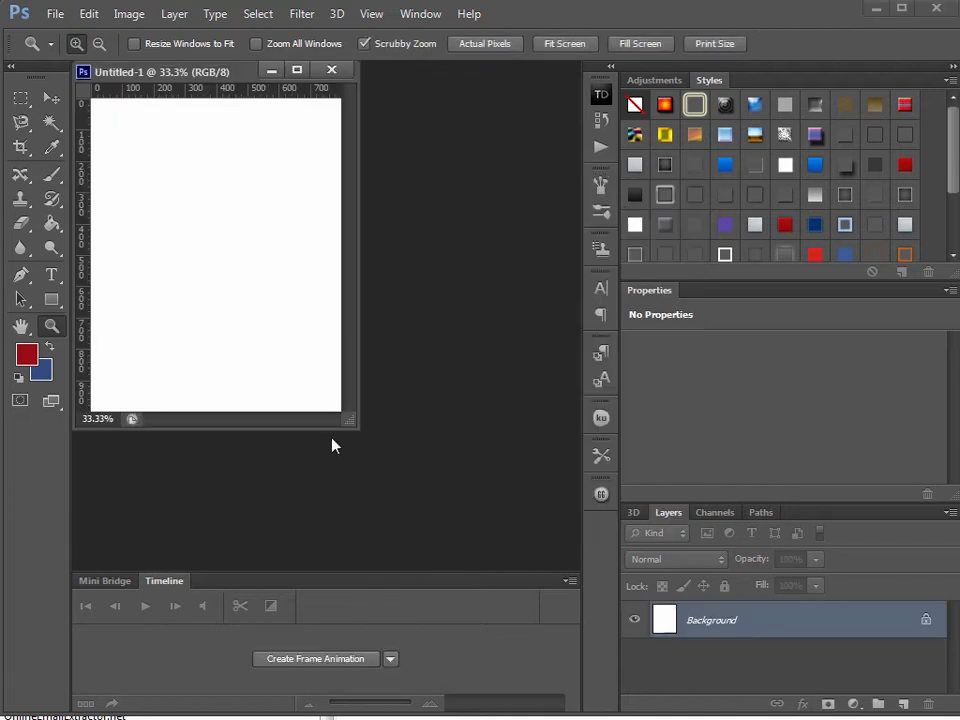
drag(347, 432, 462, 527)
Step: Examine the size and resolution settings for a new document, and leave without creating a second one
click(55, 14)
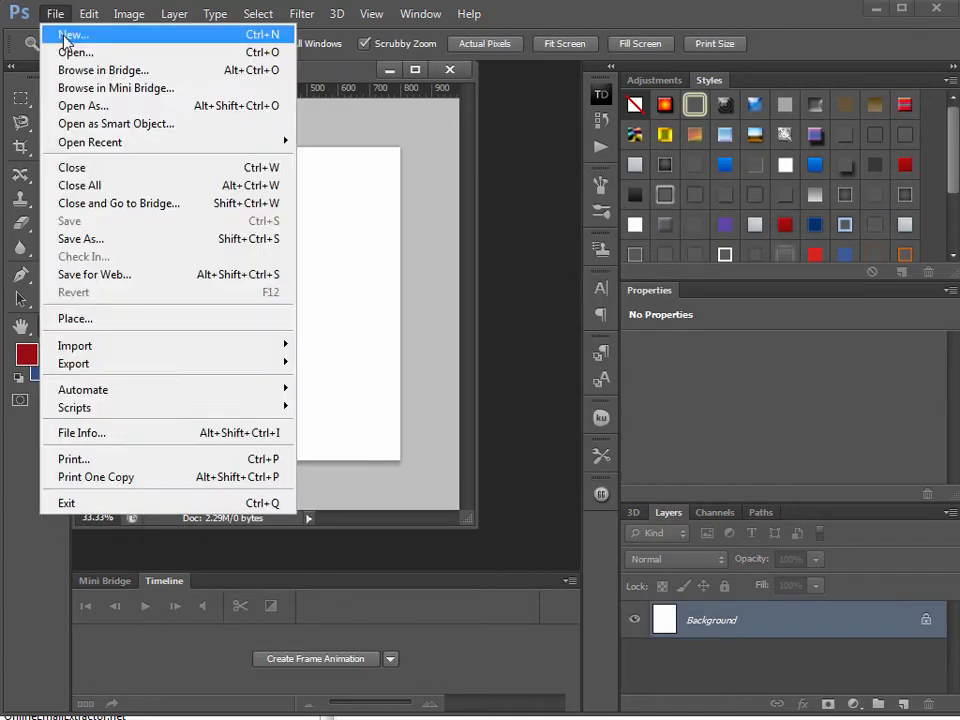
click(66, 33)
click(316, 360)
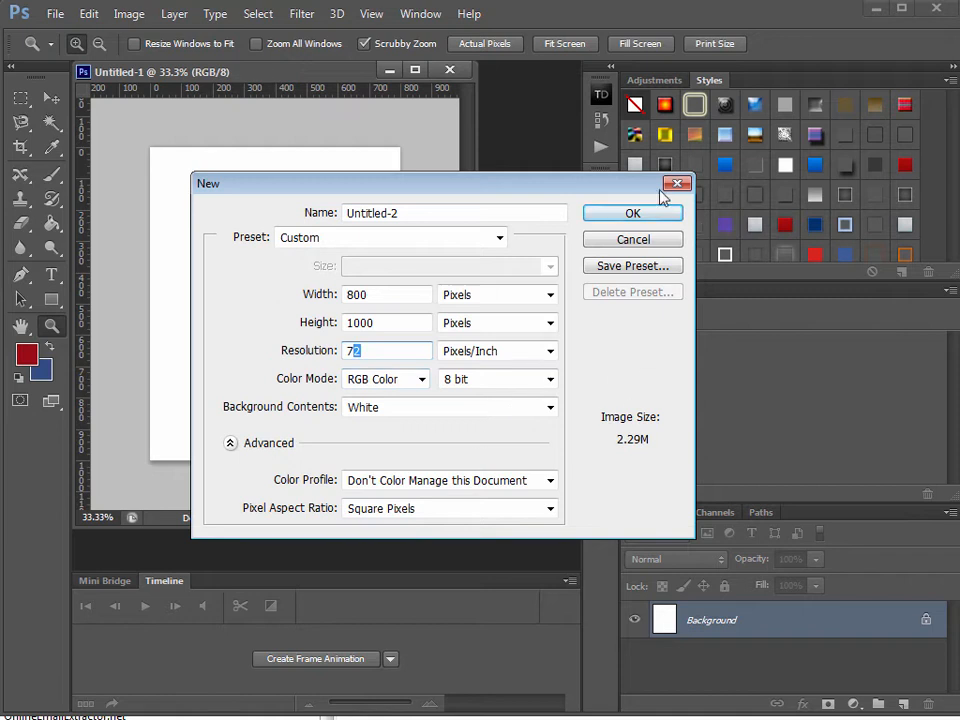
click(665, 243)
Step: Draw a filled rectangle shape about 941 × 1228 px that covers the canvas and extends past all its edges
drag(463, 530, 596, 676)
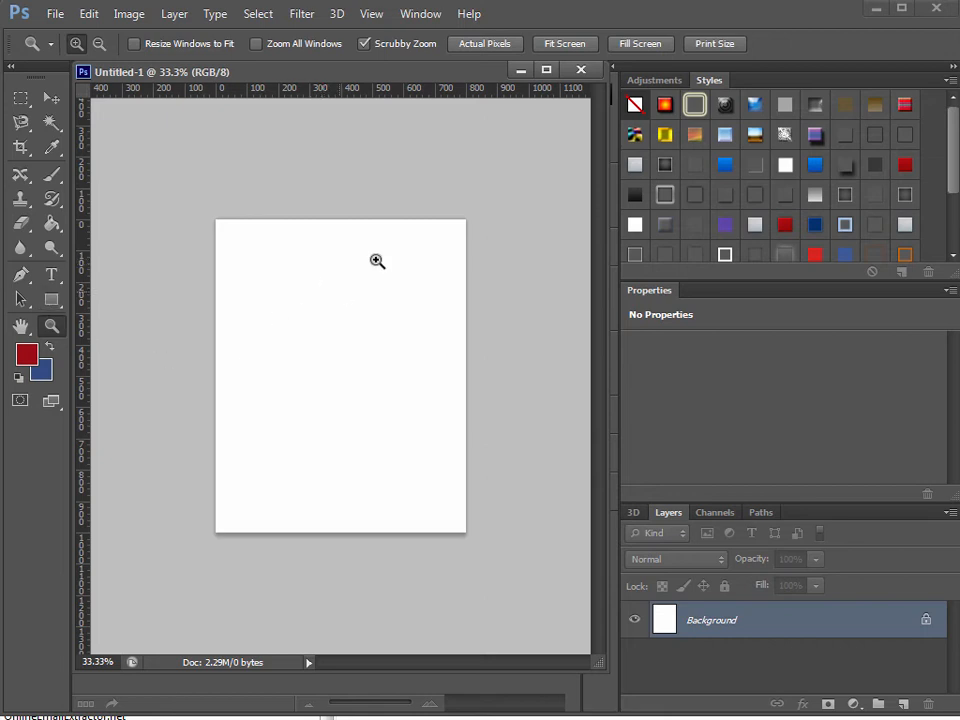
drag(399, 76, 414, 90)
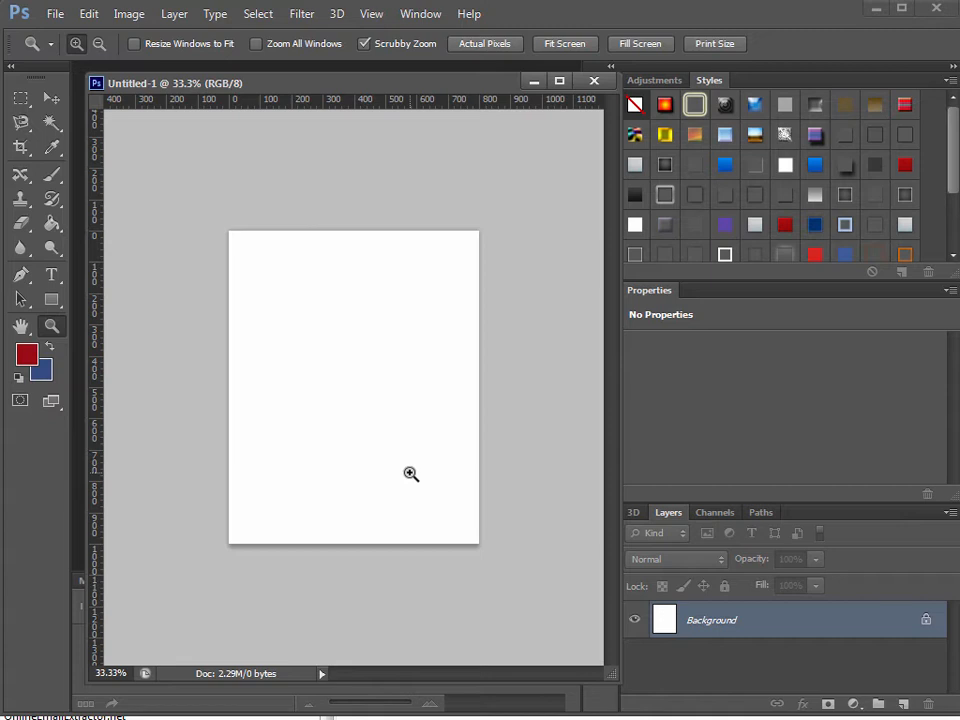
drag(606, 675, 609, 681)
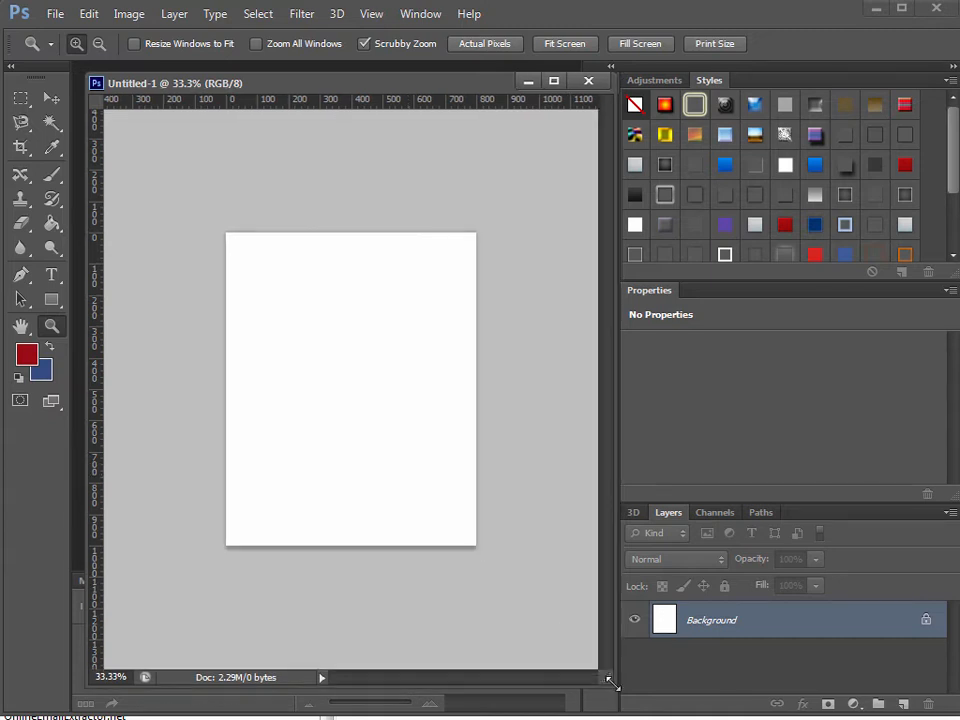
click(53, 301)
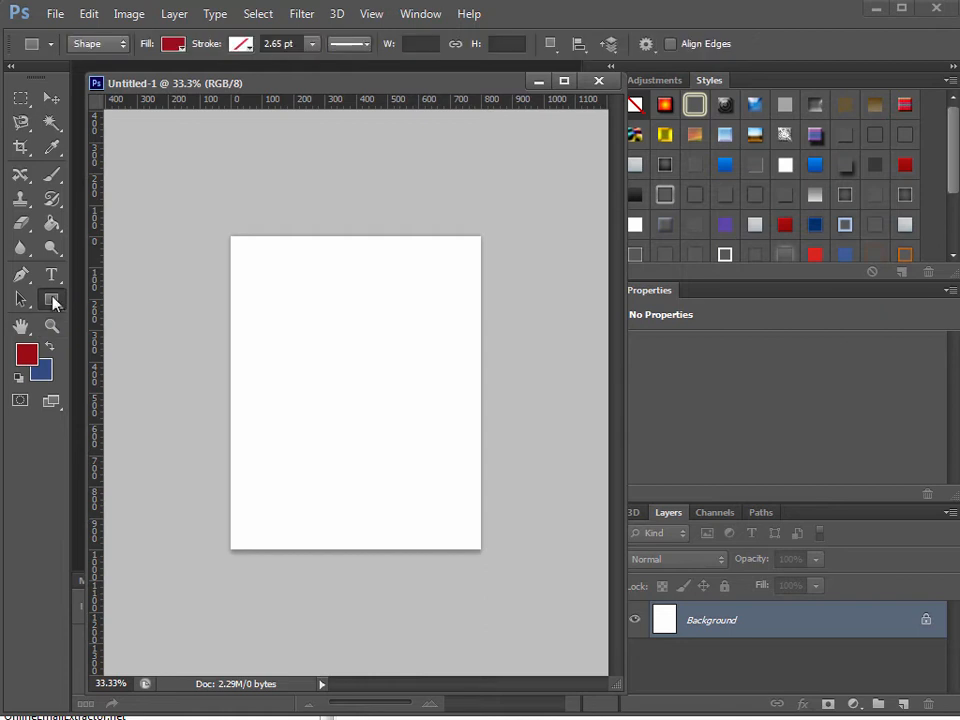
drag(214, 189, 506, 572)
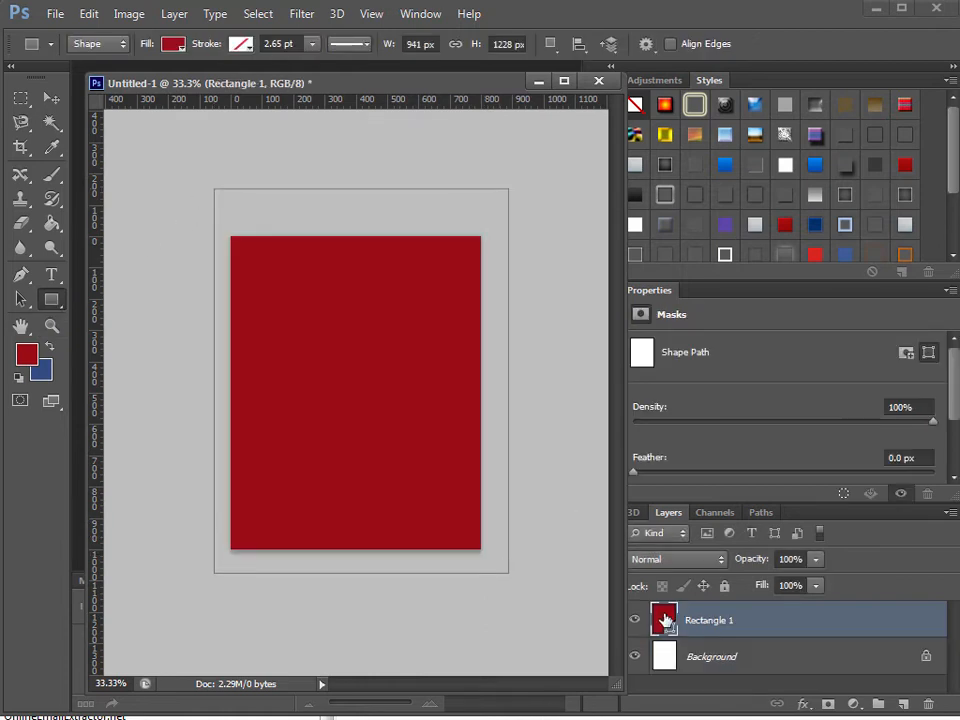
Step: Change the rectangle's fill colour to dark grey #222222
double_click(665, 621)
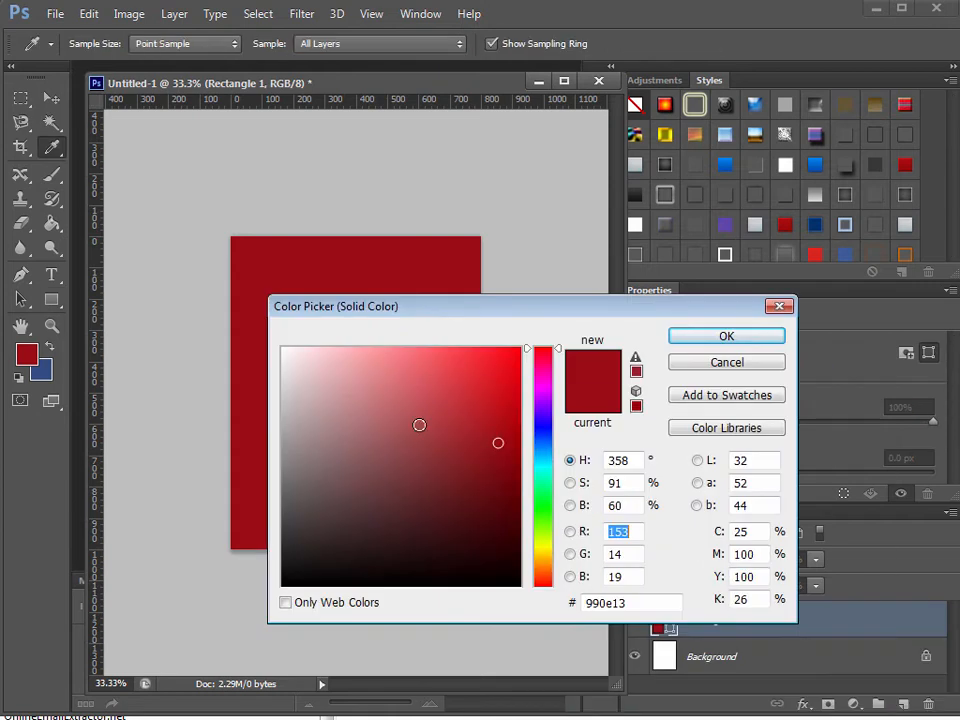
mouse_move(419, 425)
mouse_down()
mouse_move(272, 570)
mouse_move(270, 553)
mouse_move(282, 554)
mouse_up()
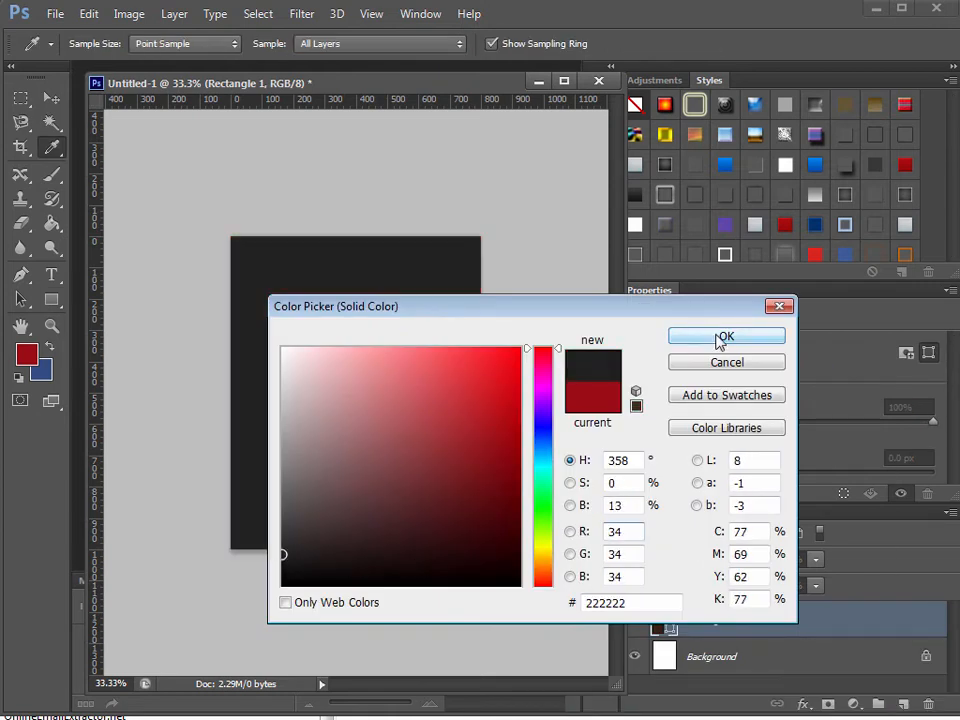
click(722, 337)
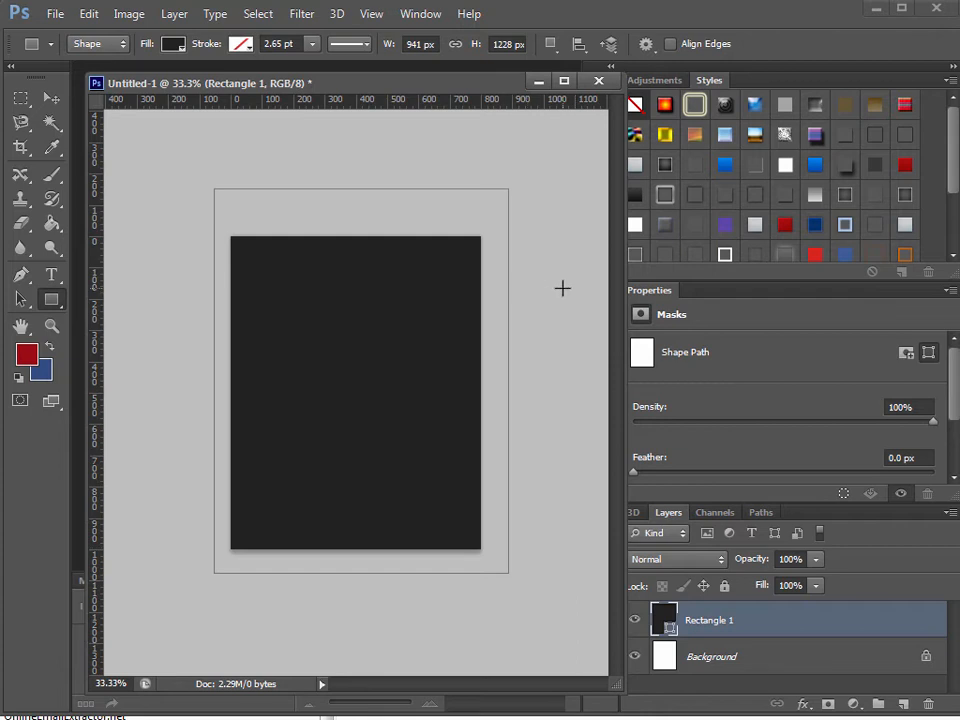
Step: Resize the rectangle so that all four of its edges snap to the edges of the canvas
click(51, 97)
drag(362, 189, 361, 237)
drag(214, 405, 231, 405)
drag(507, 572, 481, 549)
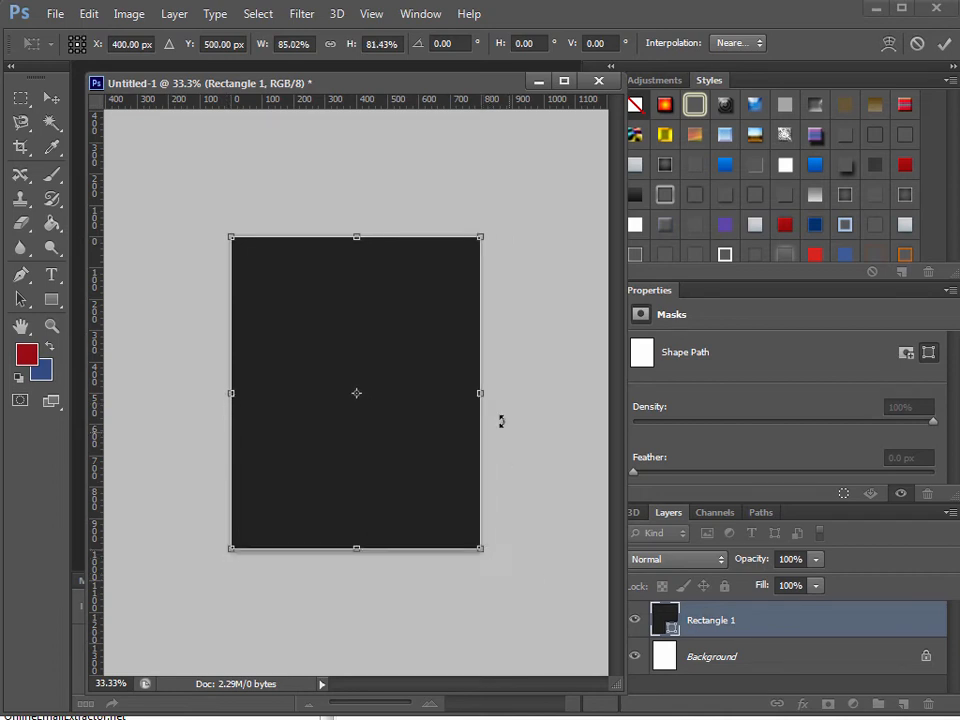
mouse_move(482, 393)
mouse_down()
mouse_move(446, 392)
mouse_move(480, 393)
mouse_up()
Step: Try shrinking the rectangle away from the canvas edges, leaving a white margin on every side, and apply the transform
drag(480, 549, 396, 448)
drag(364, 399, 401, 440)
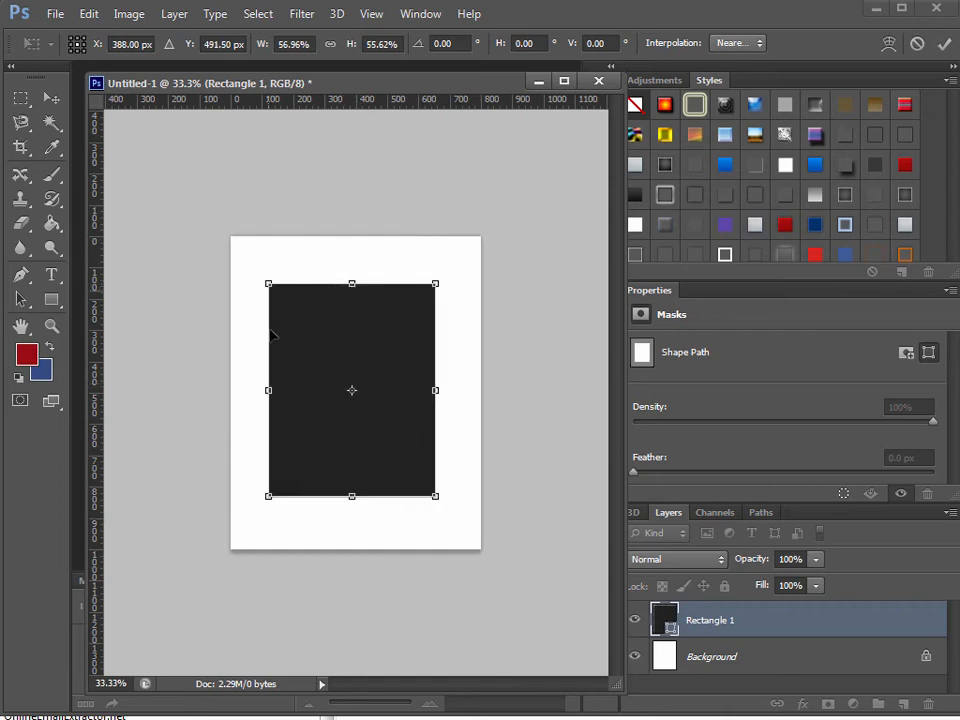
mouse_move(268, 495)
mouse_down()
mouse_move(231, 519)
mouse_move(273, 490)
mouse_move(256, 506)
mouse_up()
key(Return)
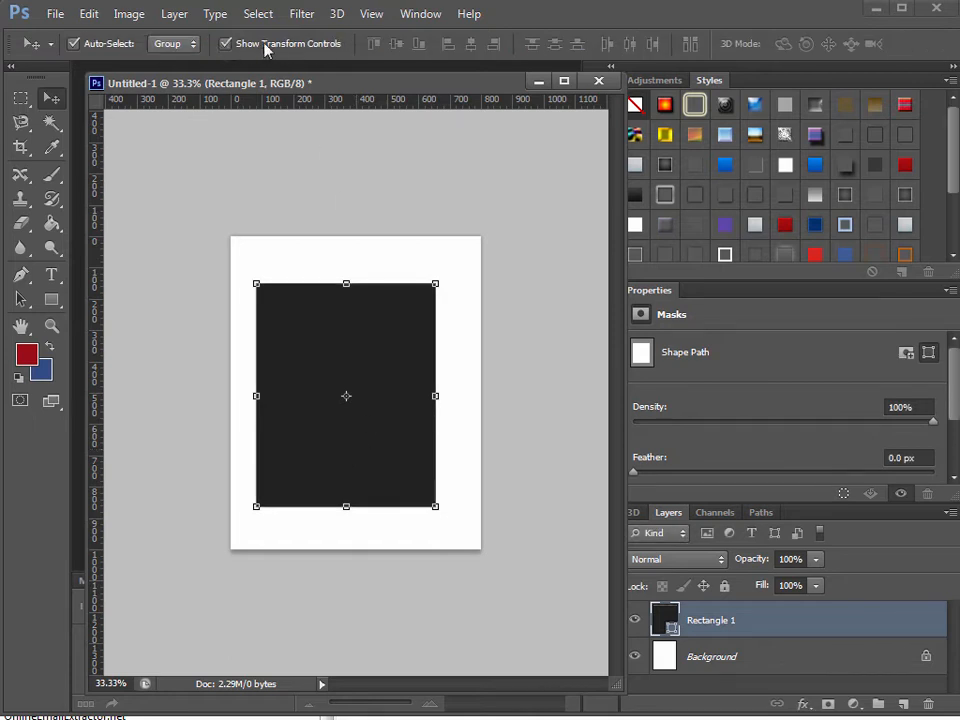
Step: With transform controls shown, fit the rectangle to the canvas's left, top and bottom edges, leaving a white strip along the right edge
click(229, 45)
click(236, 45)
drag(368, 456, 345, 407)
drag(405, 462, 479, 549)
drag(478, 393, 437, 395)
key(Return)
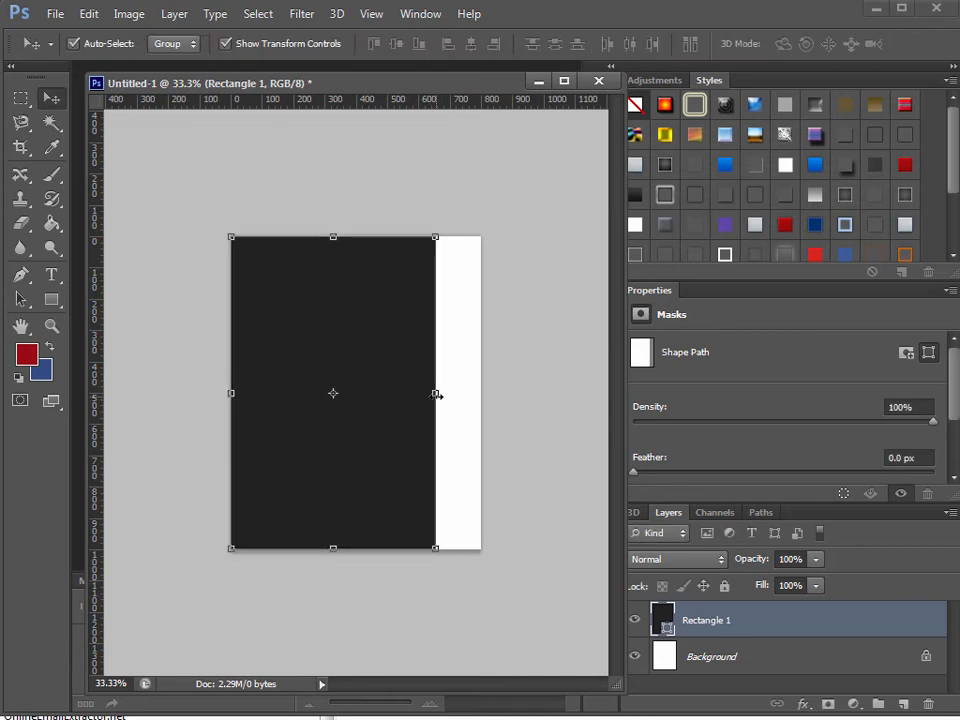
Step: Check that Snap is enabled and widen the rectangle until it snaps to the right edge of the canvas
click(371, 14)
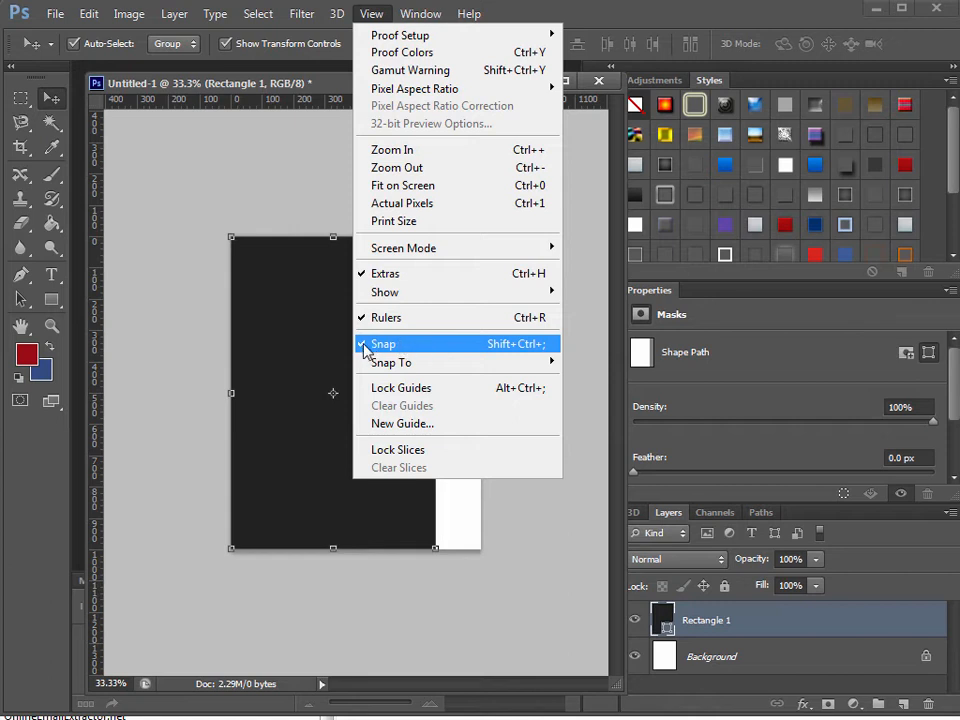
click(199, 392)
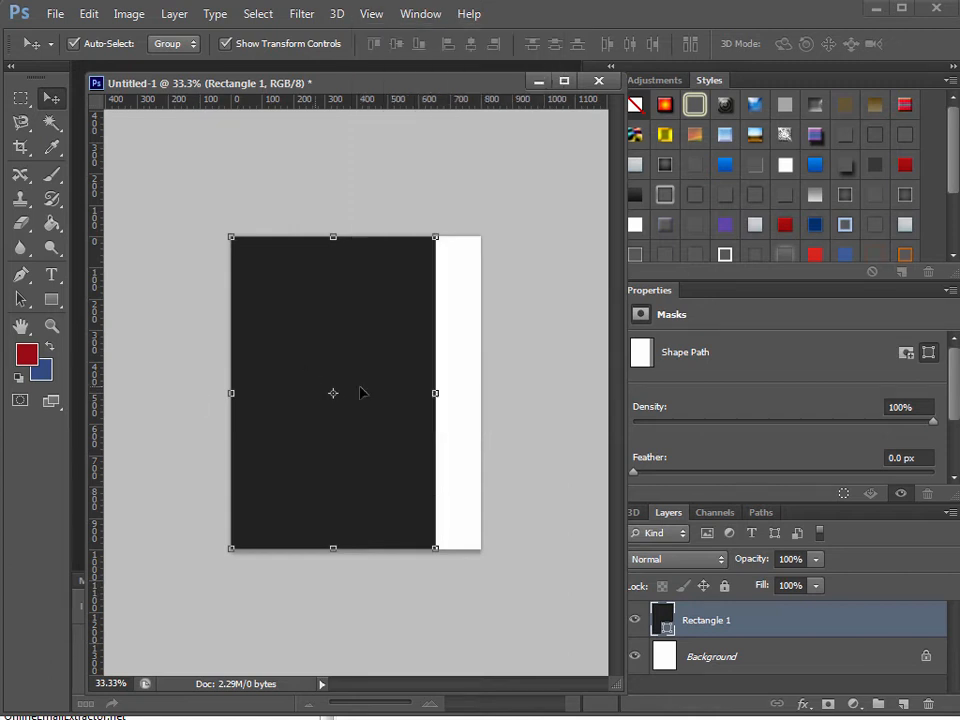
key(ctrl+t)
drag(455, 394, 481, 393)
key(Return)
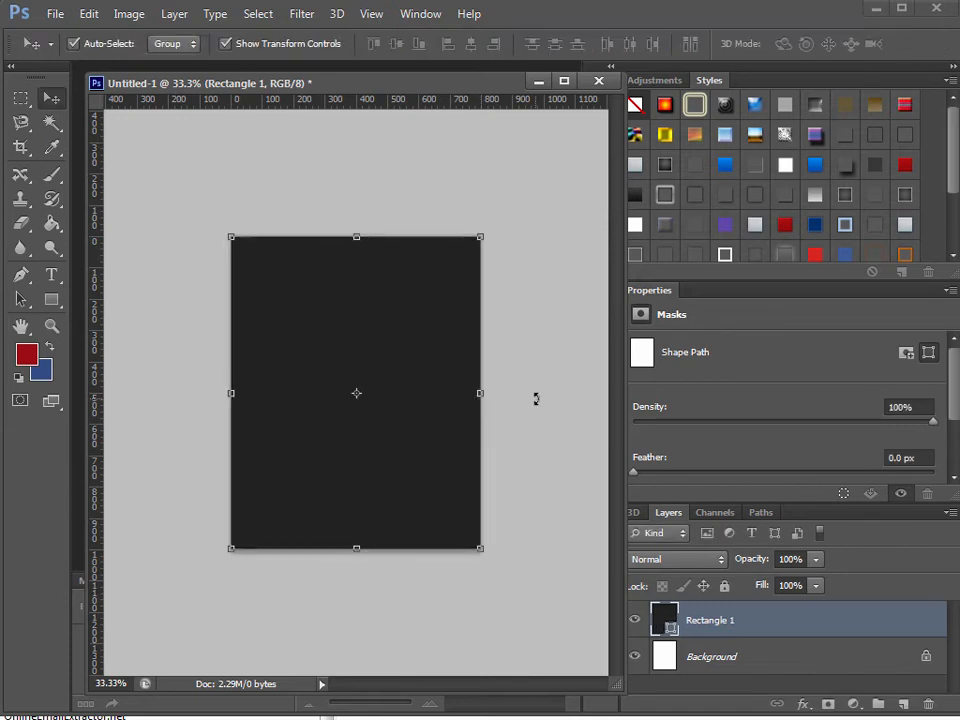
click(366, 16)
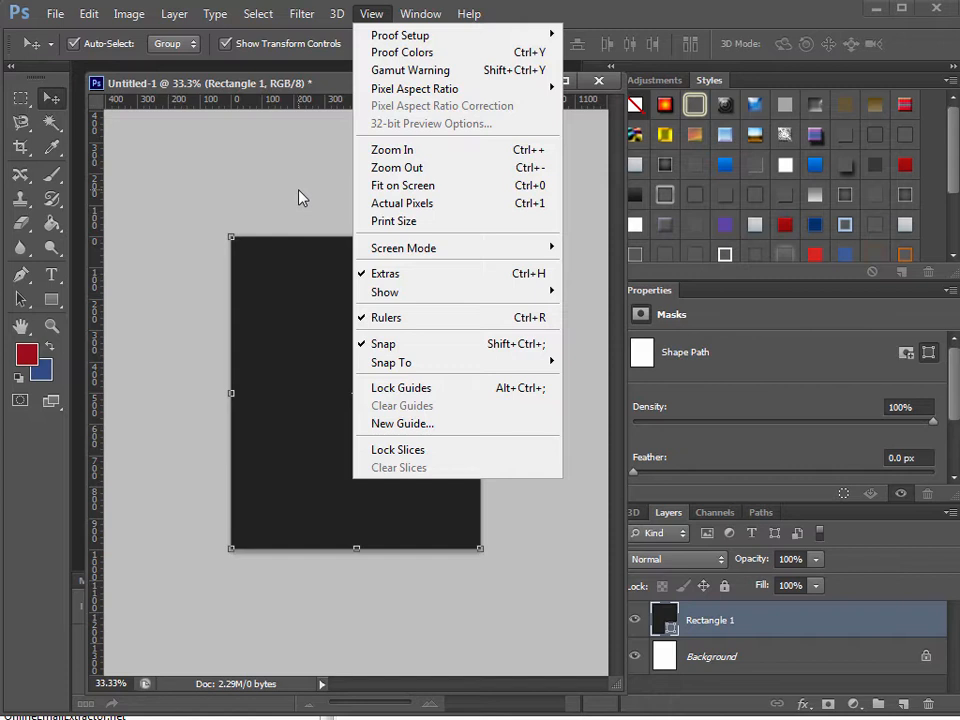
Step: Shrink the rectangle from its lower-right corner, snap it back to the canvas corner, and apply the transform
key(Escape)
drag(481, 549, 444, 525)
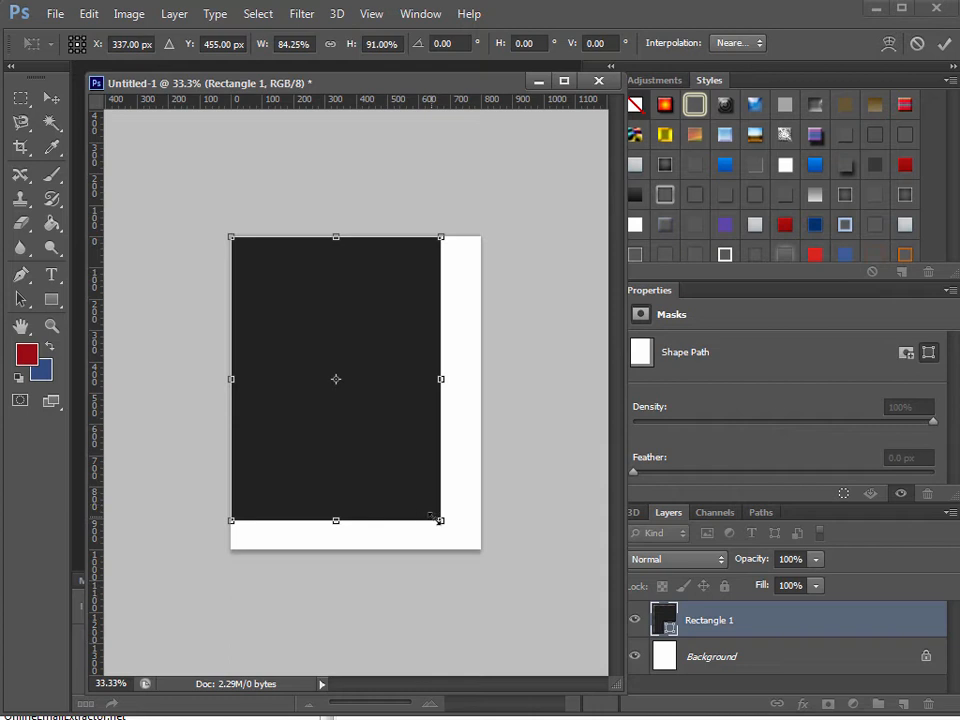
drag(444, 524, 489, 553)
key(Return)
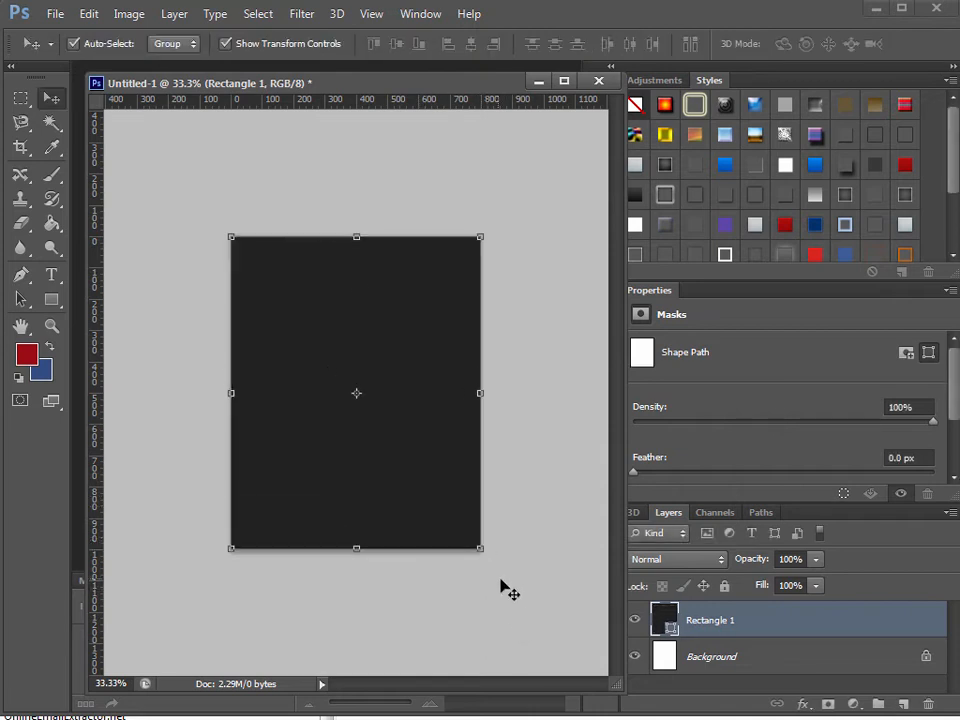
Step: With the Type tool active, make the Layers panel taller and narrow the document window until it no longer covers the panels
click(52, 276)
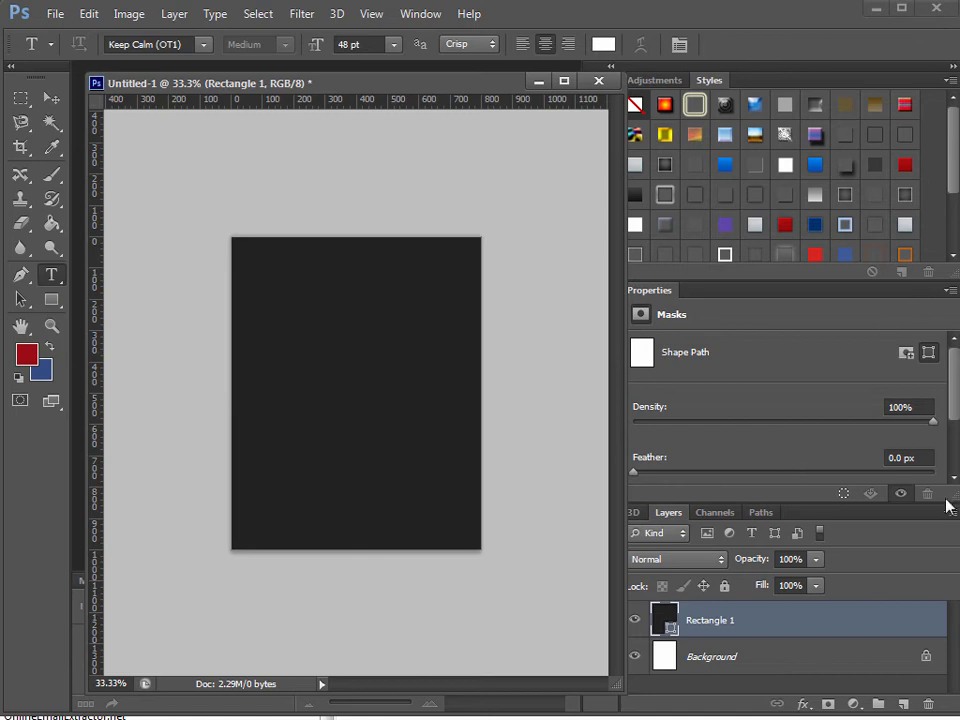
drag(948, 510, 948, 427)
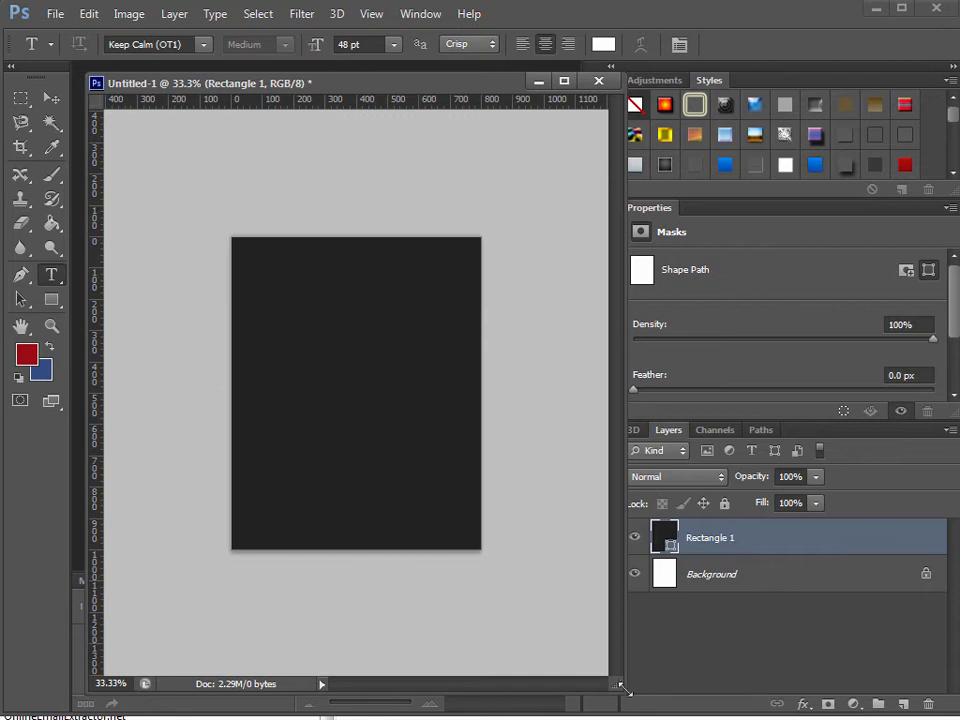
drag(610, 690, 556, 681)
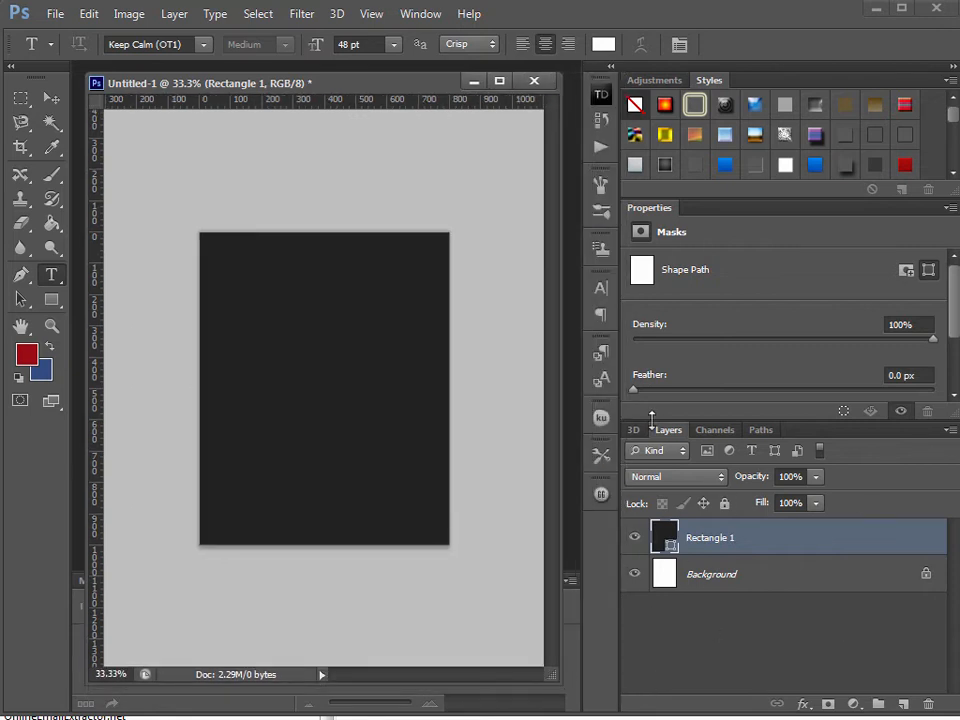
click(420, 14)
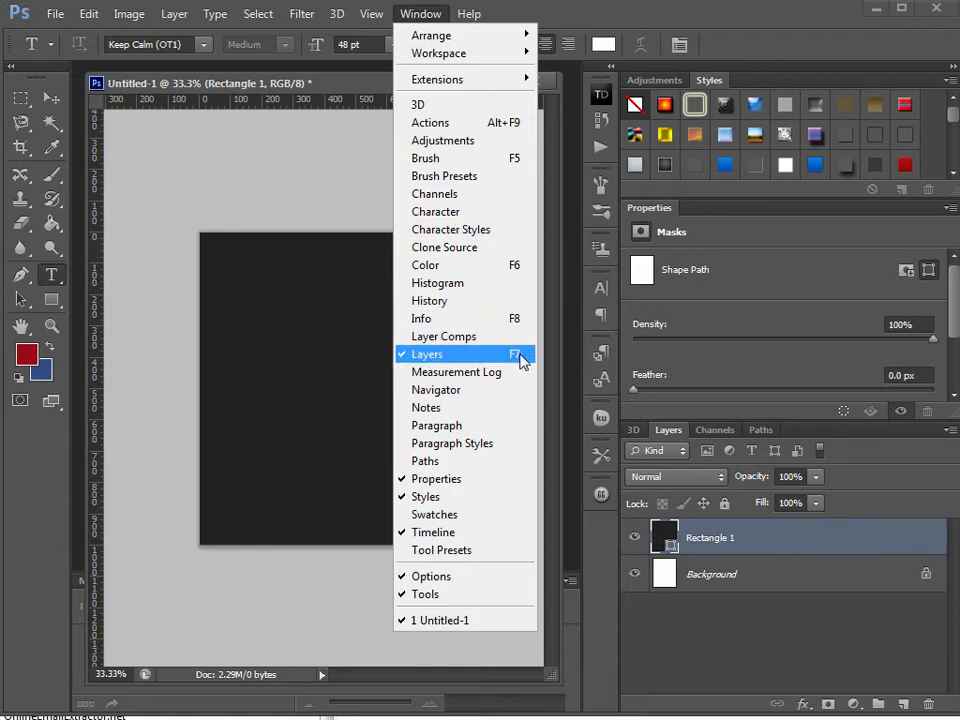
click(790, 540)
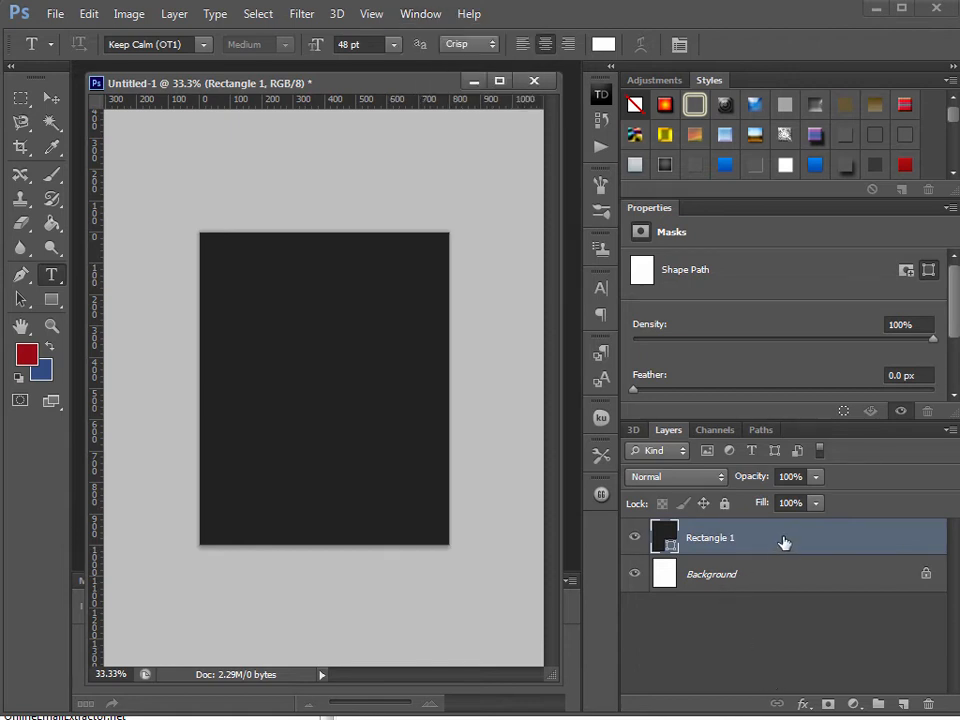
Step: Add a text layer above the rectangle reading KEEP CALM and move it fully onto the upper part of the canvas
click(903, 706)
click(233, 321)
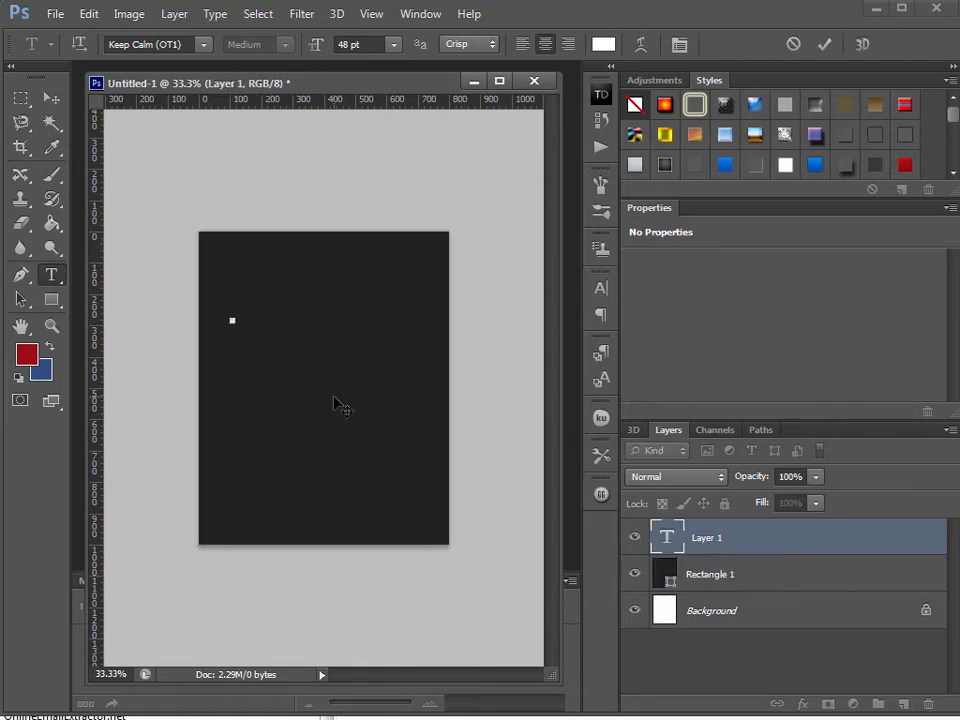
text(KEEP)
text( CALM)
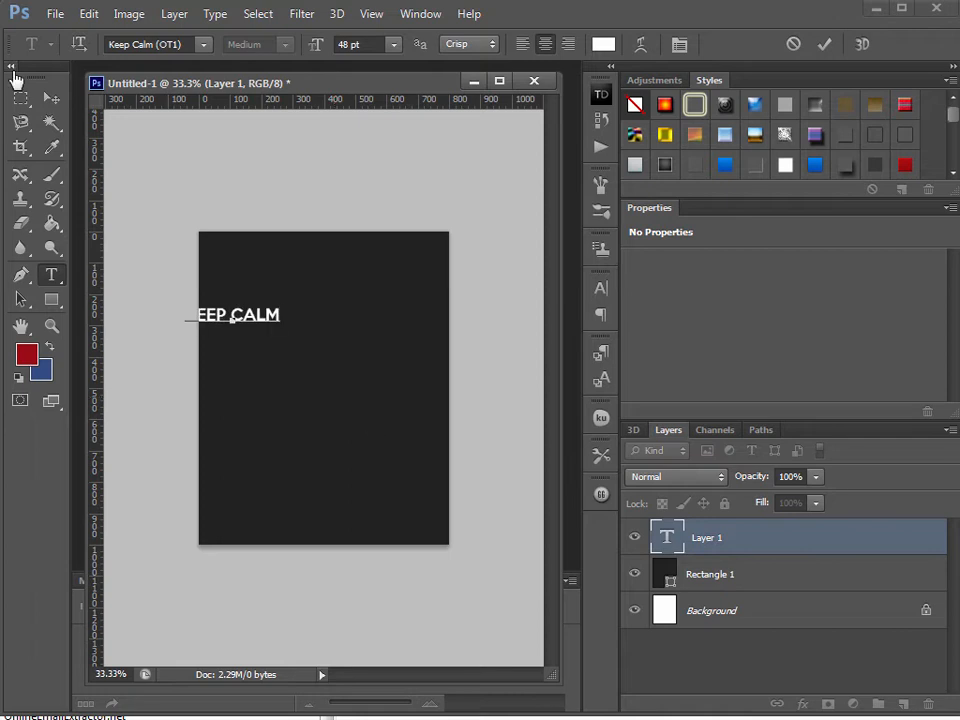
click(50, 97)
drag(262, 318, 328, 304)
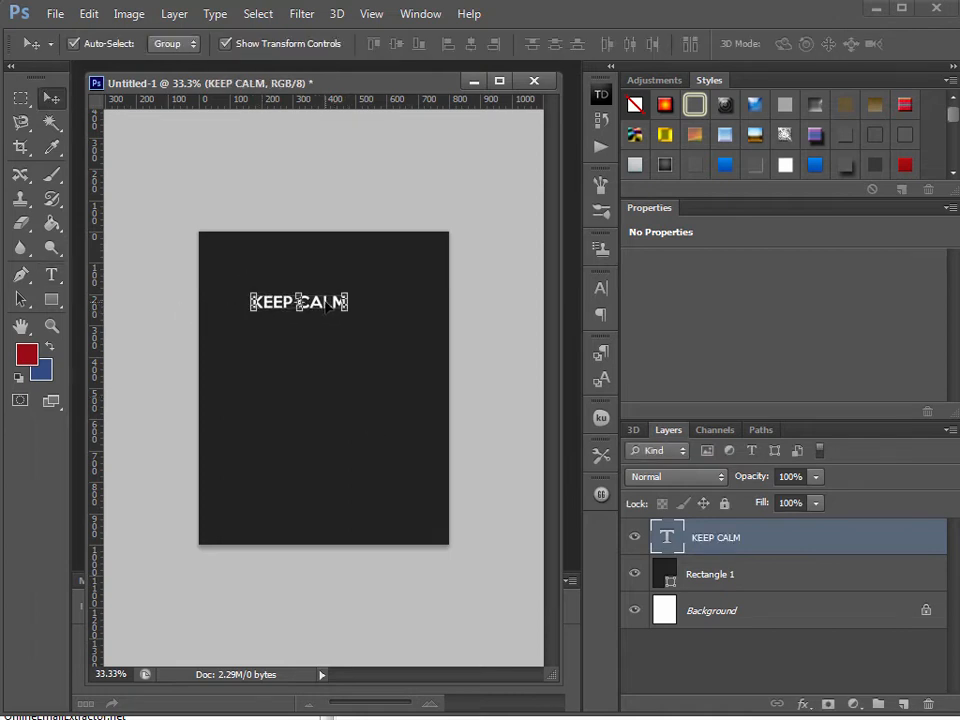
Step: Choose Keep Calm (OT1) as the font of the KEEP CALM text in the character settings
click(600, 291)
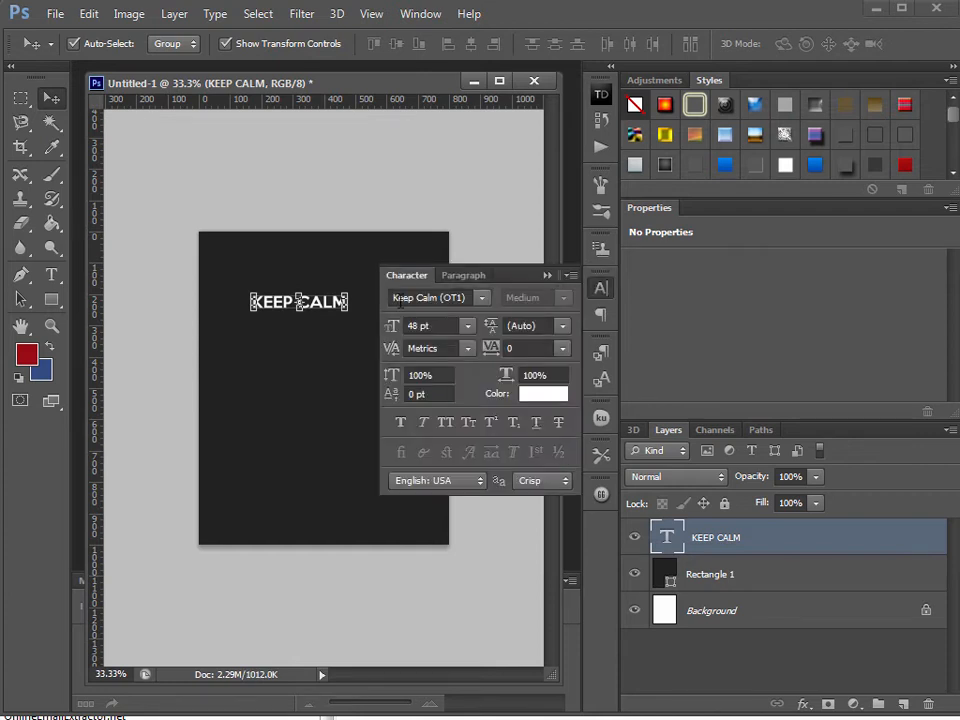
click(441, 297)
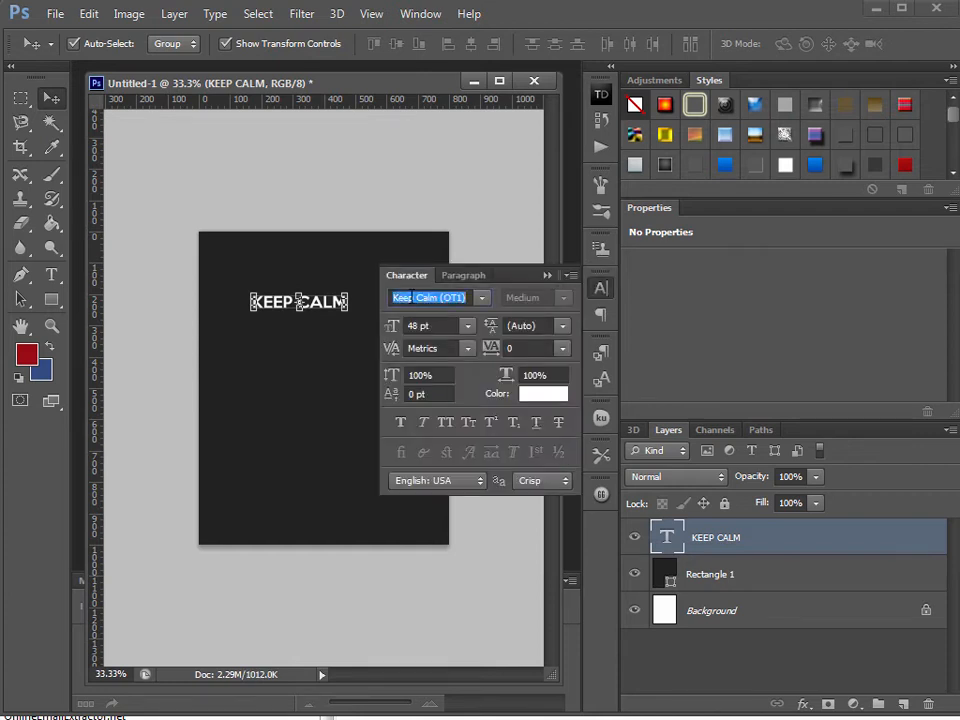
click(601, 289)
click(416, 16)
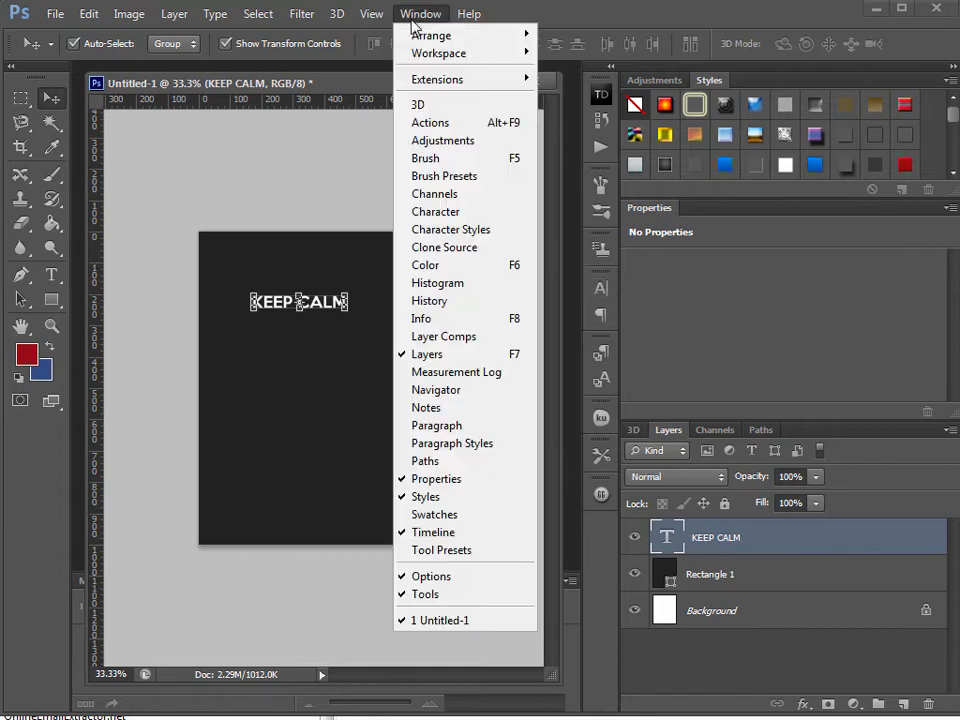
click(465, 218)
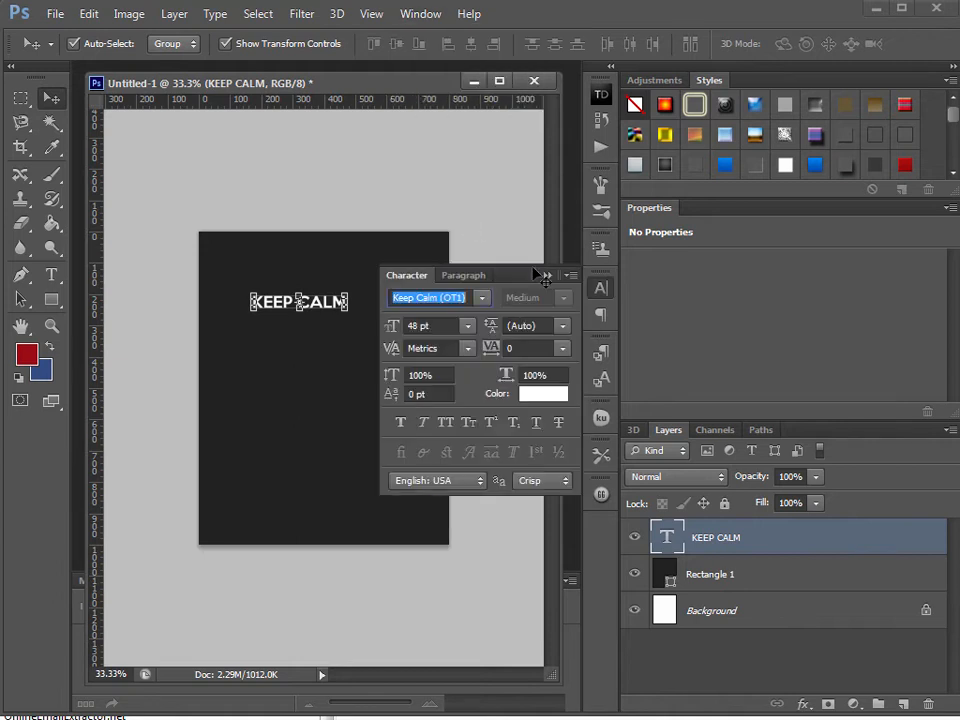
click(482, 299)
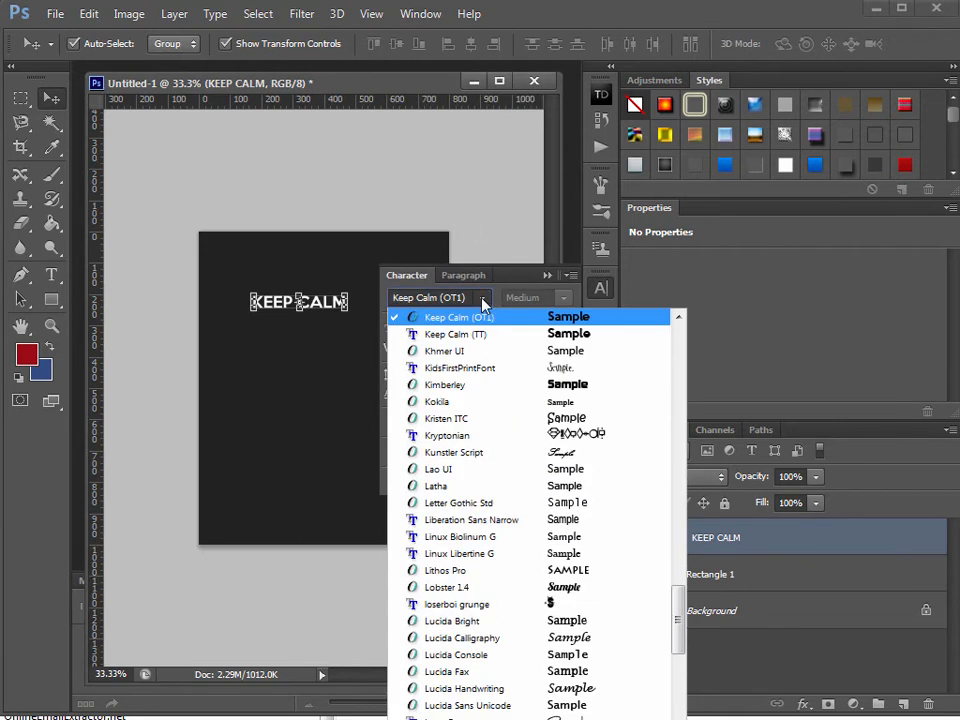
drag(680, 615, 676, 588)
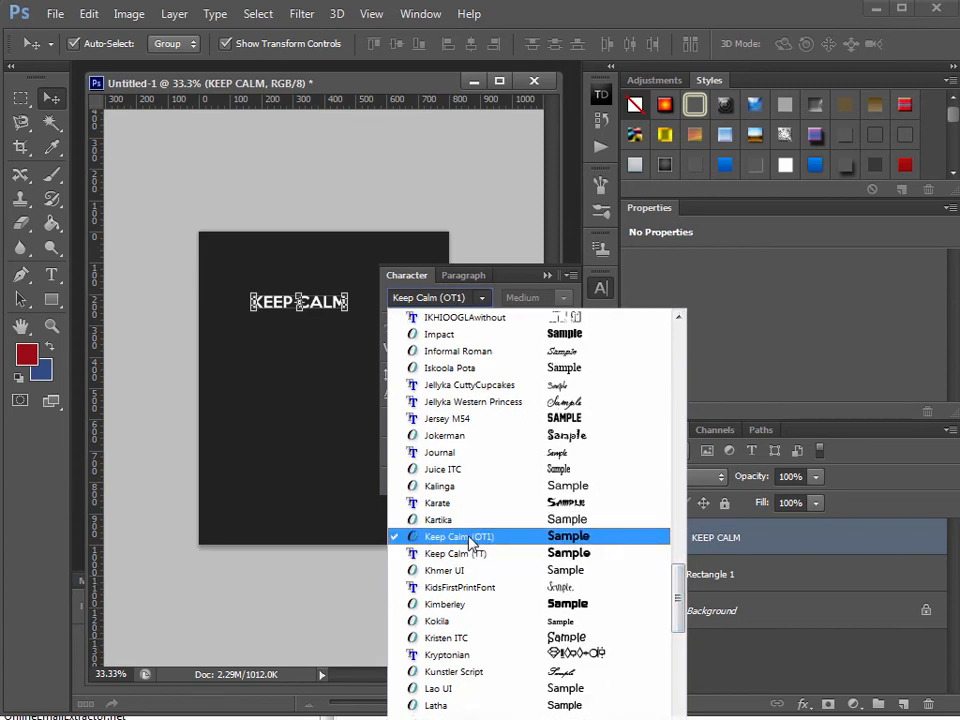
click(470, 540)
click(547, 275)
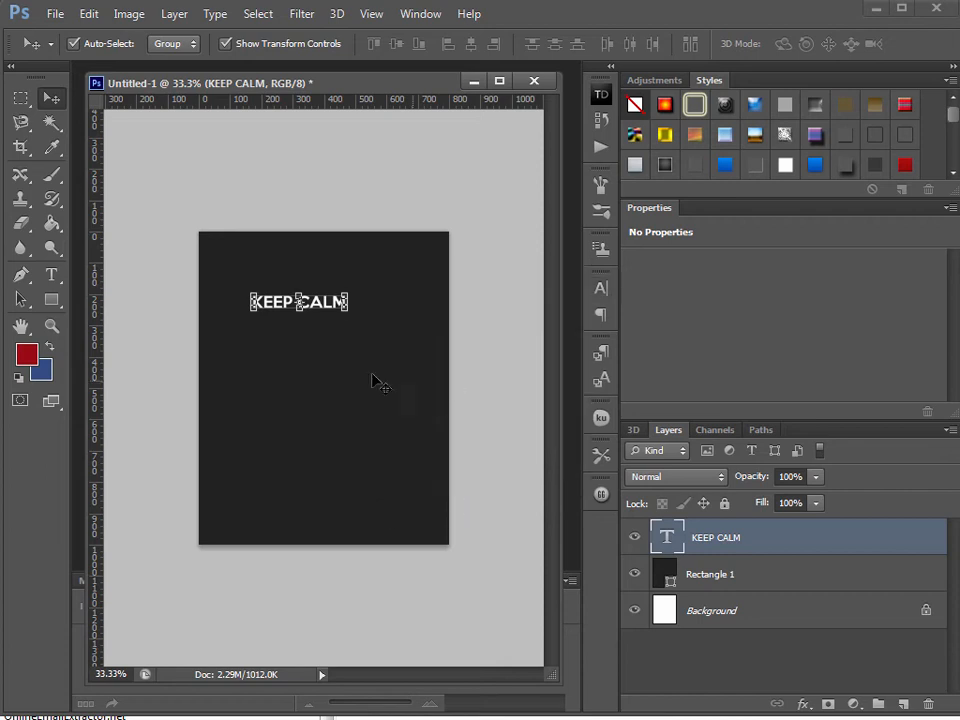
Step: Enlarge the KEEP CALM text proportionally to about 91 pt, nearly spanning the canvas's upper part, and apply the transform
drag(330, 290, 343, 311)
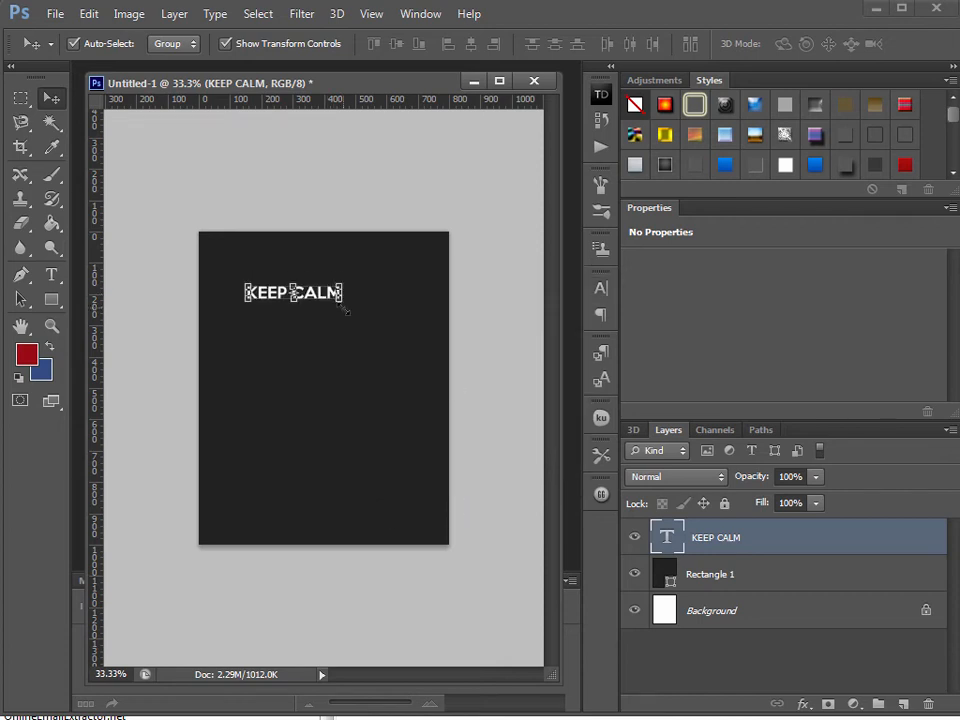
key(ctrl+t)
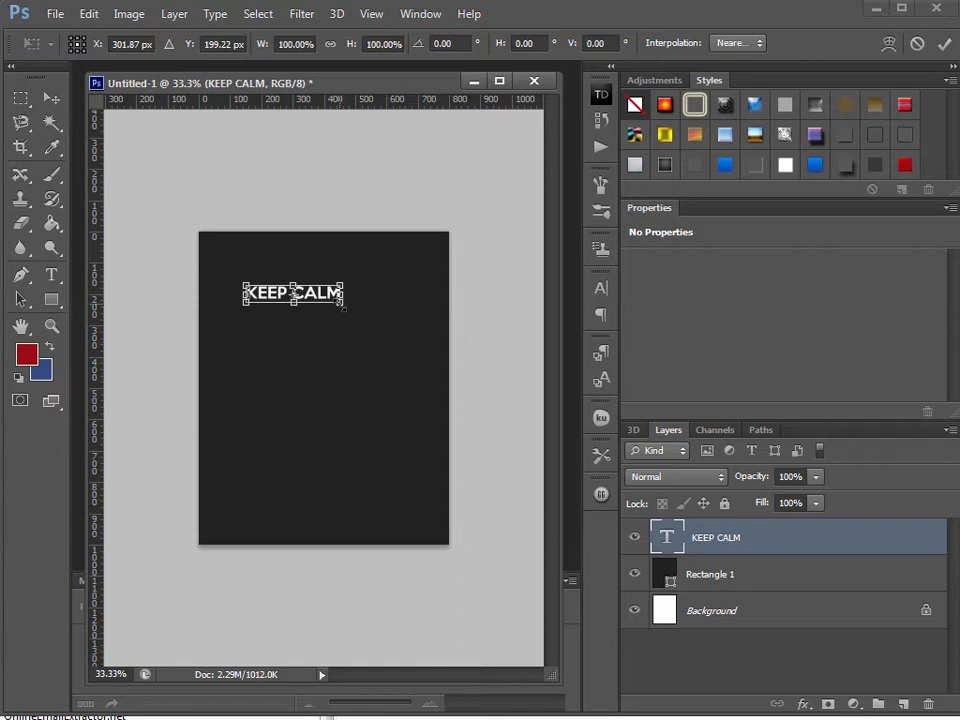
drag(342, 306, 348, 338)
key(ctrl+z)
key(Return)
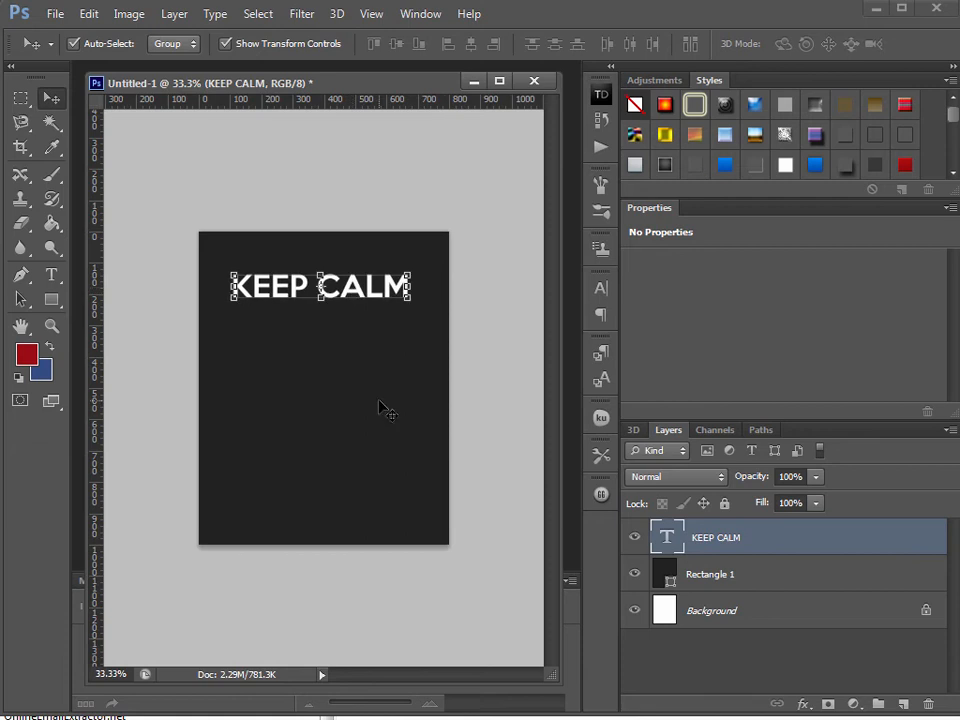
Step: Try duplicating the KEEP CALM text below itself, undo it, and move the original text closer to the canvas's top edge
drag(361, 354, 363, 381)
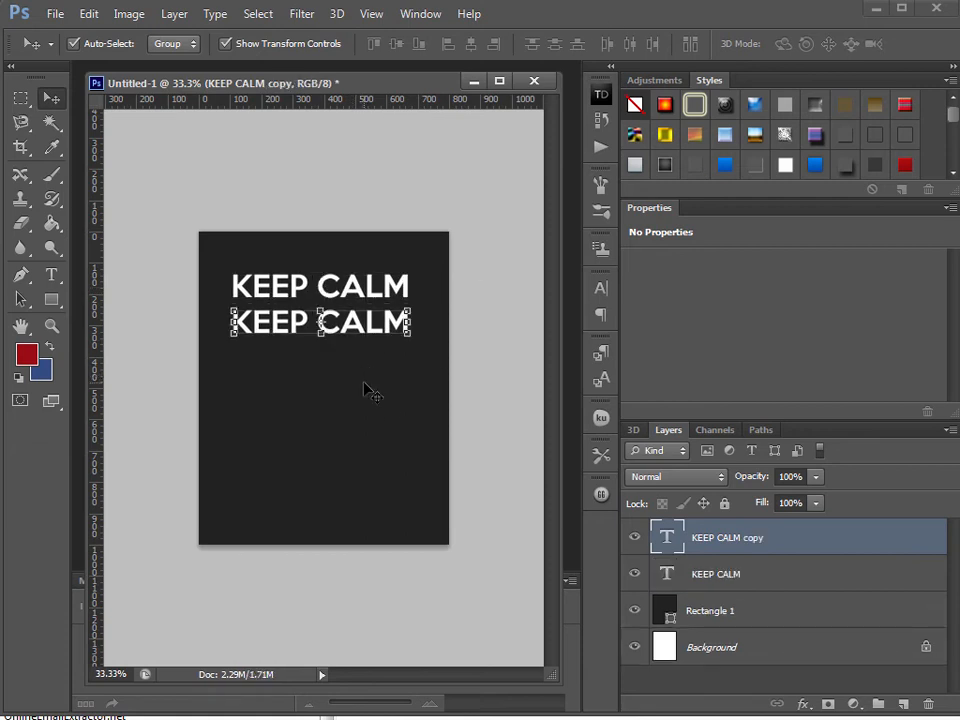
key(ctrl+z)
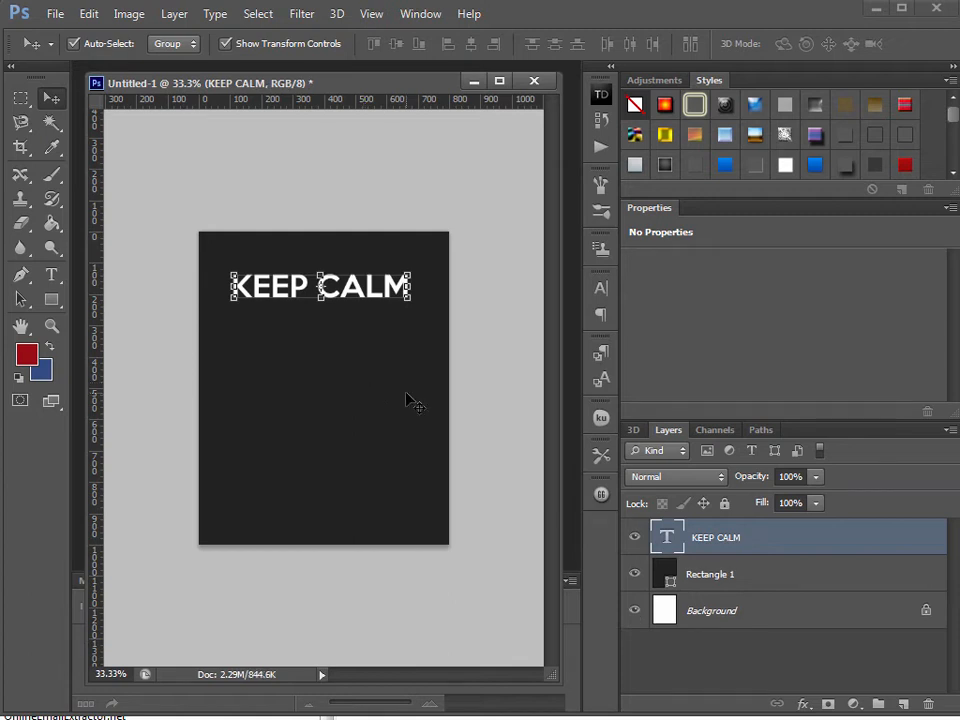
mouse_move(366, 296)
mouse_down()
mouse_move(377, 306)
mouse_move(345, 282)
mouse_move(376, 290)
mouse_move(370, 281)
mouse_up()
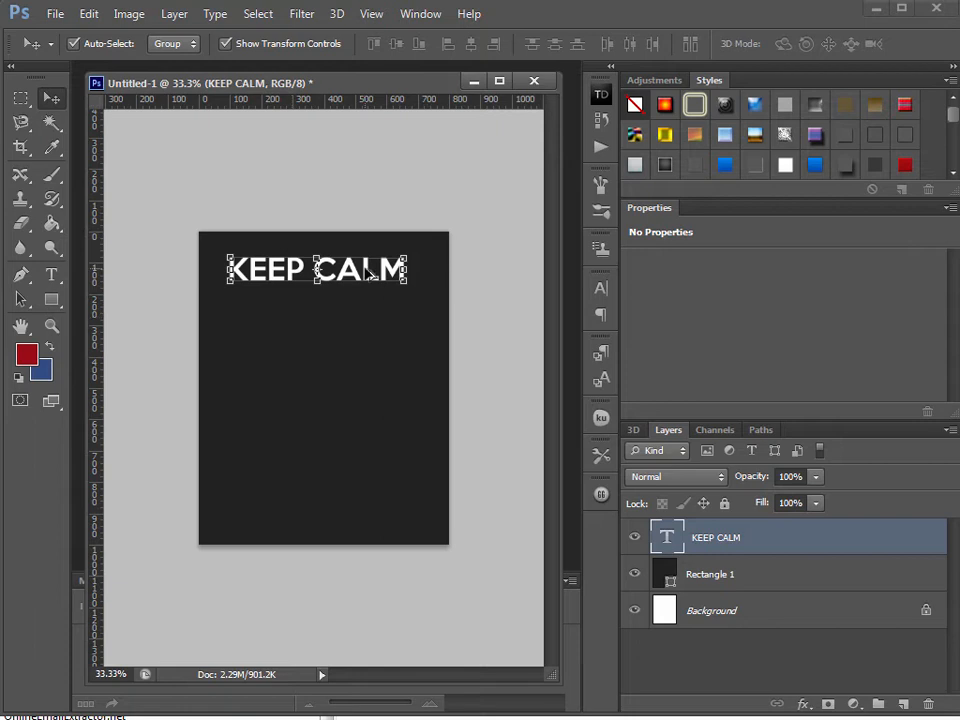
Step: Make copies of the KEEP CALM text, undo all but one, and align that copy directly beneath the original
drag(370, 274, 355, 437)
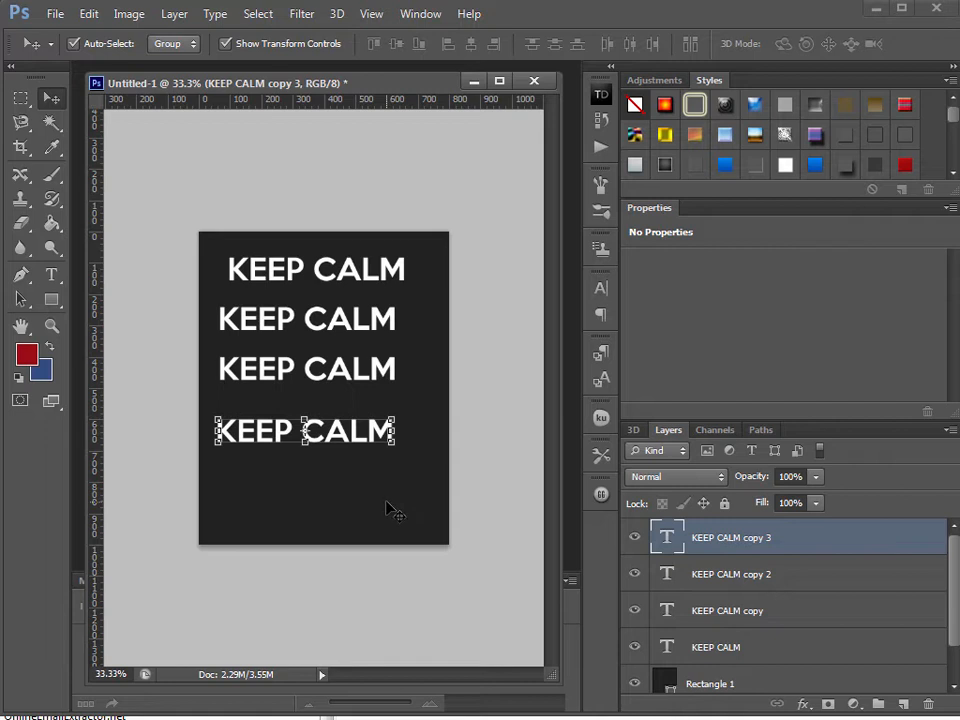
key(ctrl+alt+z)
key(ctrl+alt+z)
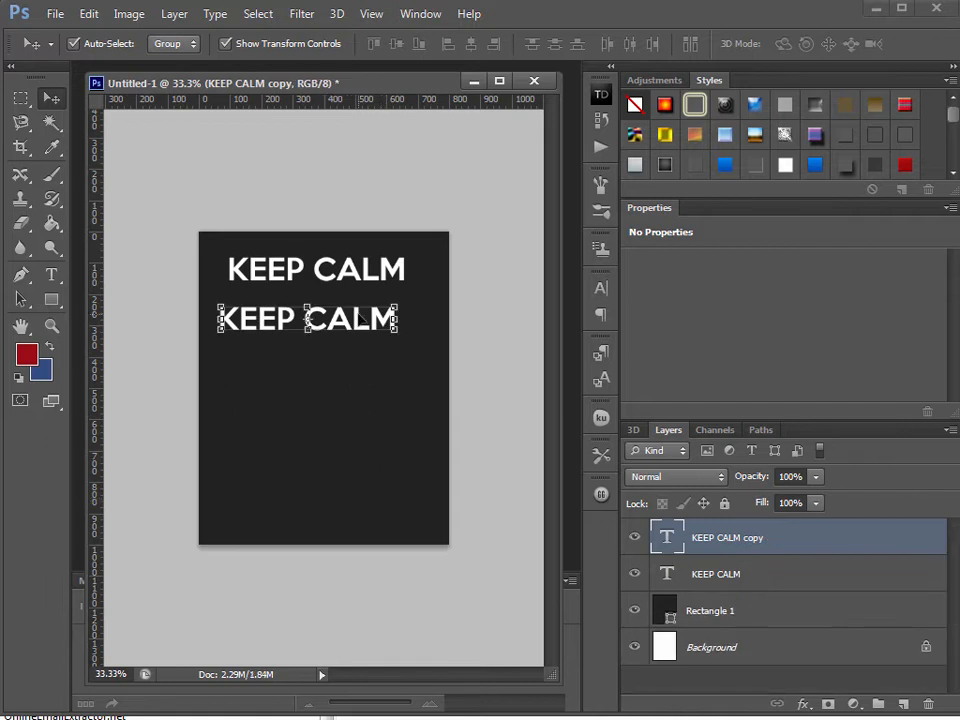
drag(360, 316, 368, 307)
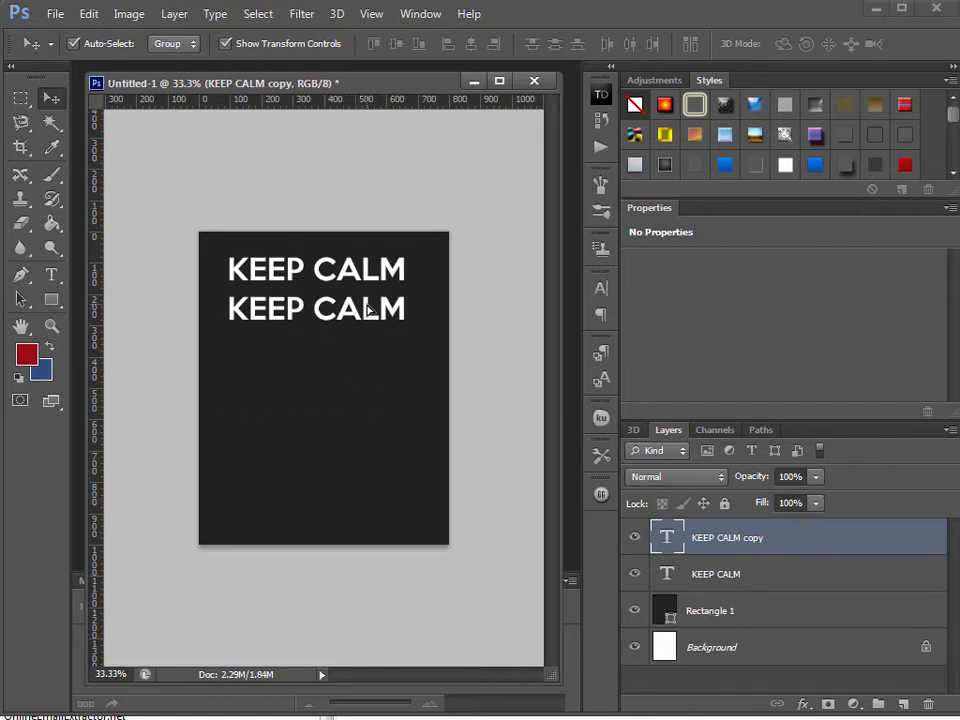
Step: Try duplicating the lower KEEP CALM layer with Duplicate Layer, move the new copy further down the canvas, and delete it
right_click(790, 540)
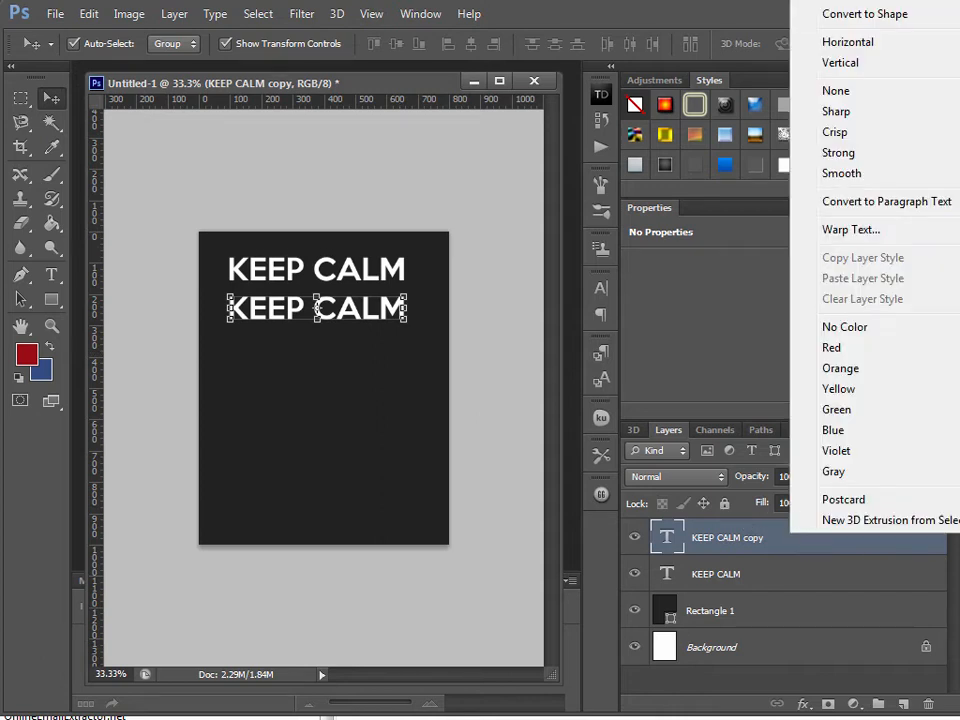
click(860, 1)
click(724, 218)
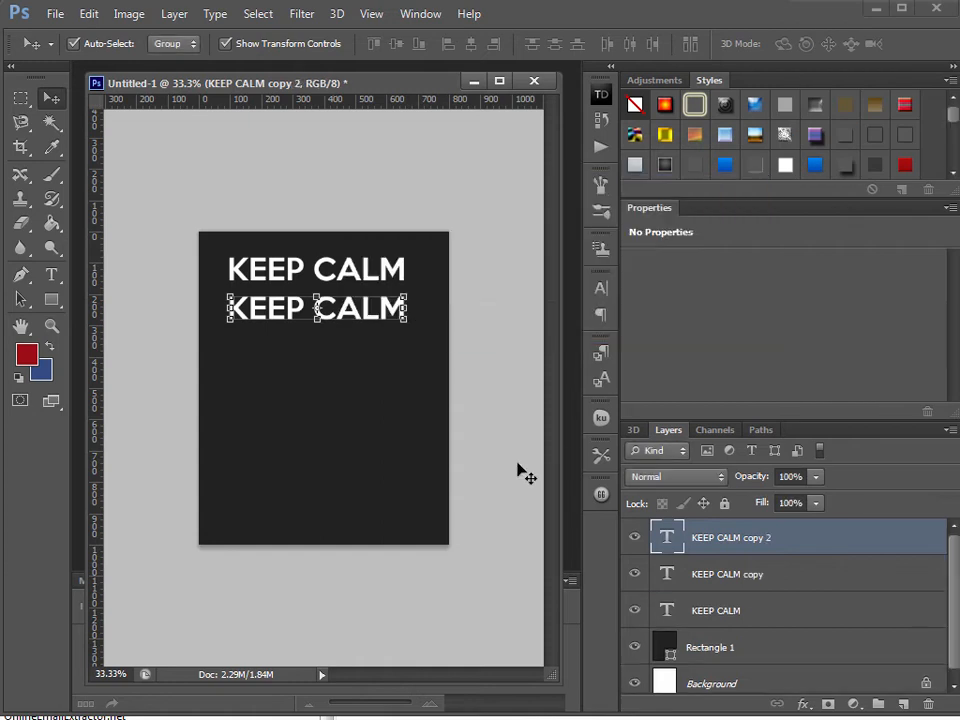
drag(384, 315, 384, 365)
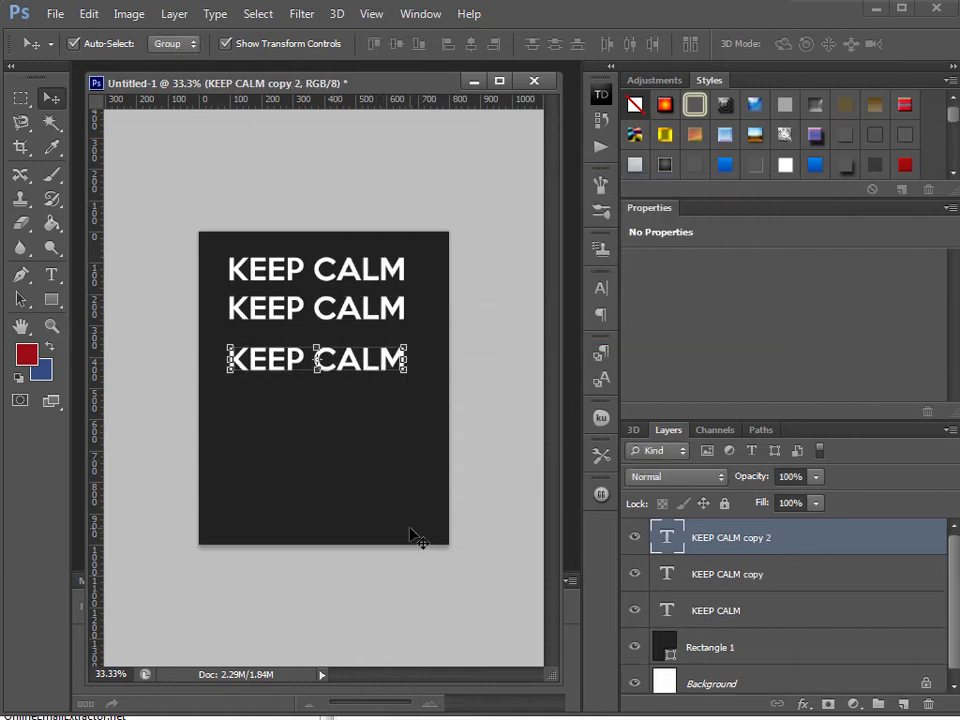
key(Delete)
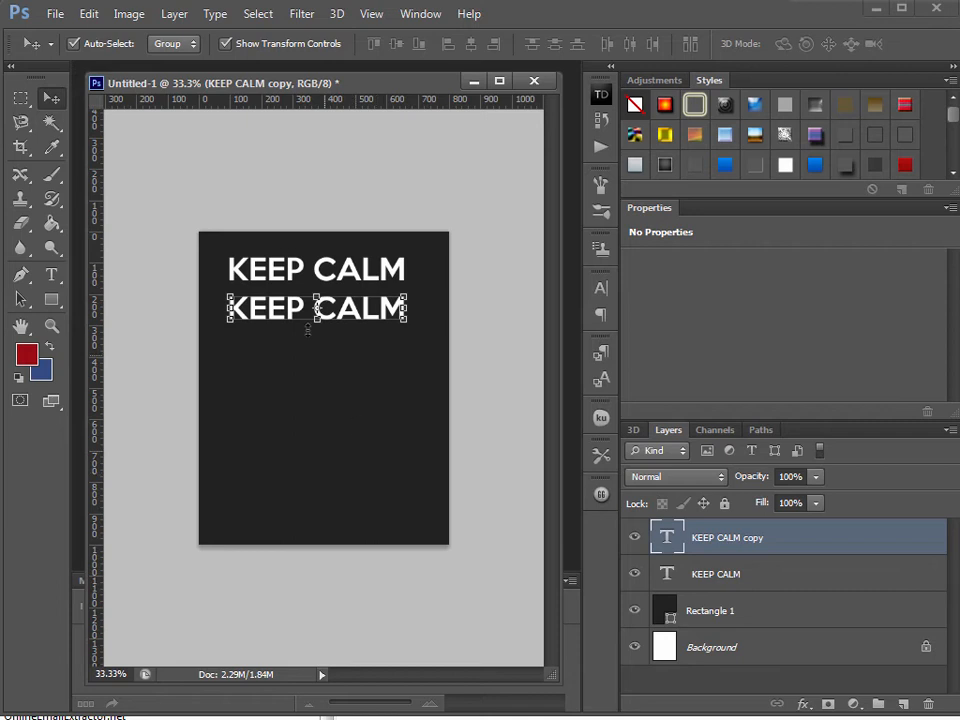
Step: Move the KEEP CALM copy a little further down and replace its text with DROP
drag(370, 323, 214, 369)
key(t)
click(325, 338)
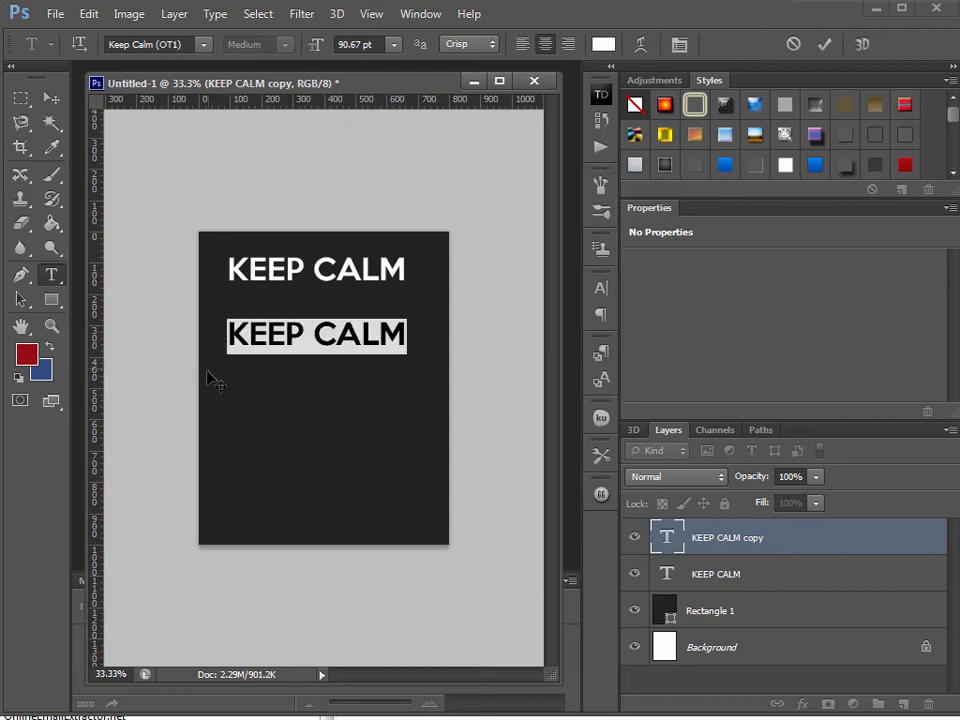
text(DROP)
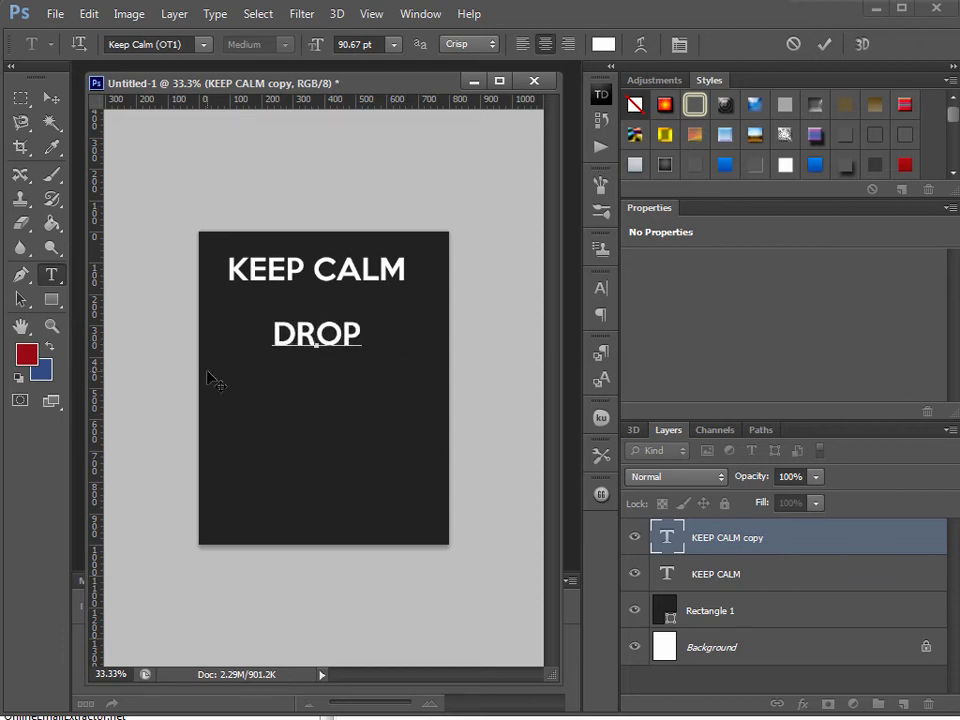
click(49, 100)
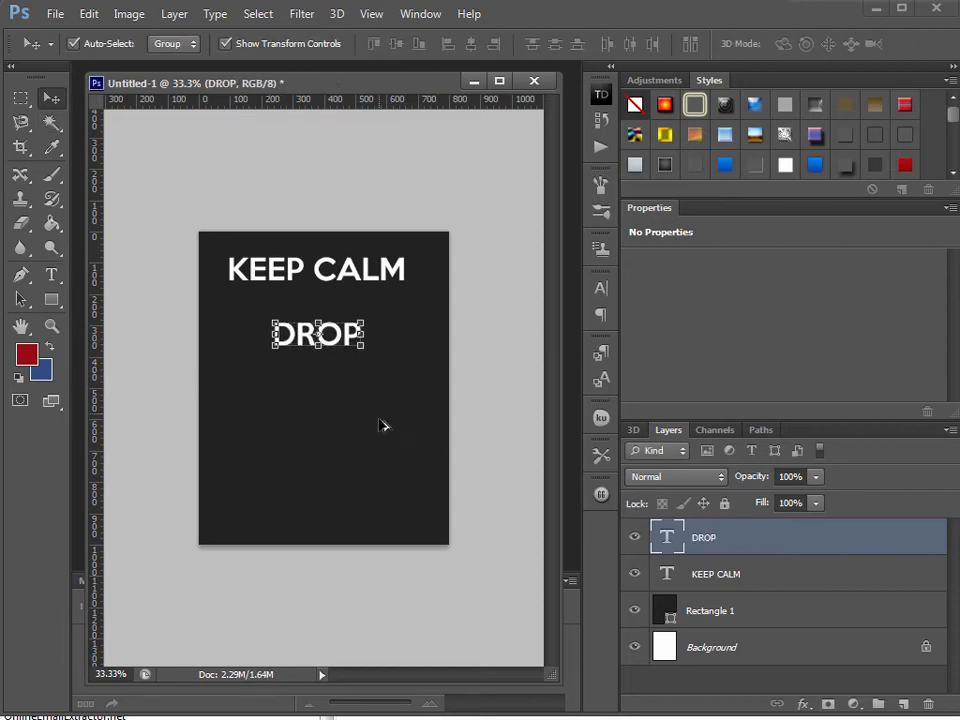
Step: Duplicate the DROP text directly below itself and replace the copy's text with YOUR
drag(272, 339, 275, 378)
click(60, 272)
double_click(305, 374)
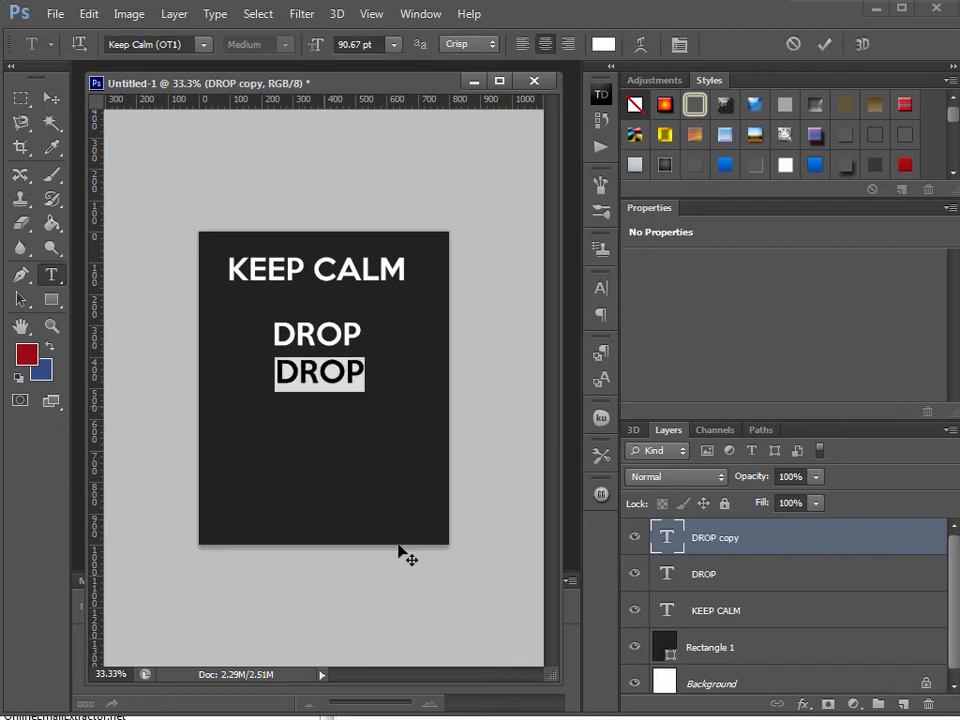
text(YOUR)
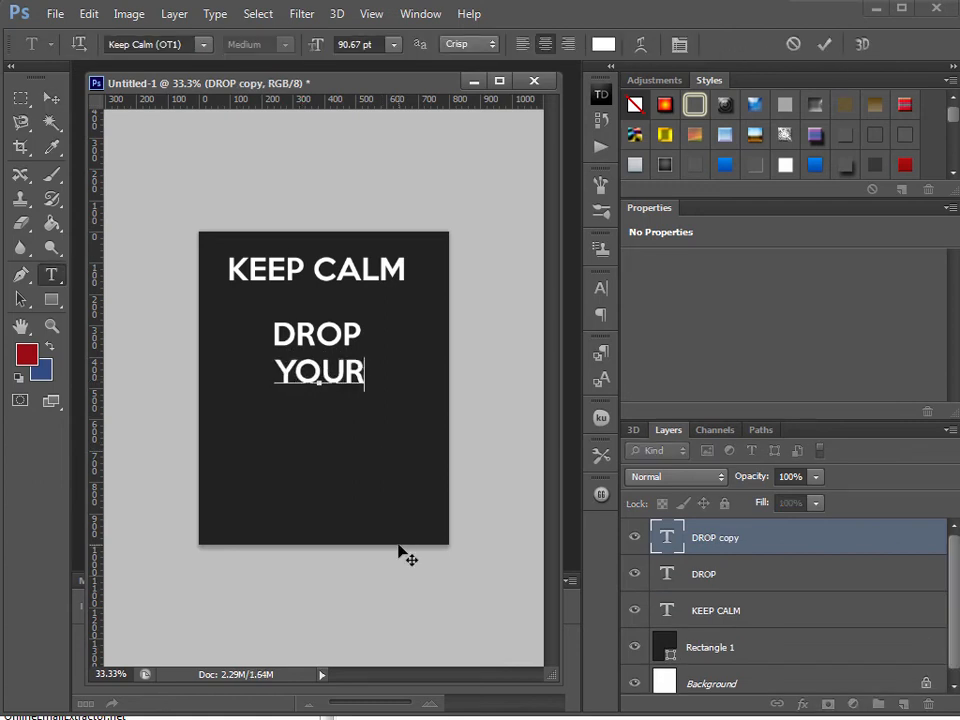
Step: Duplicate the YOUR text directly below itself, replace the copy's text with GEAR, and shift KEEP CALM slightly down
click(50, 98)
drag(388, 426, 386, 465)
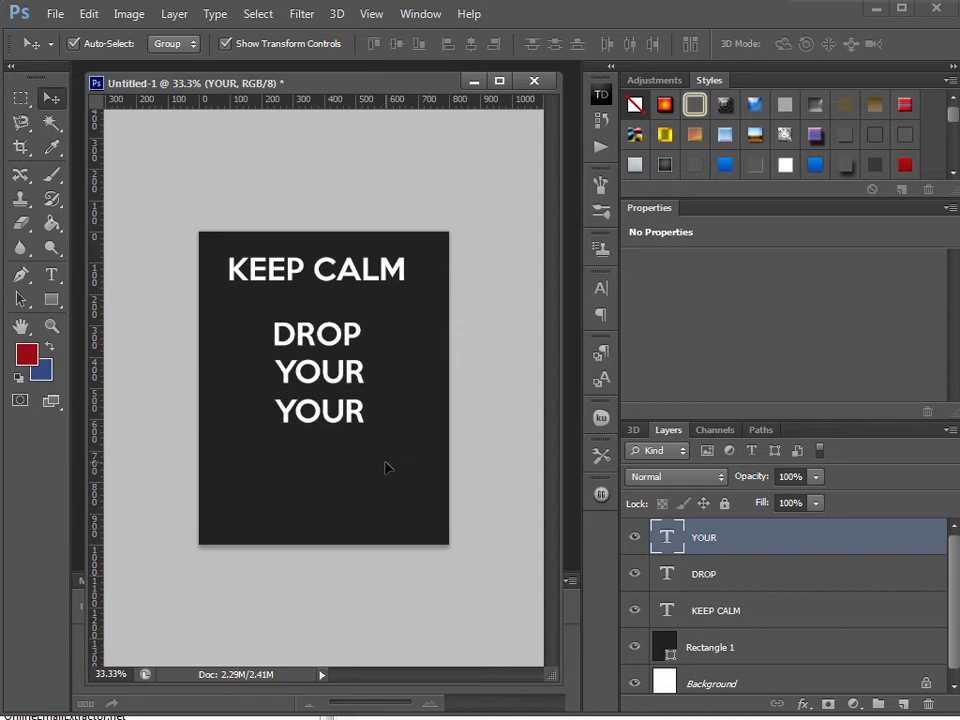
click(52, 277)
drag(366, 412, 274, 412)
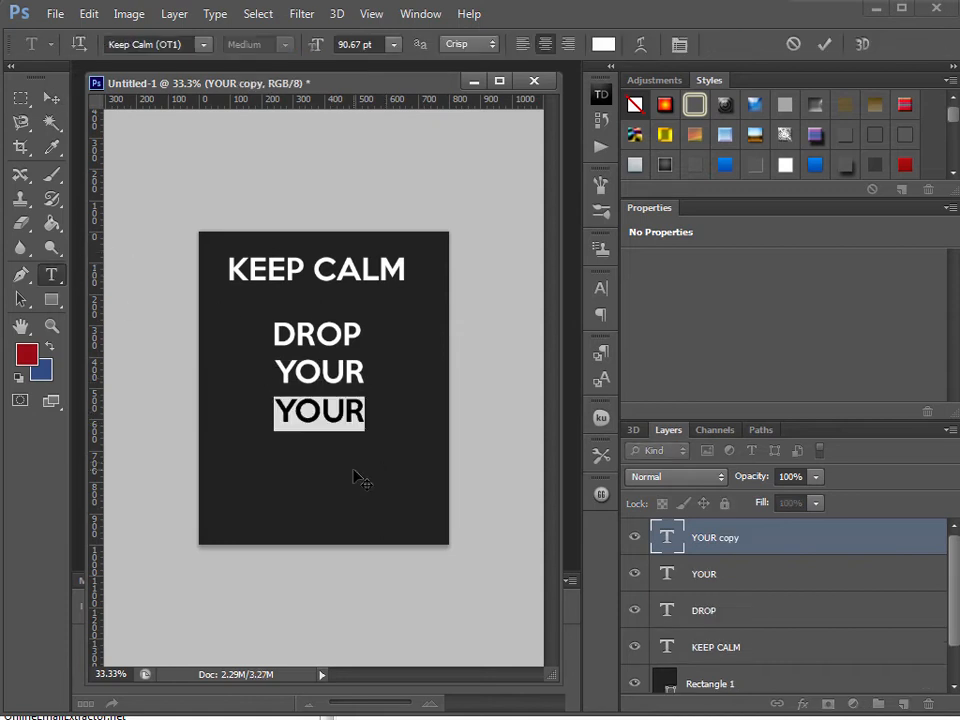
text(GEAR)
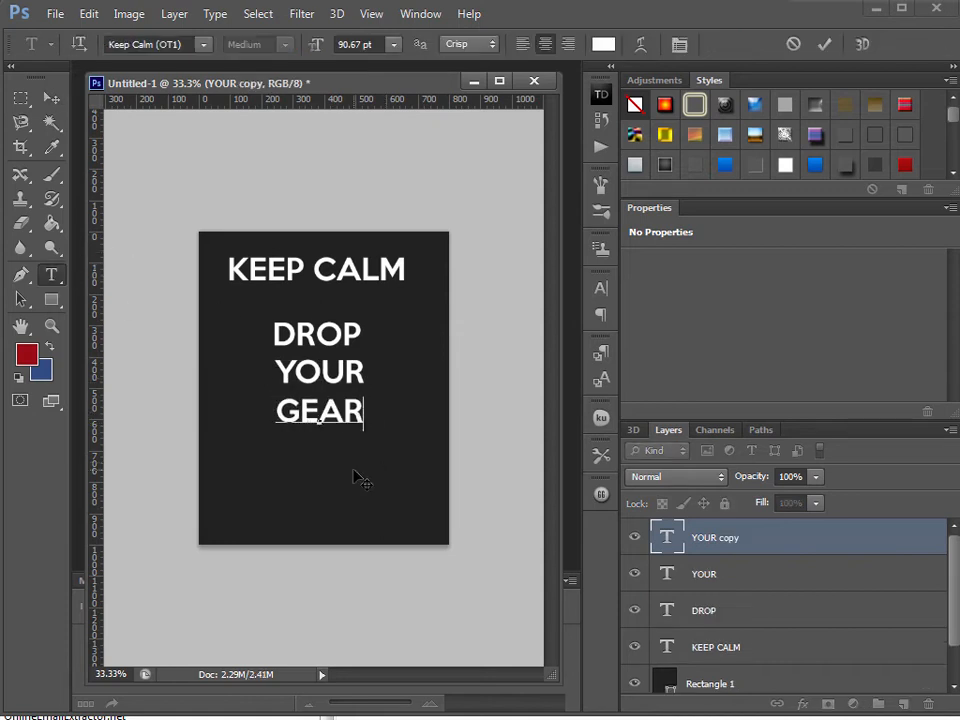
click(50, 98)
click(276, 272)
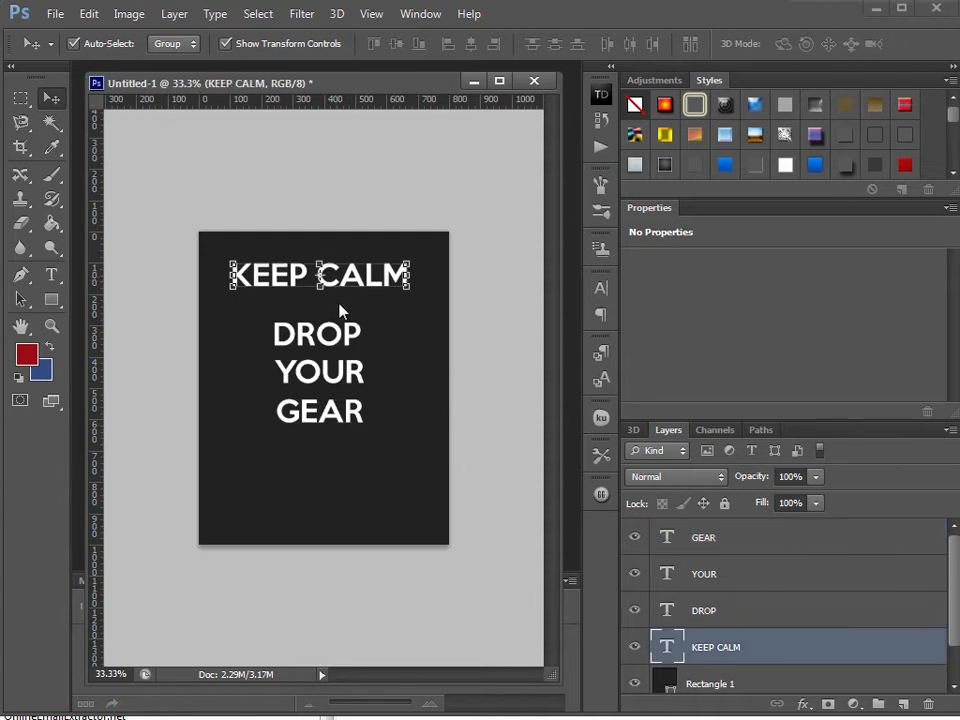
key(ctrl+s)
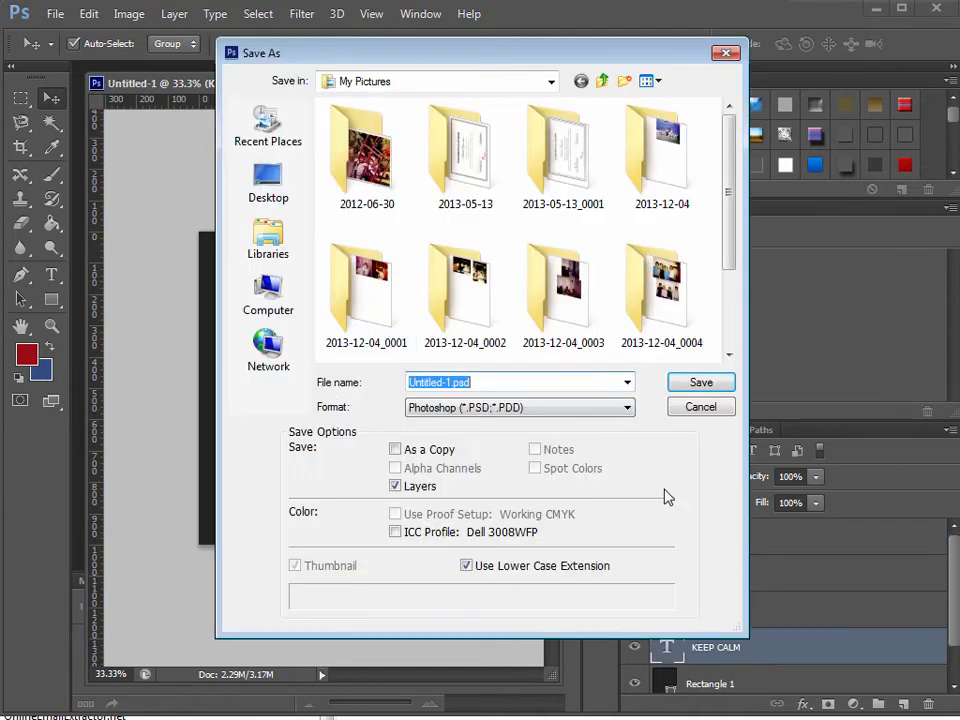
click(712, 412)
click(55, 14)
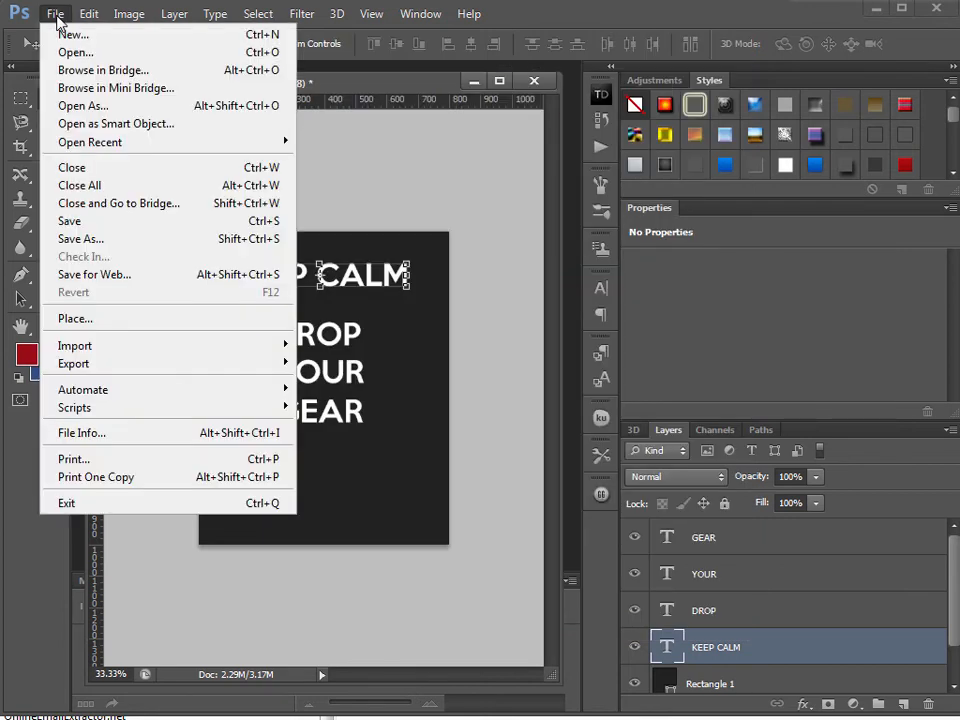
click(78, 237)
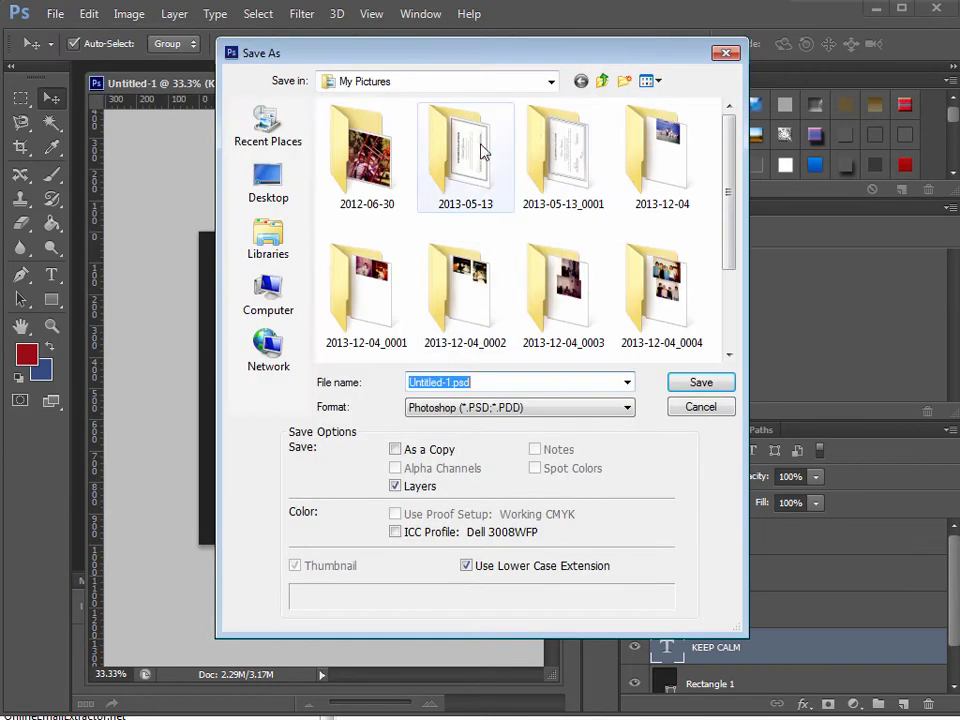
click(548, 83)
click(548, 83)
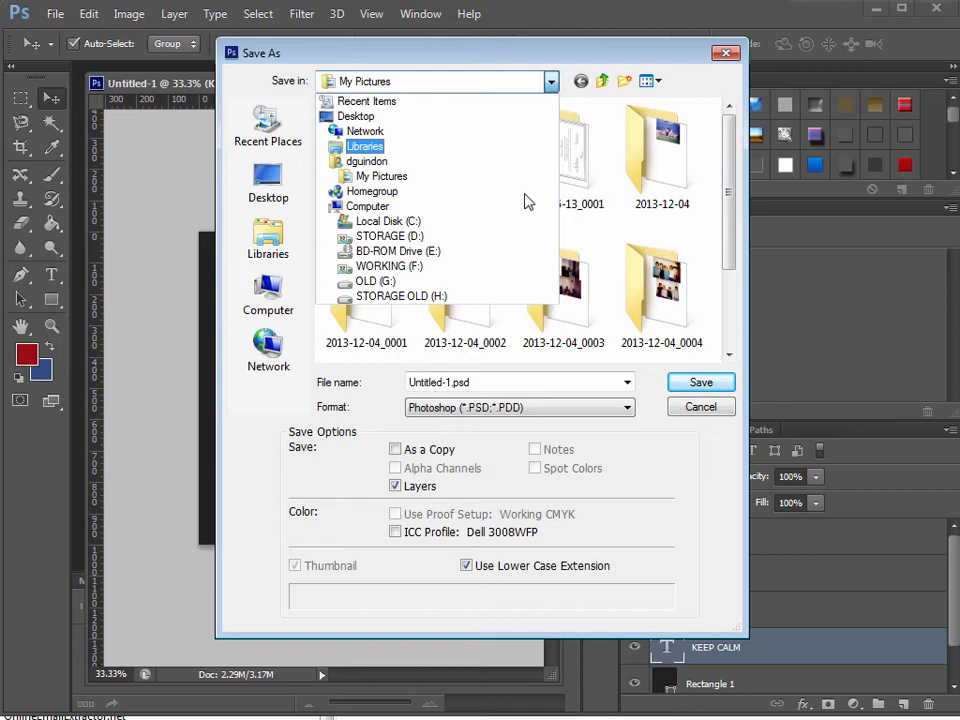
click(489, 274)
key(Escape)
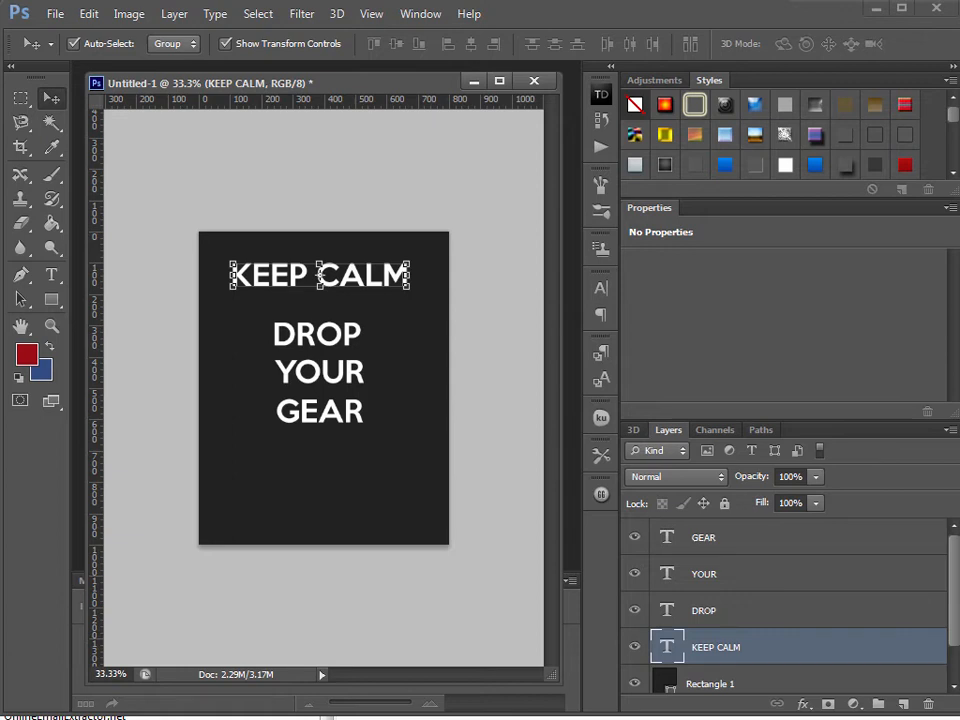
Step: Save the document as design-1.psd in the Pilots folder inside Campaigns for Case Studies, in Photoshop format
key(ctrl+shift+s)
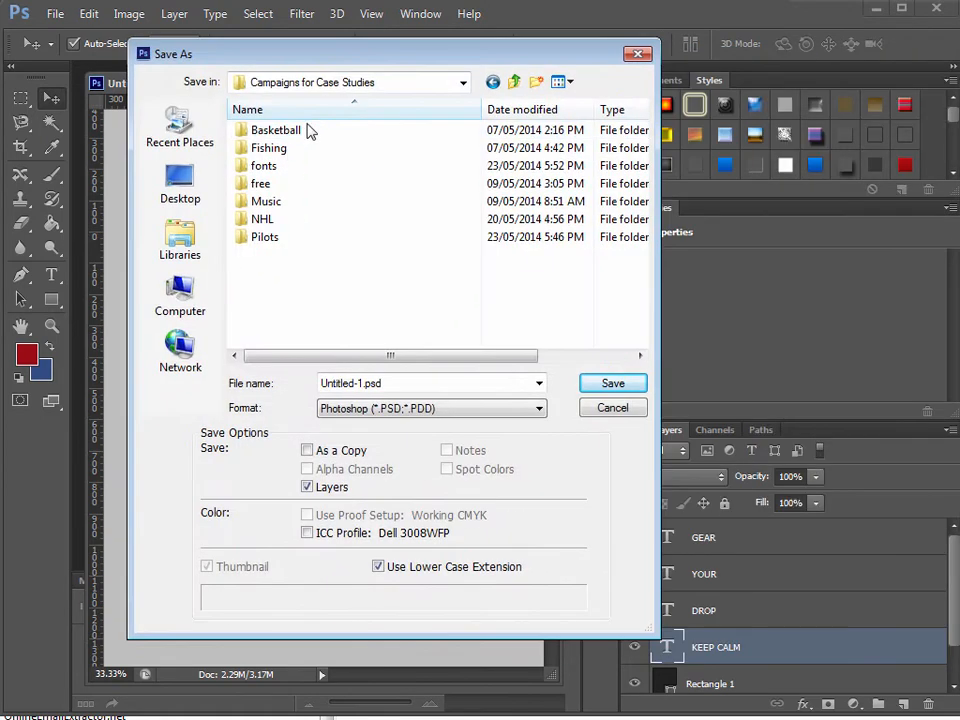
double_click(268, 237)
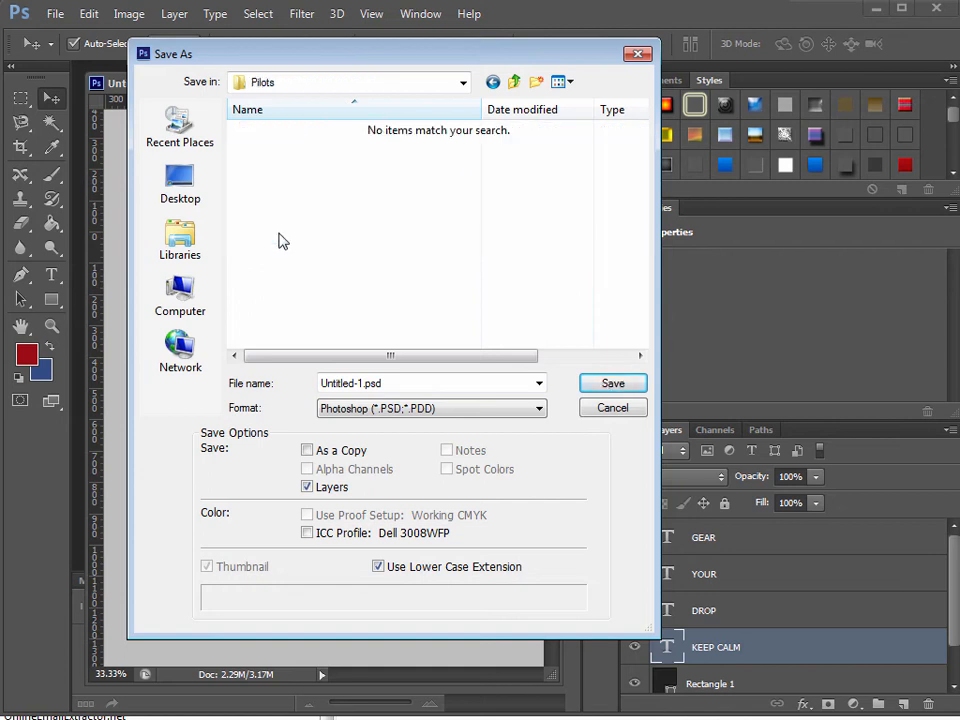
click(412, 383)
key(Home)
key(Delete)
key(Delete)
key(Delete)
key(Delete)
key(Delete)
key(Delete)
key(Delete)
key(Delete)
key(Delete)
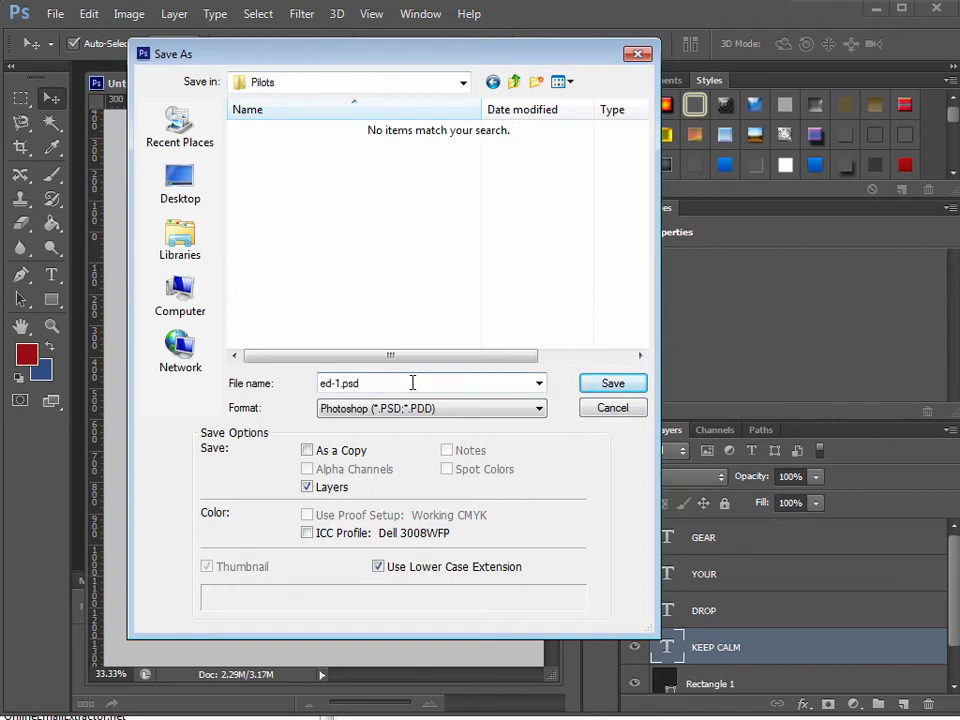
text(design)
click(636, 388)
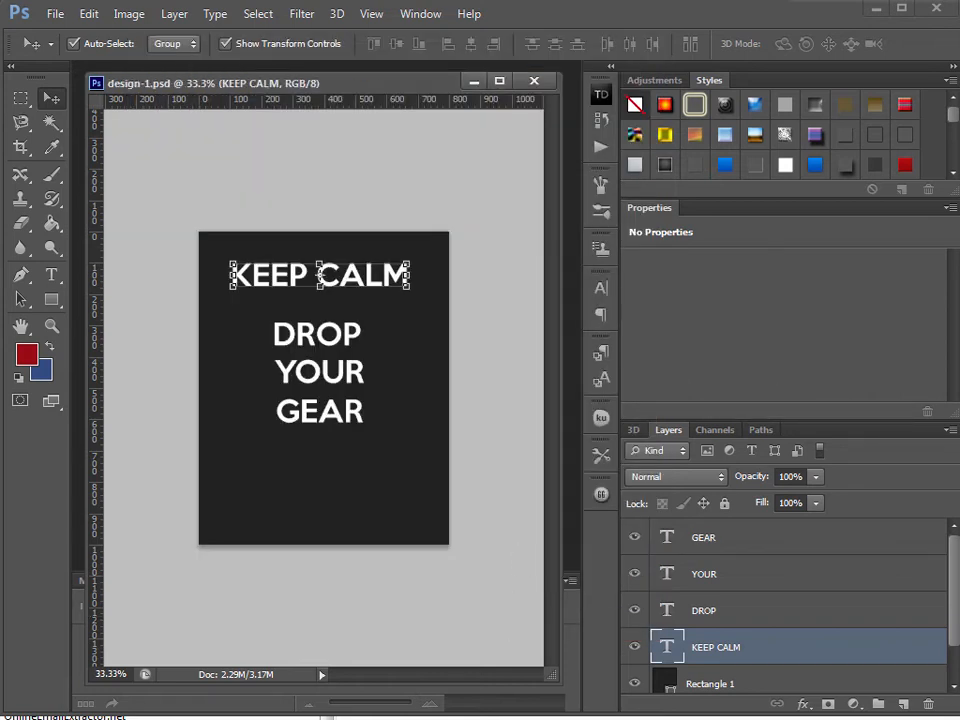
Step: Compare with the front.jpg reference shirt, align DROP with YOUR and GEAR, and move KEEP CALM up near the canvas's top edge
drag(884, 455, 754, 469)
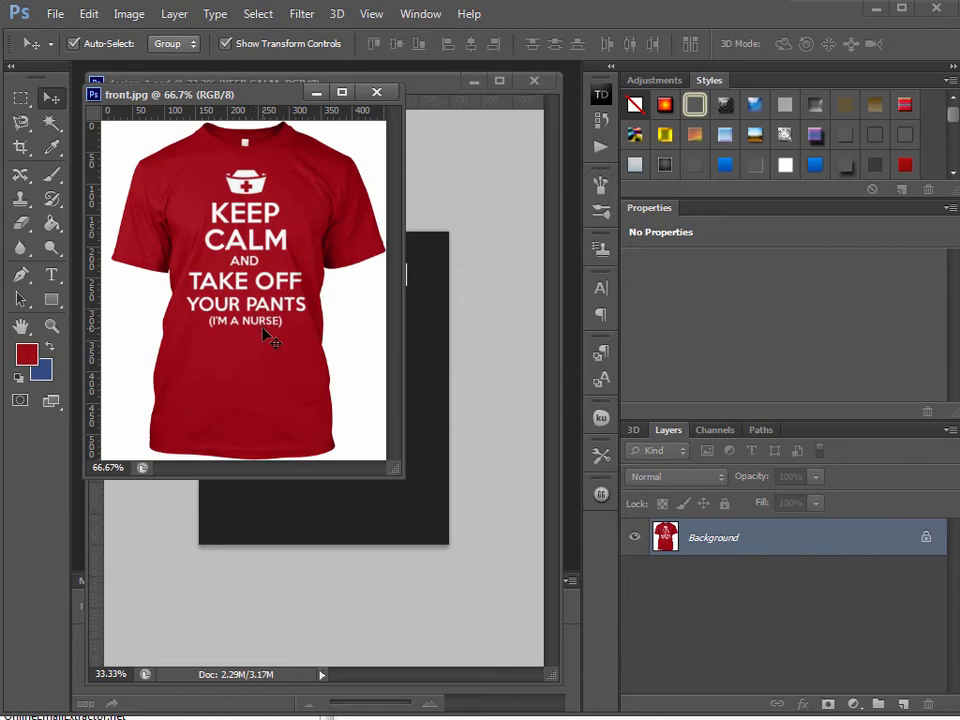
click(272, 82)
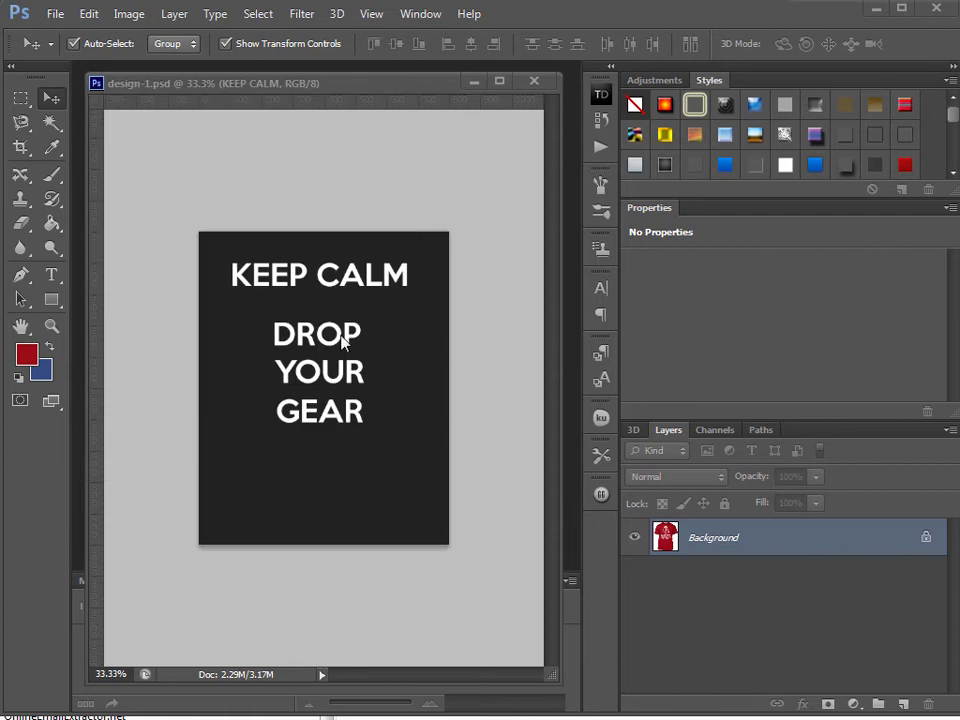
mouse_move(340, 343)
mouse_down()
mouse_move(344, 358)
mouse_move(337, 330)
mouse_up()
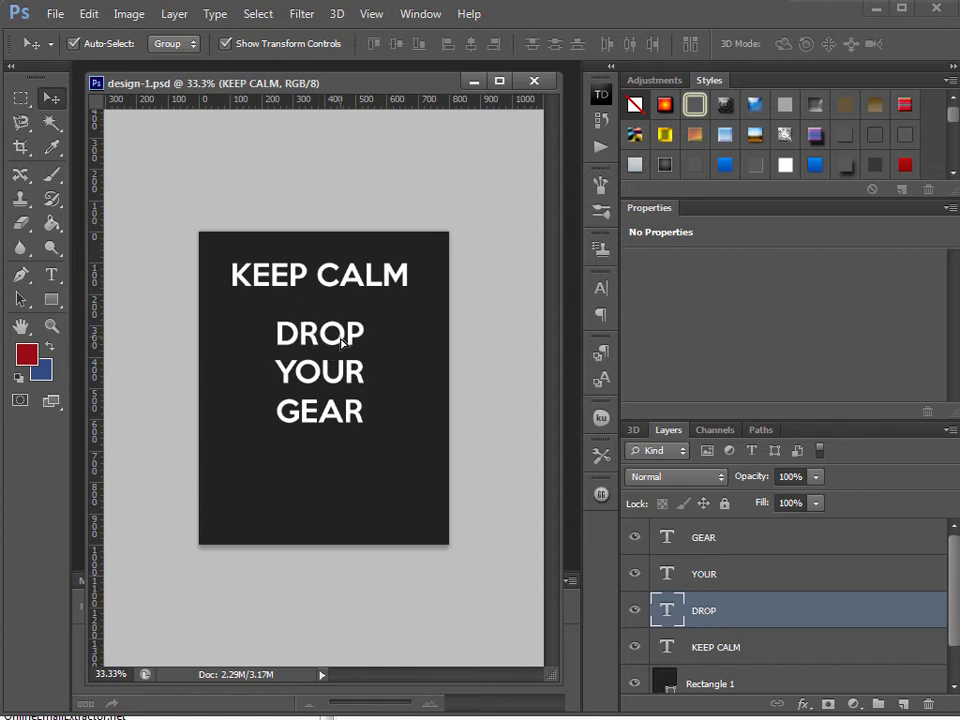
drag(373, 274, 364, 260)
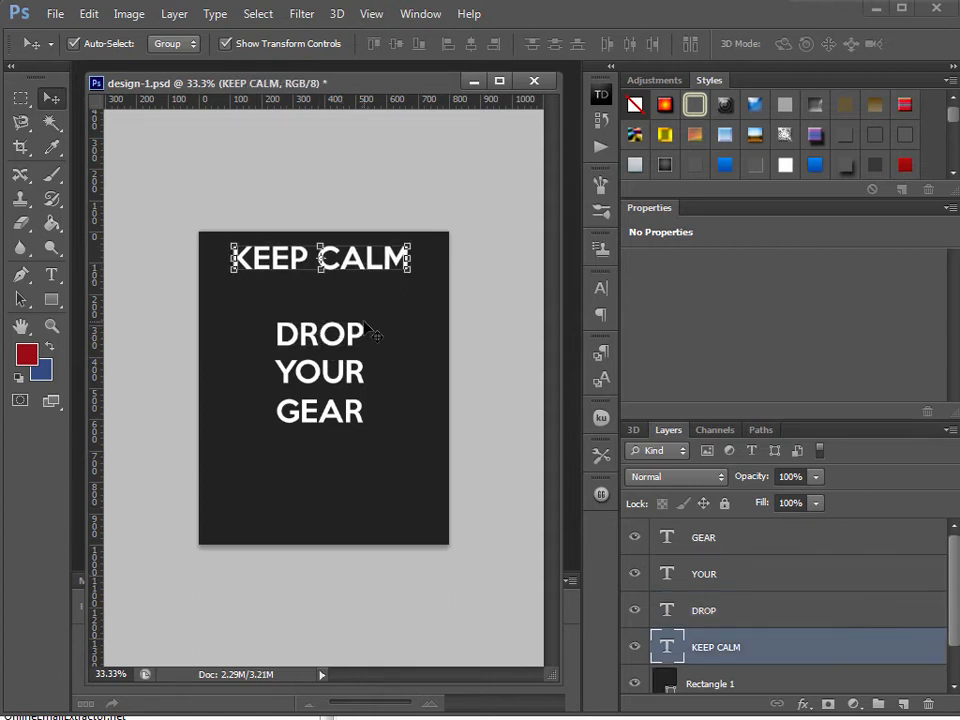
Step: Split KEEP CALM into two stacked lines by duplicating it beneath itself, shortening the copy to CALM and the original to KEEP
drag(404, 331, 406, 352)
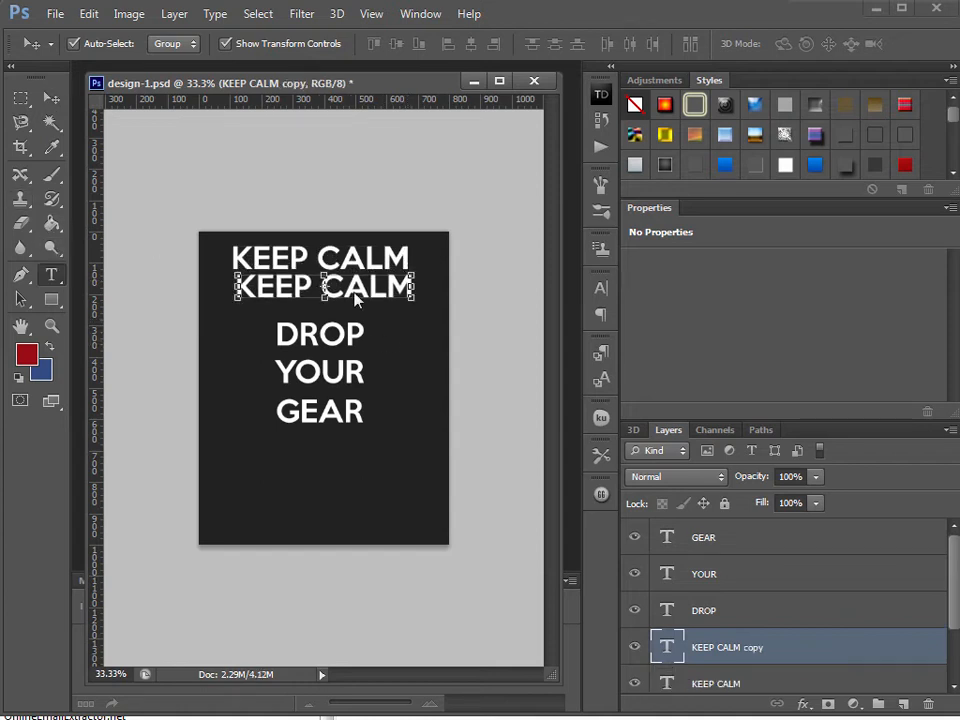
drag(321, 289, 176, 300)
key(BackSpace)
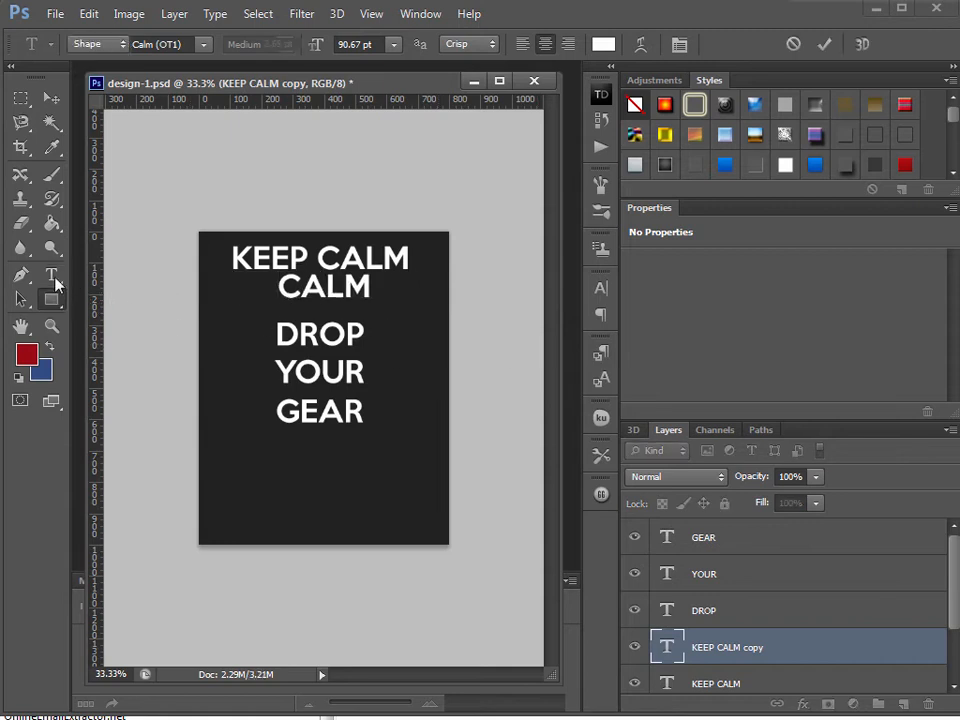
click(51, 275)
drag(316, 258, 452, 260)
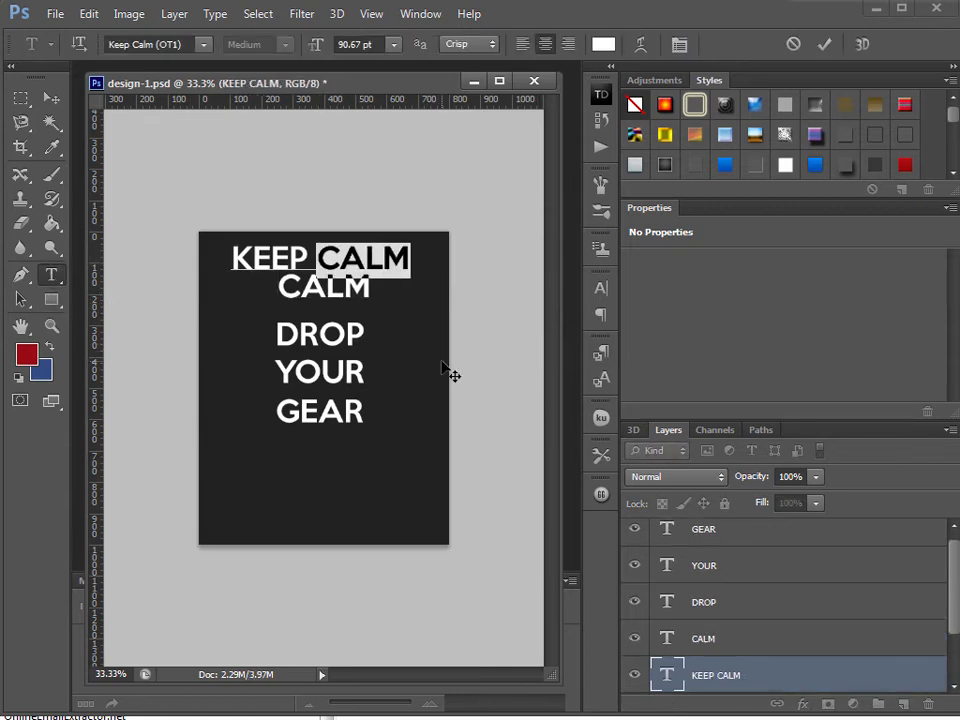
key(BackSpace)
click(52, 104)
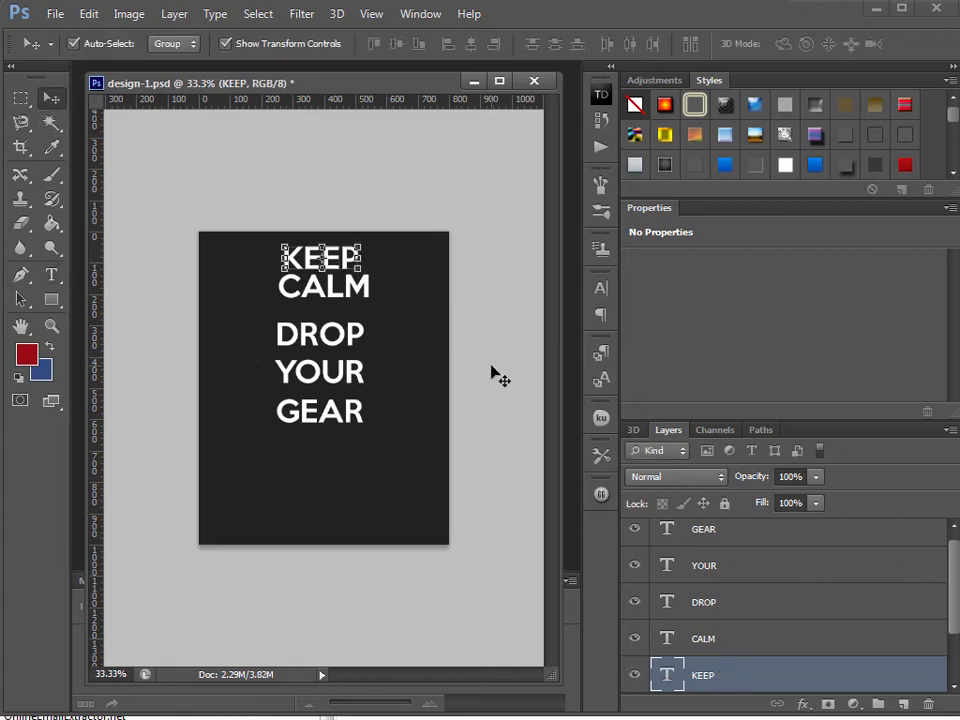
key(ctrl+t)
drag(338, 292, 336, 299)
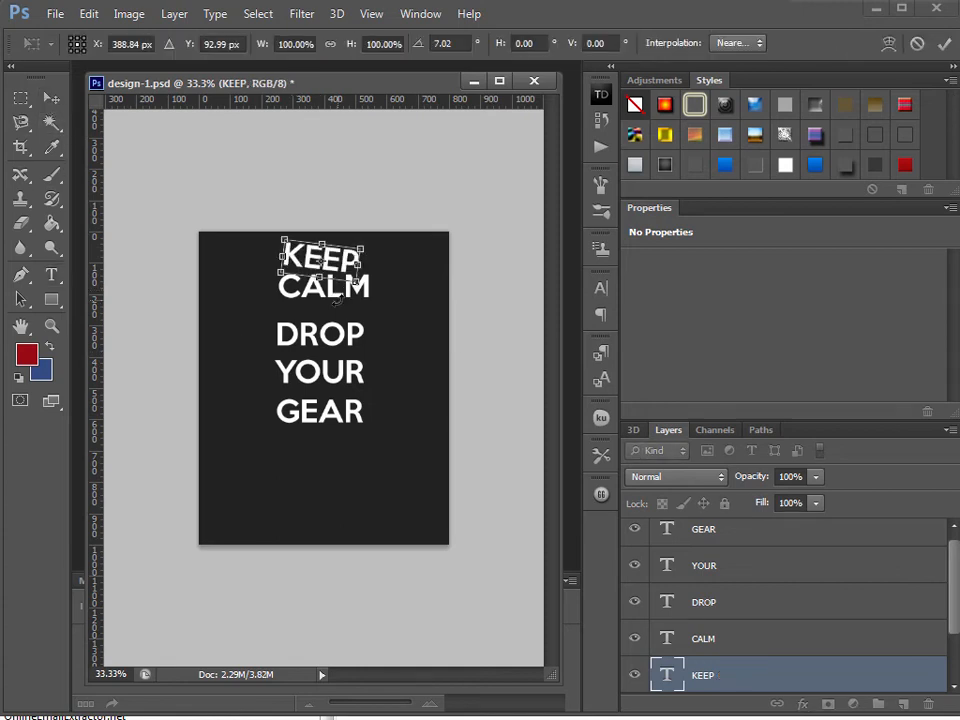
key(Escape)
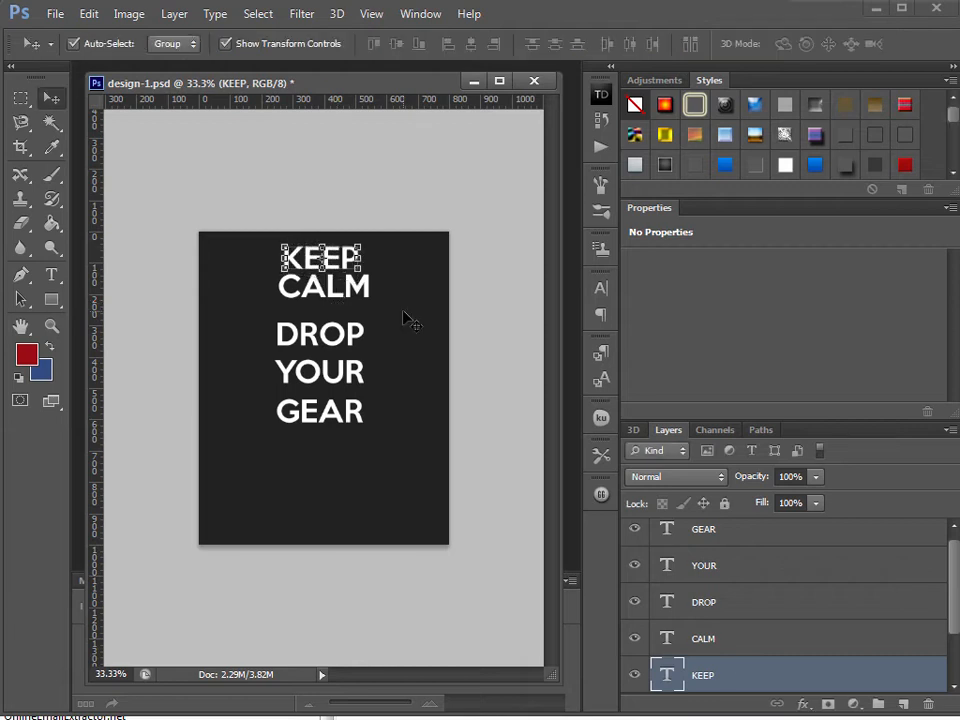
Step: Move the CALM line slightly down so it sits centred beneath KEEP
click(405, 319)
click(324, 287)
drag(356, 289, 354, 294)
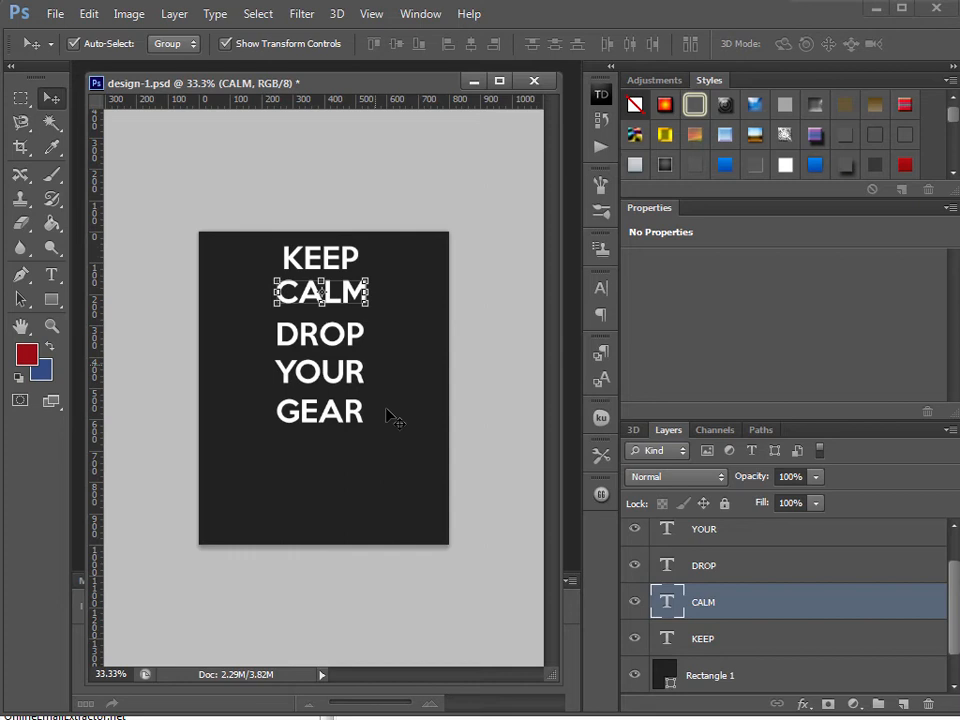
Step: Try to select the DROP, YOUR and GEAR lines together on the canvas, and undo the shift of the background rectangle
click(388, 466)
drag(368, 443, 411, 488)
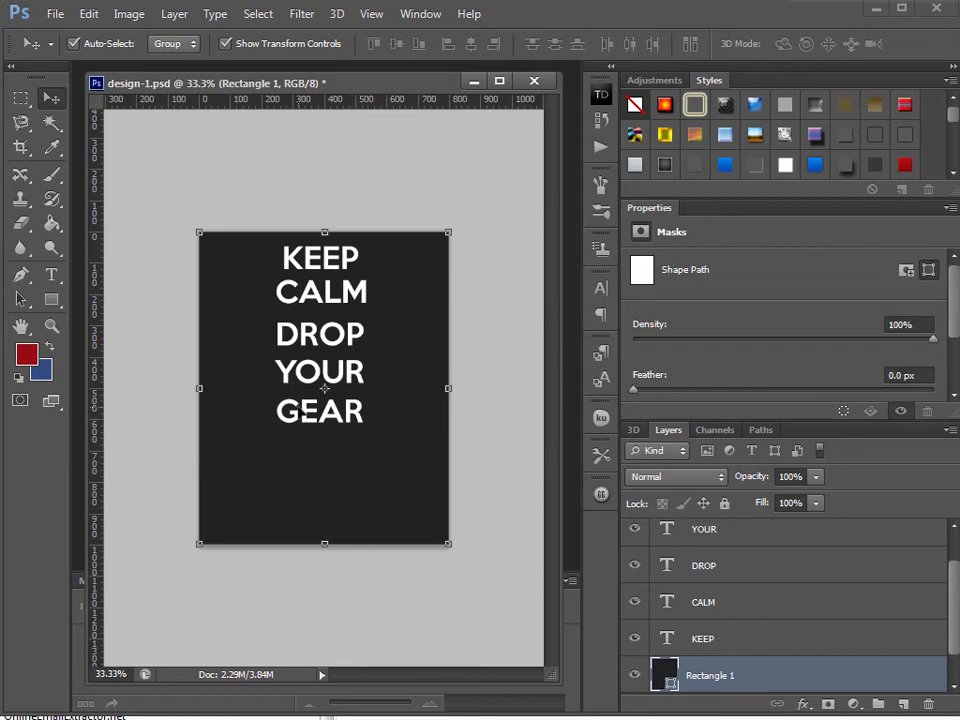
click(325, 412)
click(320, 372)
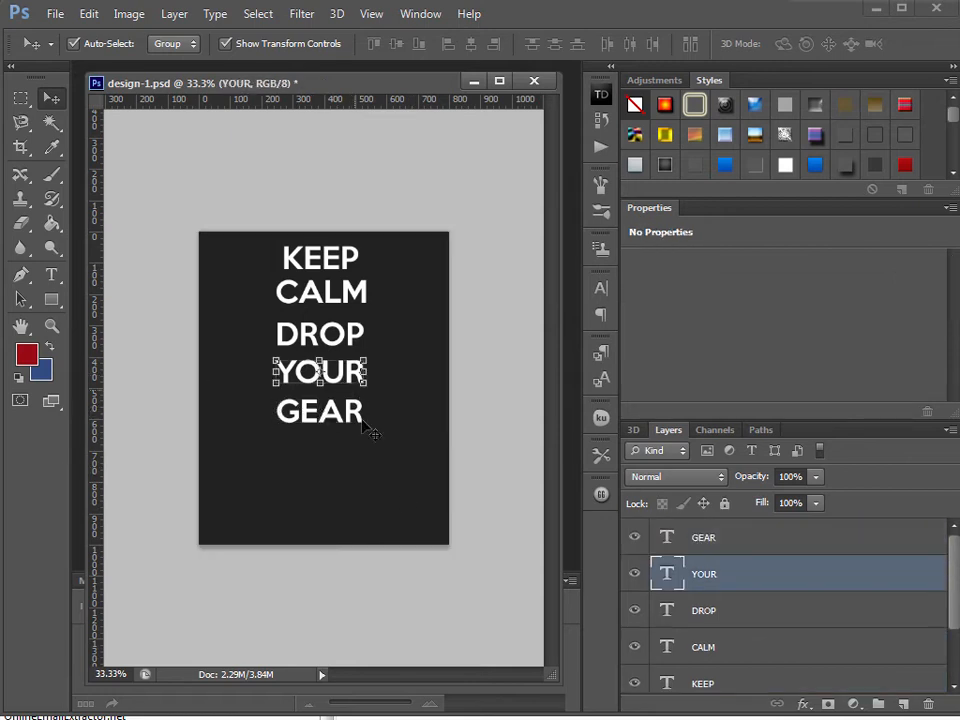
click(388, 471)
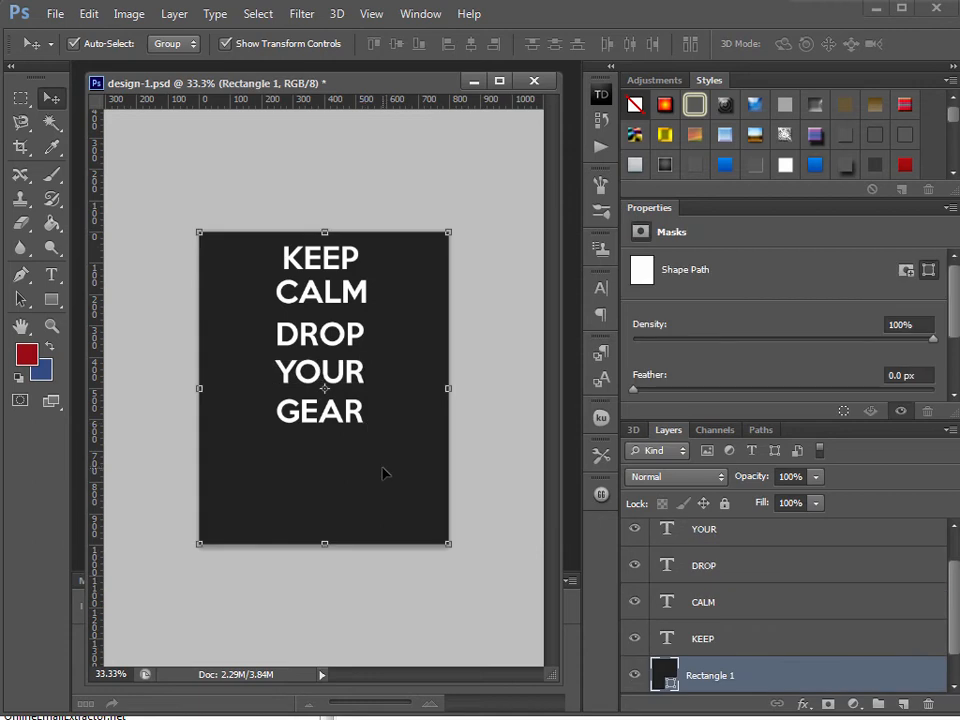
key(ctrl+z)
key(ctrl+z)
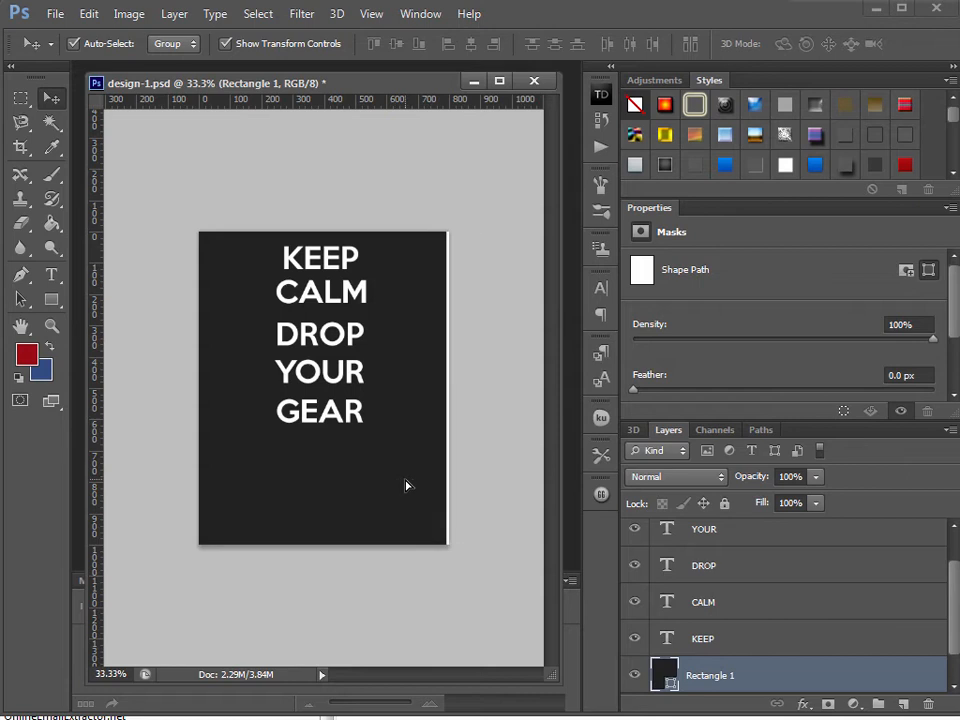
Step: Lock the Rectangle 1 layer, then move the DROP, YOUR and GEAR lines down together to leave a gap beneath CALM
click(414, 484)
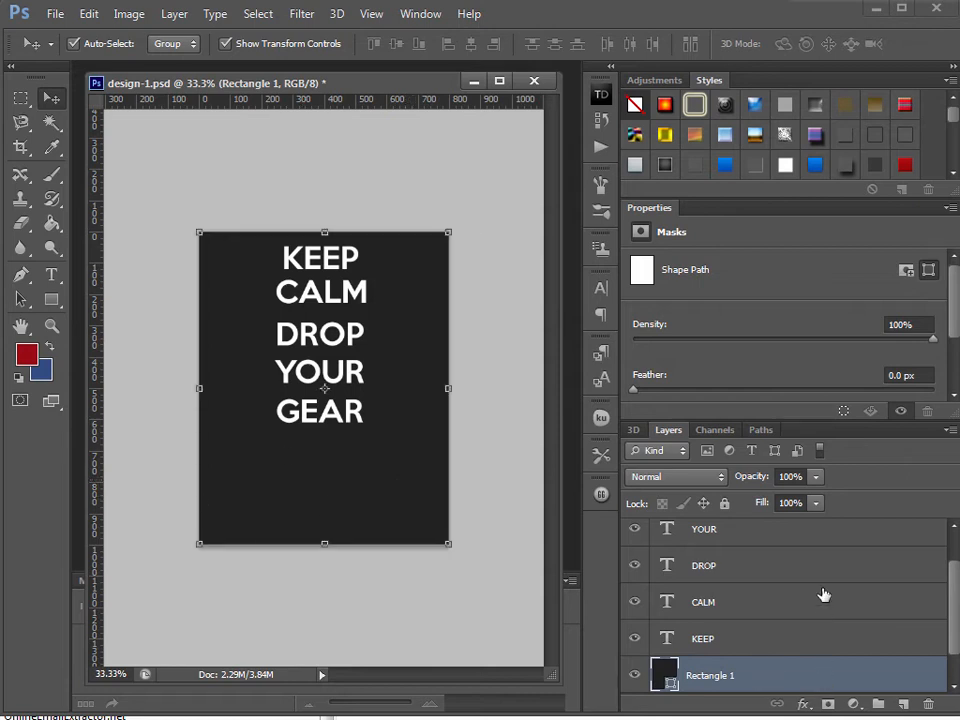
click(725, 505)
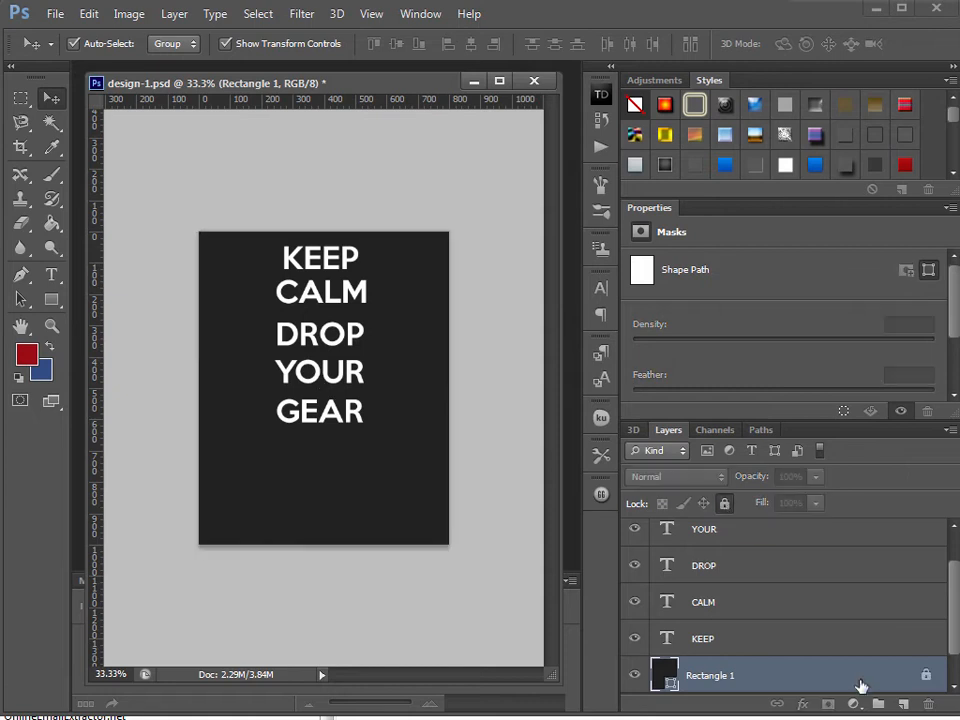
drag(395, 510, 290, 332)
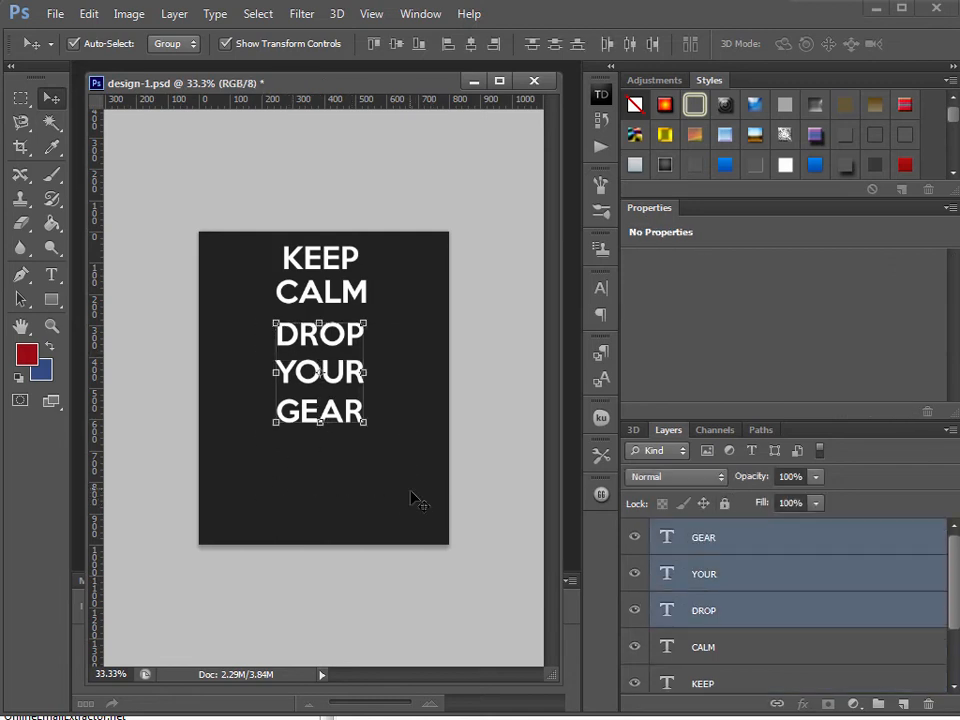
drag(358, 413, 354, 446)
click(388, 501)
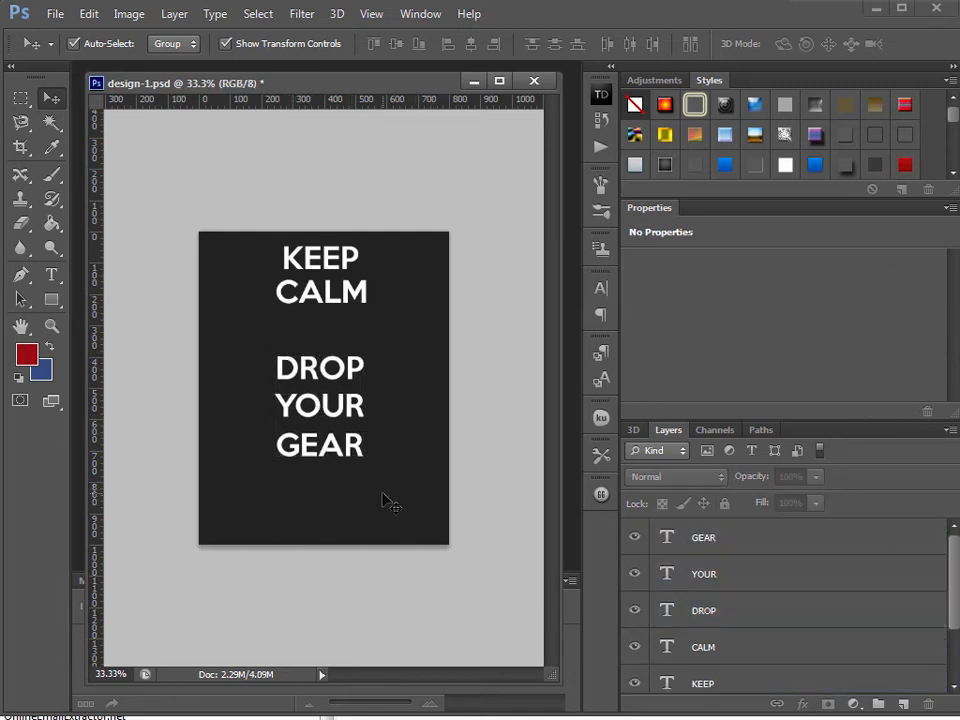
Step: Unlock the Rectangle 1 layer, try dragging over it on the canvas, and lock the layer again
scroll(830, 672, down, 2)
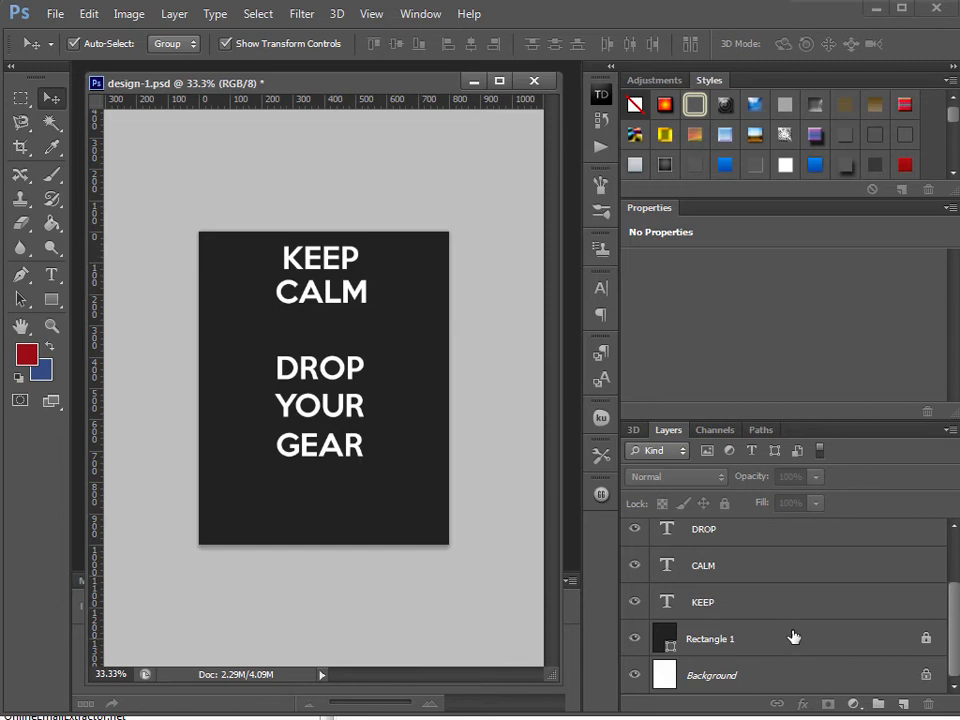
click(793, 638)
click(722, 506)
mouse_move(380, 513)
mouse_down()
mouse_move(338, 487)
mouse_move(379, 514)
mouse_up()
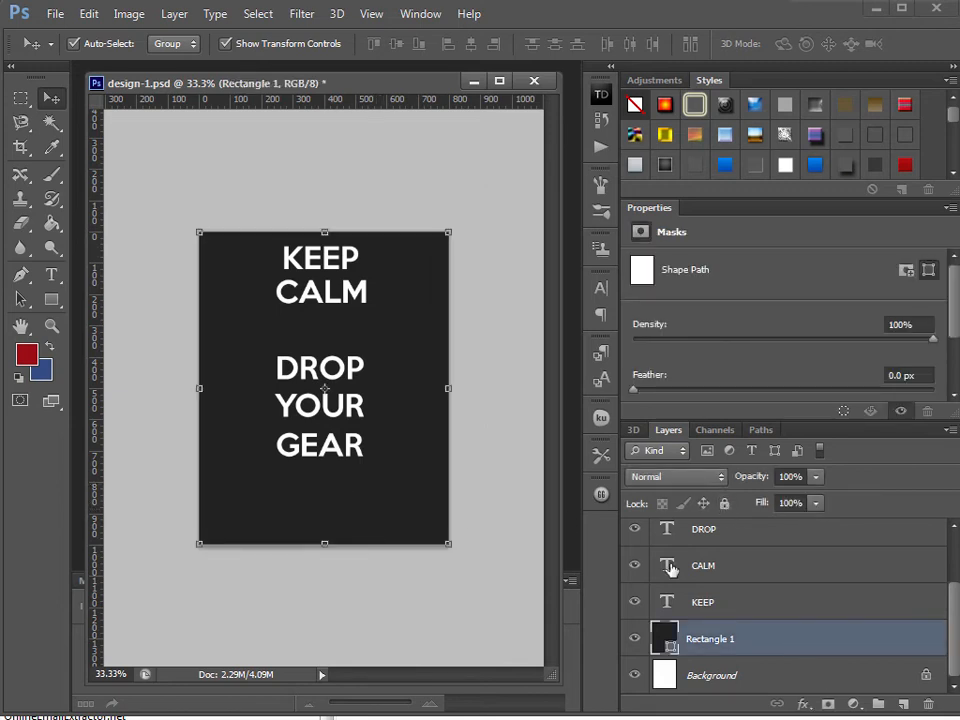
click(724, 503)
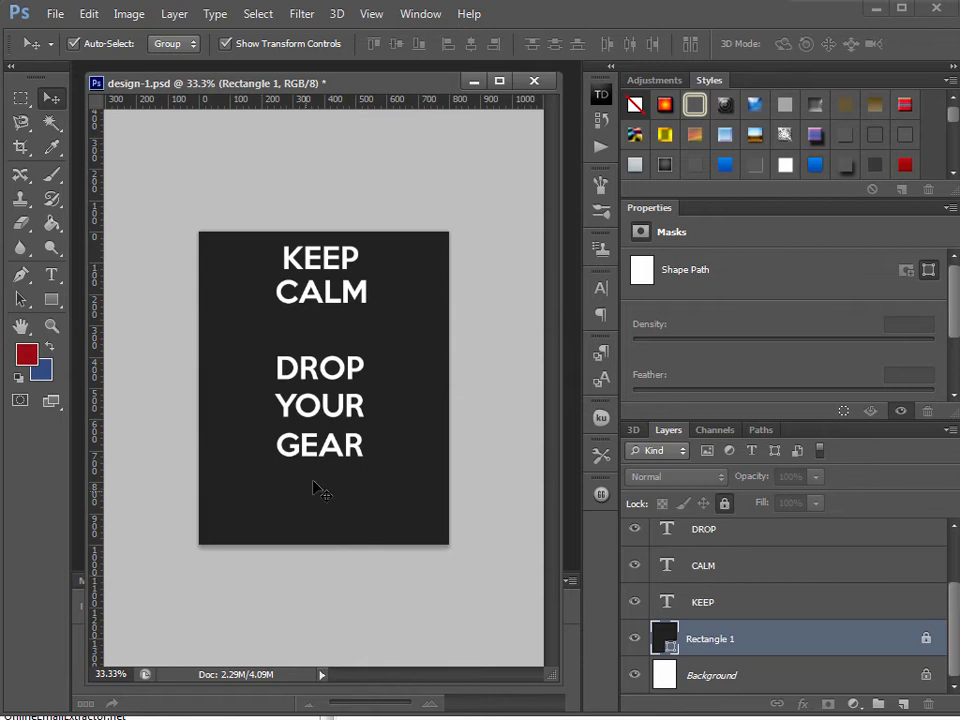
Step: Move the front.jpg reference window off the design and place a duplicate of the CALM line in the gap above DROP
click(340, 296)
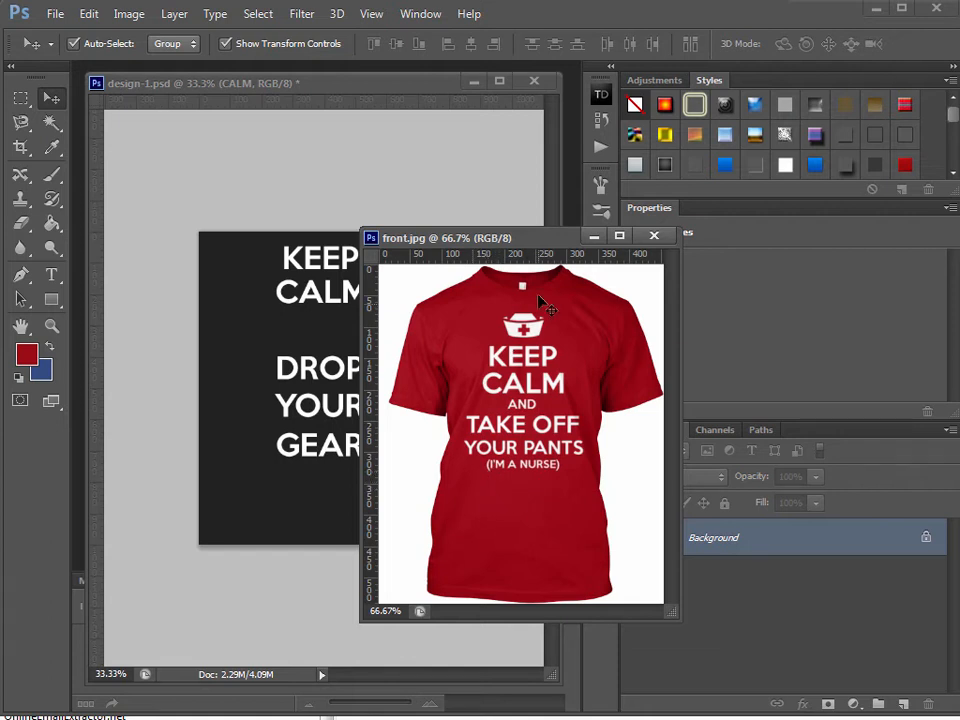
drag(527, 239, 958, 240)
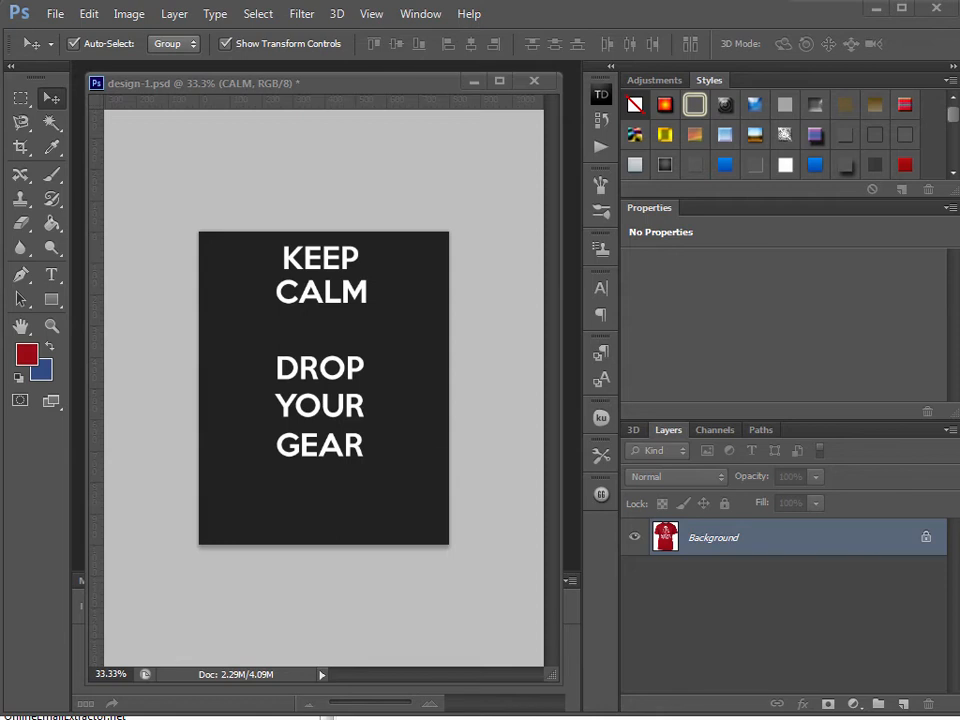
click(314, 454)
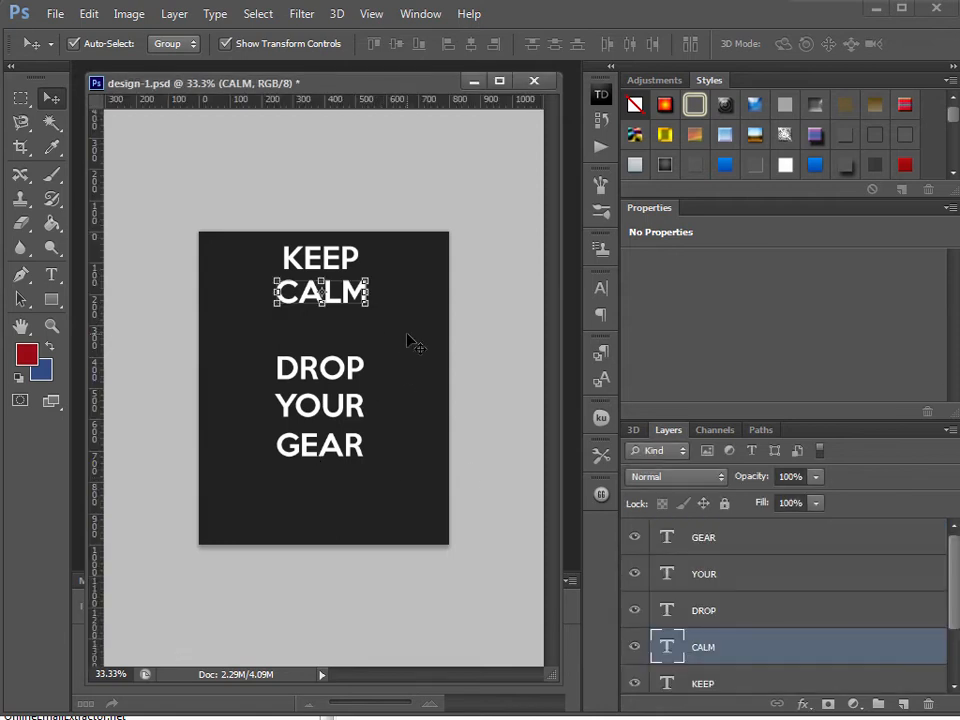
drag(410, 340, 407, 372)
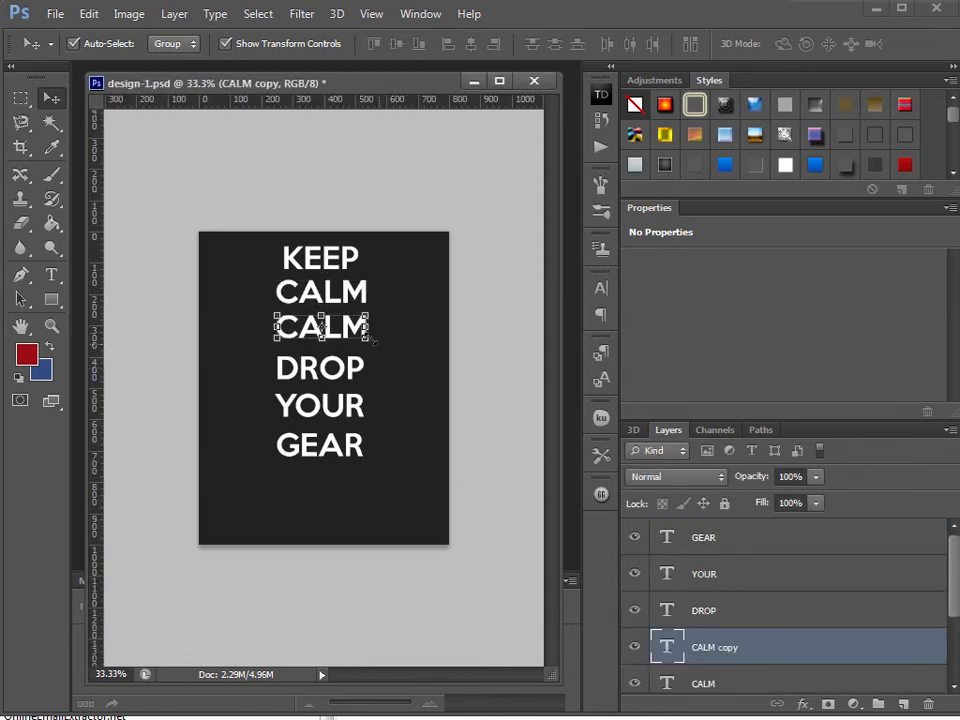
key(ctrl+t)
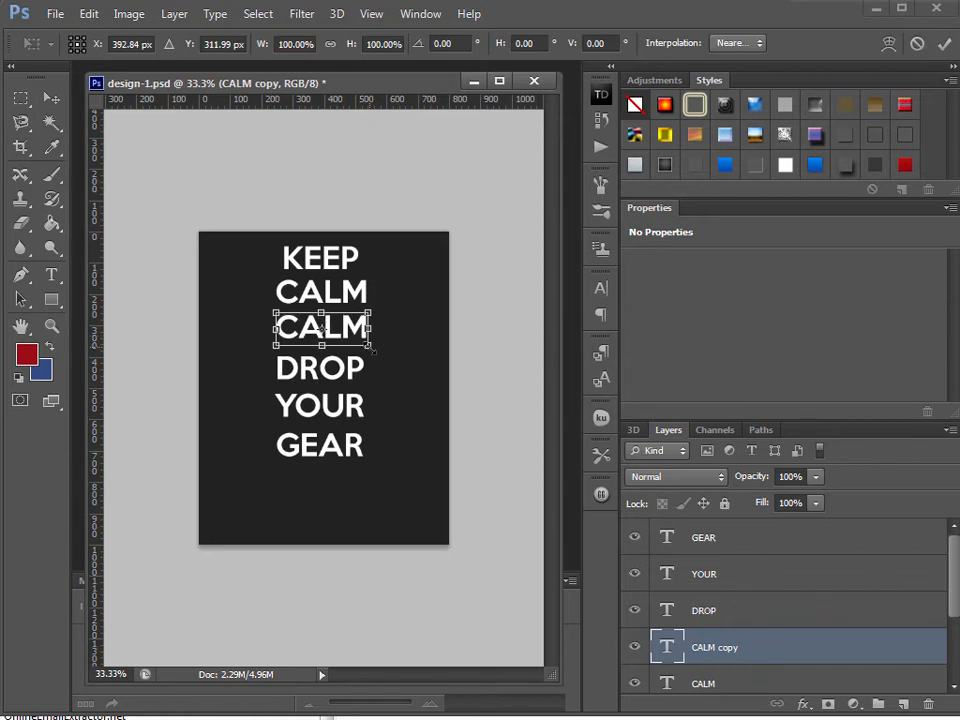
drag(369, 347, 317, 326)
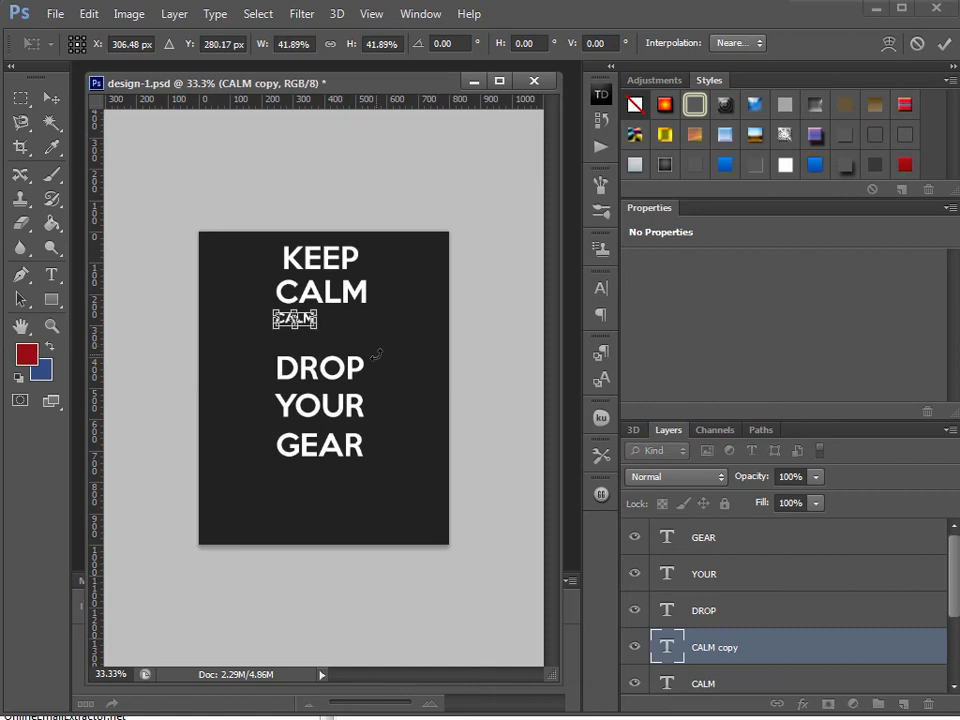
key(Escape)
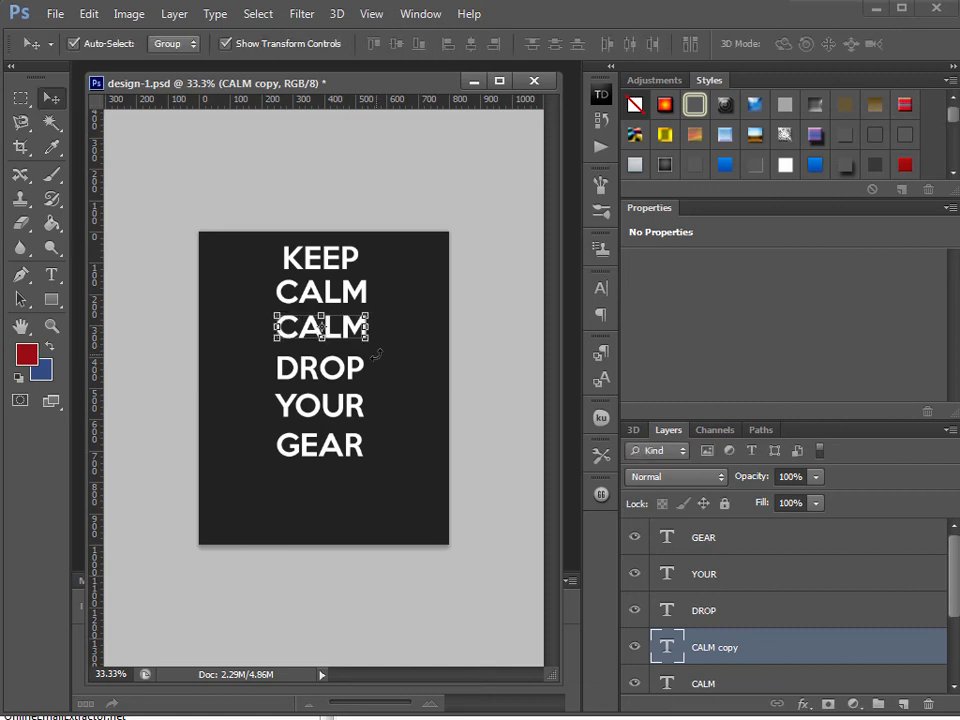
Step: Scale the duplicated CALM line proportionally about its centre to about 58.5%
key(ctrl+t)
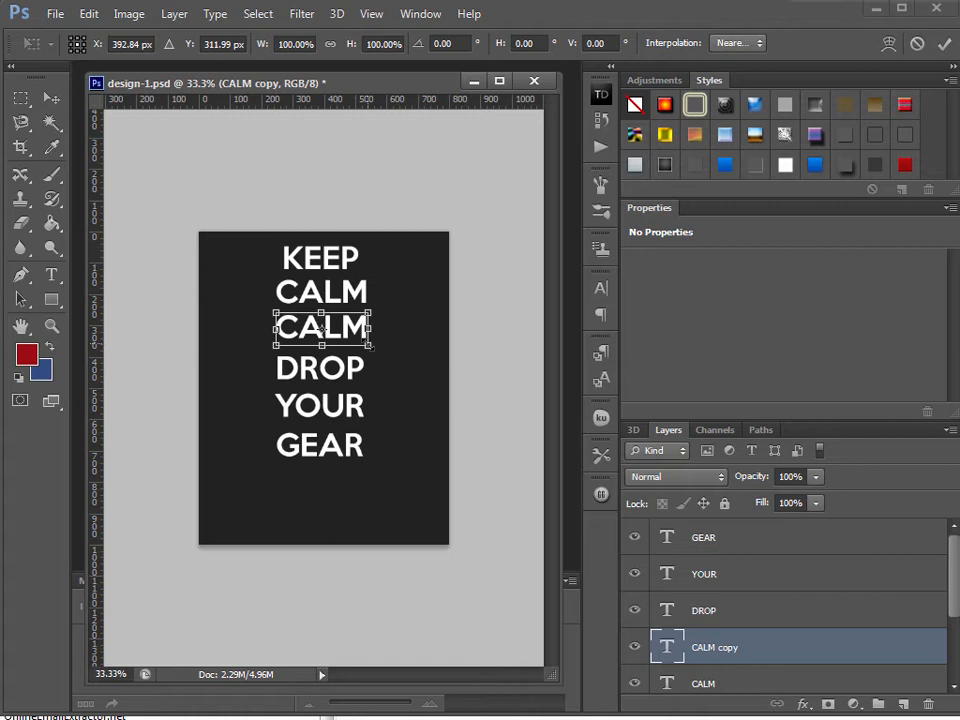
mouse_move(369, 346)
mouse_down()
mouse_move(437, 388)
mouse_move(372, 350)
mouse_move(436, 400)
mouse_move(368, 343)
mouse_move(369, 364)
mouse_move(418, 388)
mouse_move(350, 342)
mouse_move(437, 381)
mouse_move(359, 351)
mouse_move(403, 358)
mouse_move(350, 348)
mouse_up()
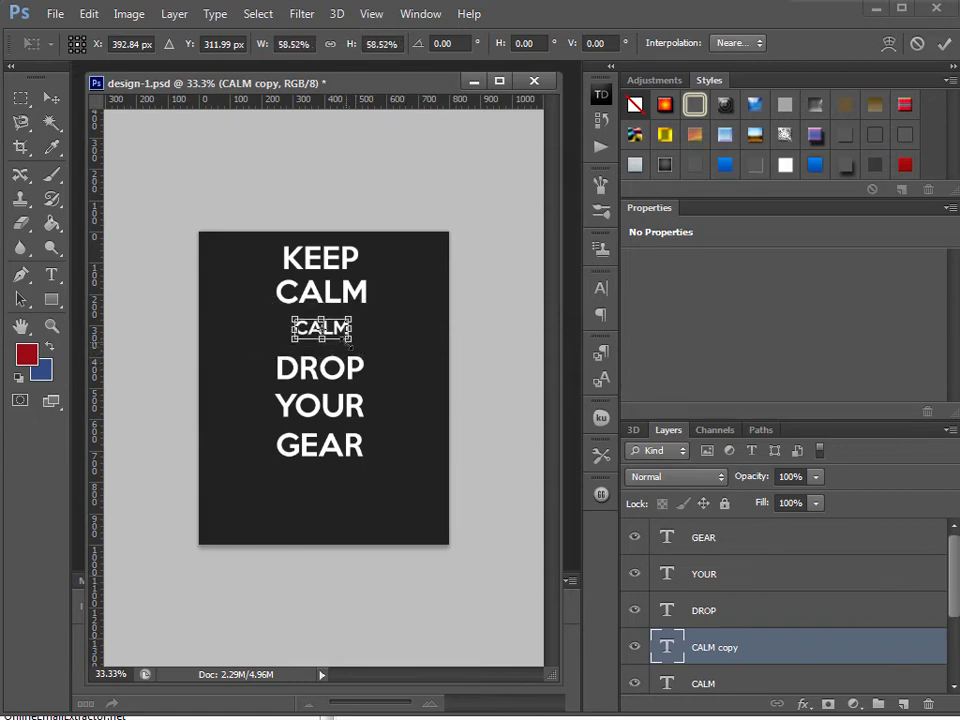
key(Return)
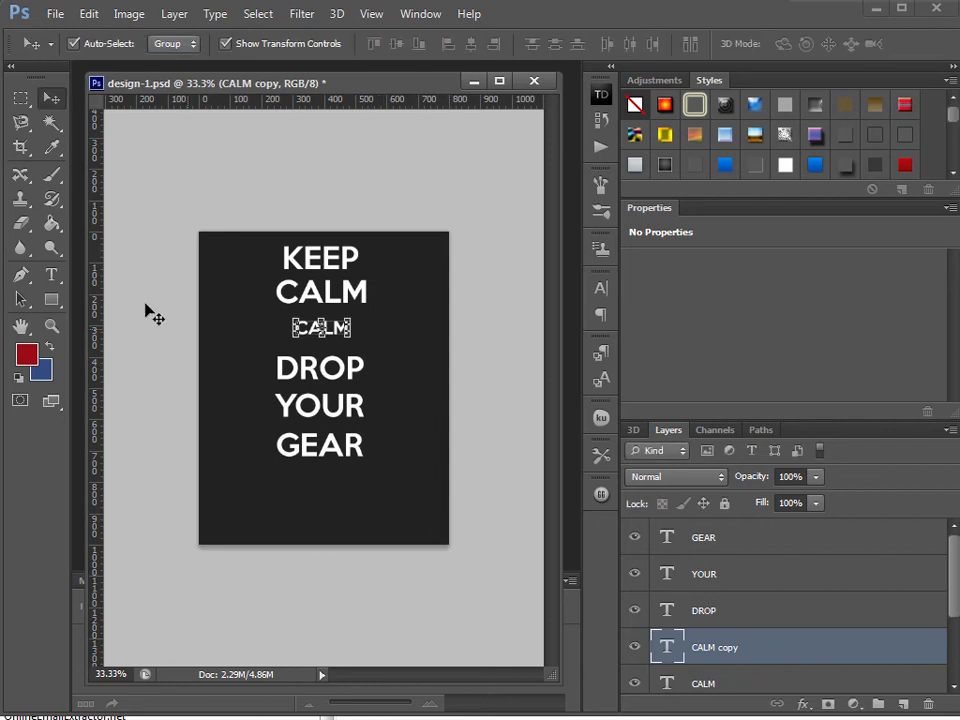
Step: Replace the text of the small duplicated CALM line with AND
click(52, 276)
double_click(321, 327)
text(AND)
click(51, 101)
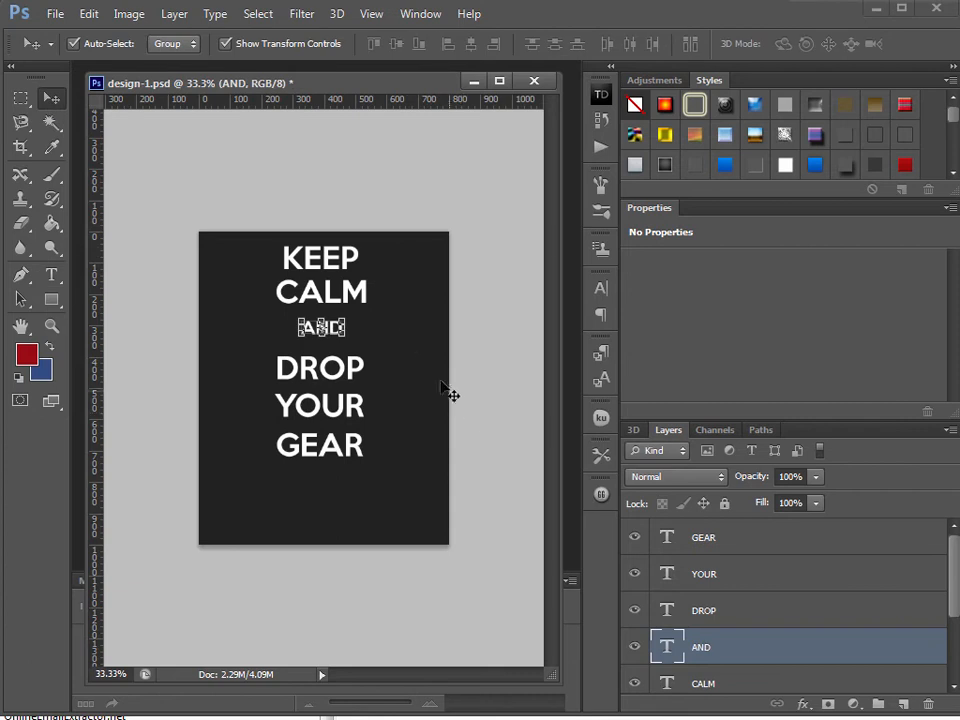
Step: Duplicate the AND line below GEAR and change the copy's text to "( I'M A PILOT )"
alt+drag(390, 321, 390, 488)
click(52, 274)
click(324, 493)
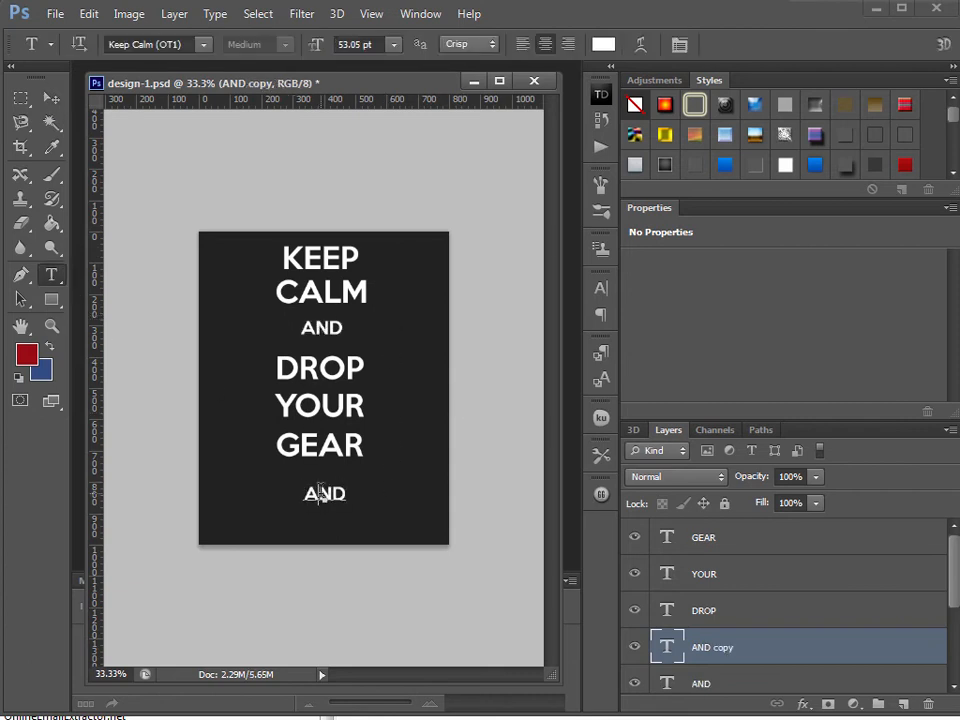
key(ctrl+a)
key(BackSpace)
text((I'm a)
key(BackSpace)
key(BackSpace)
key(BackSpace)
key(BackSpace)
key(BackSpace)
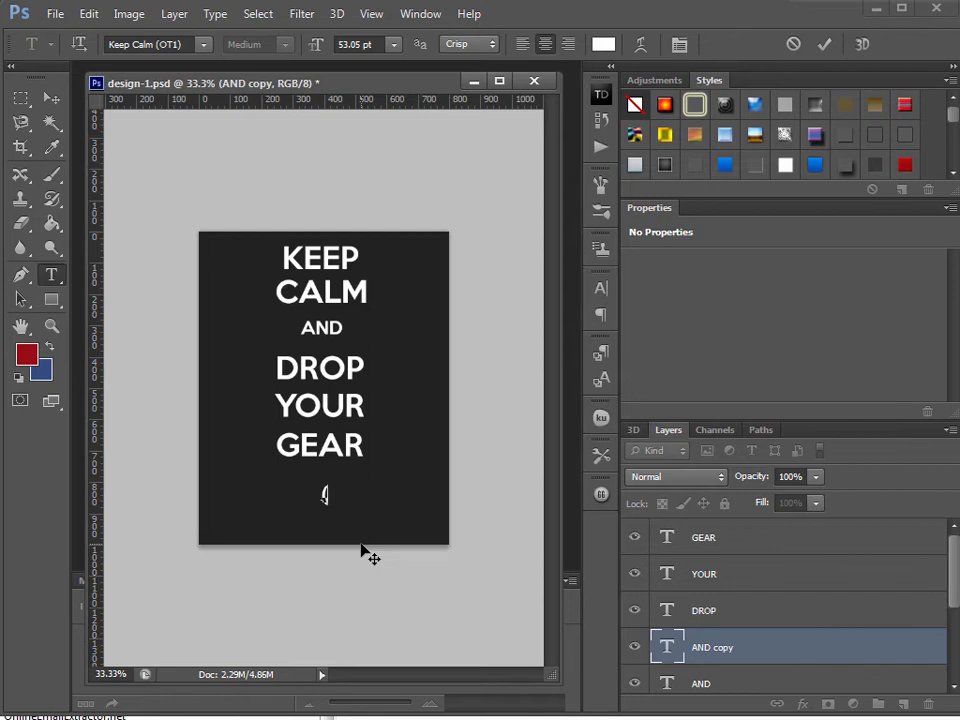
text(I'M A )
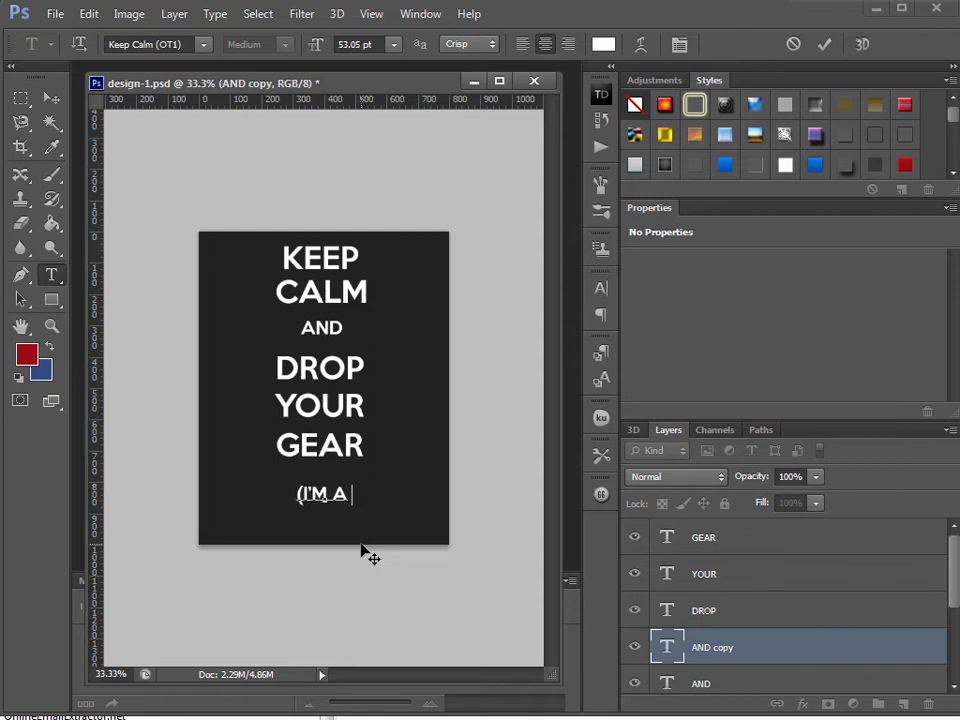
text(PILOT)
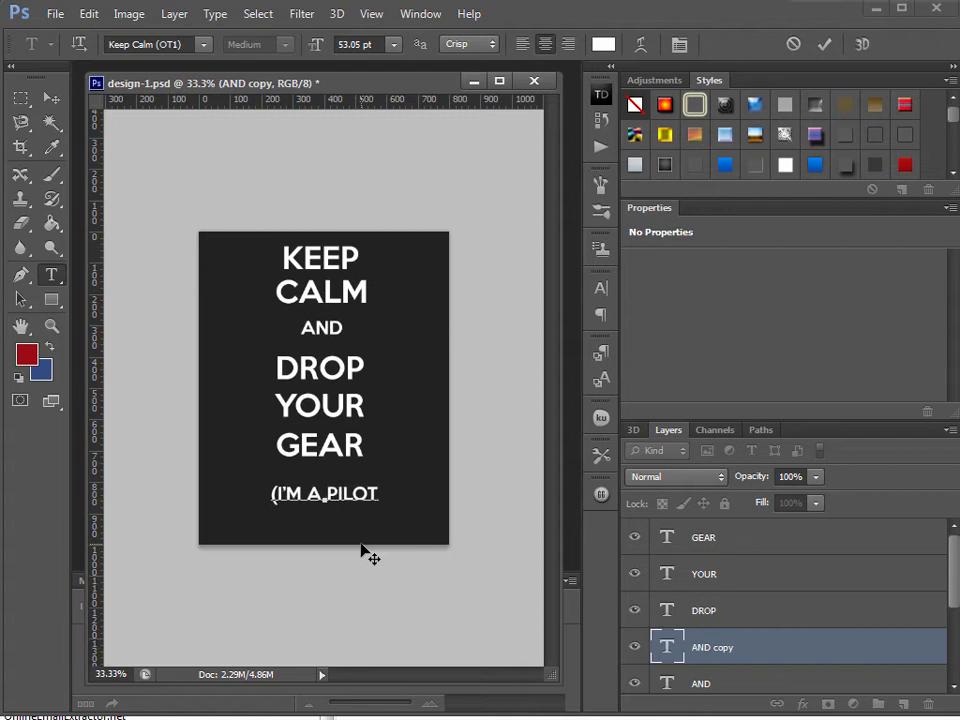
text())
key(Left)
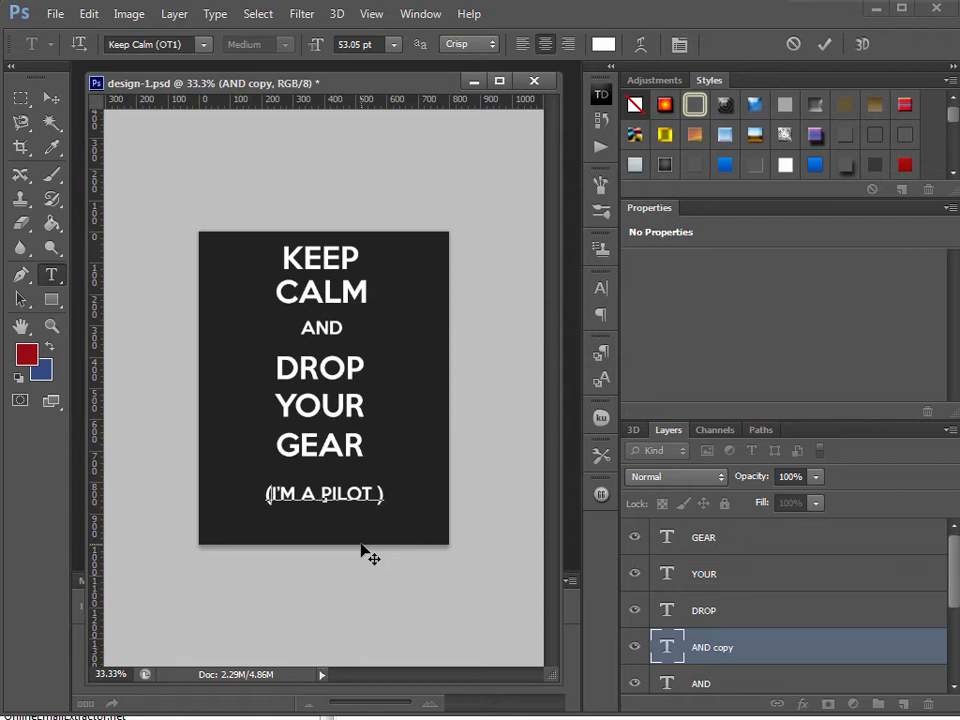
click(52, 97)
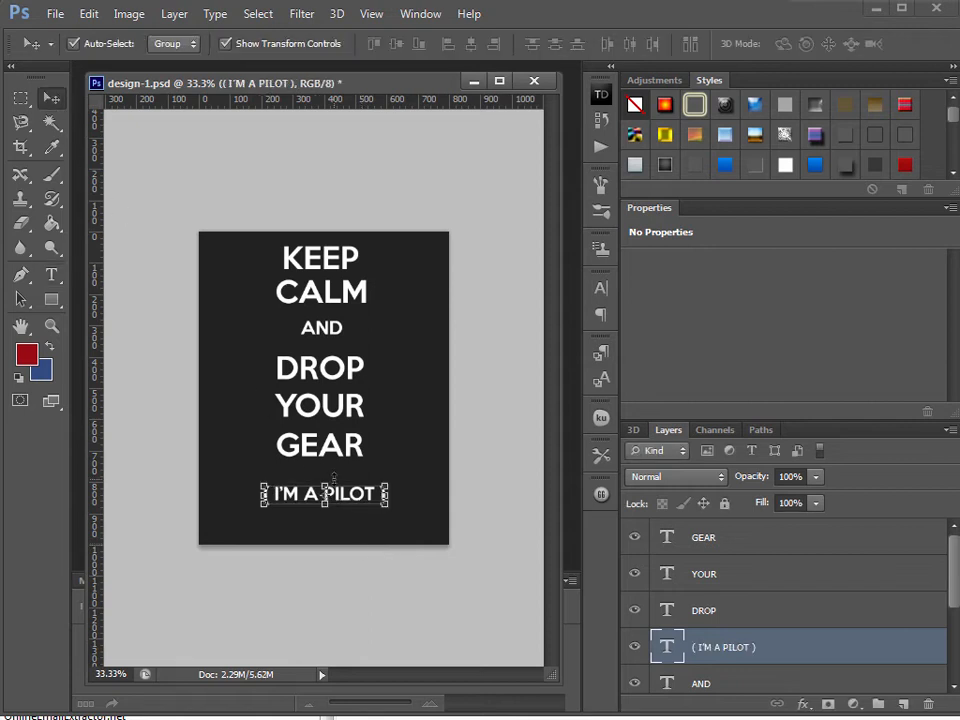
Step: Move the AND, DROP, YOUR, GEAR and ( I'M A PILOT ) lines up into an evenly spaced, centred stack beneath CALM
drag(356, 500, 356, 484)
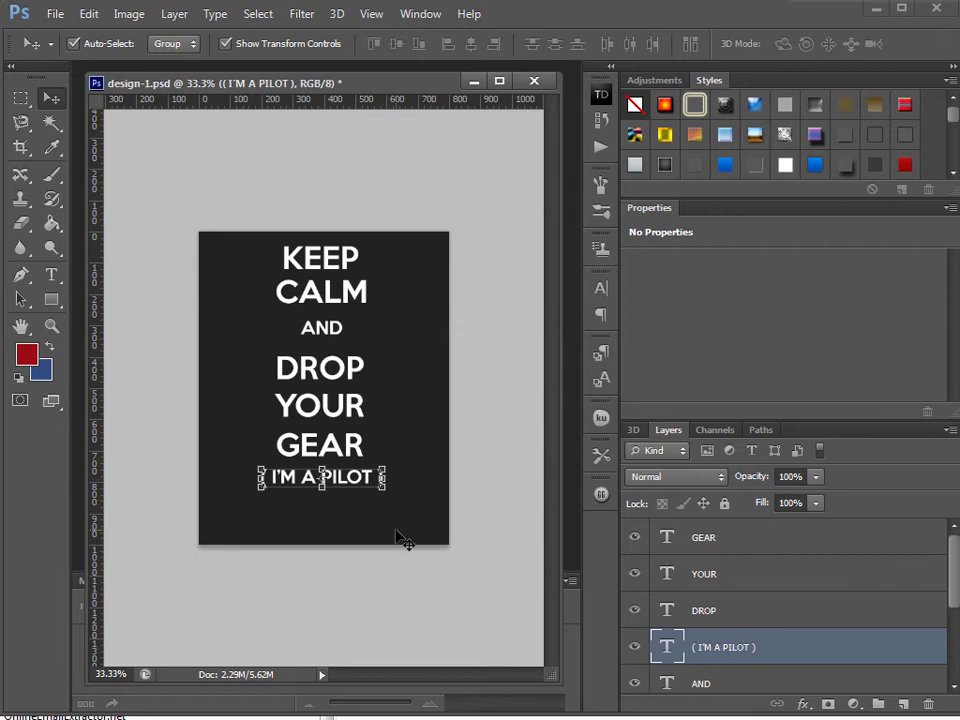
drag(330, 332, 332, 320)
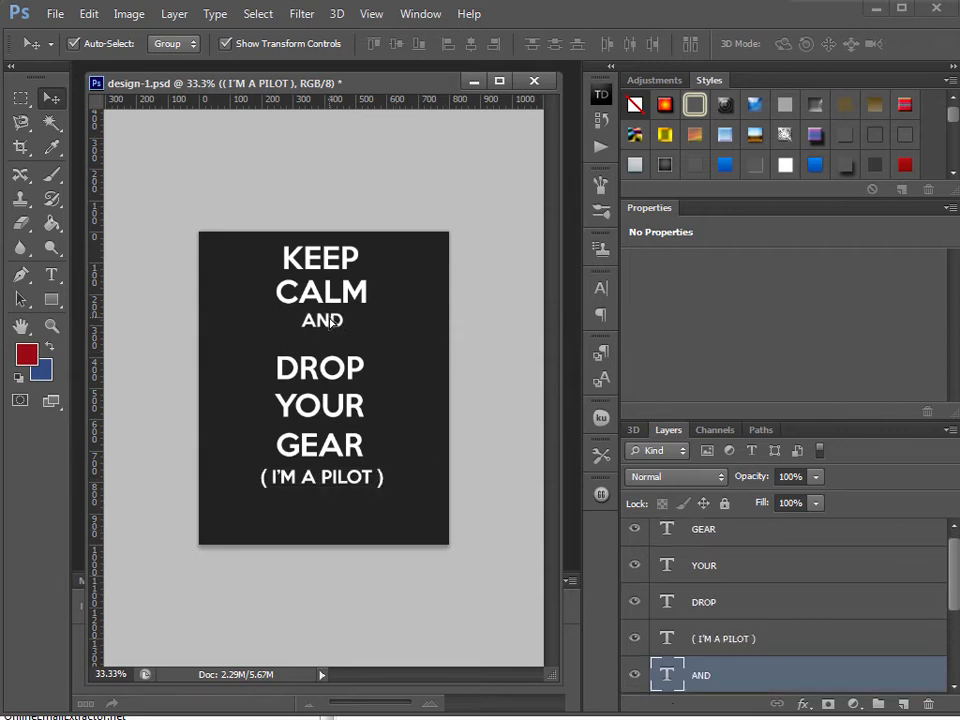
drag(354, 372, 355, 352)
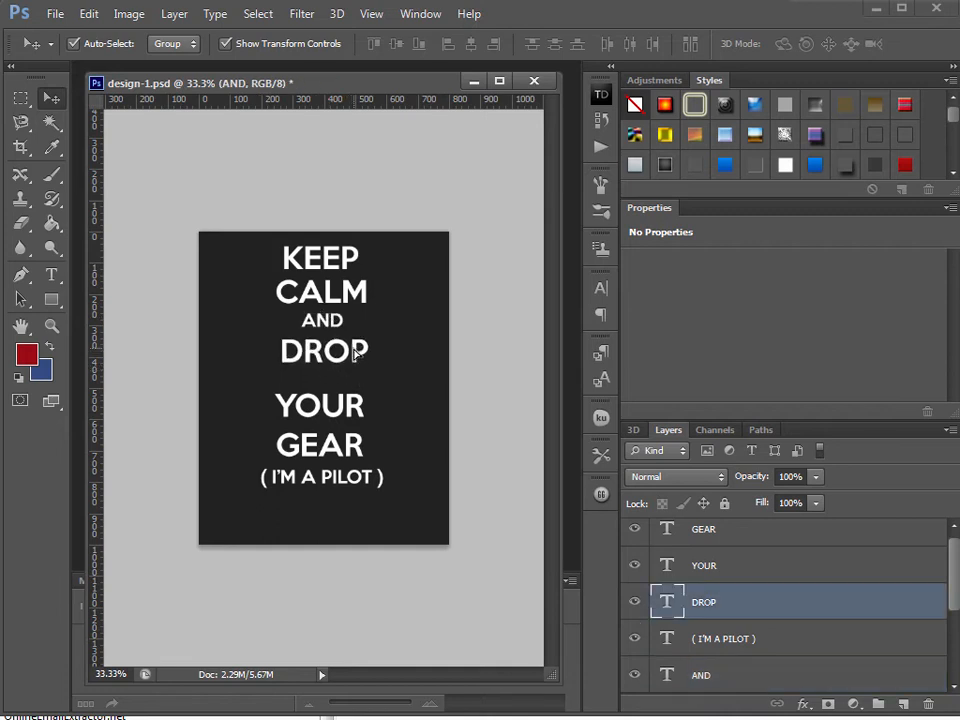
drag(361, 407, 361, 382)
drag(360, 450, 361, 420)
drag(370, 478, 370, 446)
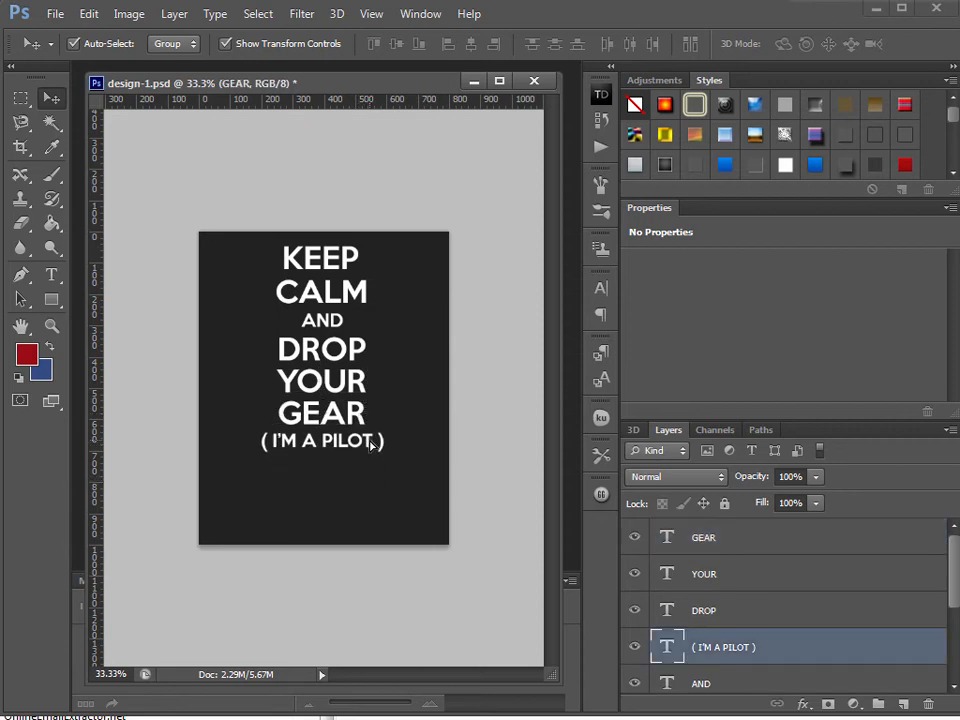
Step: Move all the text lines down together to leave empty space above KEEP, and save the design
drag(400, 508, 344, 325)
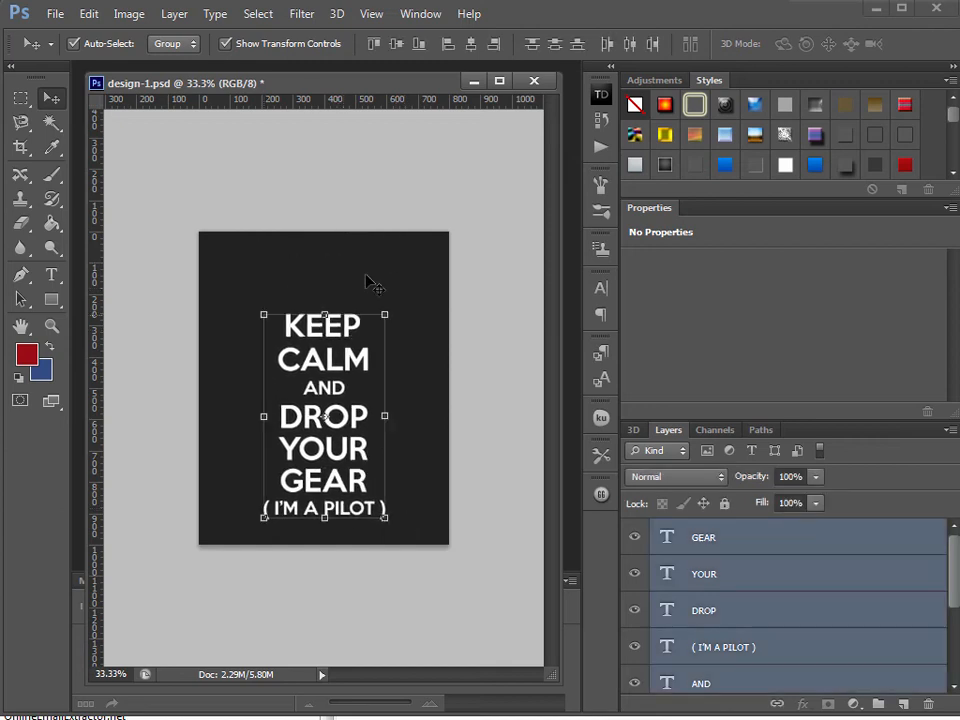
click(440, 300)
key(ctrl+s)
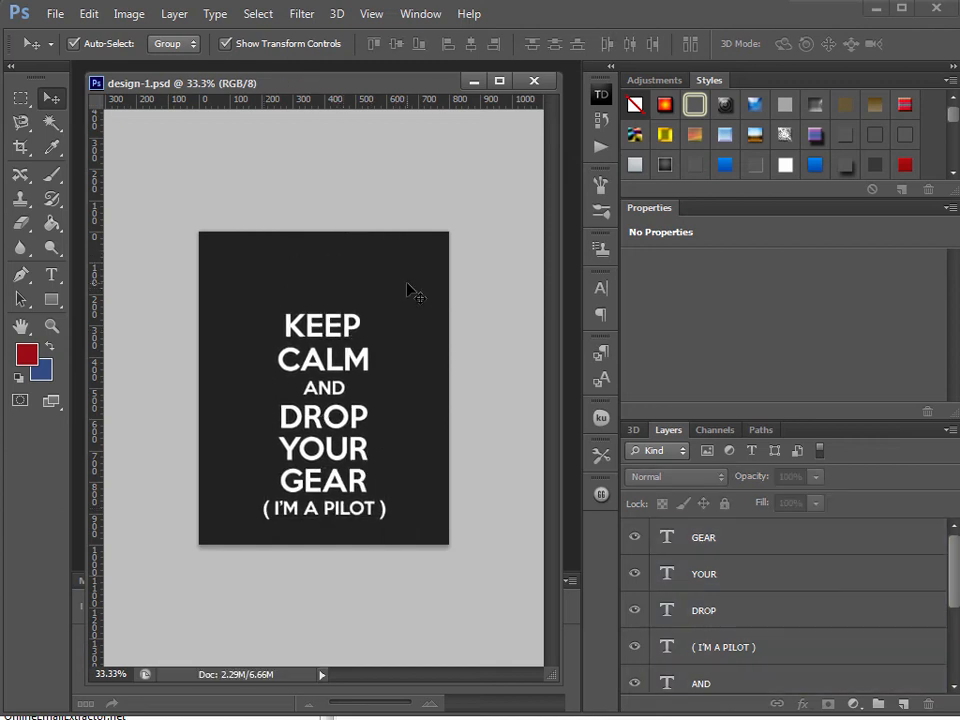
Step: Examine the lettering of the finished text stack at 100% zoom
click(110, 674)
double_click(50, 330)
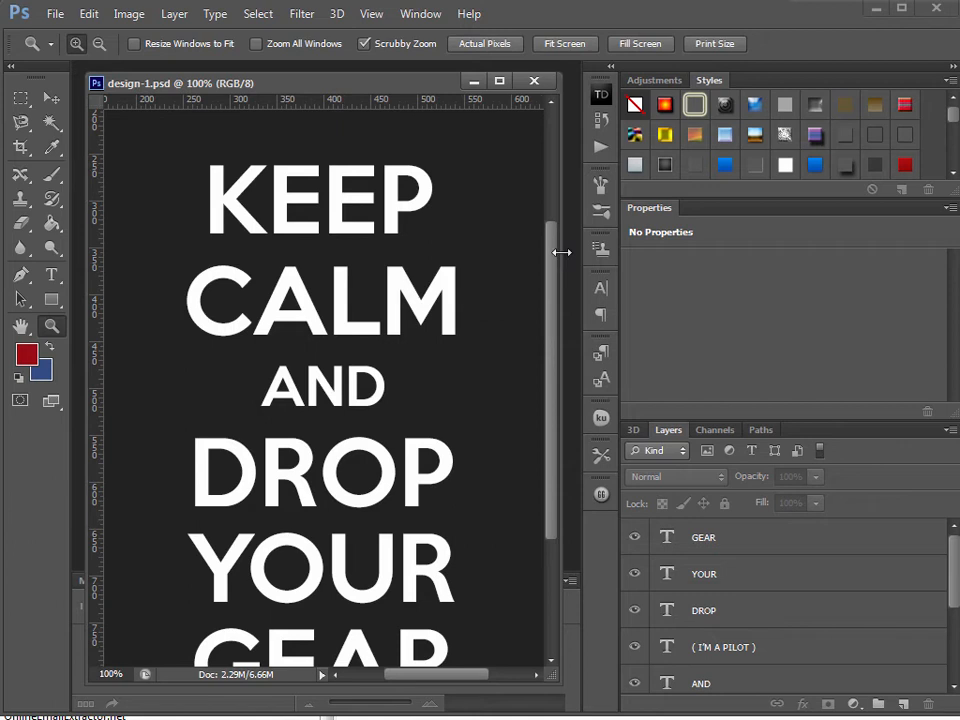
drag(553, 258, 572, 175)
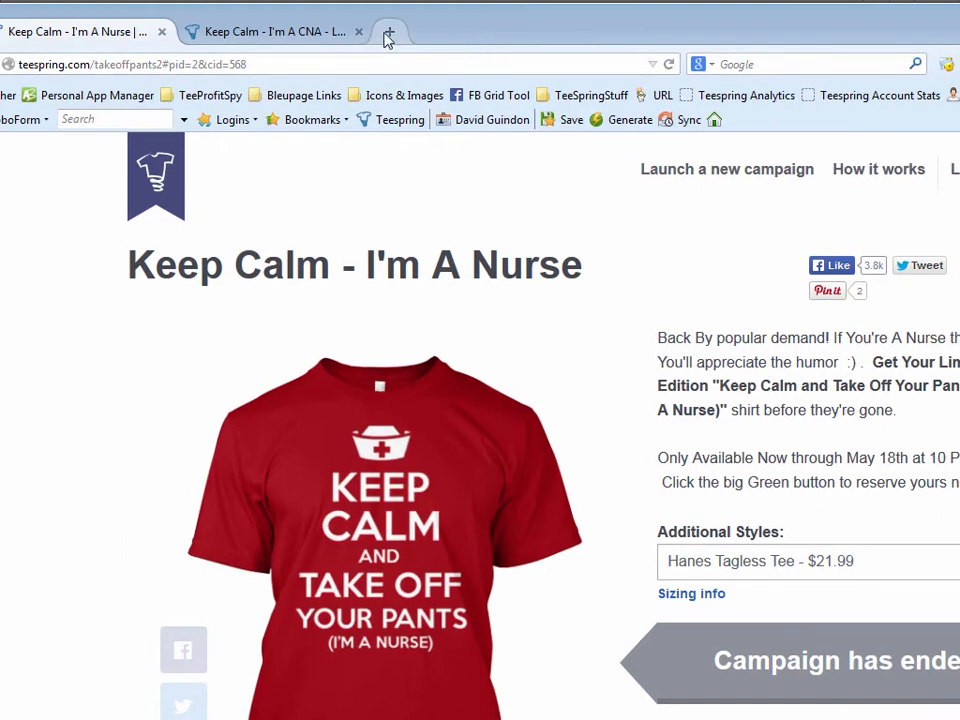
Step: Search Google Images for "keep calm crown" in a new browser tab
click(388, 34)
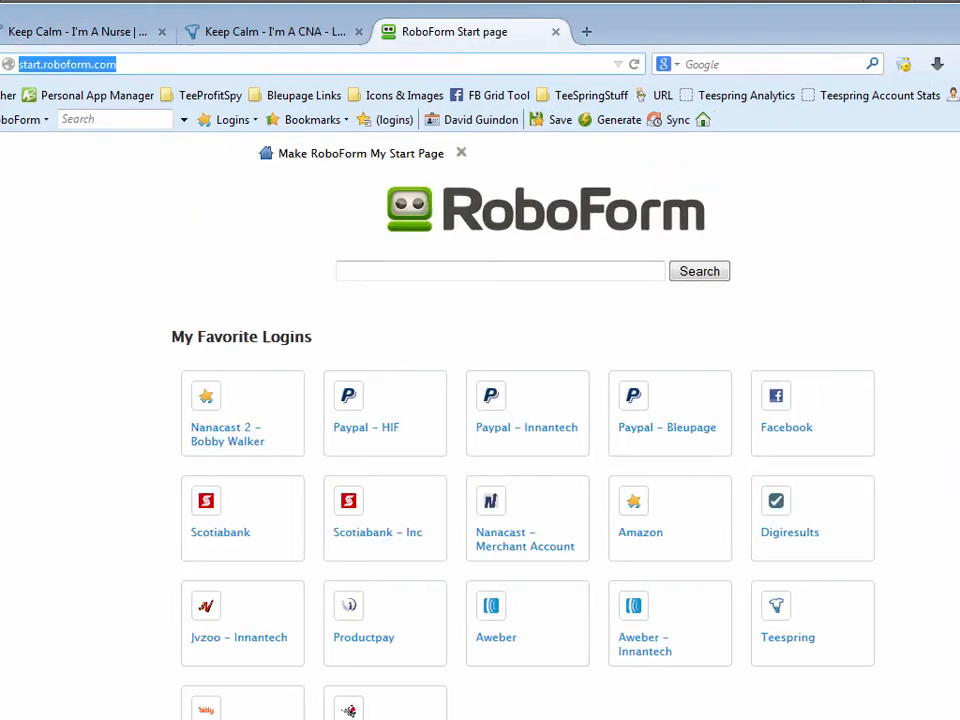
click(2, 95)
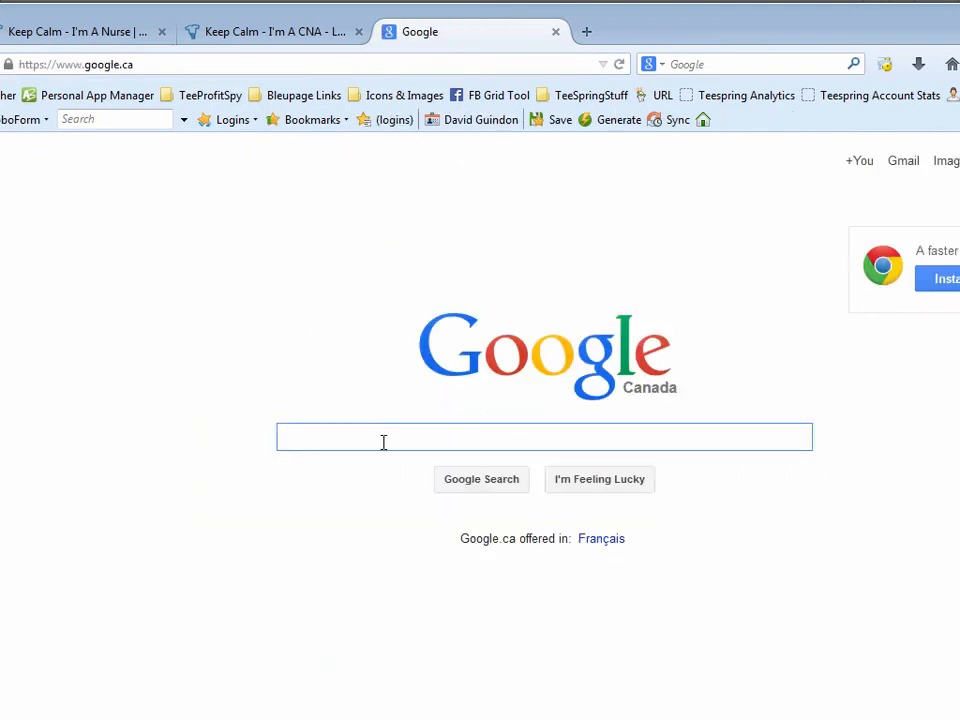
text(keep ca)
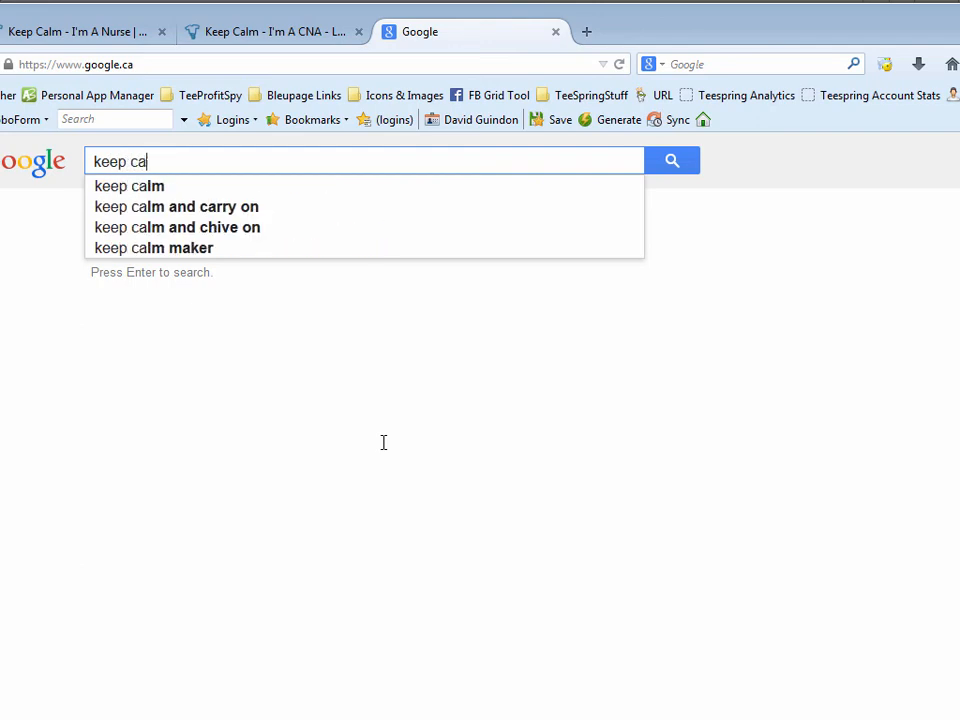
text(lm crown)
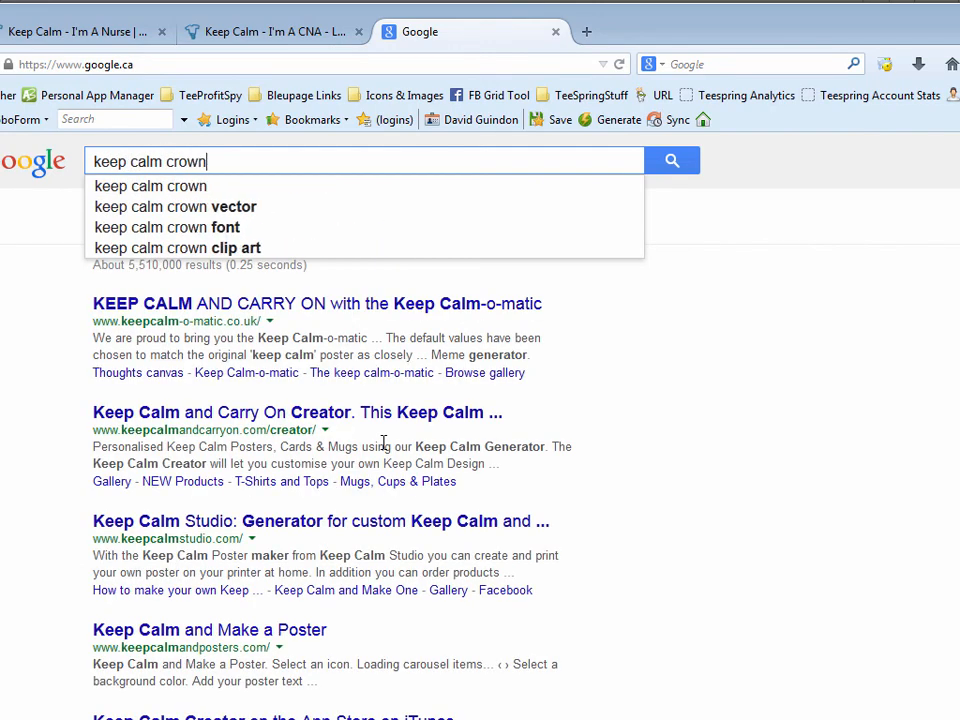
key(Return)
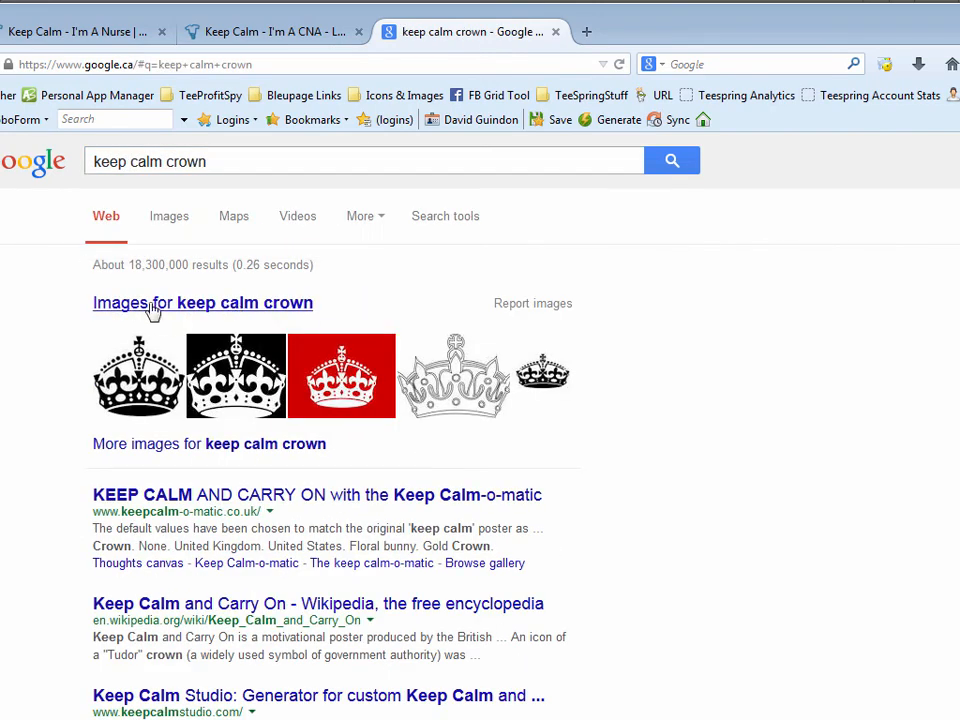
click(162, 222)
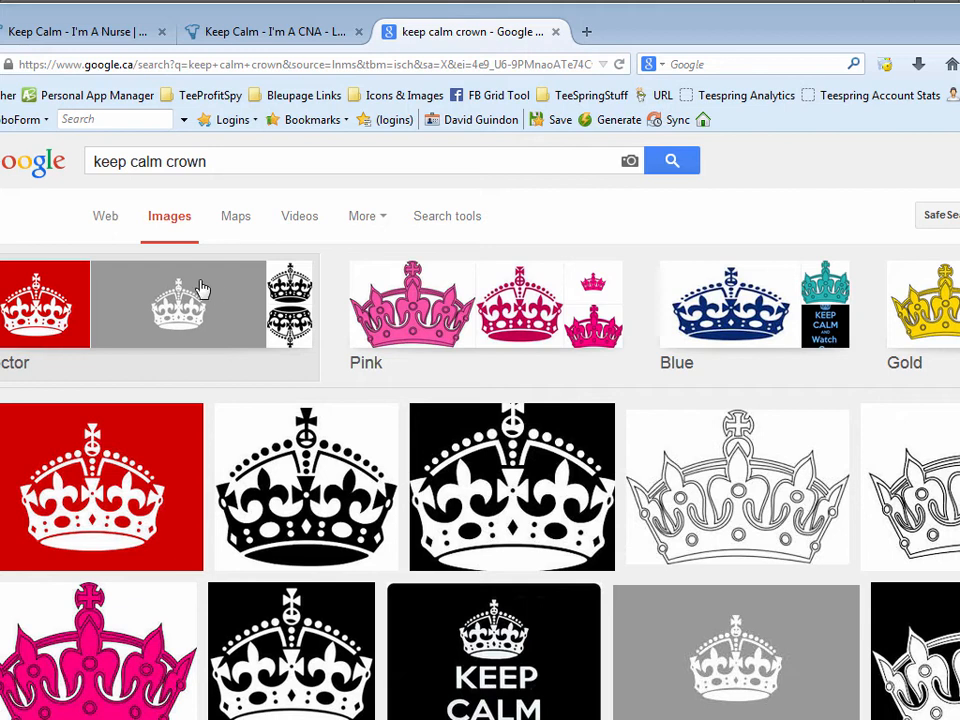
Step: Save the black transparent-background crown image from the results as crown.png in the Pilots folder
click(305, 520)
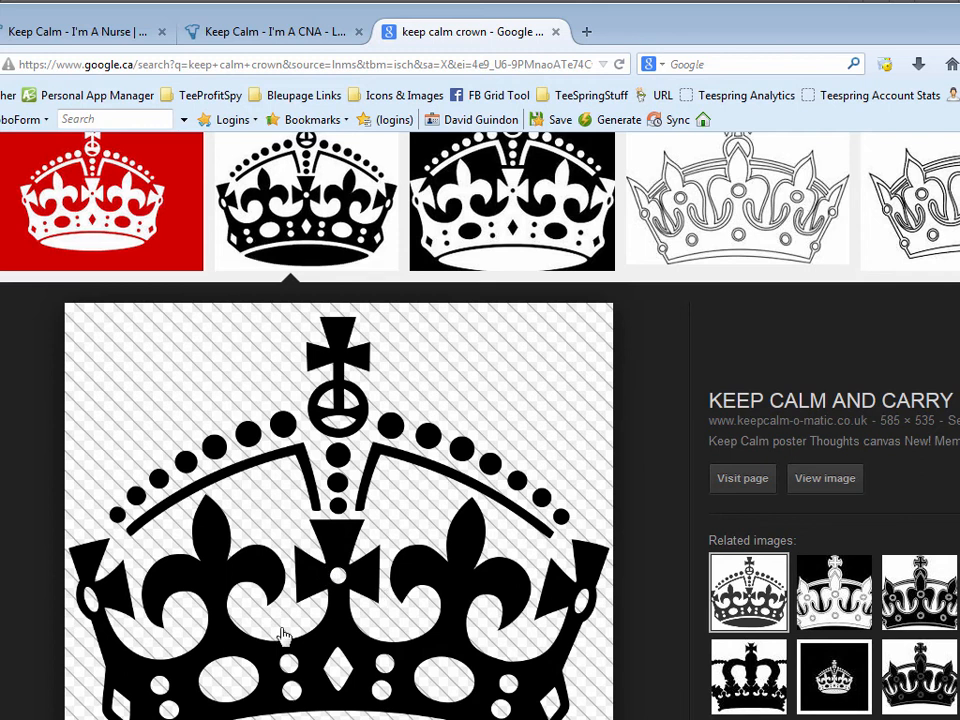
scroll(285, 636, down, 3)
right_click(339, 416)
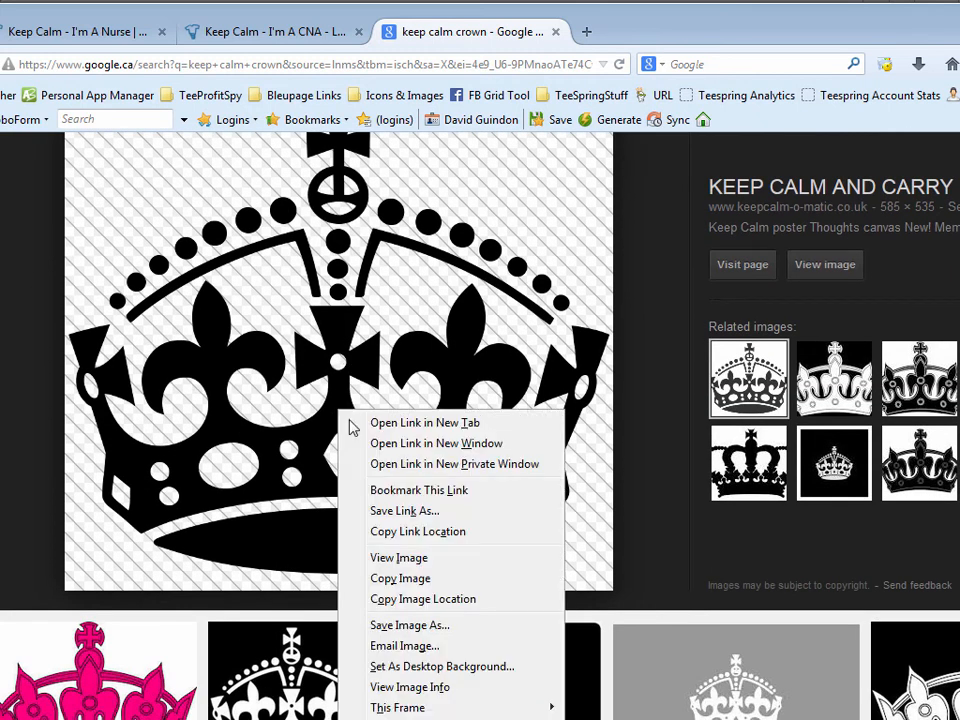
click(398, 625)
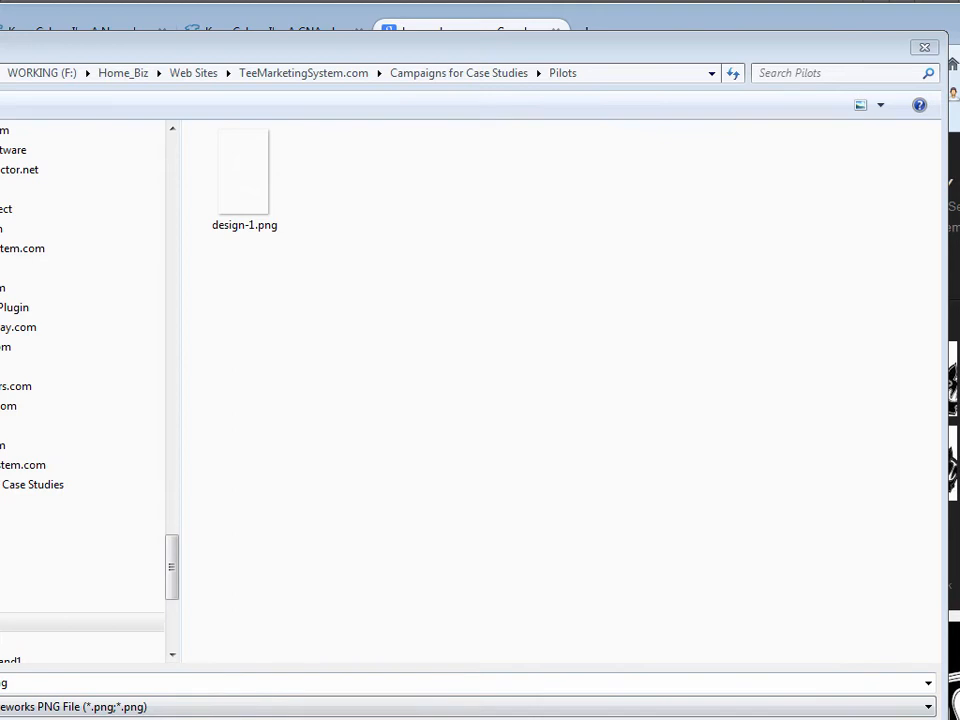
click(799, 645)
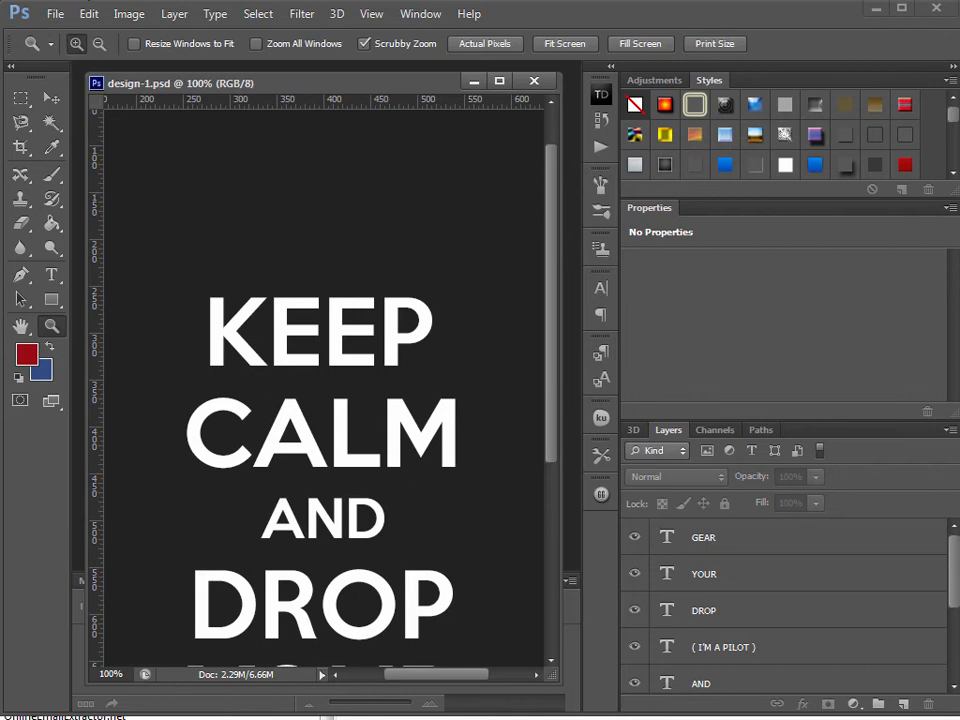
Step: Switch to Photoshop and open crown.png from the Pilots folder
click(55, 14)
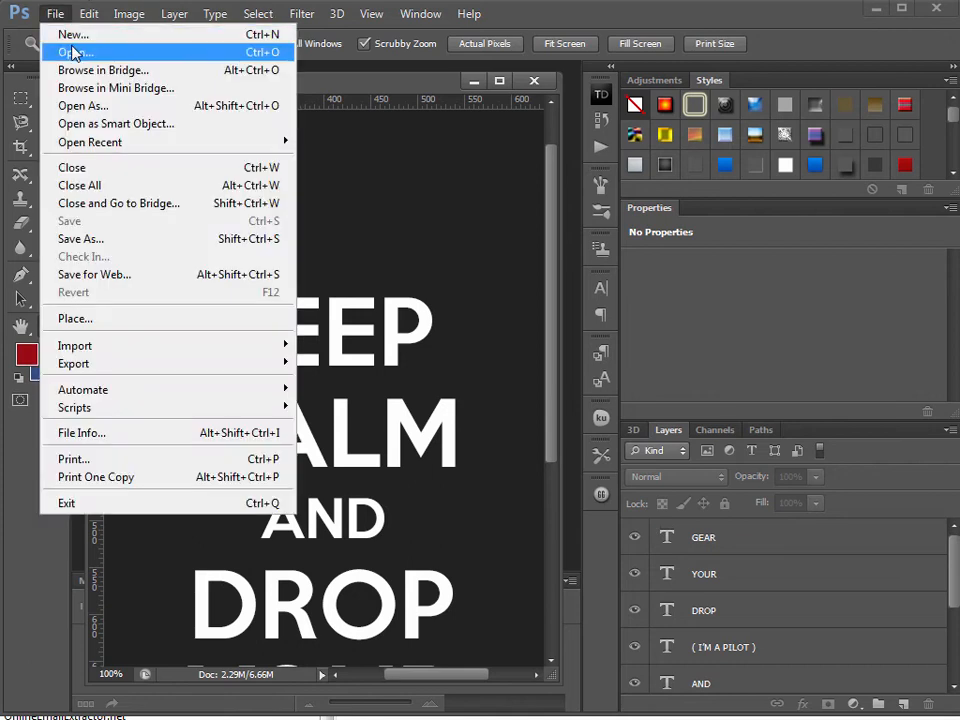
click(75, 52)
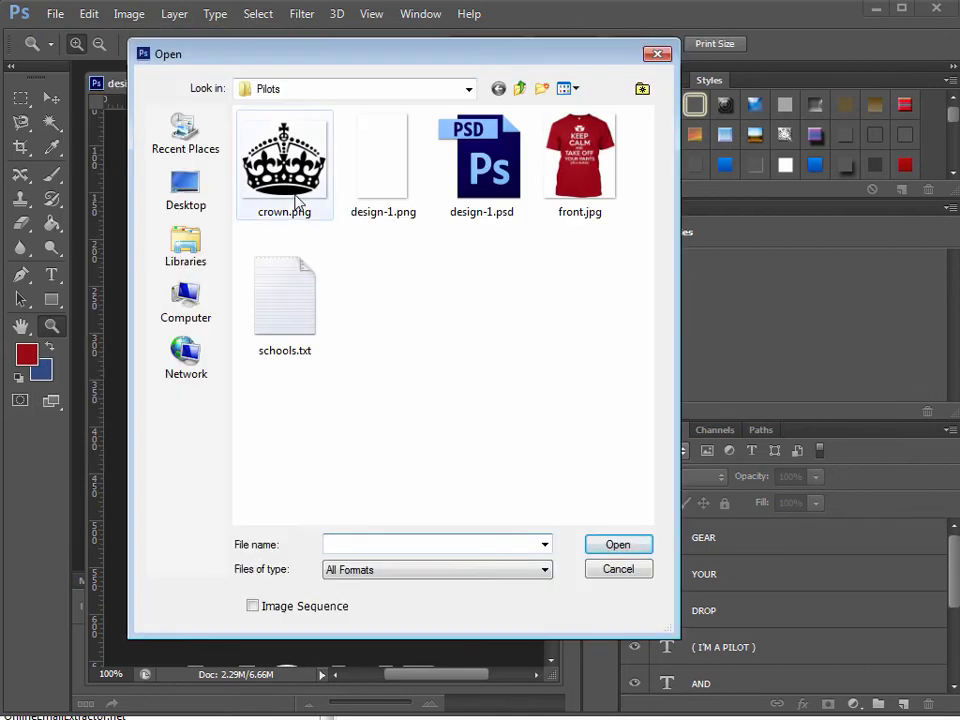
click(297, 201)
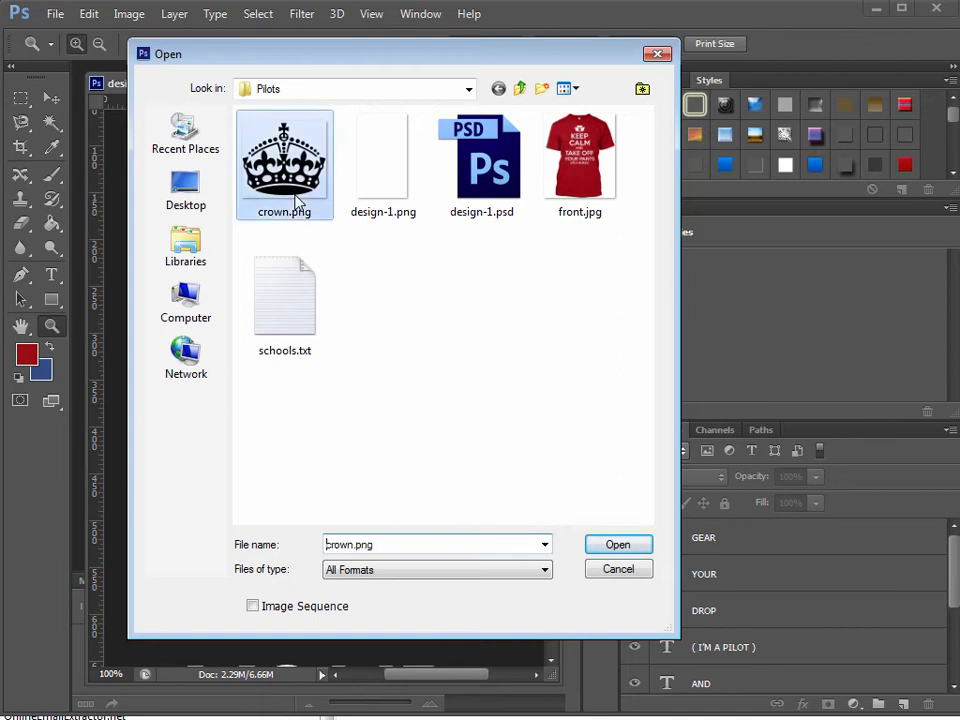
click(613, 548)
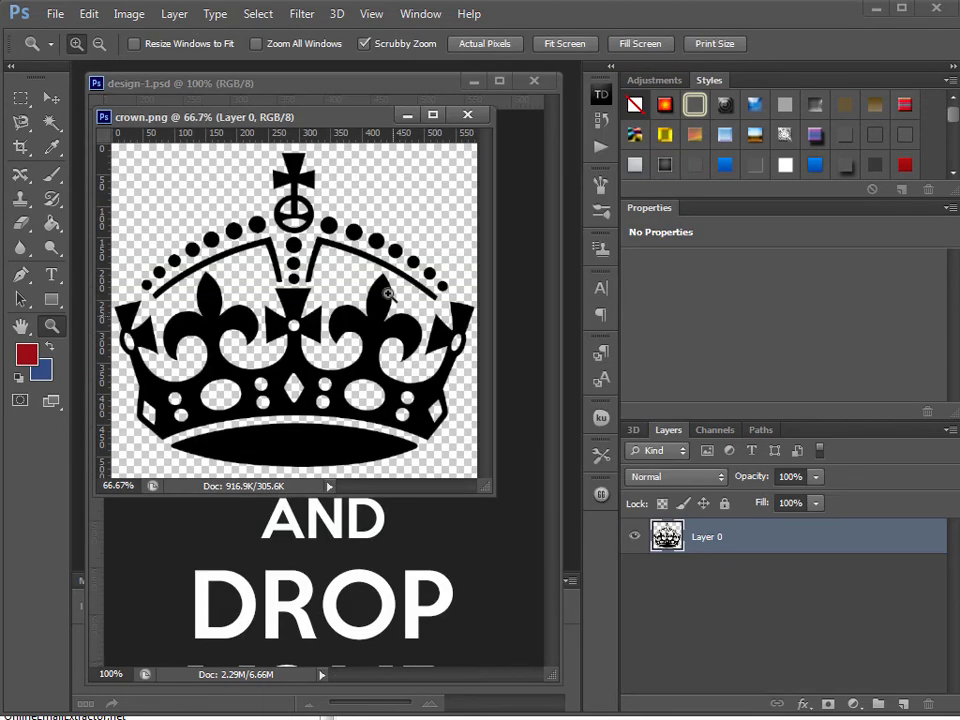
Step: Copy the black crown from crown.png into the design-1.psd document with the Move tool
drag(250, 117, 709, 157)
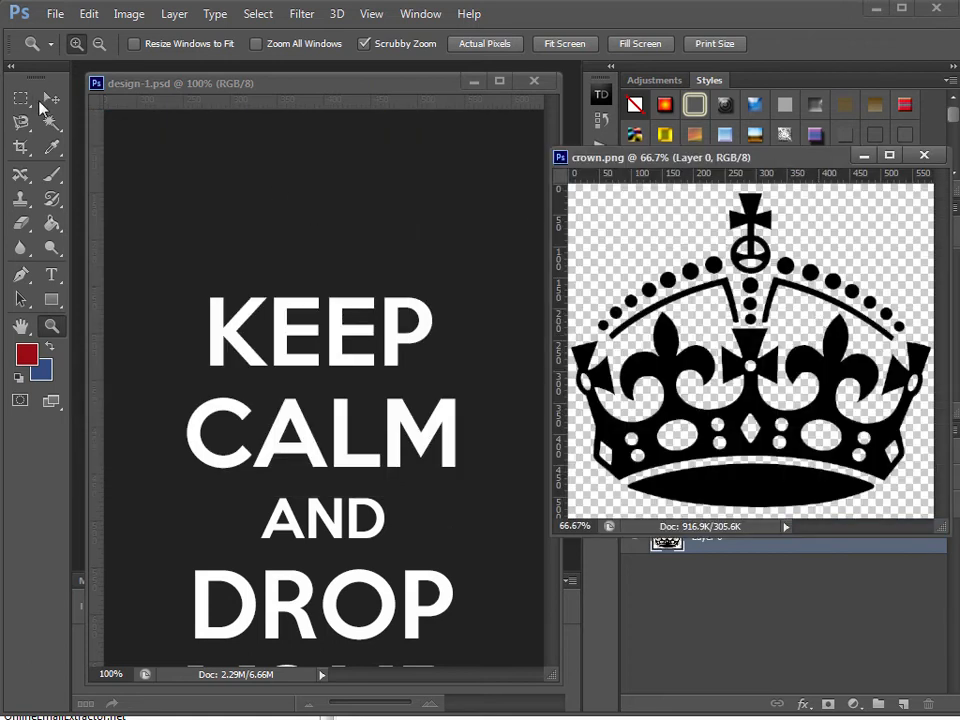
key(v)
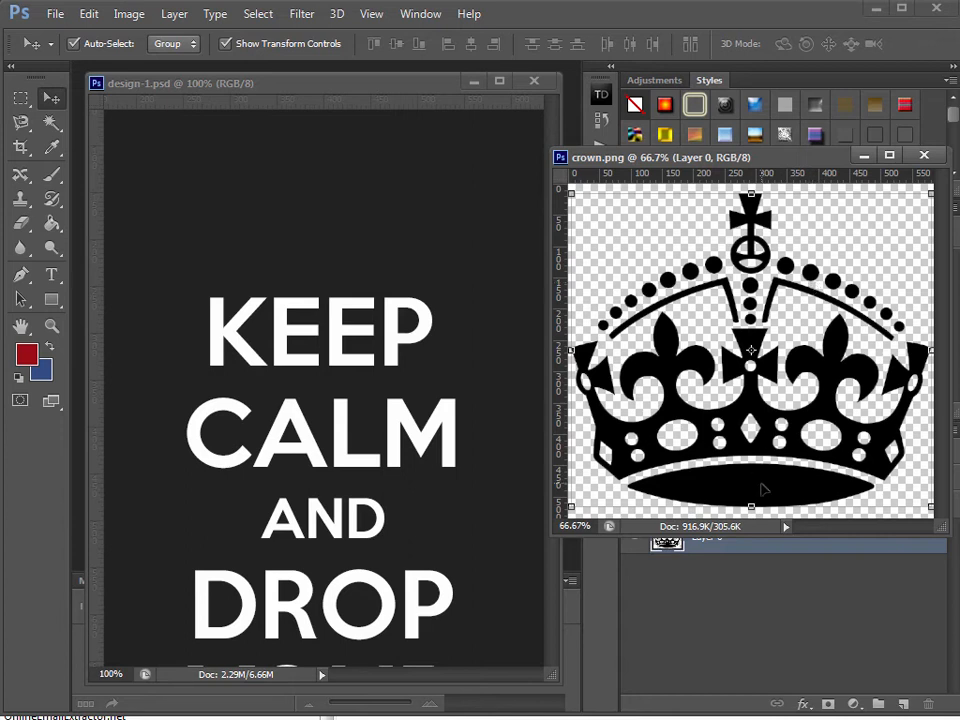
drag(766, 490, 298, 425)
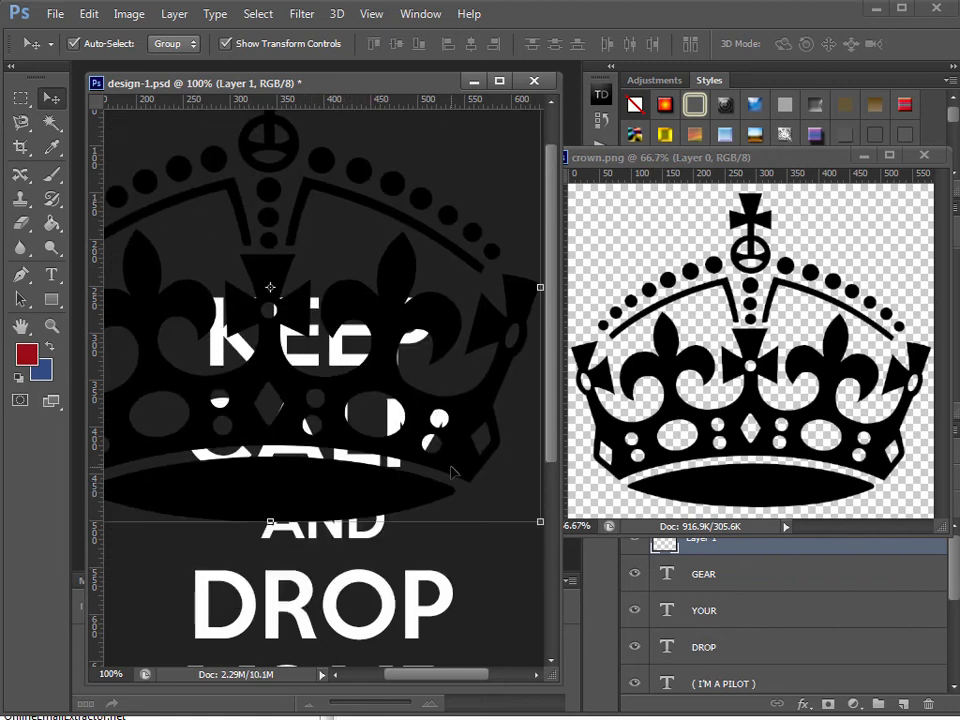
Step: Return to the browser's crown image results and save the white-on-red British Crown image from 4vector.com
key(alt+Tab)
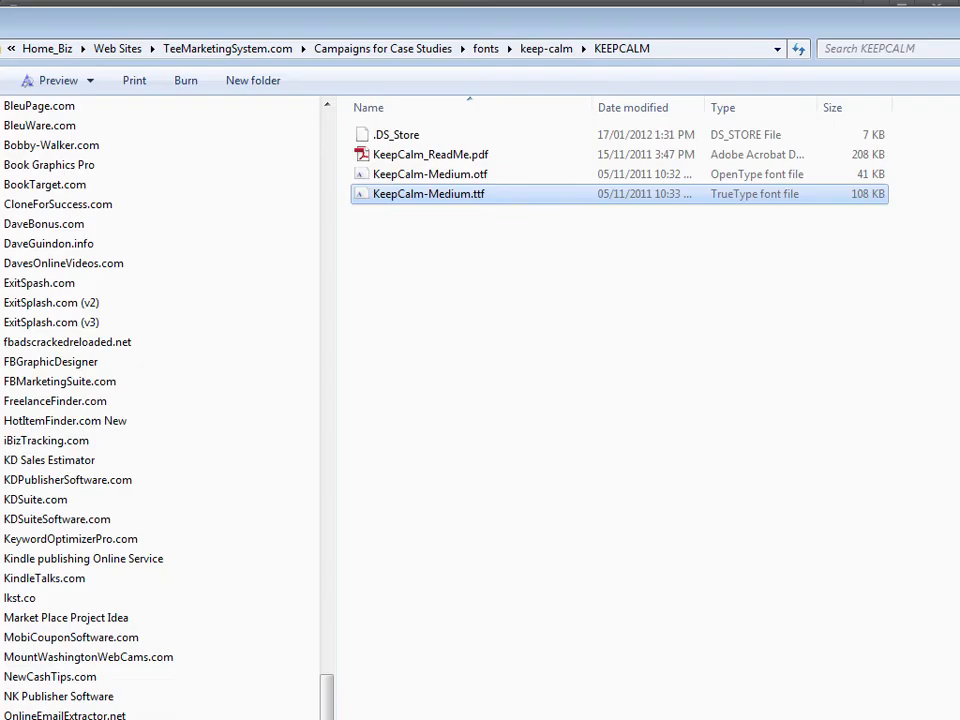
key(alt+Tab)
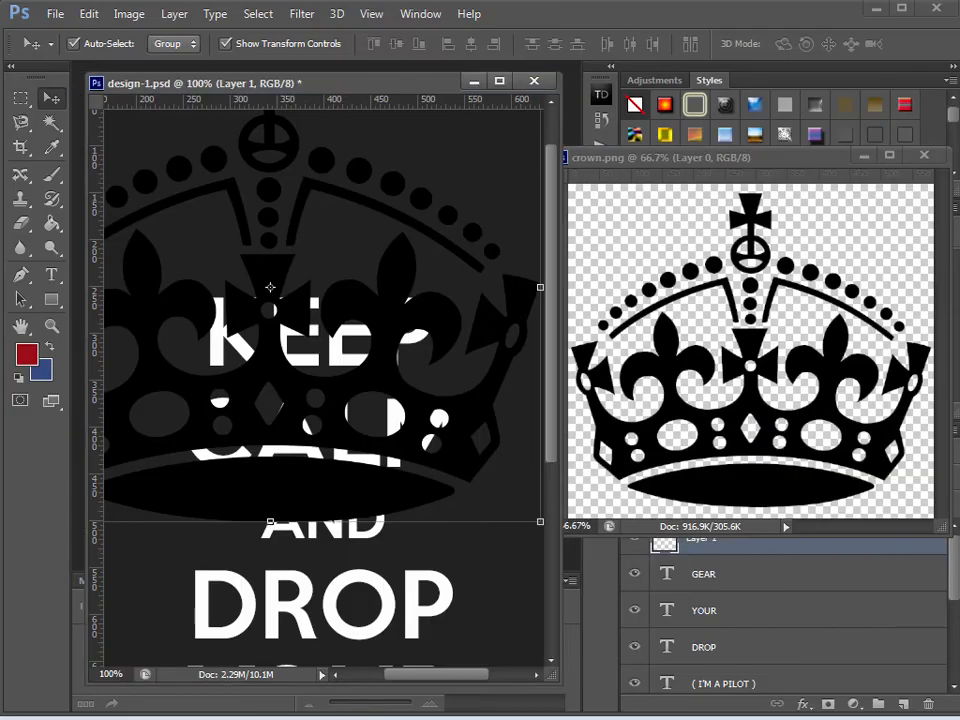
key(alt+Tab)
key(alt+Tab)
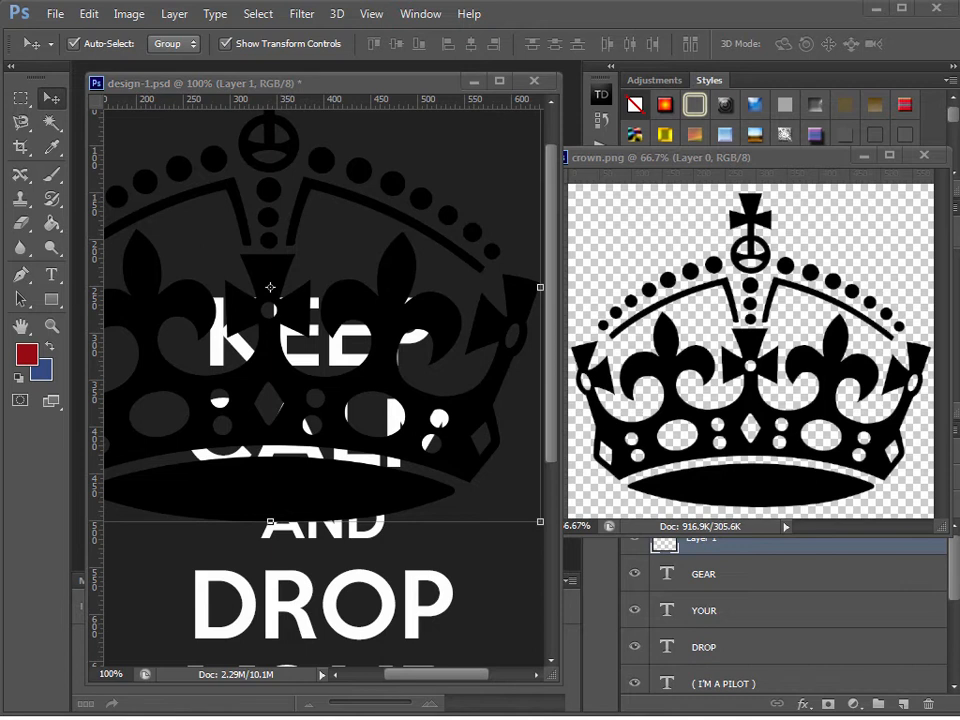
key(alt+Tab)
scroll(660, 436, up, 5)
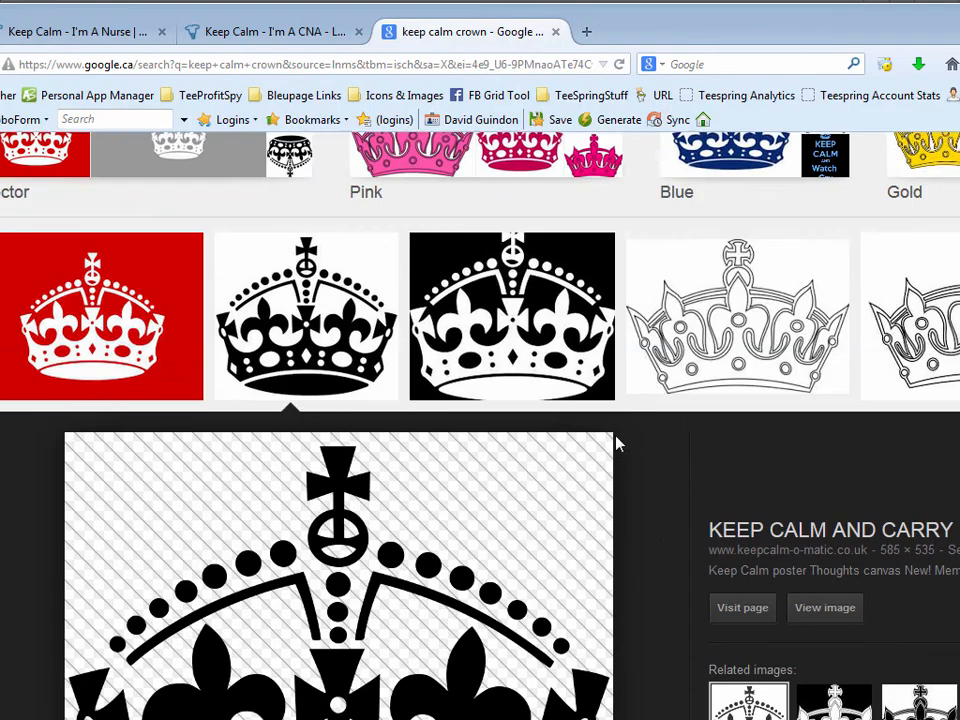
click(305, 400)
click(105, 392)
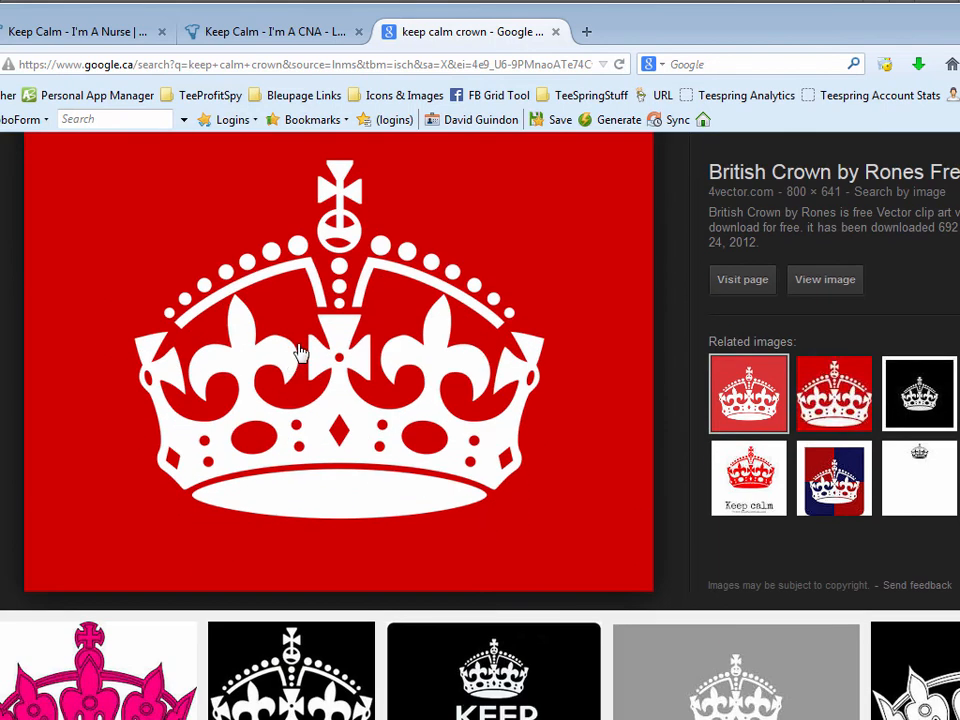
right_click(302, 348)
click(446, 561)
click(815, 648)
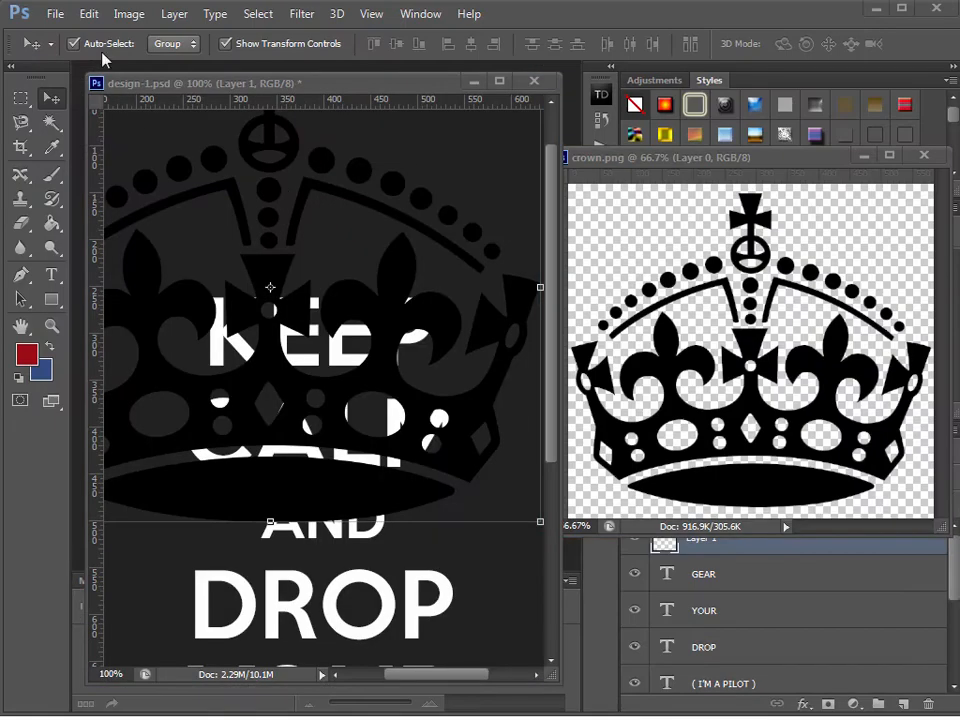
Step: Open the saved free-vector-british-crown-by-rones_099348_British_Crown_by_Rones.png in Photoshop
click(52, 20)
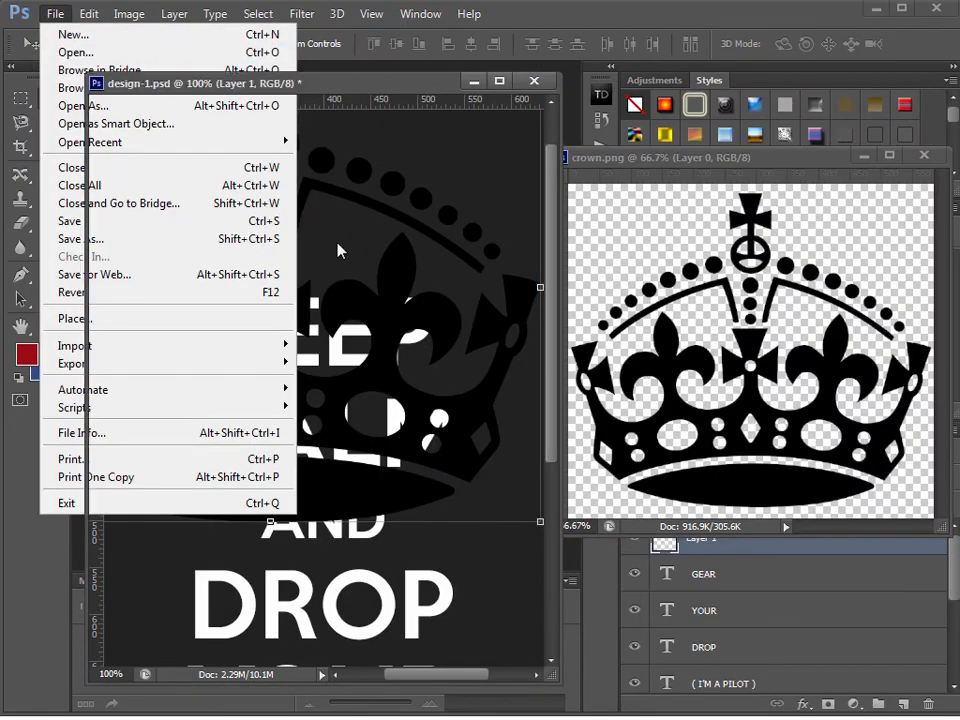
click(86, 54)
click(575, 180)
double_click(575, 180)
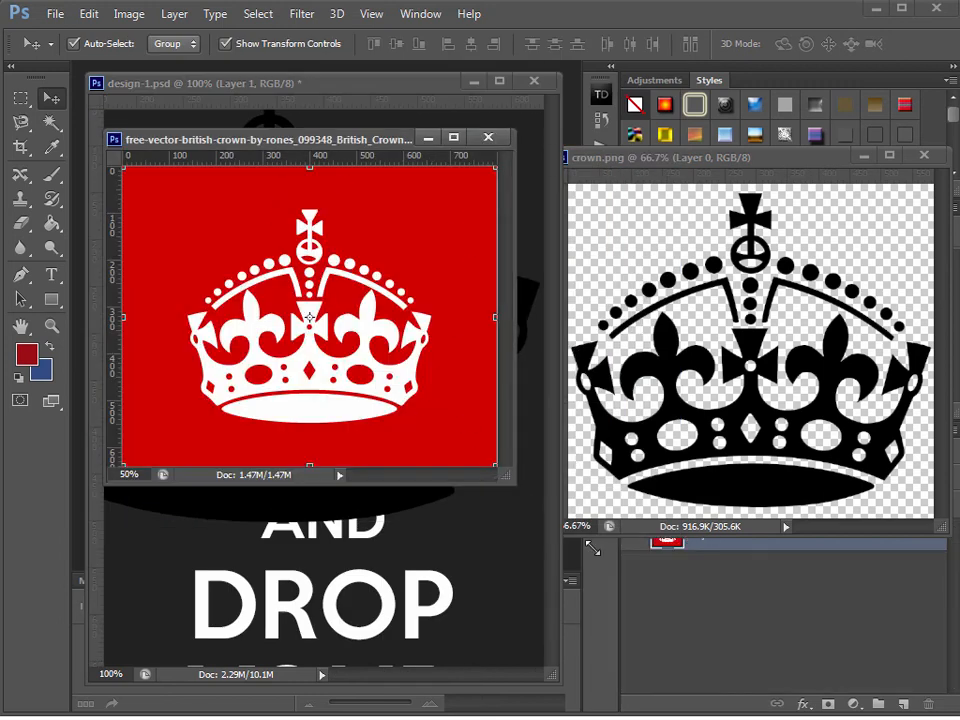
Step: Try placing the white-on-red crown image over the text in design-1.psd, and delete the placed layer
drag(499, 482, 594, 545)
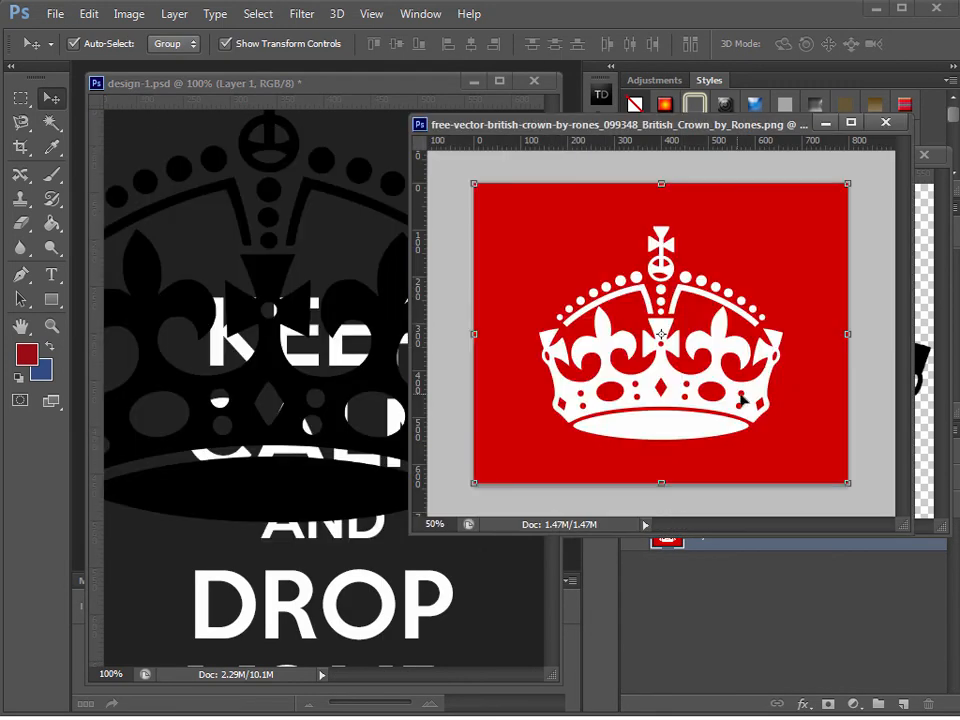
drag(736, 397, 343, 486)
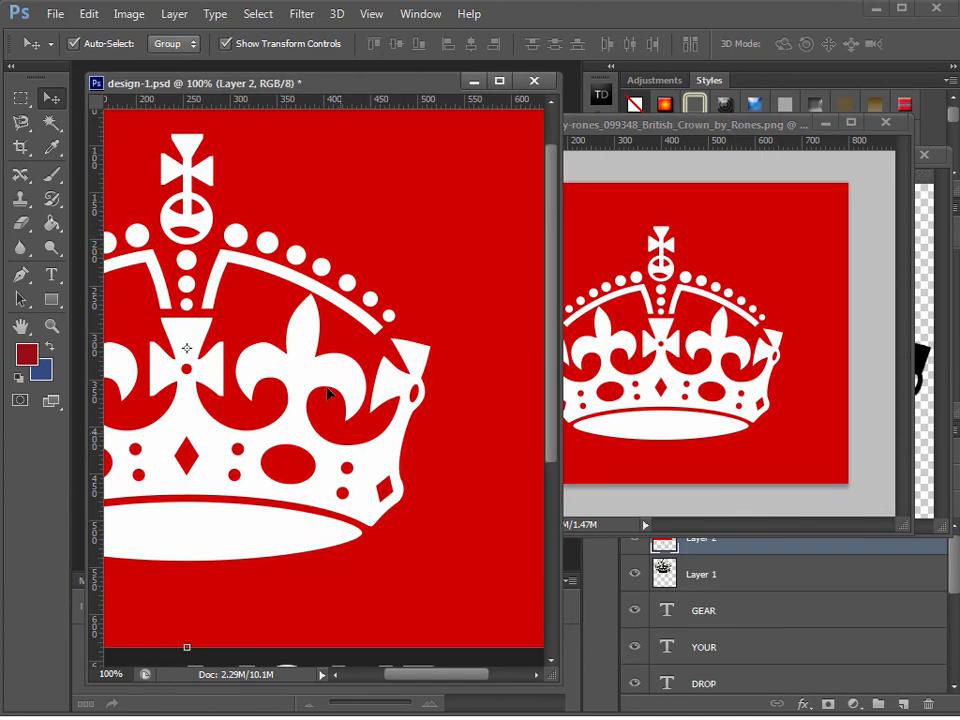
drag(451, 460, 500, 343)
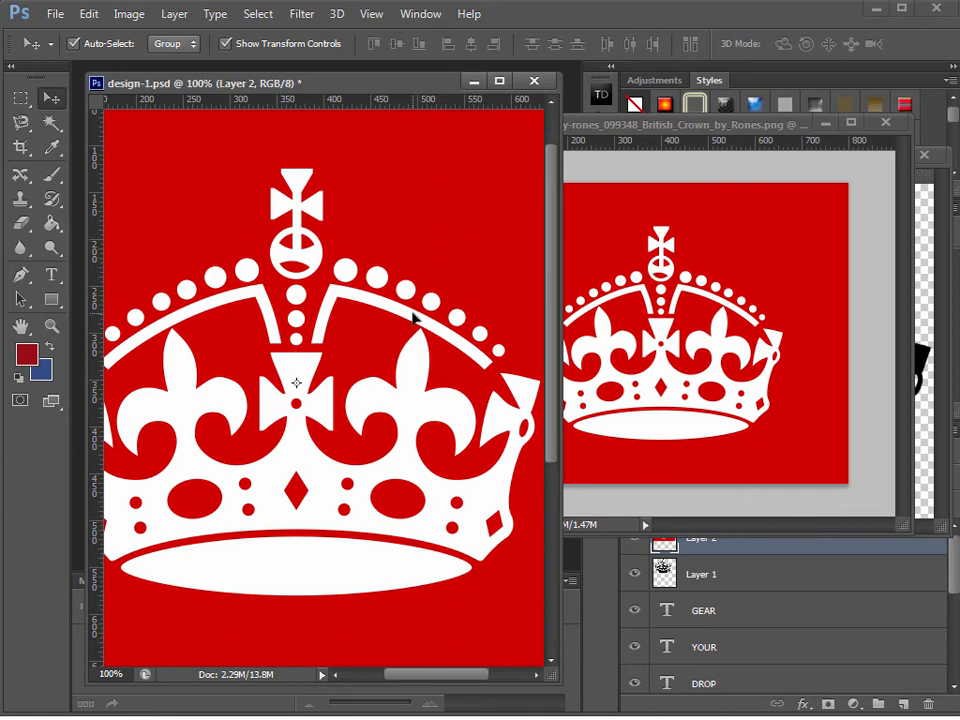
key(Delete)
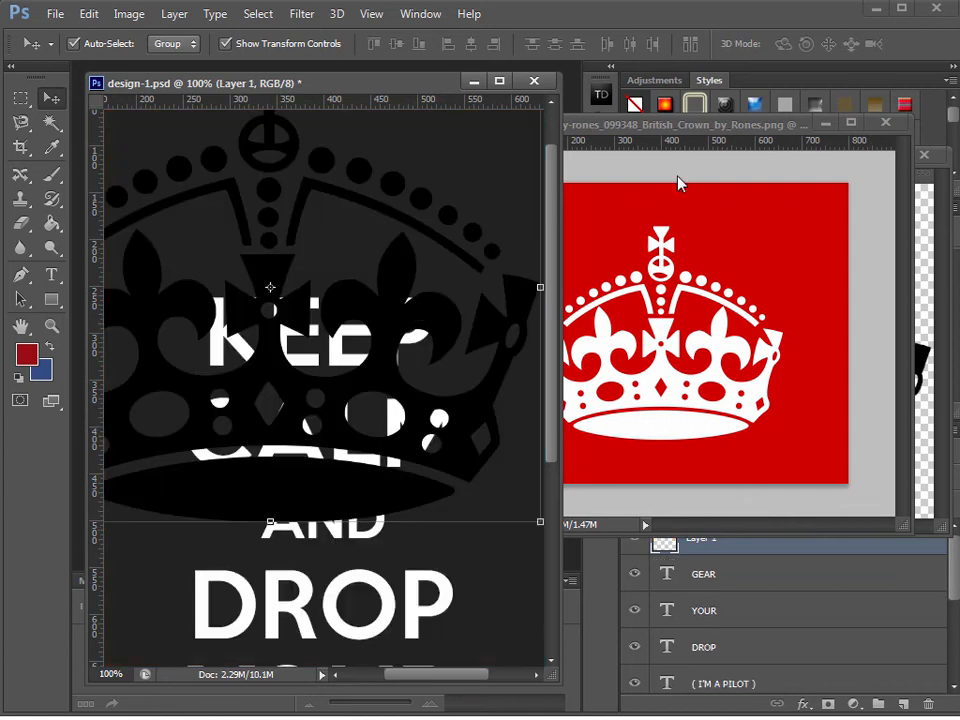
Step: Move the red crown document's window over the design and close the crown.png document
drag(784, 125, 601, 152)
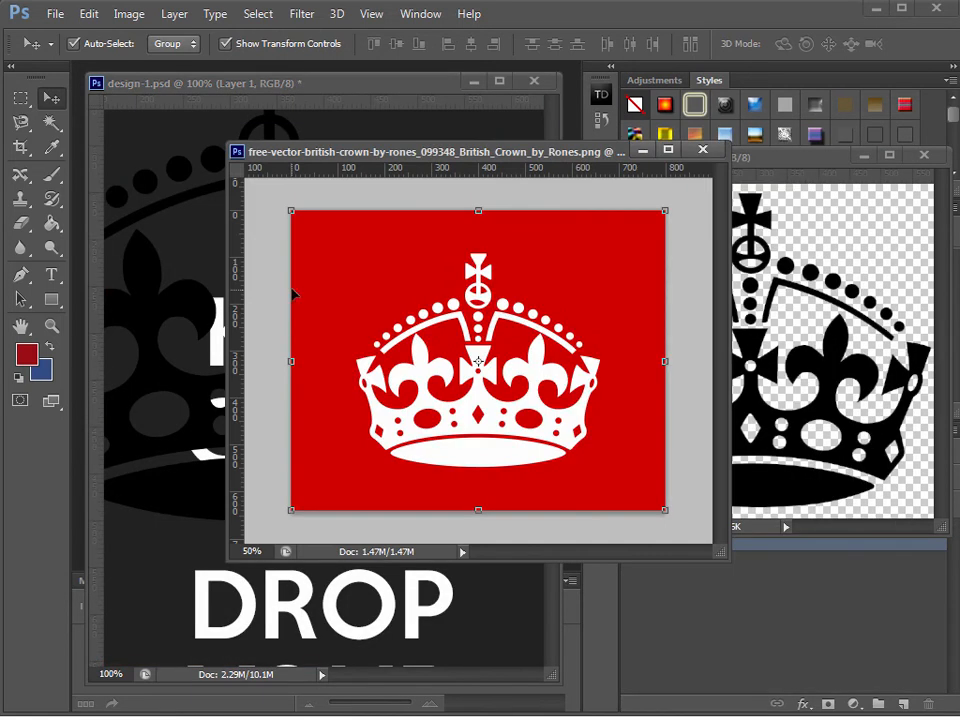
drag(489, 152, 360, 138)
click(923, 155)
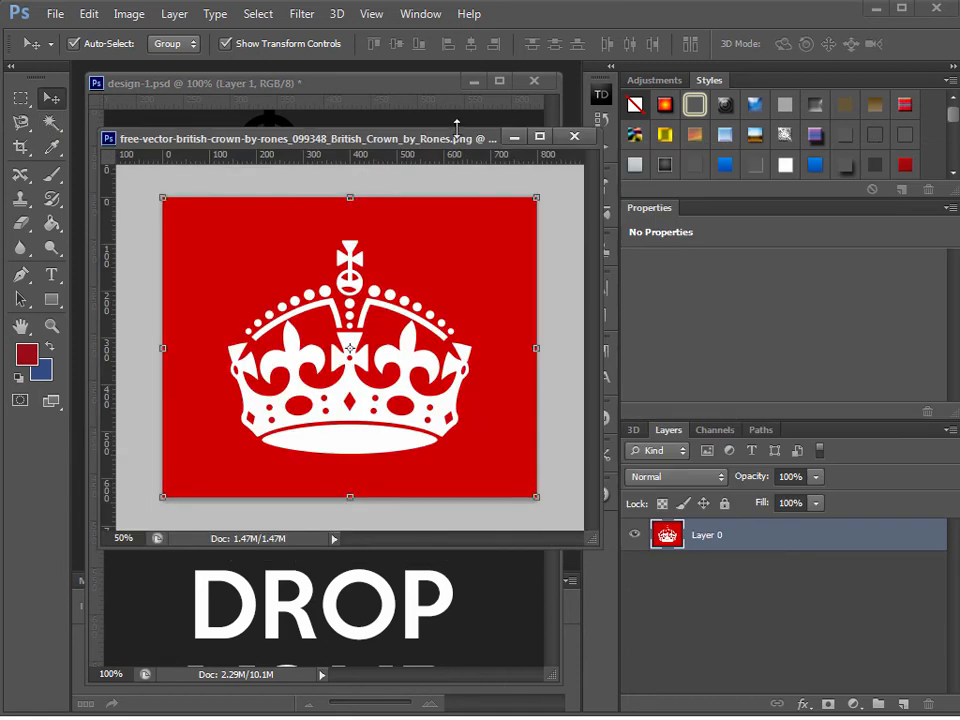
drag(446, 137, 435, 127)
Step: Duplicate Layer 0 within the red crown document, moving the application window as needed to reach the layer options
right_click(755, 546)
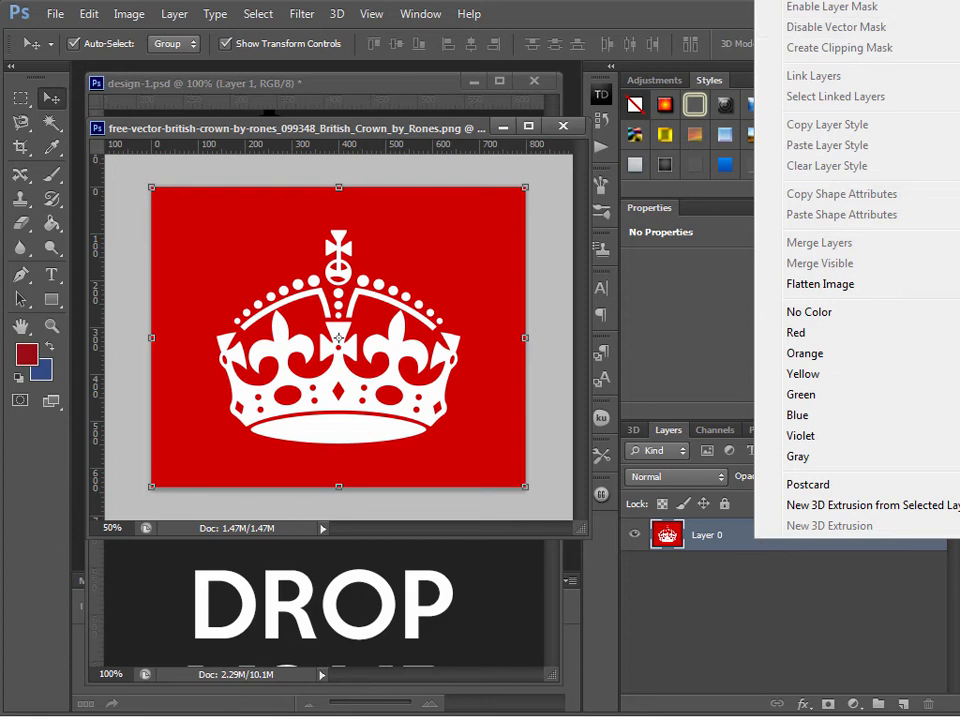
click(712, 14)
drag(727, 20, 729, 212)
right_click(780, 717)
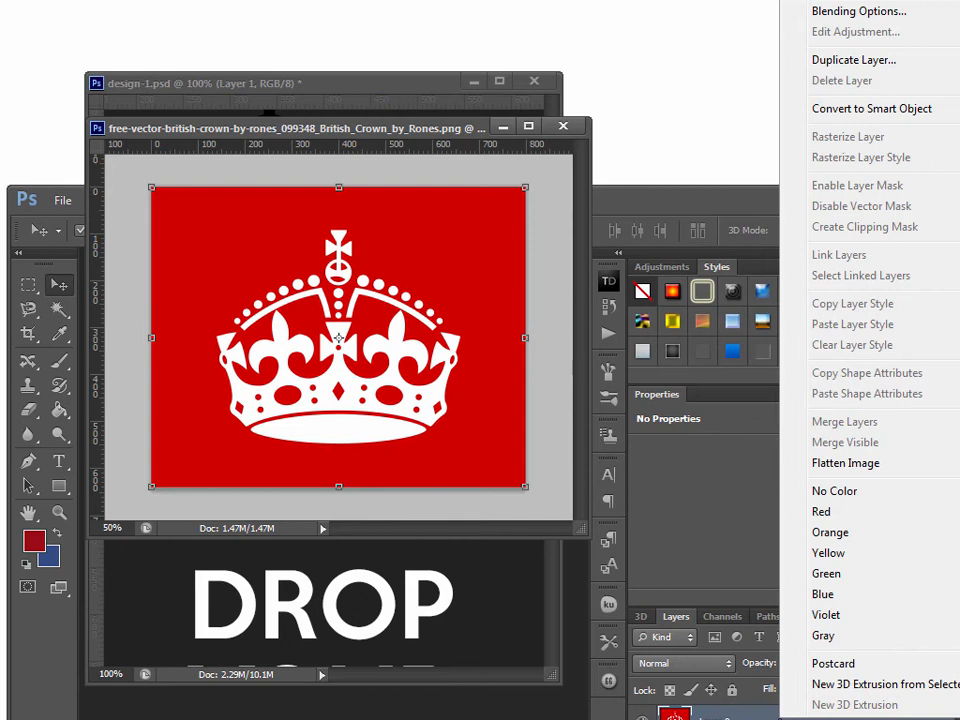
click(823, 61)
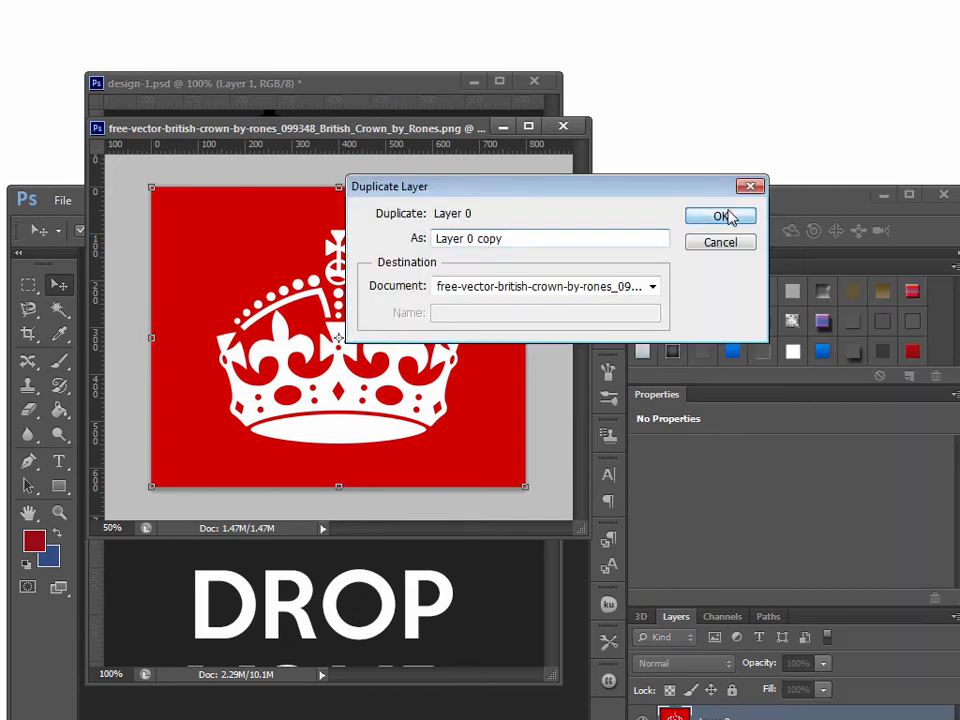
click(721, 216)
drag(748, 214, 770, 44)
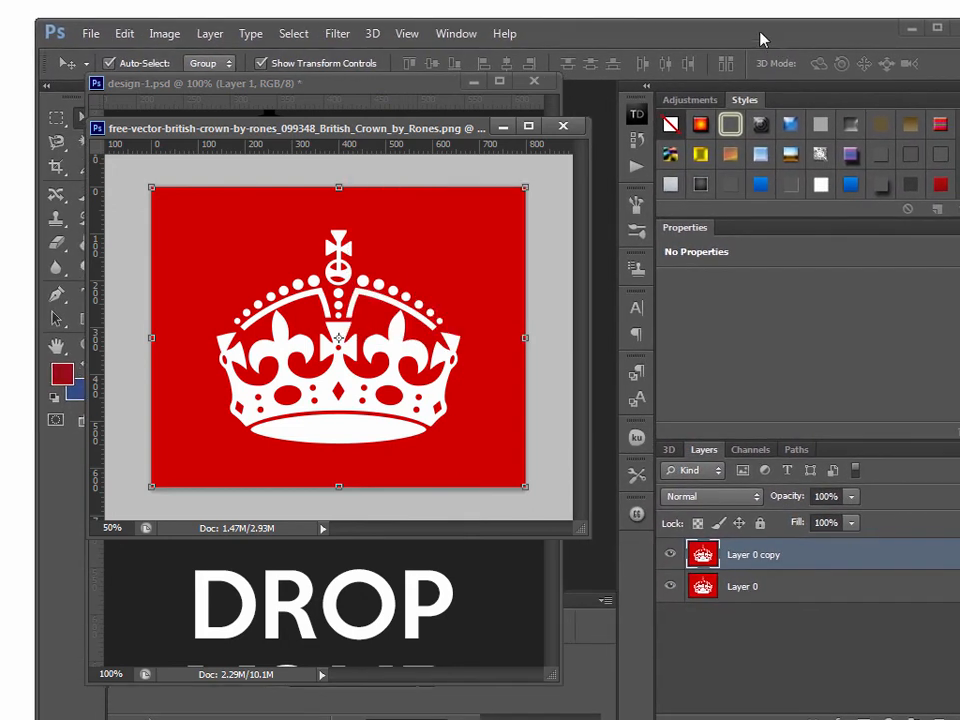
Step: Hide Layer 0 and use the Magic Wand to delete the red background around the crown on Layer 0 copy, then deselect
double_click(770, 44)
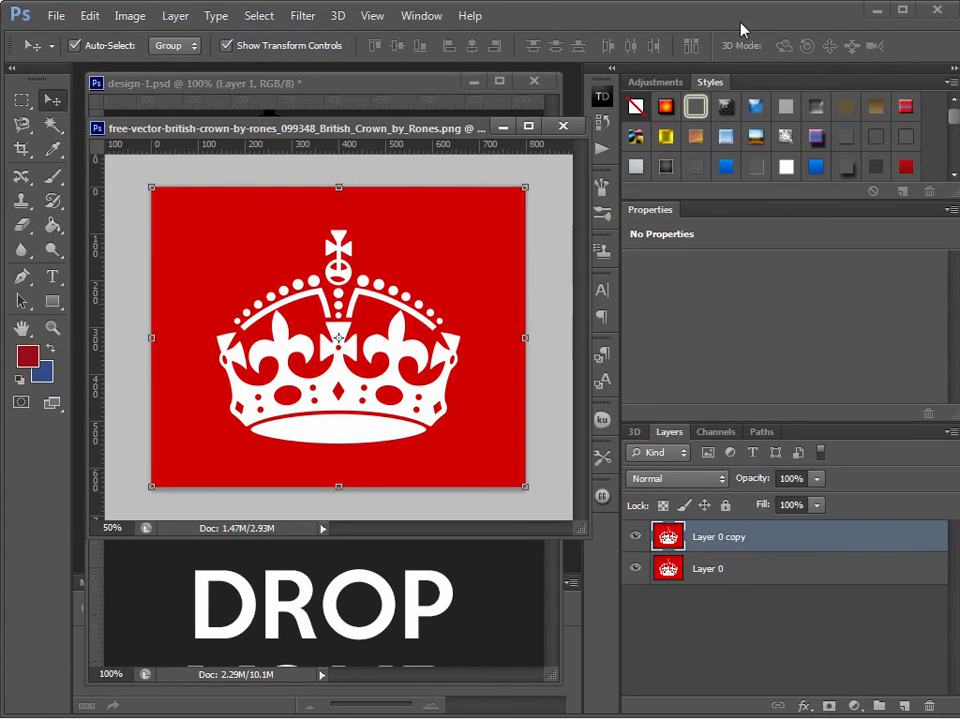
click(636, 569)
click(52, 127)
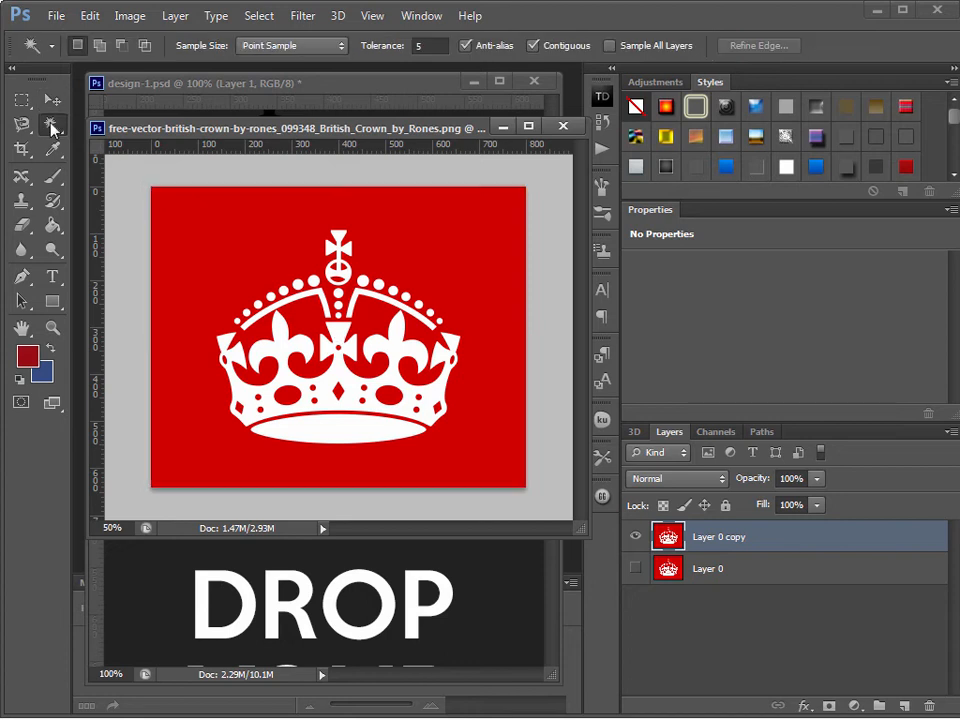
right_click(52, 127)
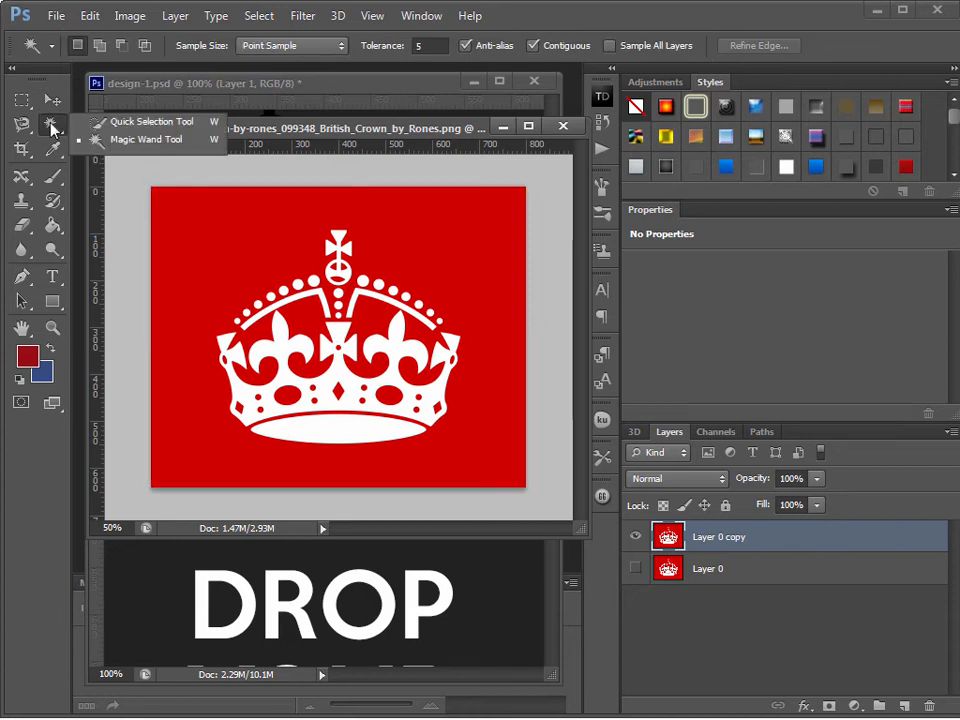
click(119, 141)
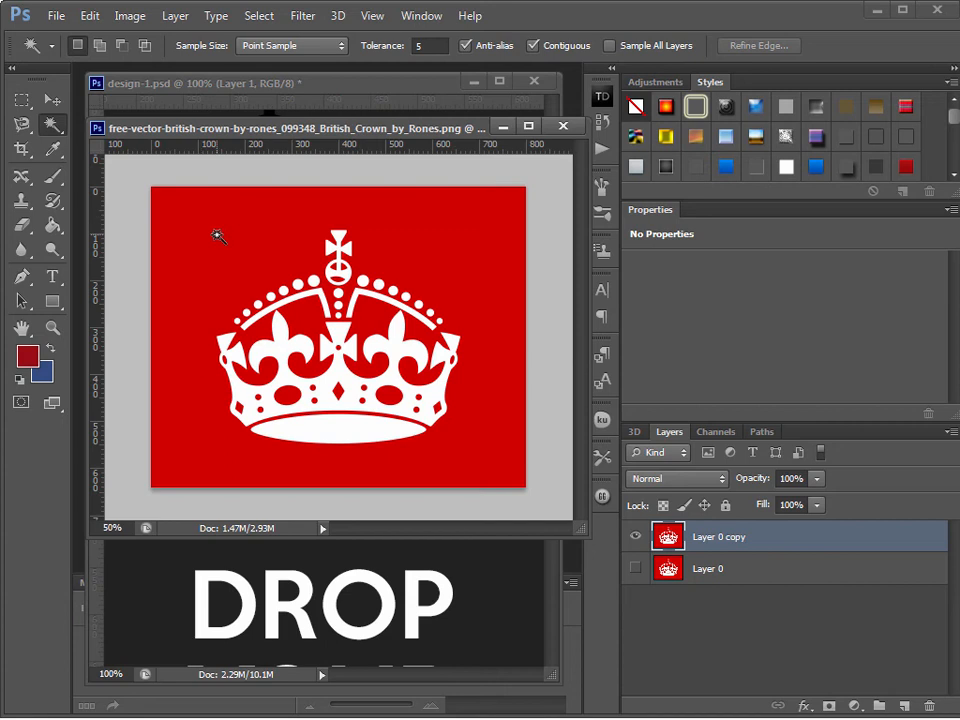
click(217, 236)
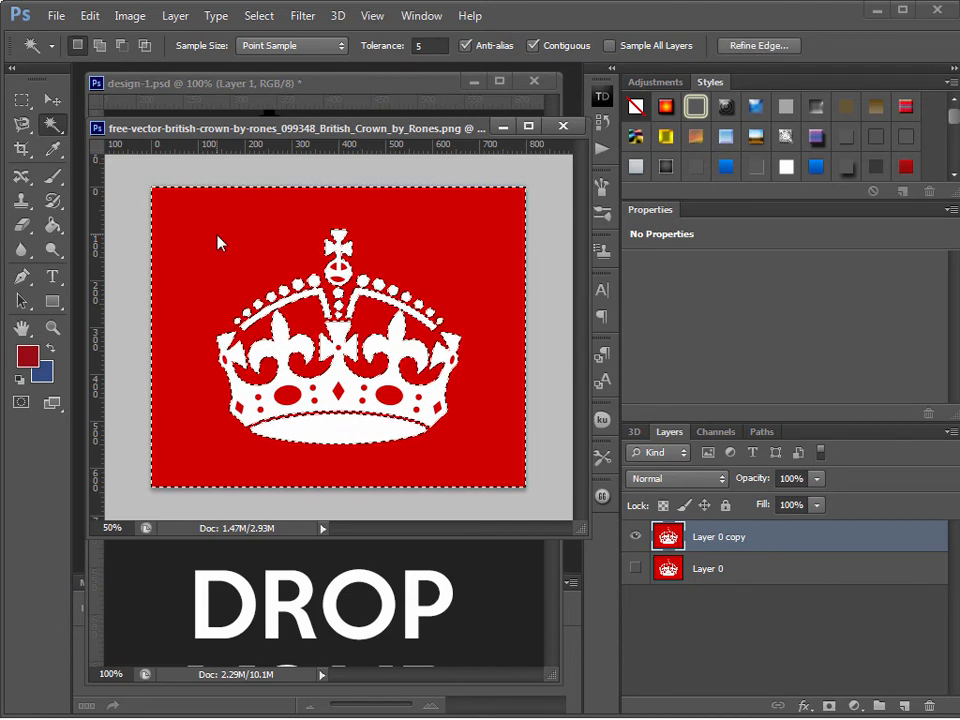
key(Delete)
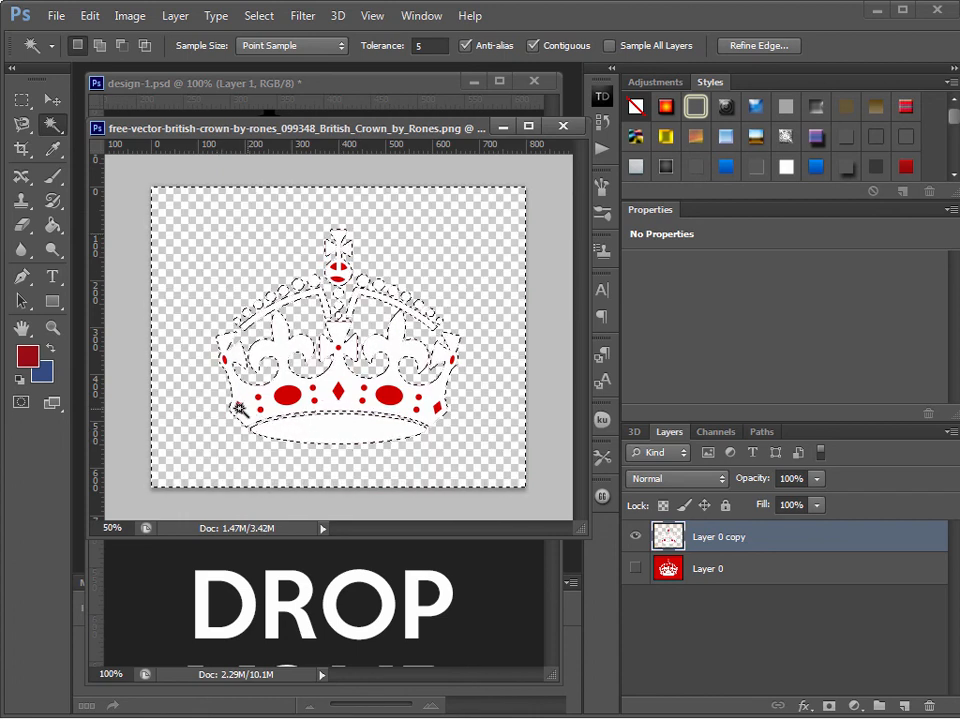
key(ctrl+d)
Step: Delete the red fill of the large oval jewel and small round jewels on the left side of the crown's band
click(287, 394)
key(Delete)
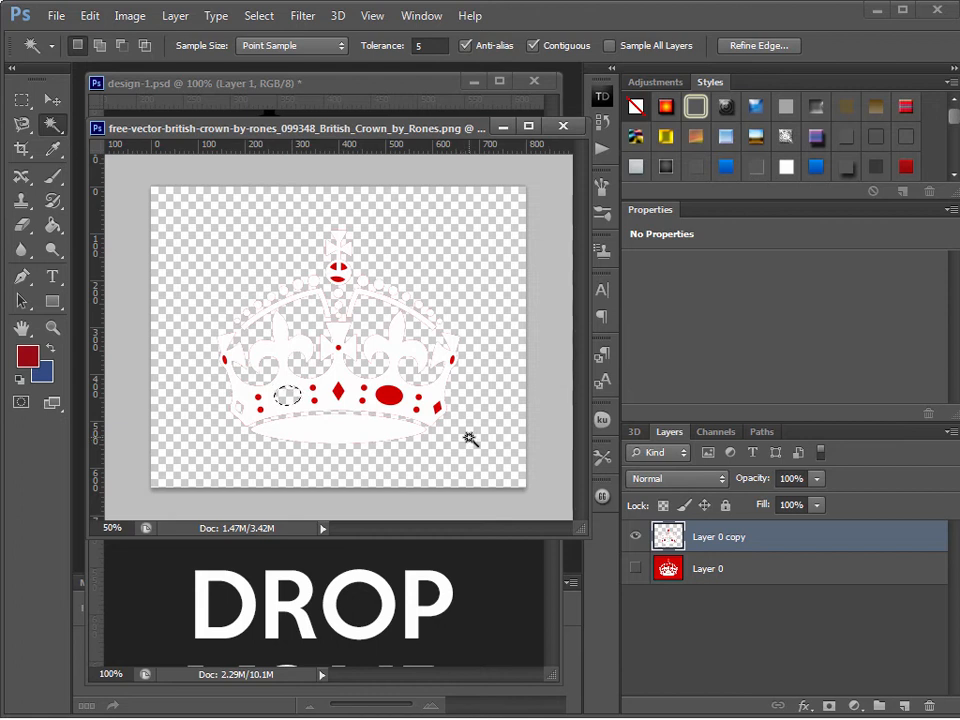
key(ctrl+z)
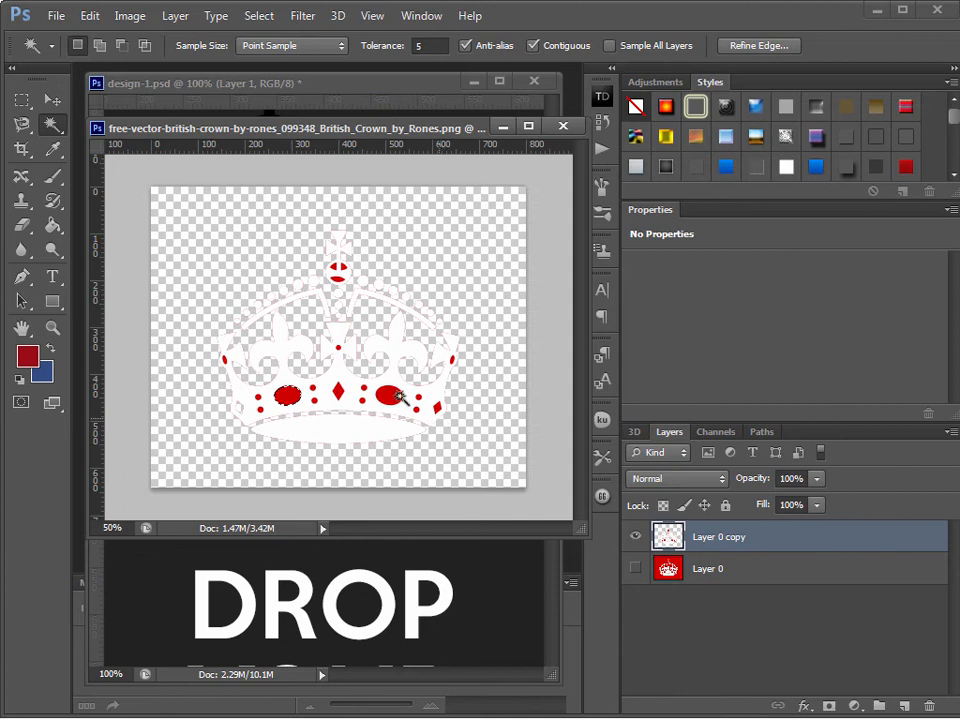
click(52, 327)
click(327, 387)
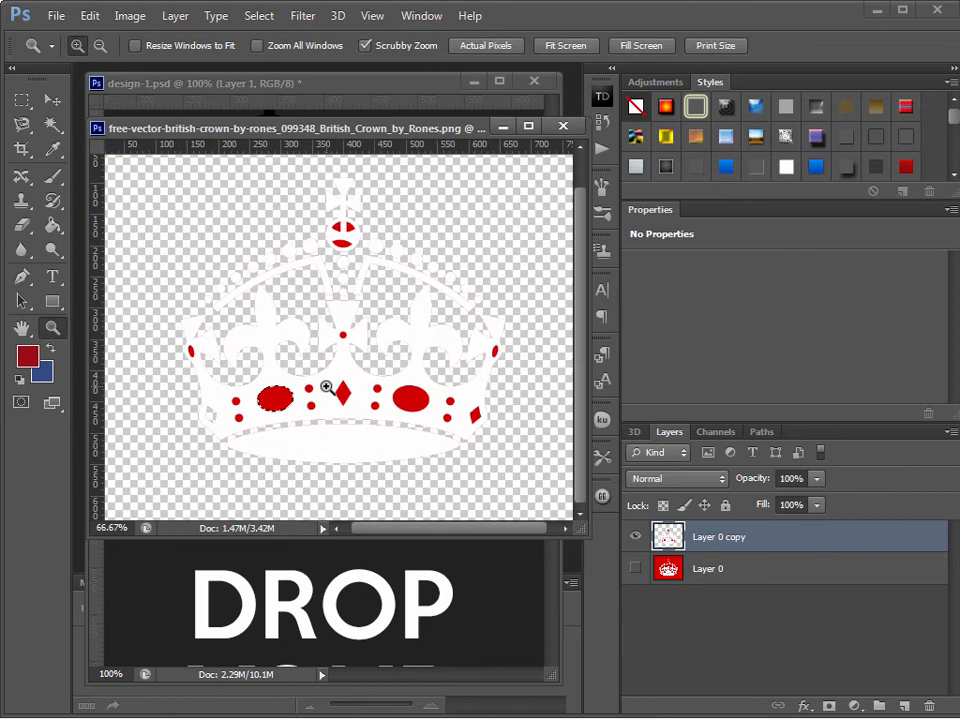
click(311, 390)
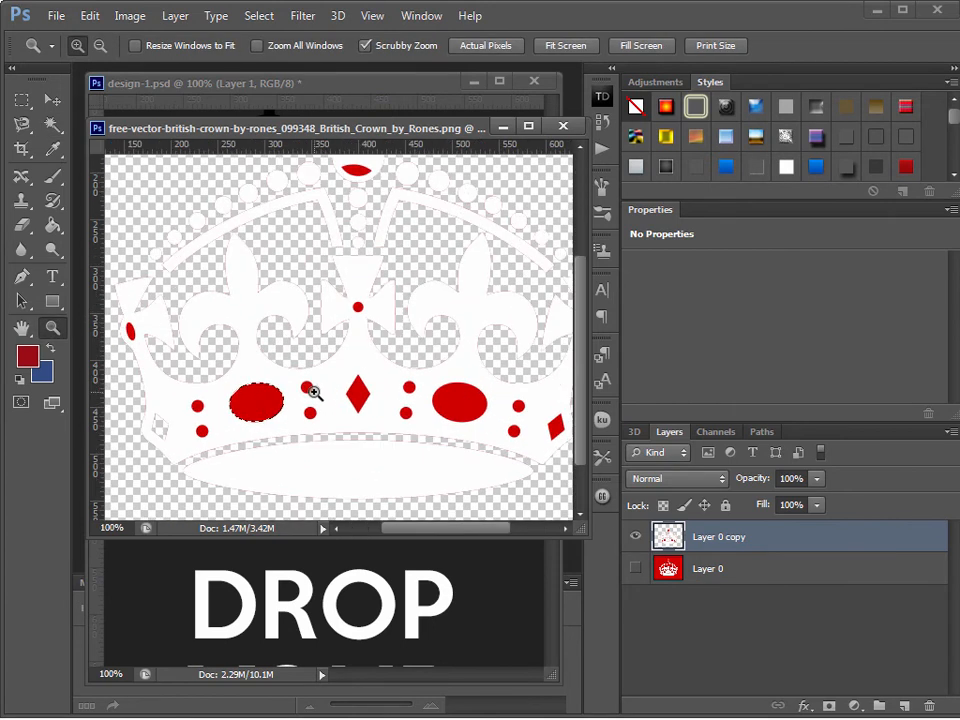
click(52, 124)
key(Delete)
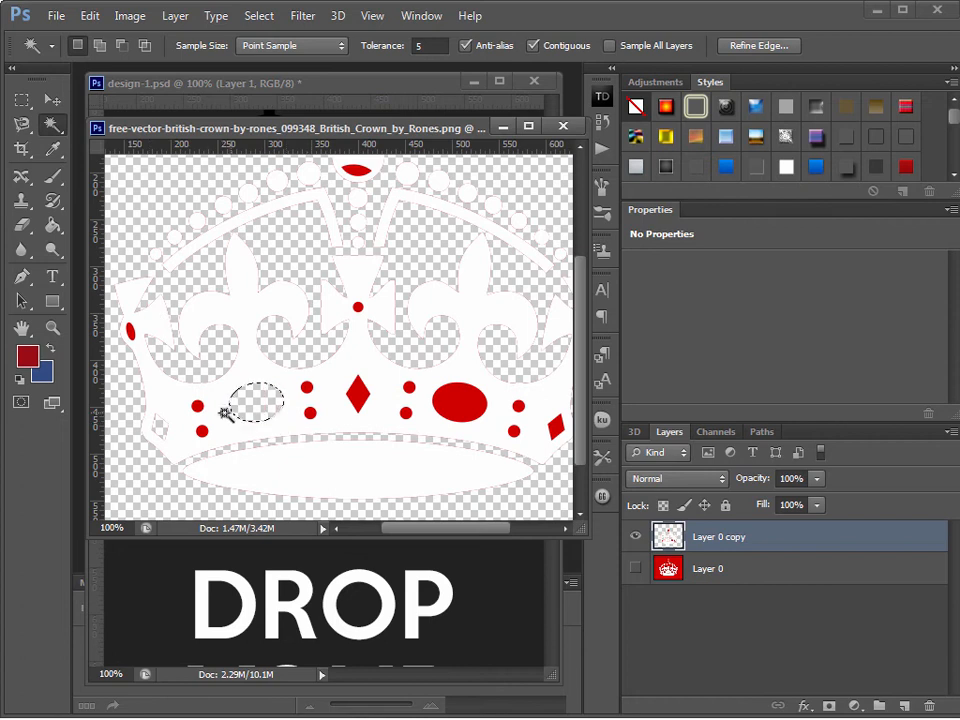
click(197, 404)
key(Delete)
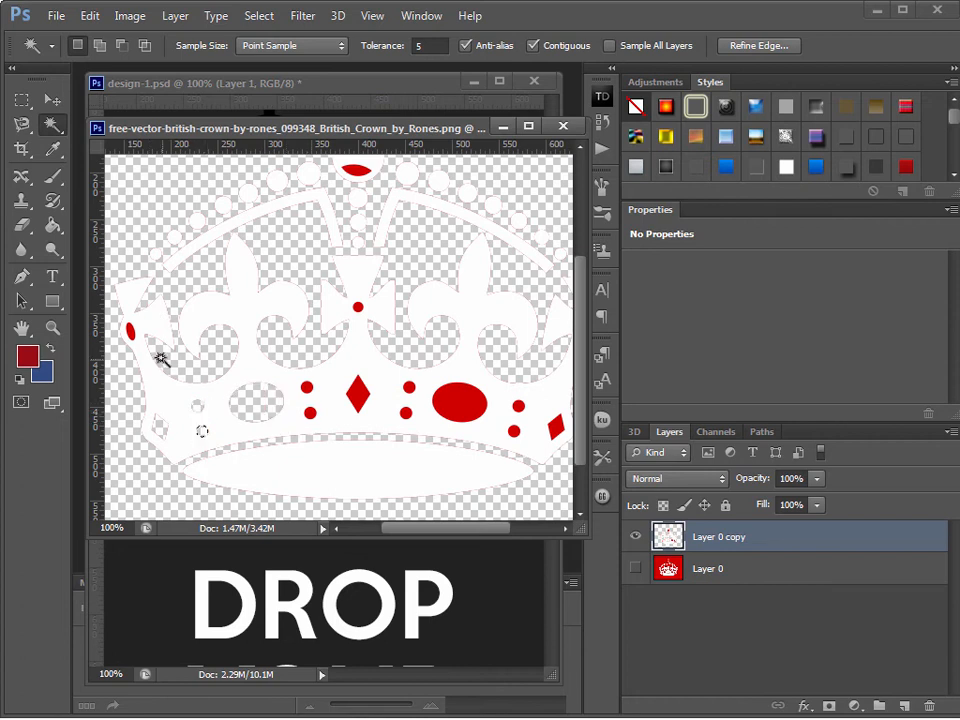
Step: Delete the red areas in the crown's left edge, central cross, central diamond and the two dots left of the diamond
click(131, 330)
key(Delete)
click(358, 307)
key(Delete)
click(357, 393)
key(Delete)
click(306, 387)
key(Delete)
click(311, 414)
key(Delete)
Step: Delete the red dots, large oval and diamond jewel on the right side of the crown's band
click(405, 410)
key(Delete)
click(409, 388)
key(Delete)
click(462, 402)
key(Delete)
click(518, 405)
key(Delete)
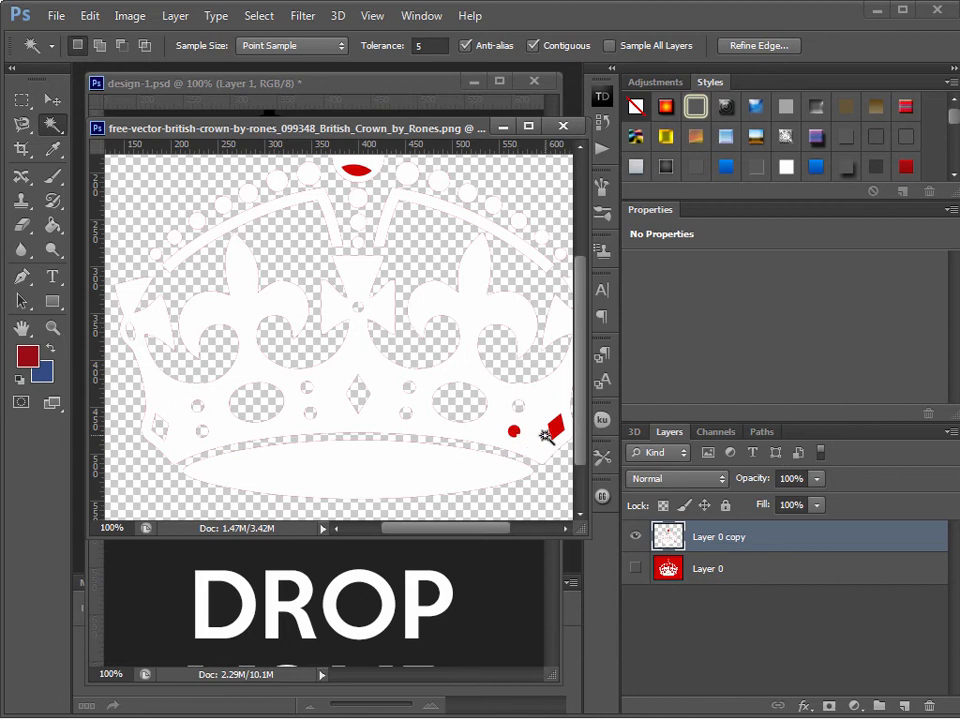
click(514, 431)
key(Delete)
click(553, 427)
key(Delete)
Step: Delete the remaining red areas in the orb beneath the cross and in the oval at the crown's right edge
click(356, 168)
key(Delete)
drag(410, 537, 450, 538)
click(450, 332)
key(Delete)
scroll(448, 340, up, 3)
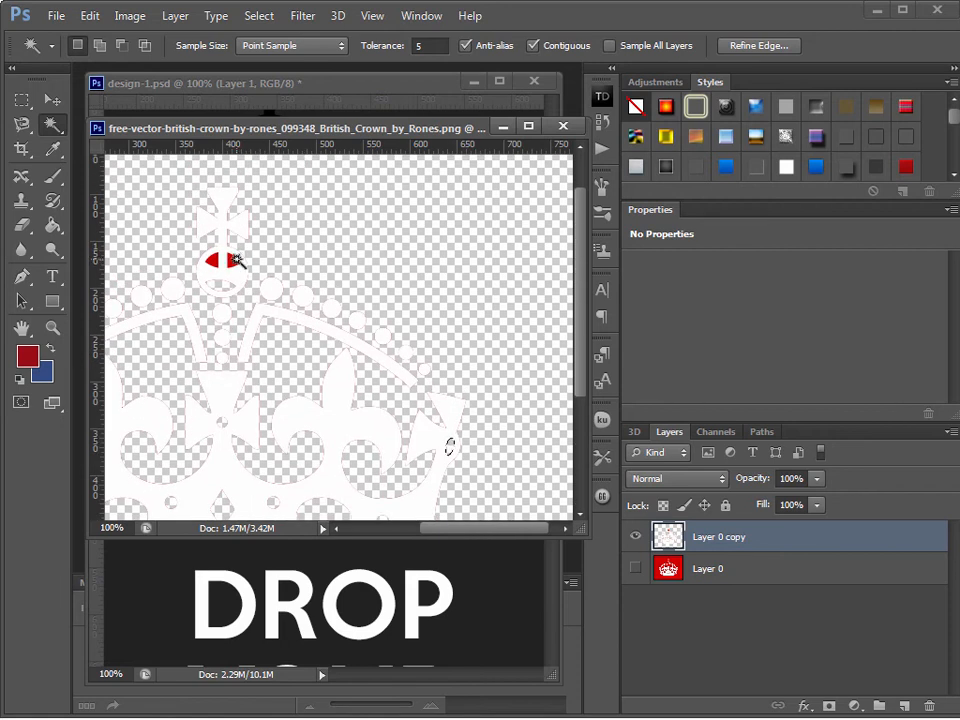
click(229, 261)
key(Delete)
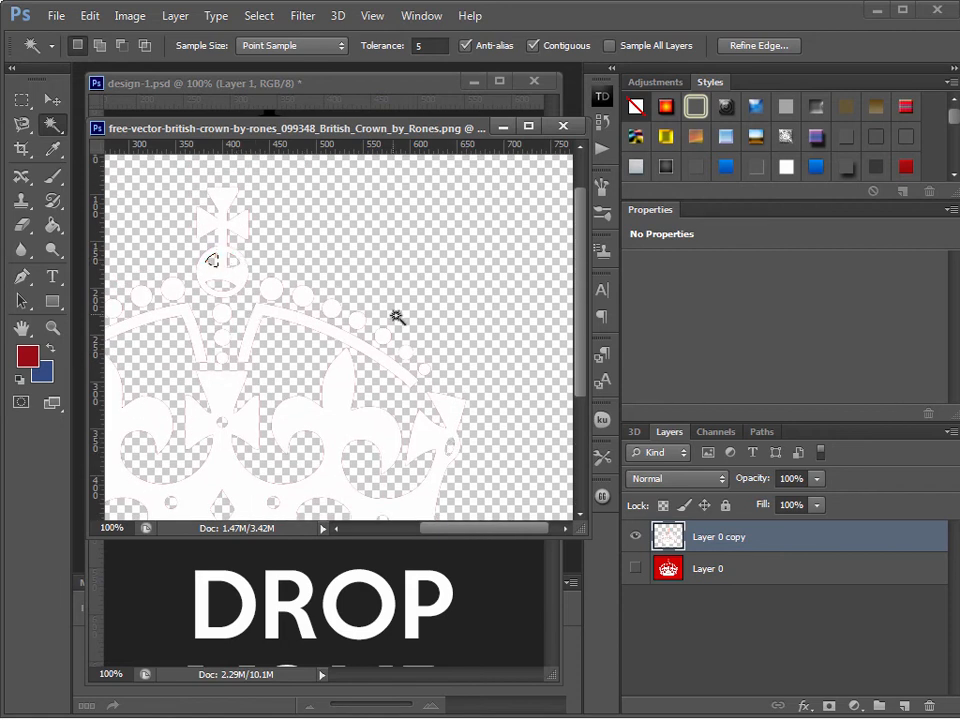
Step: Enlarge the crown document's window to show the whole cleaned crown, and move it beside design-1.psd
drag(480, 538, 404, 541)
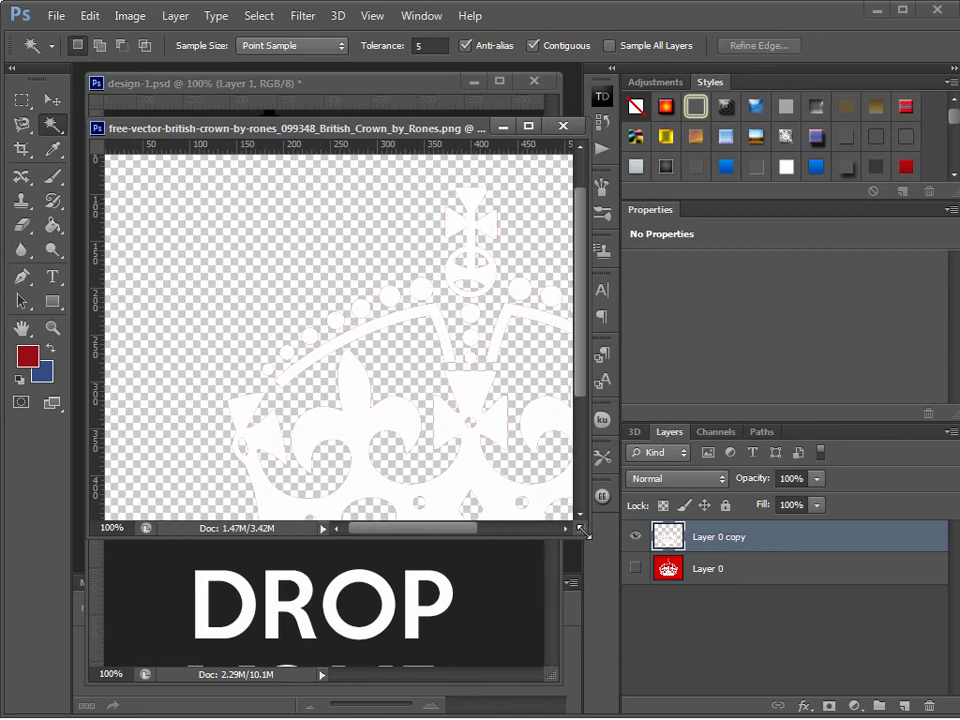
drag(581, 533, 830, 670)
click(50, 100)
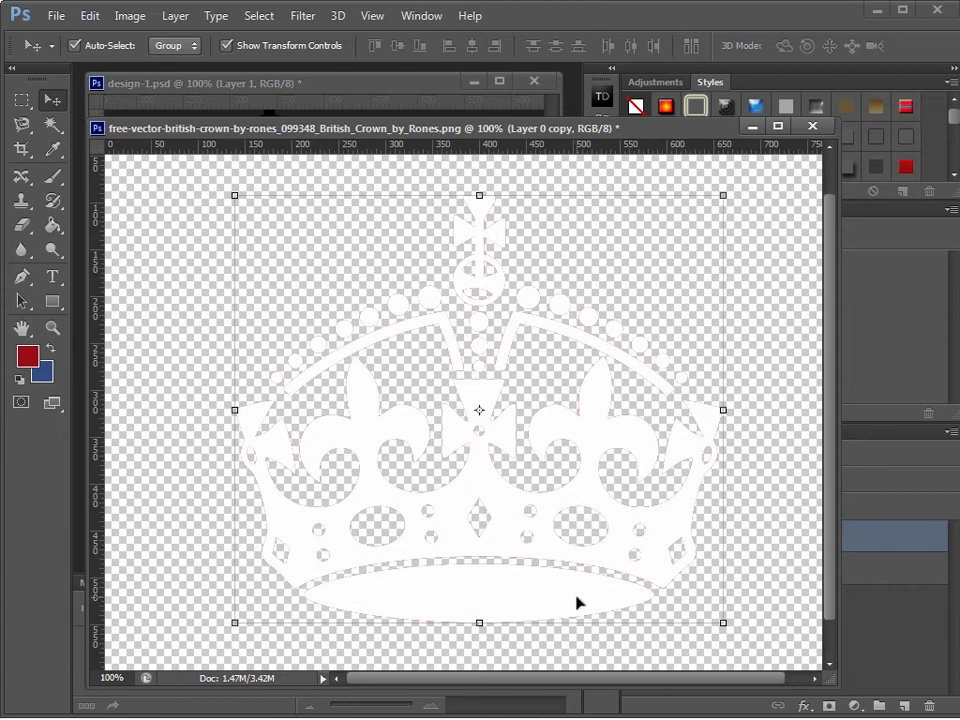
drag(456, 130, 934, 120)
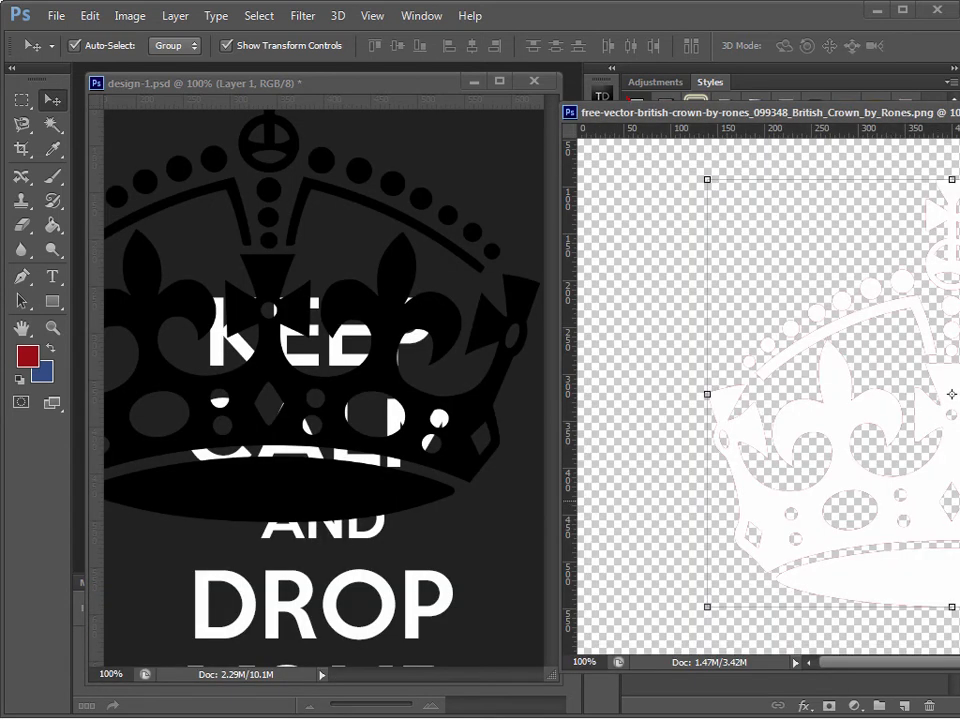
Step: Try placing the cleaned white crown over the text in design-1.psd, moving the crown document's window out of the way
drag(893, 515, 439, 553)
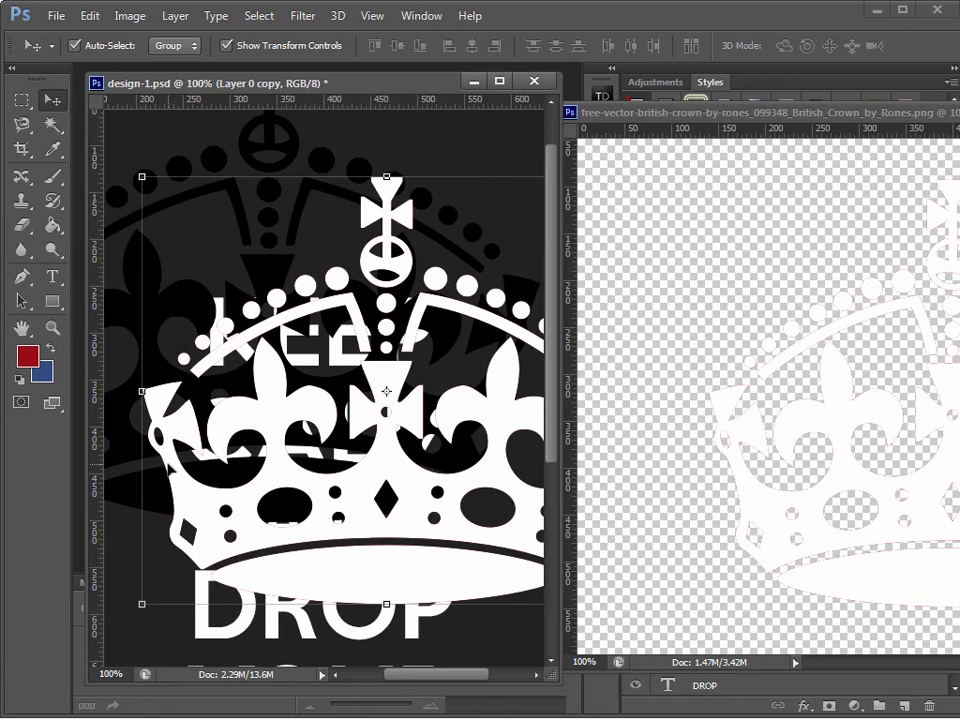
mouse_move(362, 587)
mouse_down()
mouse_move(308, 607)
mouse_move(345, 607)
mouse_move(345, 592)
mouse_up()
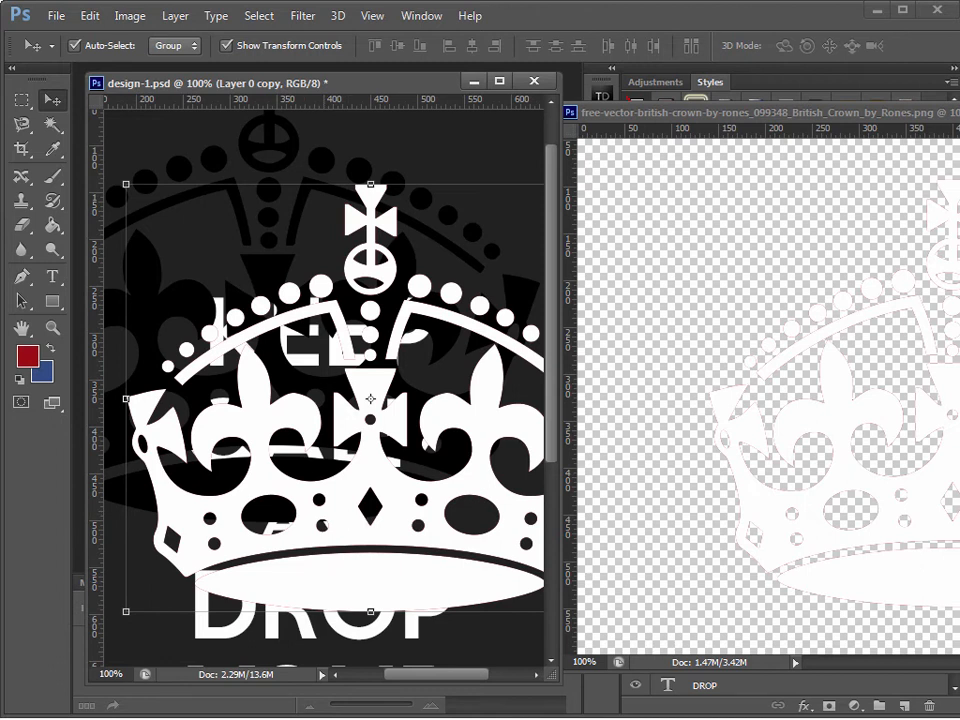
click(703, 156)
key(ctrl+w)
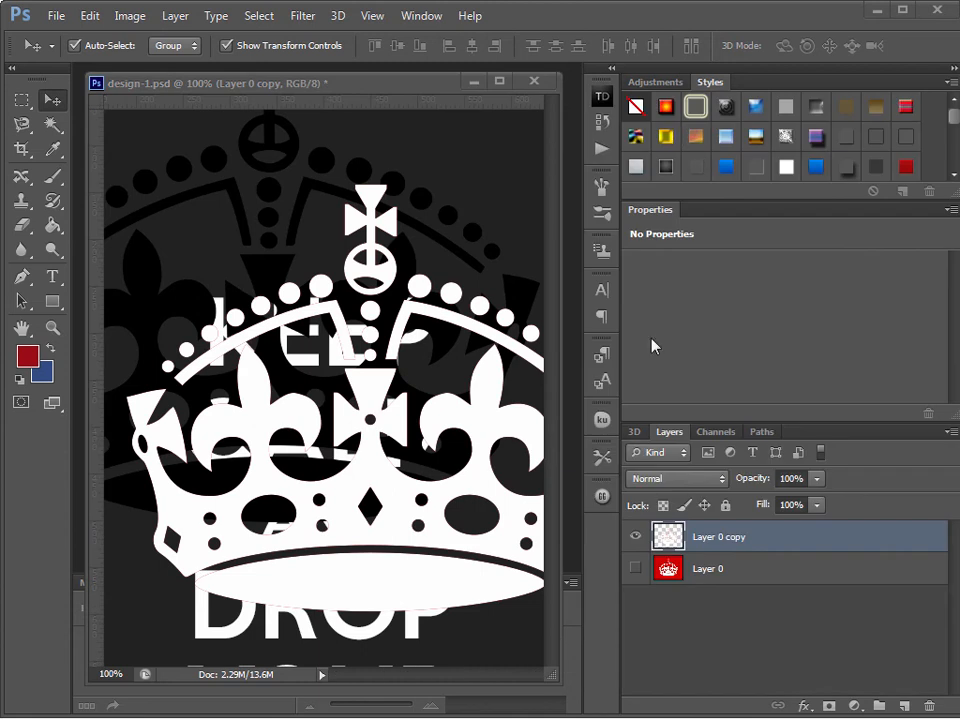
drag(433, 496, 340, 366)
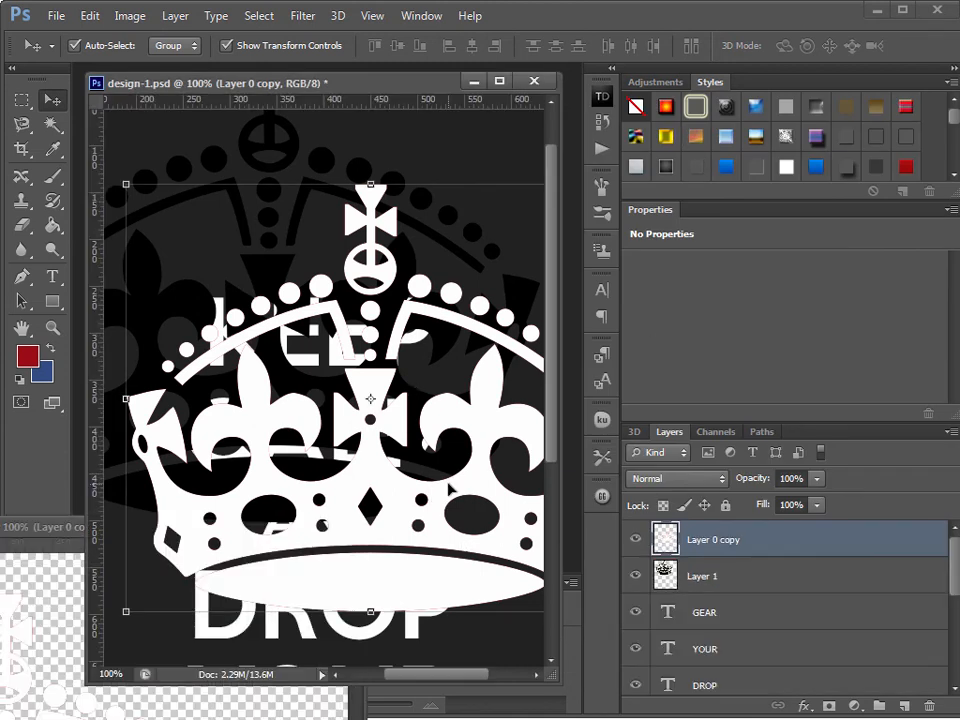
Step: Apply a white Color Overlay at 100% opacity to the Layer 0 copy crown in design-1.psd
double_click(791, 544)
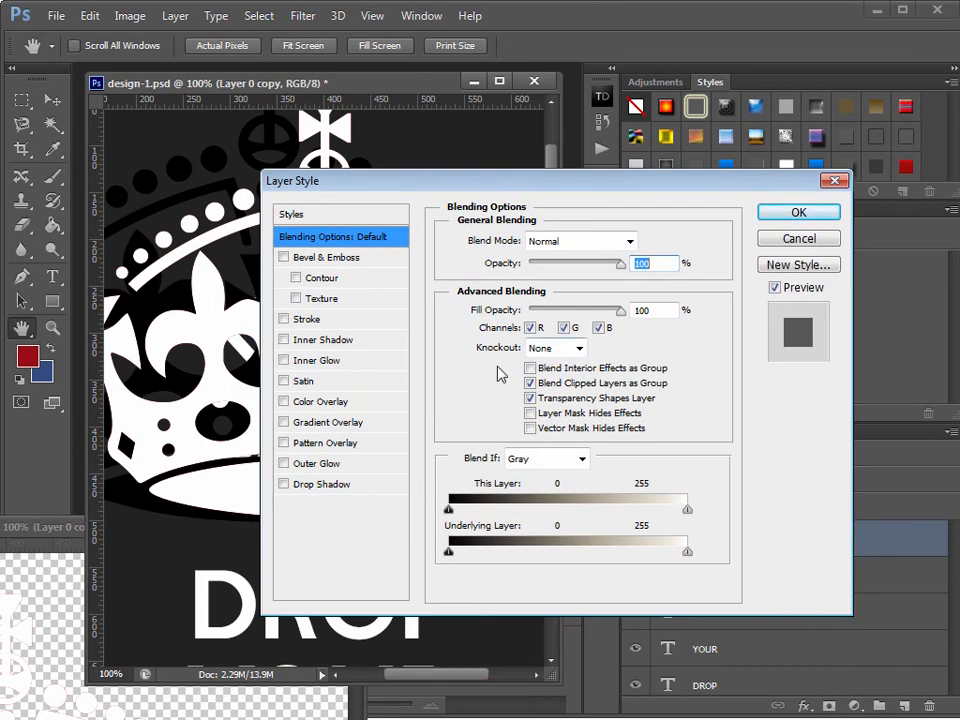
click(283, 401)
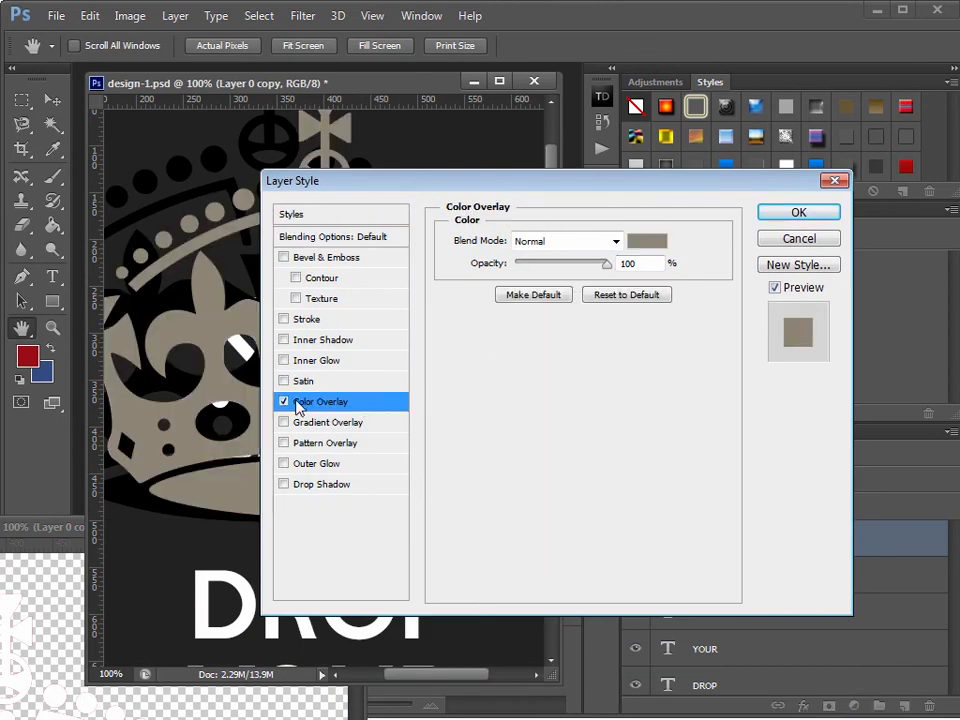
click(640, 245)
click(356, 411)
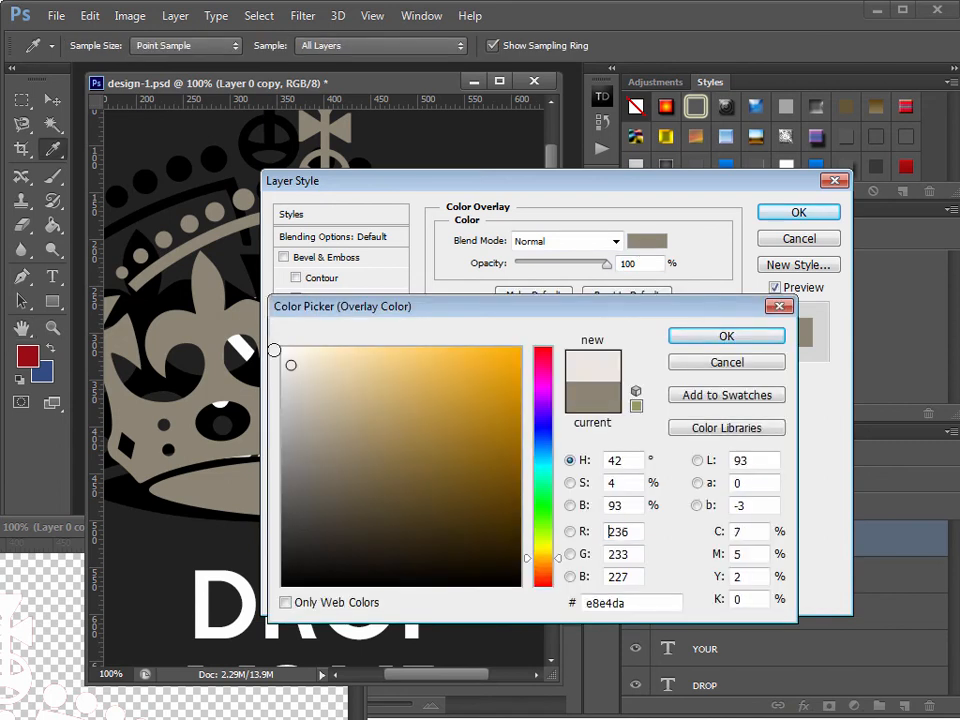
click(284, 349)
click(740, 338)
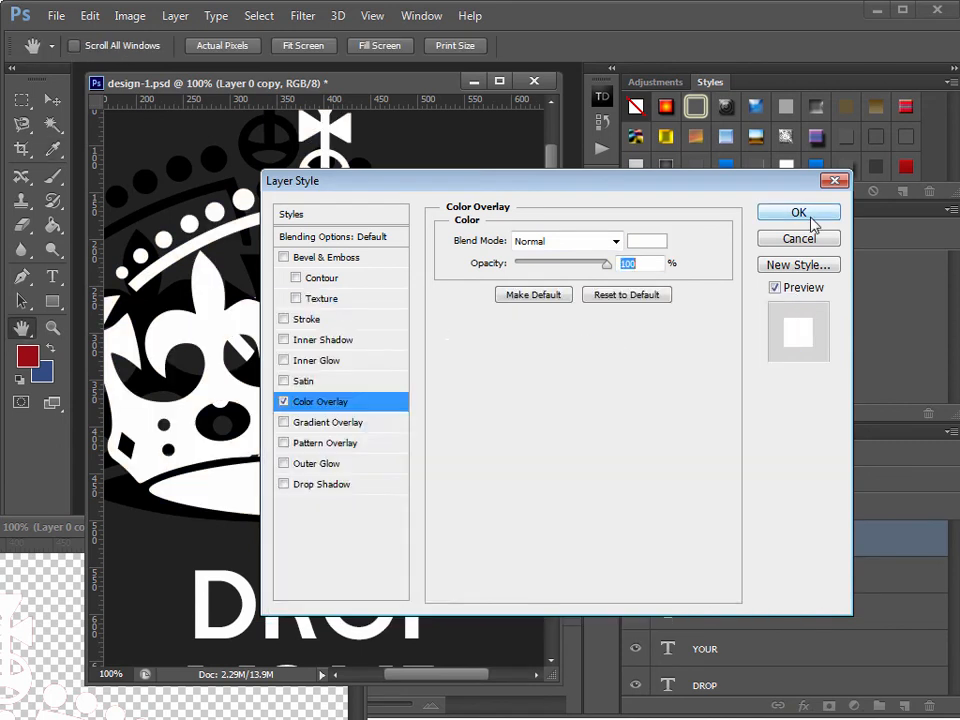
click(806, 218)
Step: Move the white crown down over the lower text and shift the black Layer 1 crown slightly to compare them
drag(352, 495, 350, 589)
drag(274, 251, 272, 399)
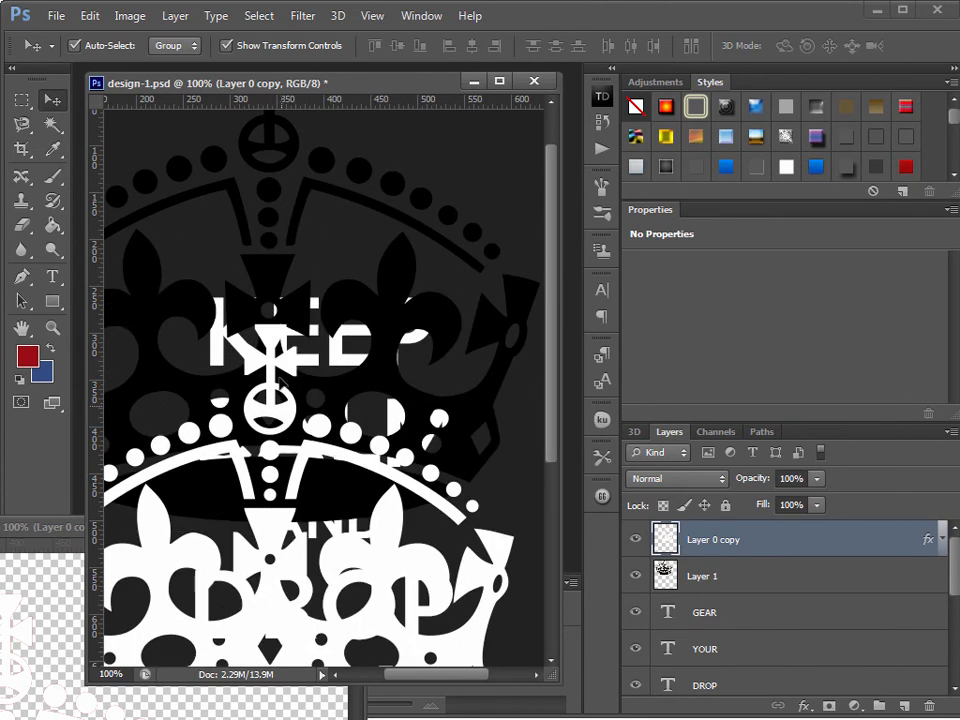
click(310, 200)
drag(310, 200, 322, 210)
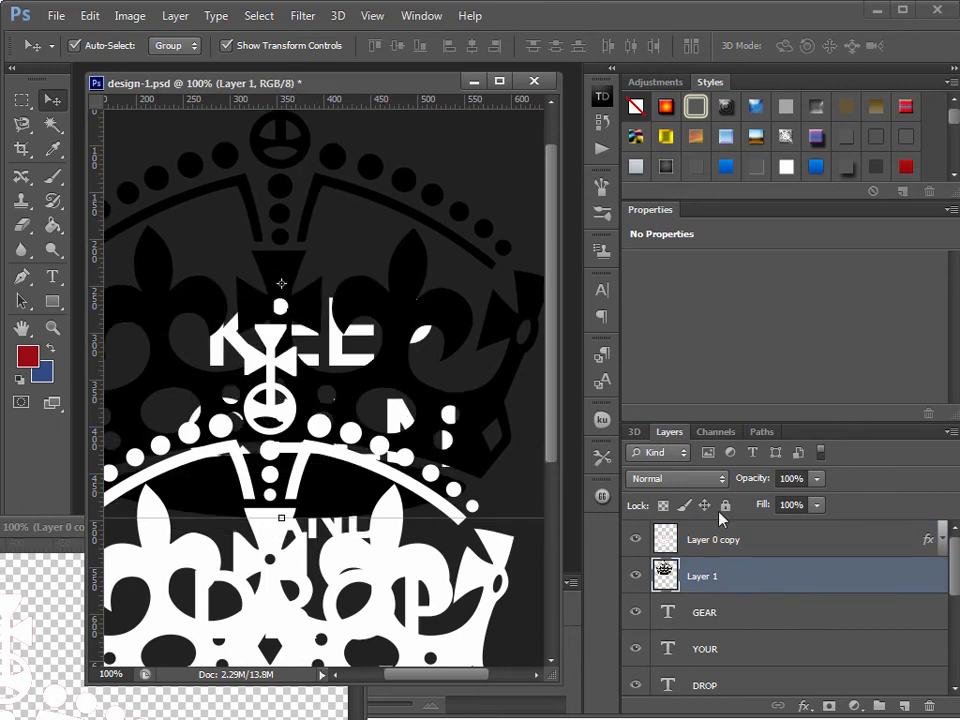
Step: Apply a white Color Overlay to the black crown on Layer 1
double_click(751, 582)
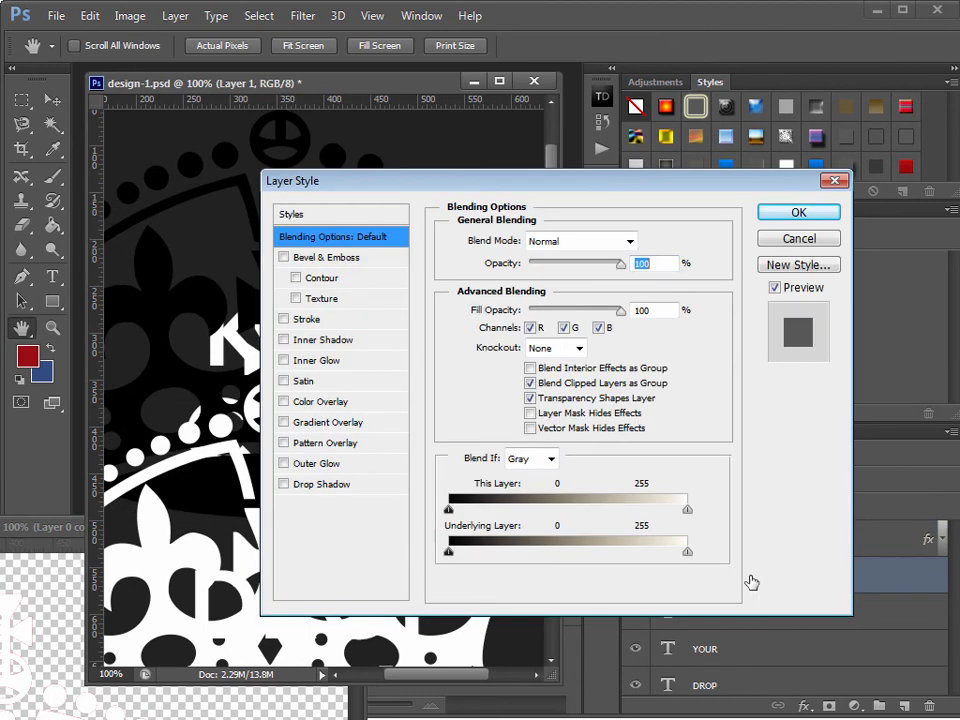
click(360, 401)
click(647, 241)
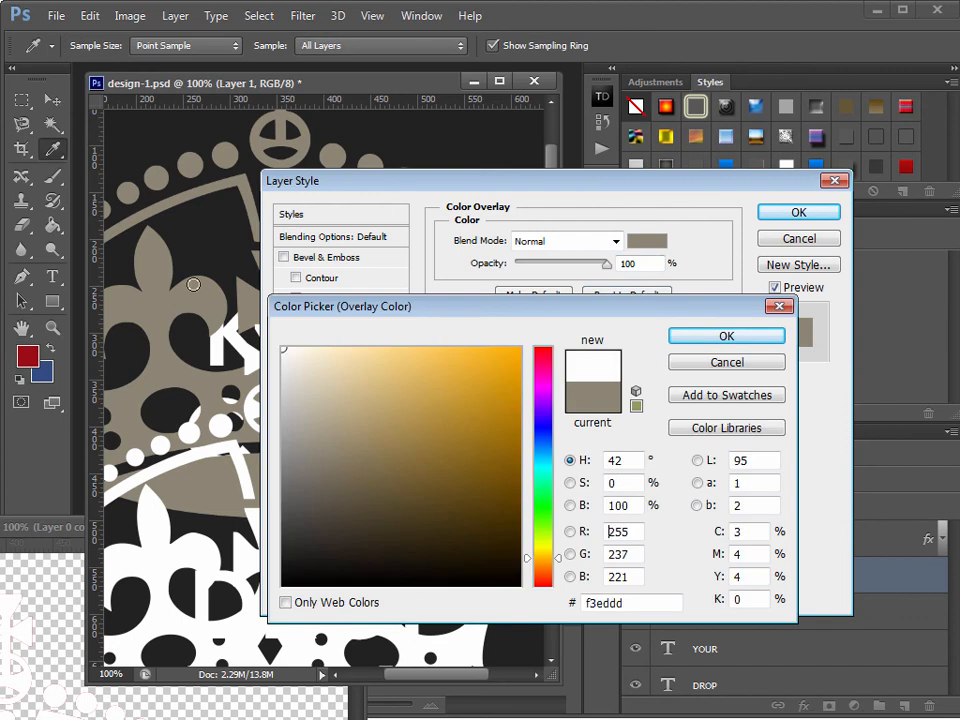
click(283, 349)
click(751, 337)
click(814, 214)
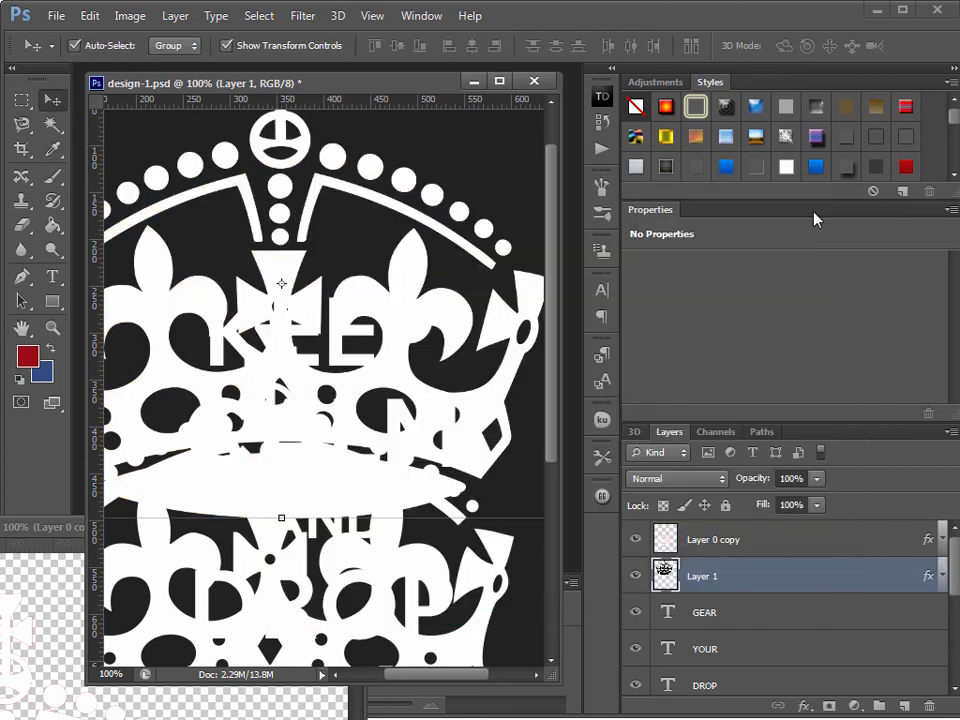
Step: Delete the Layer 0 copy crown from design-1.psd and reposition the Layer 1 crown over the upper text
drag(281, 284, 296, 394)
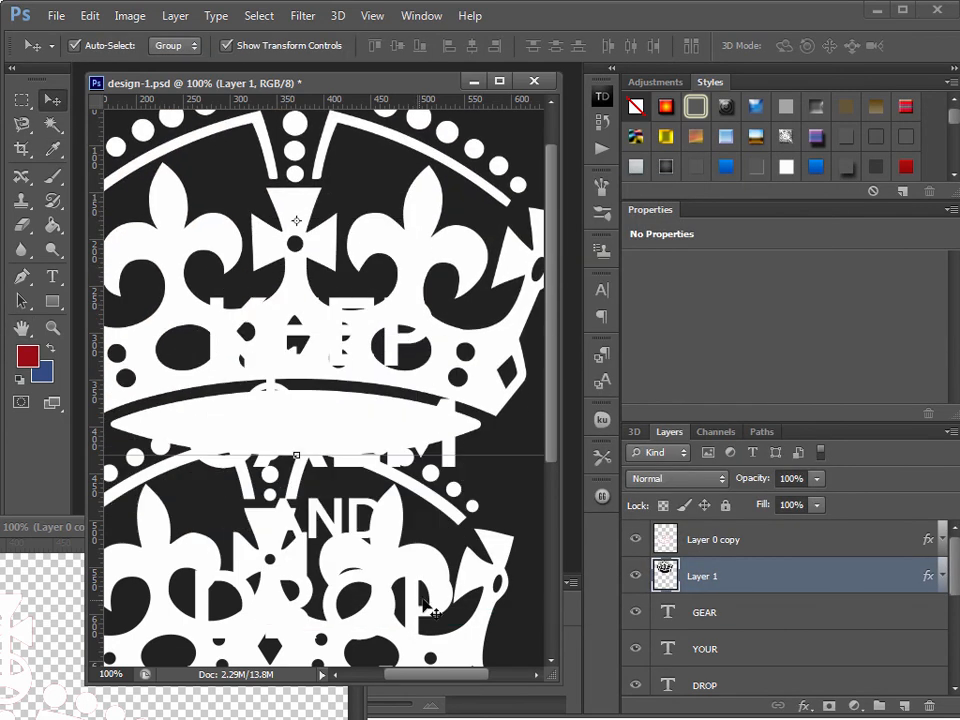
key(Delete)
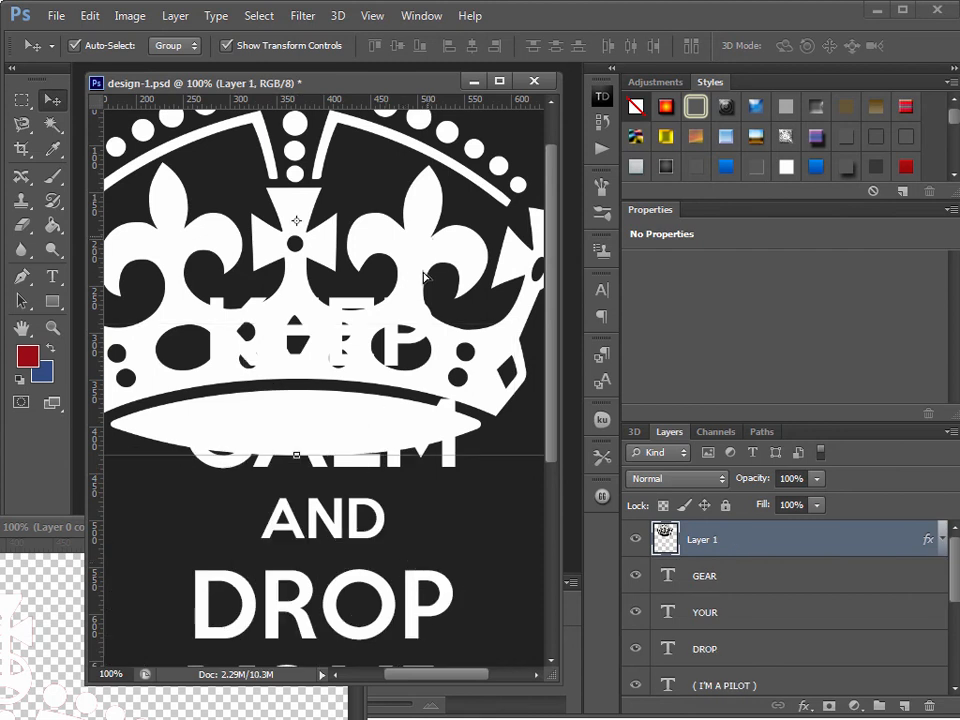
drag(324, 182, 289, 298)
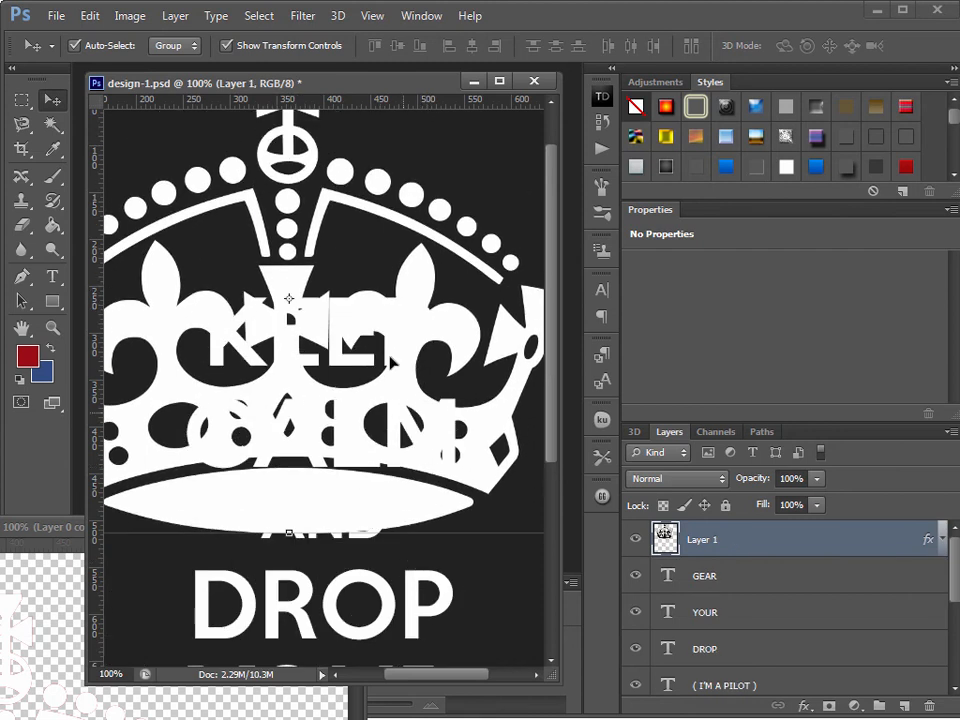
Step: Delete the Layer 0 copy crown from the British Crown PNG and make the original red Layer 0 visible
drag(25, 530, 420, 82)
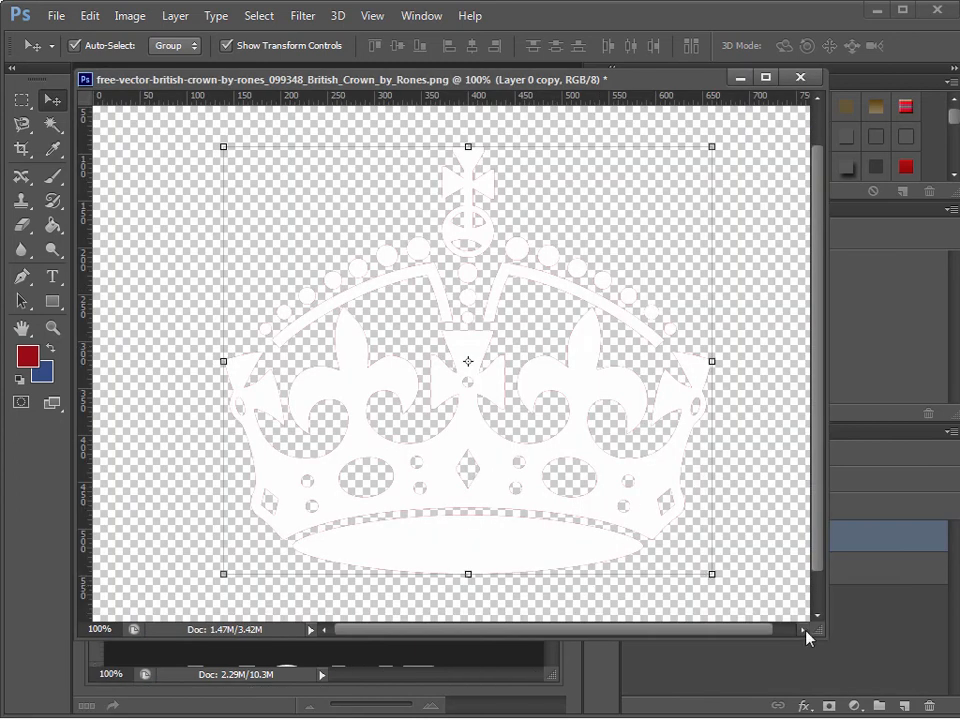
drag(816, 630, 878, 690)
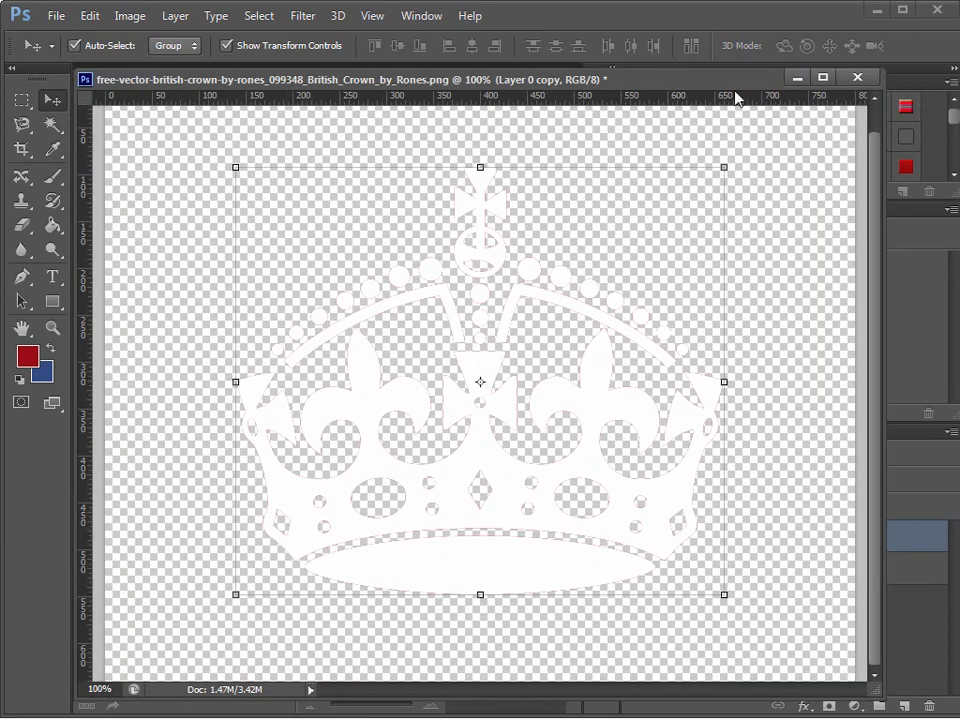
key(ctrl+Tab)
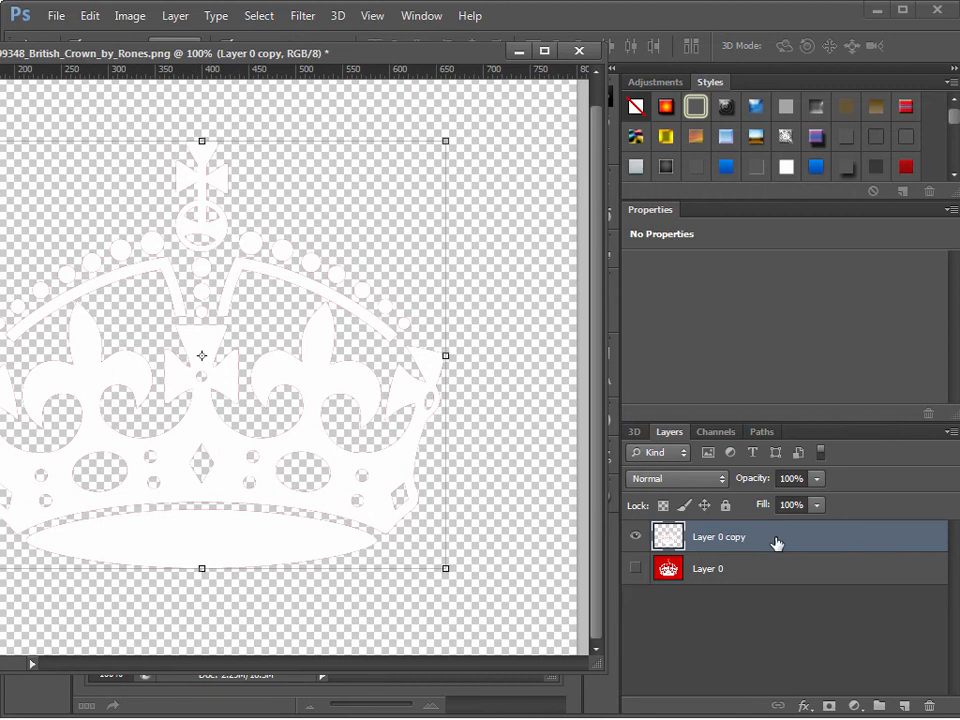
key(Delete)
click(636, 537)
Step: Duplicate Layer 0 in the crown PNG and hide the original, keeping only the copy visible
right_click(750, 540)
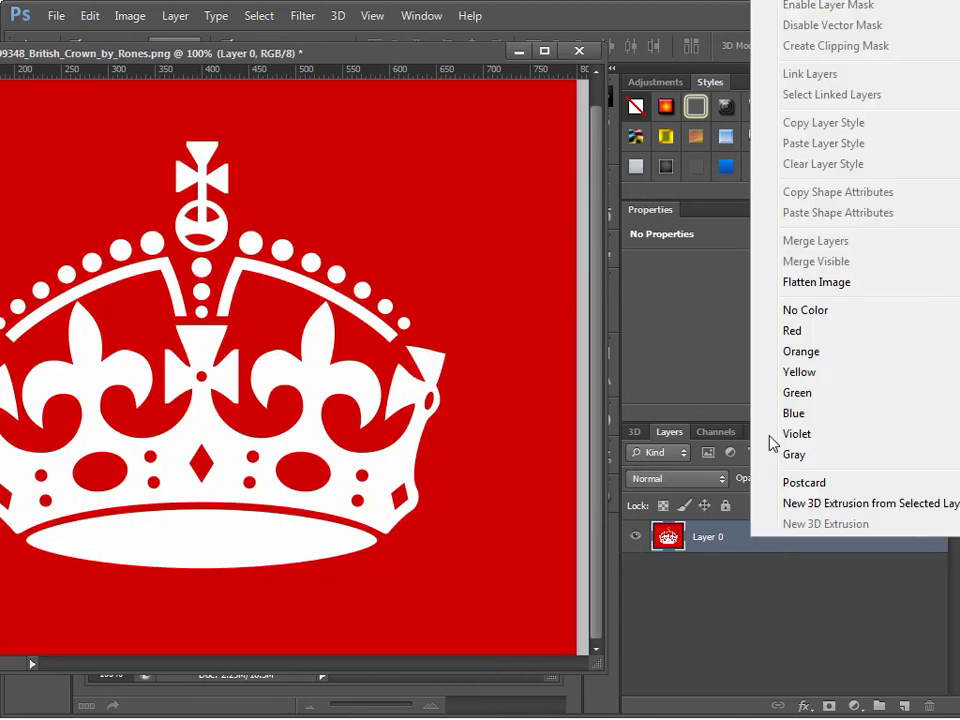
click(800, 2)
click(724, 216)
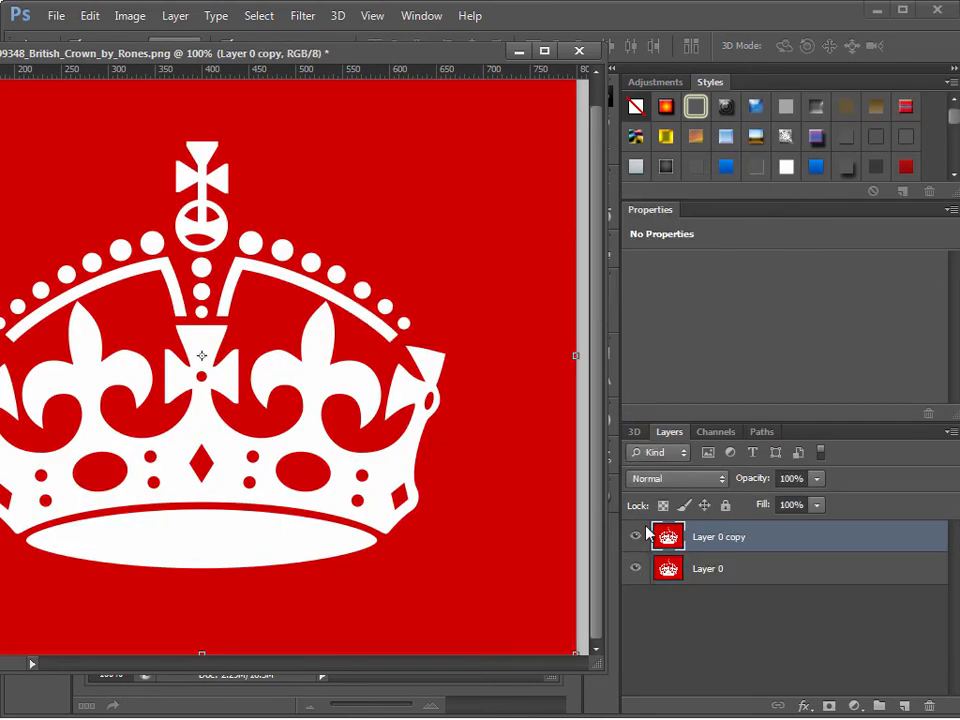
click(519, 50)
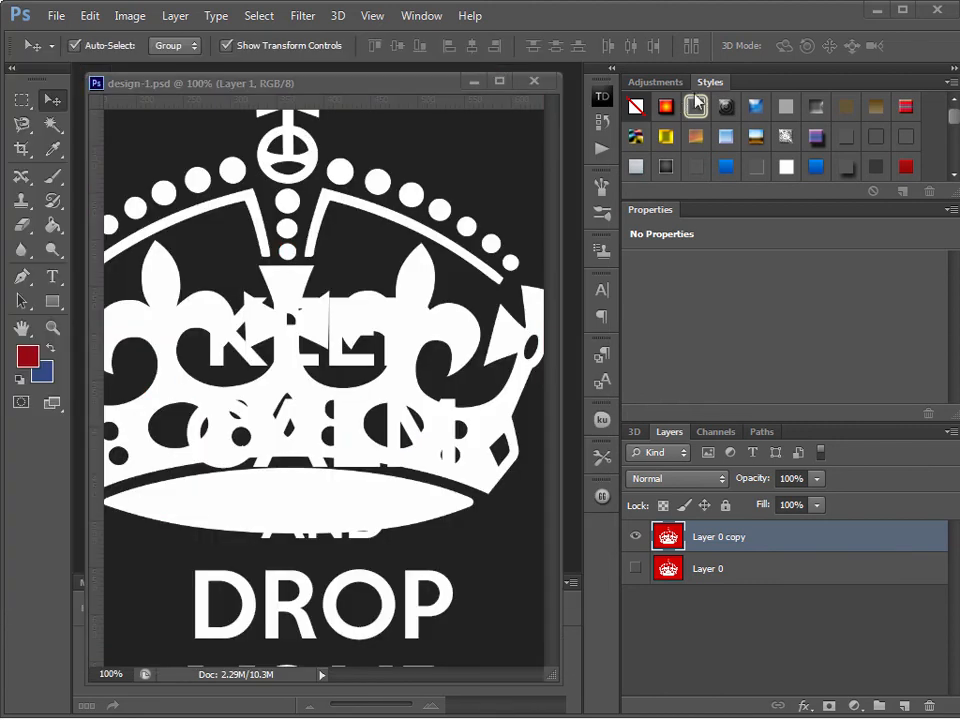
key(ctrl+Tab)
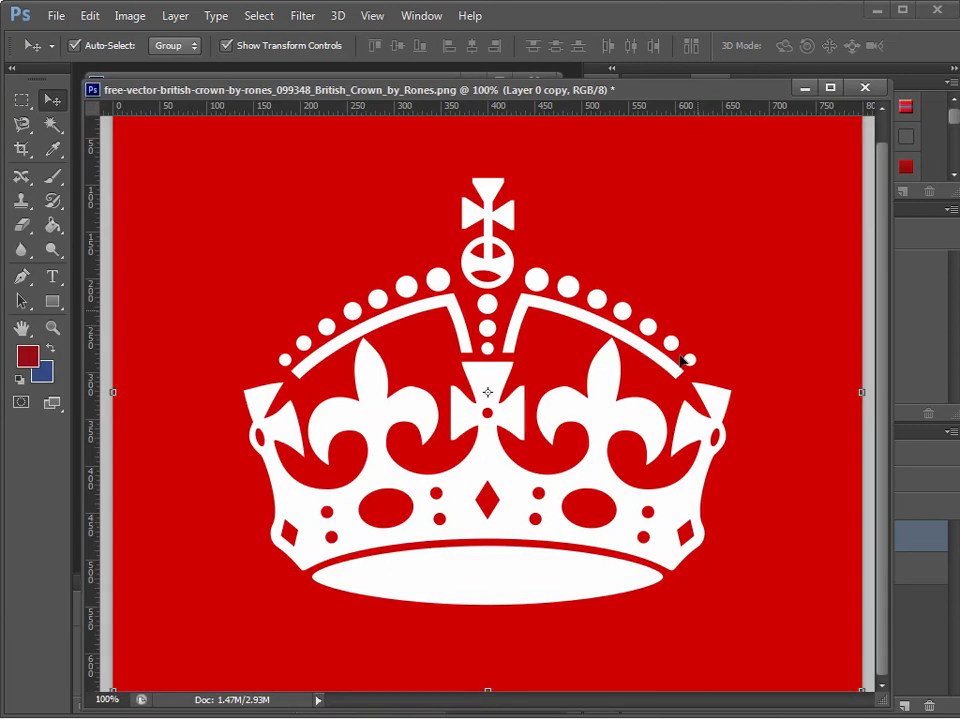
key(ctrl+Tab)
key(ctrl+Tab)
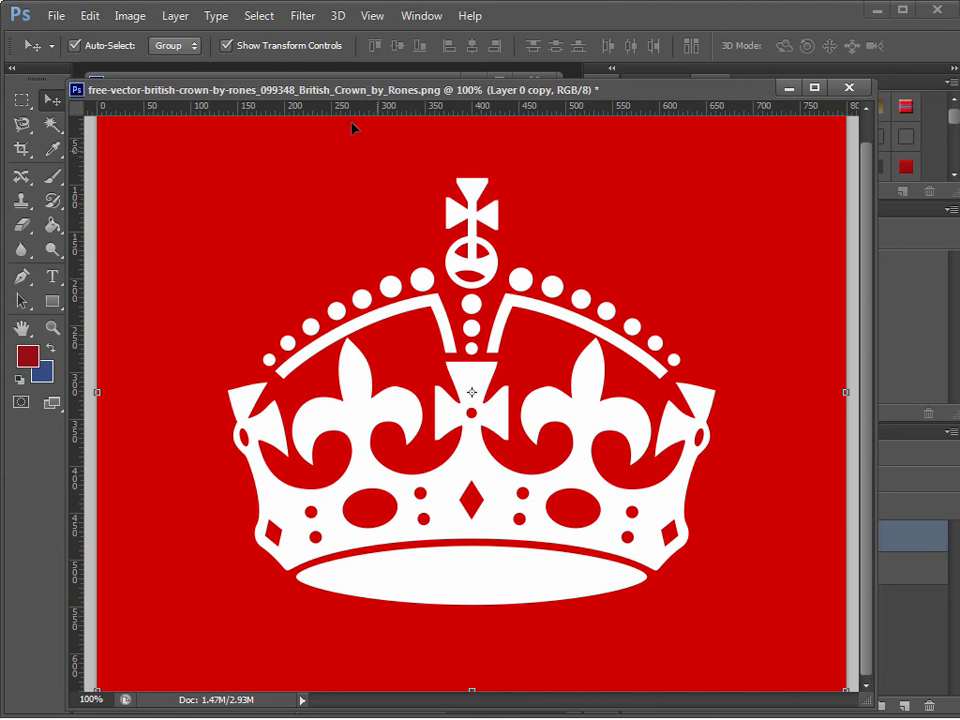
Step: Select the red background of Layer 0 copy by sampling it with Color Range, delete it and deselect
click(259, 16)
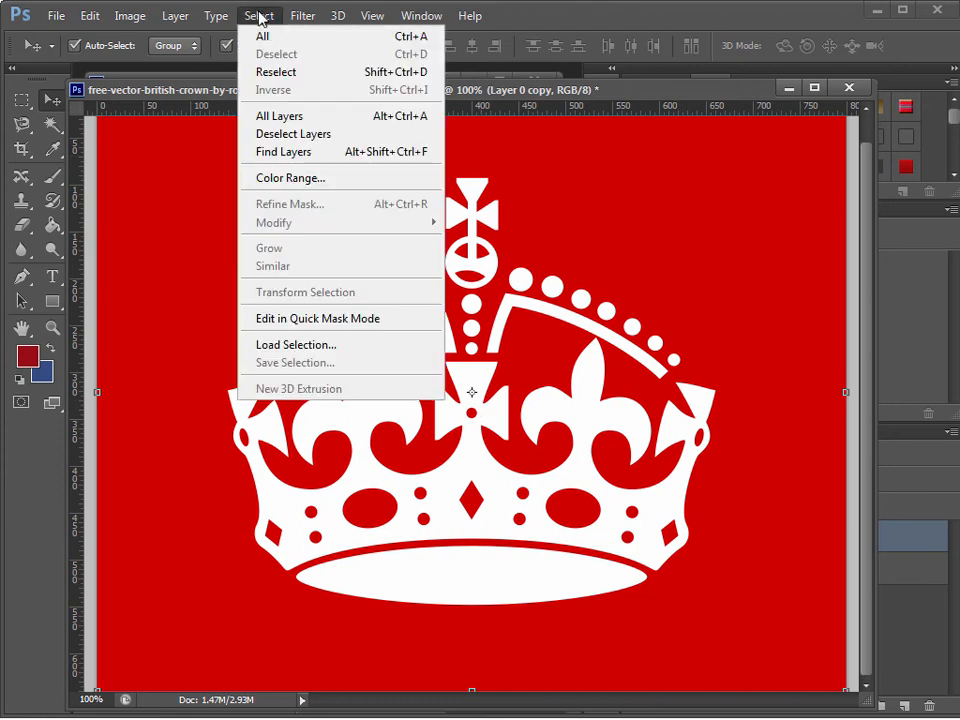
click(294, 181)
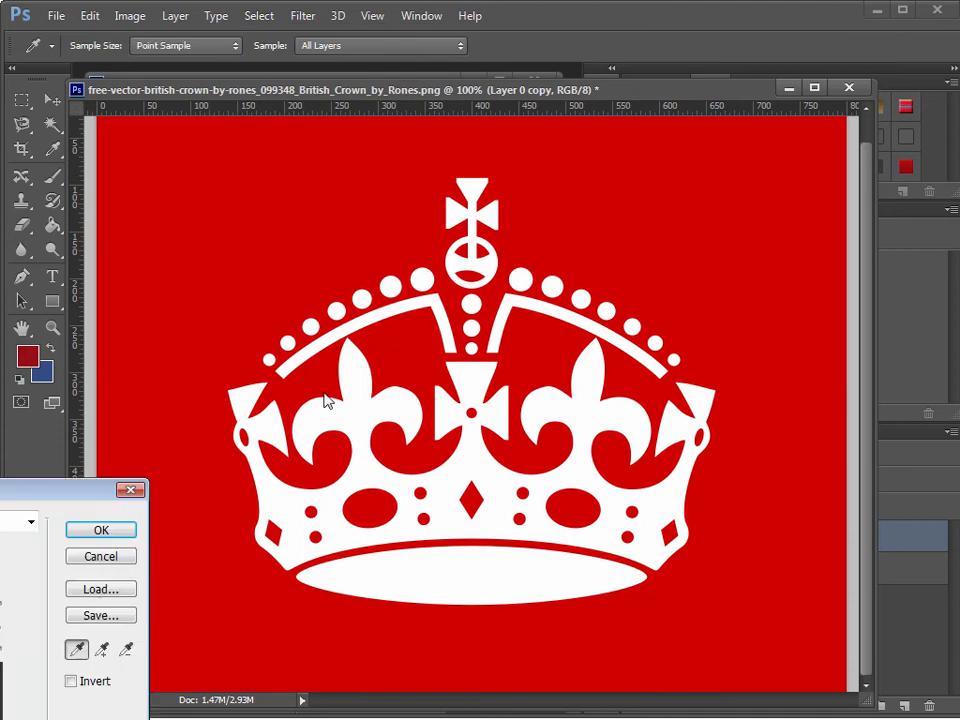
drag(345, 237, 349, 306)
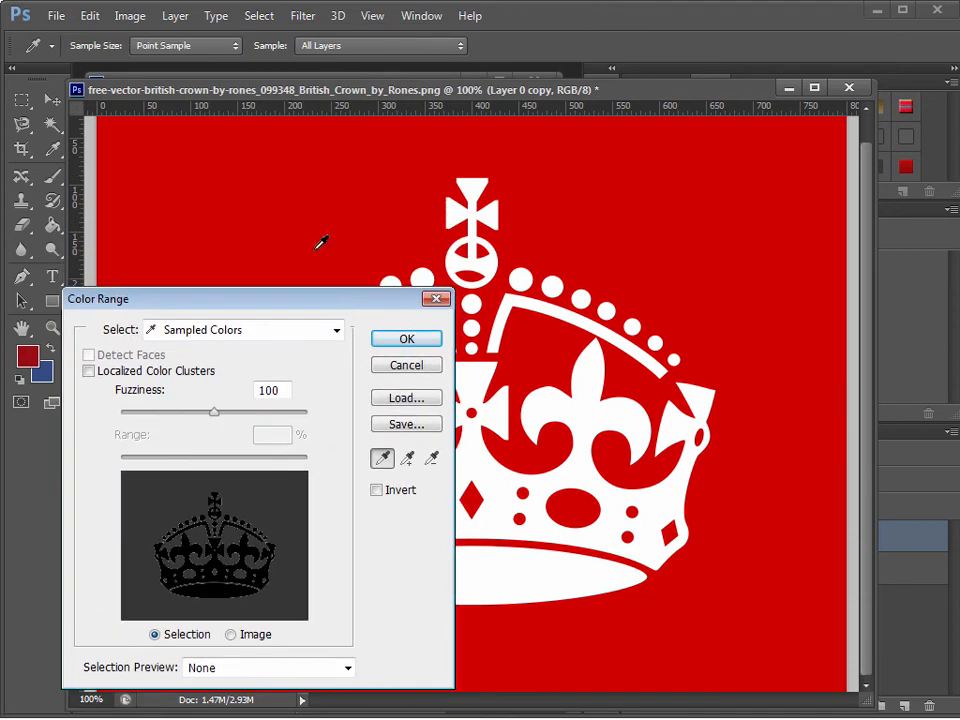
click(324, 184)
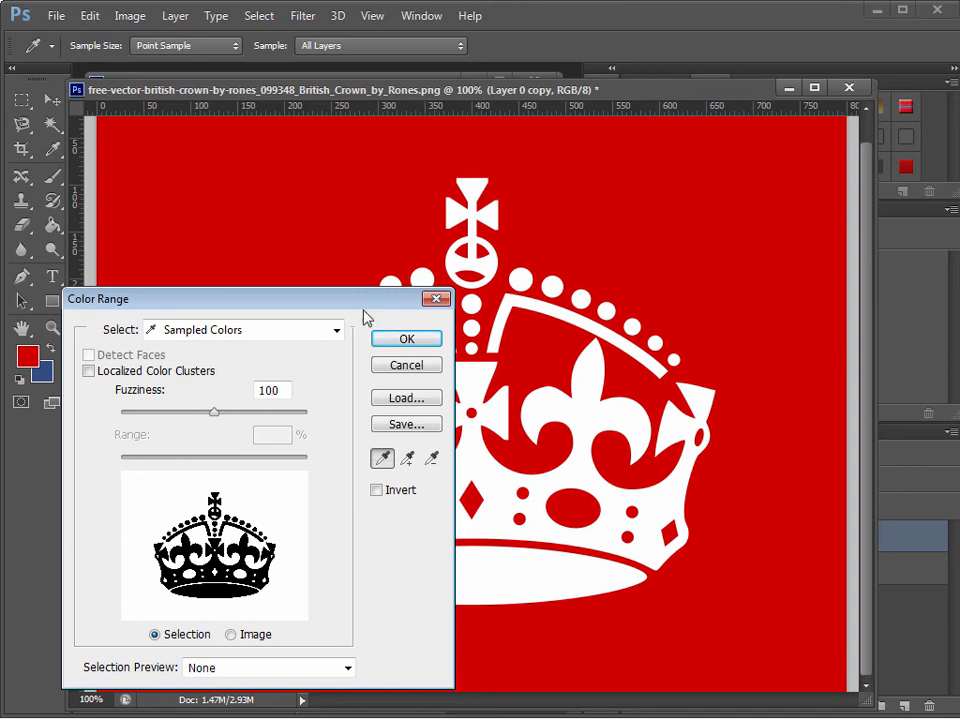
click(394, 337)
key(v)
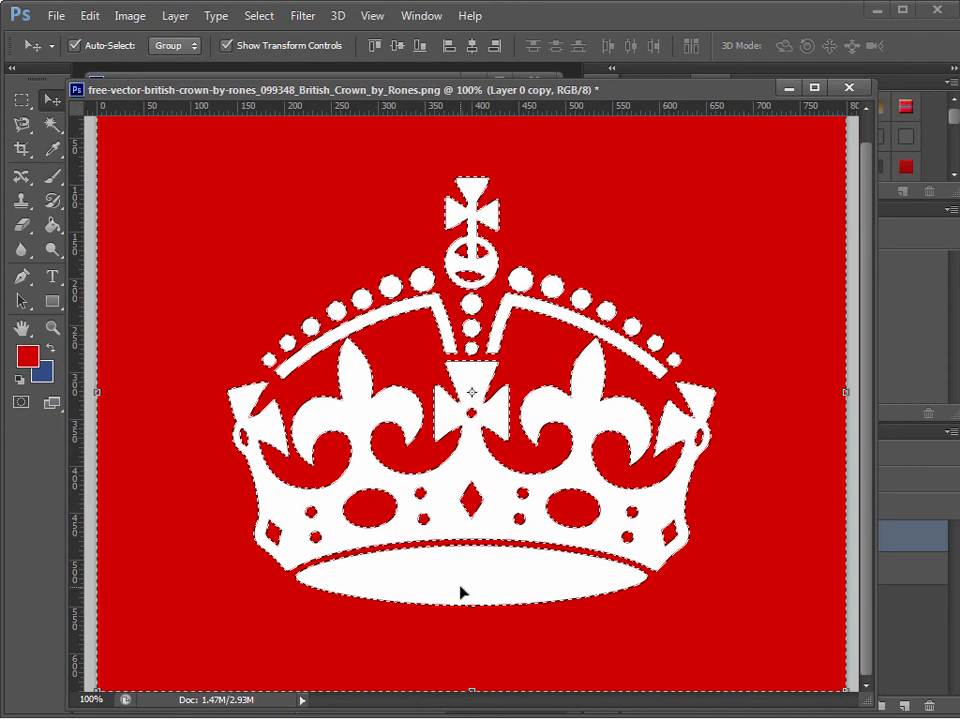
key(Delete)
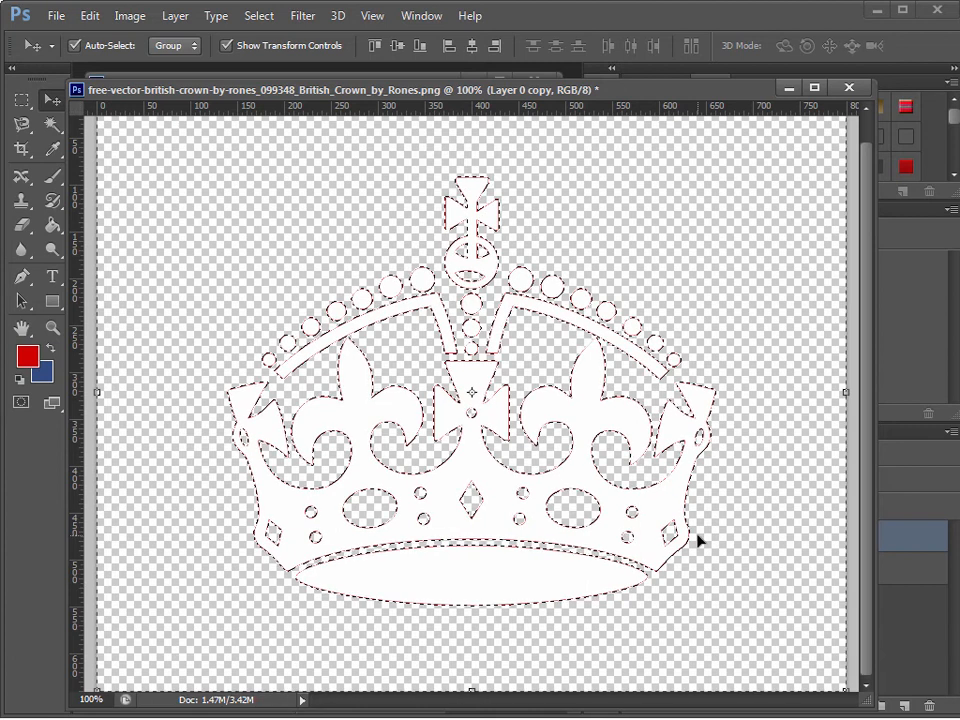
key(ctrl+d)
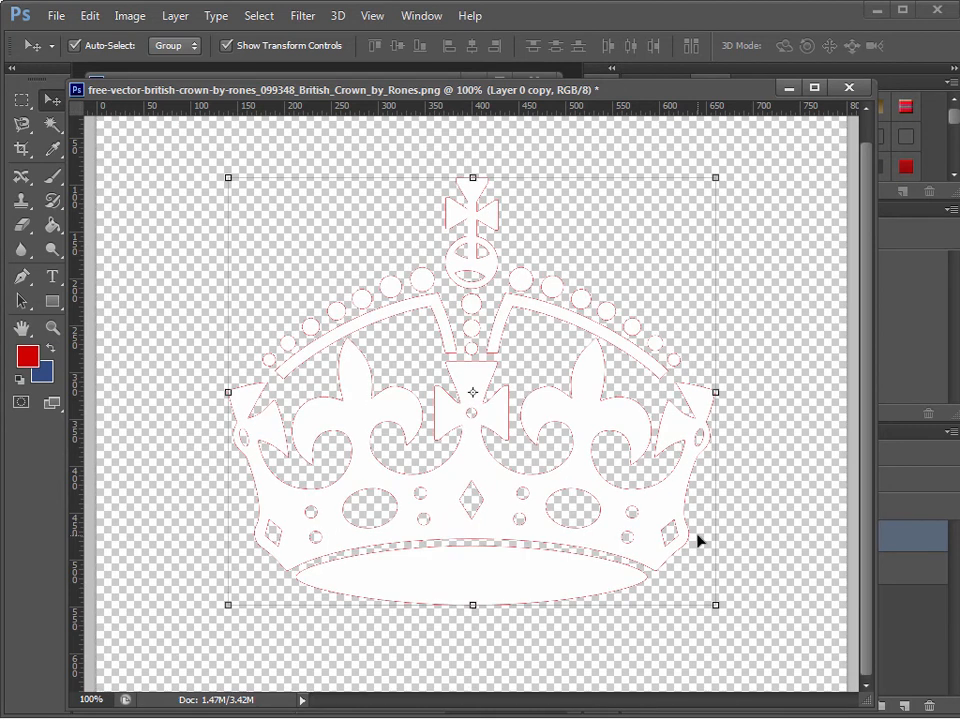
Step: Apply a Color Overlay of ffffff at 100% opacity to Layer 0 copy to cover the crown's red edges
click(408, 80)
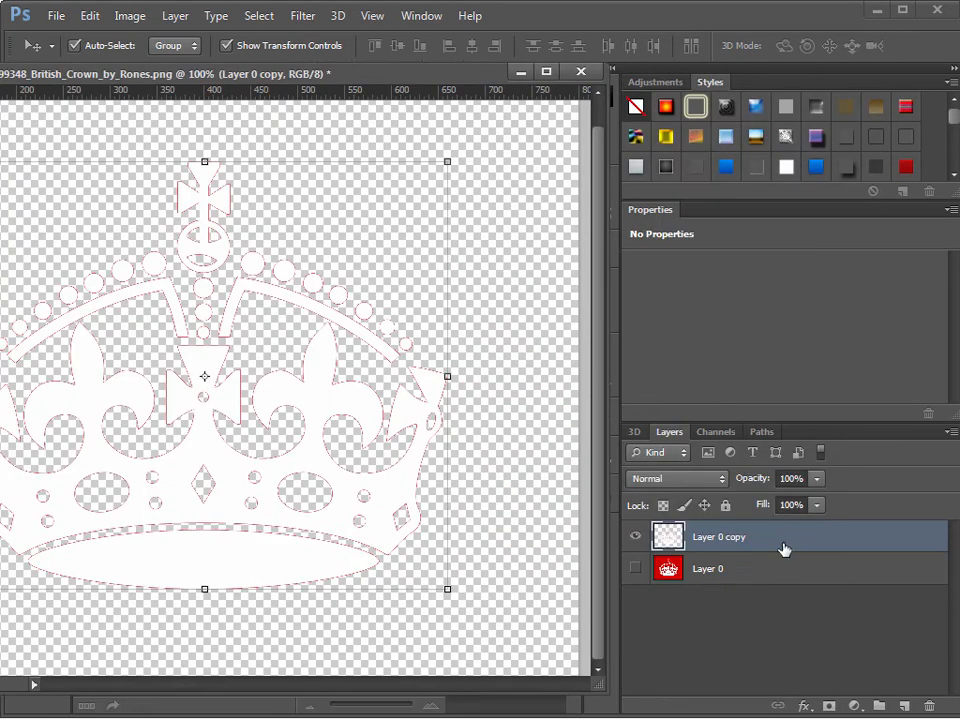
double_click(765, 538)
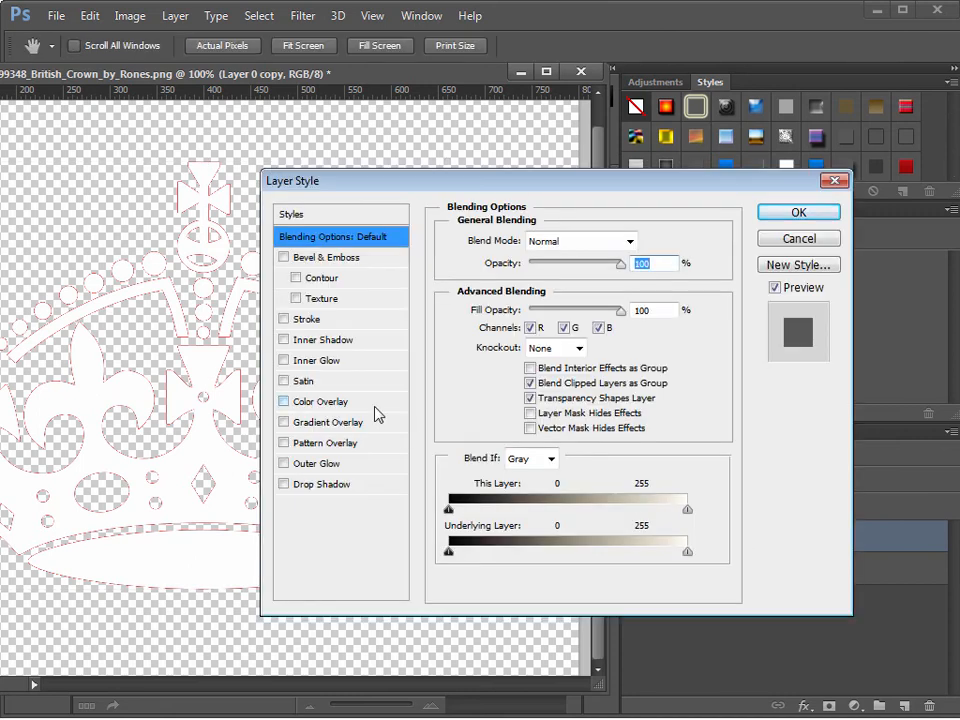
click(320, 401)
click(645, 241)
click(283, 348)
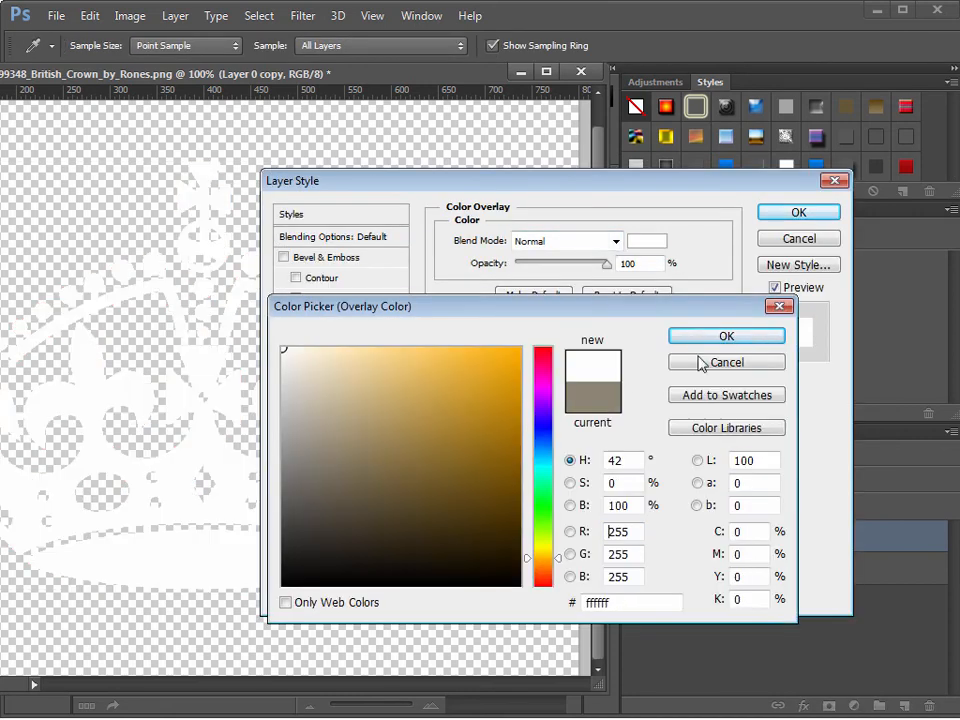
click(727, 336)
click(799, 212)
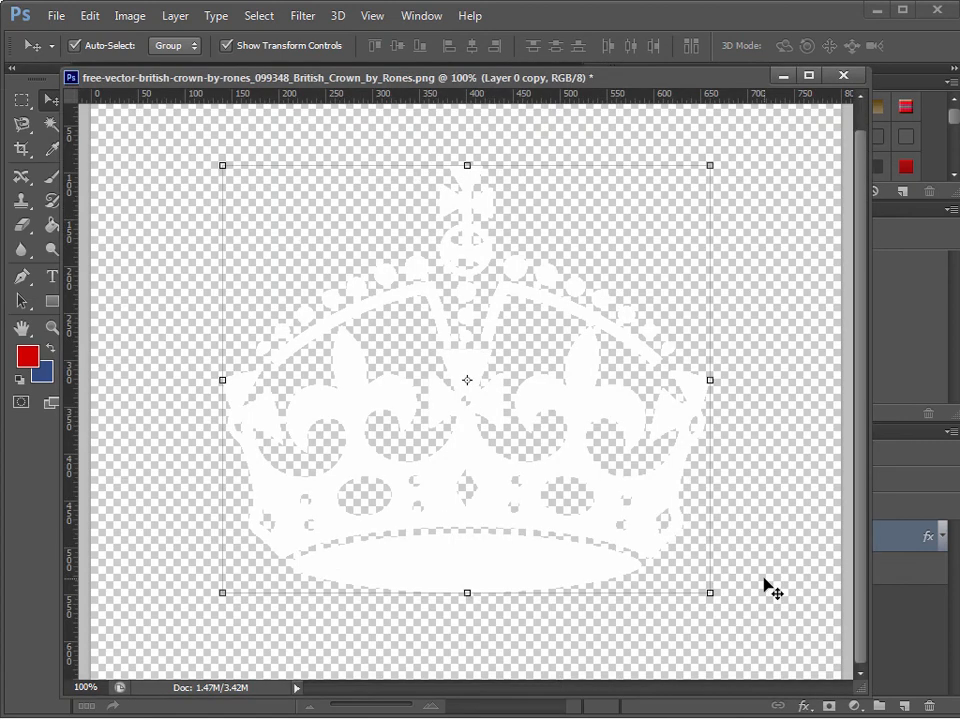
Step: Close the British Crown PNG without saving and move the Layer 1 crown in design-1.psd down over the KEEP CALM text
click(843, 75)
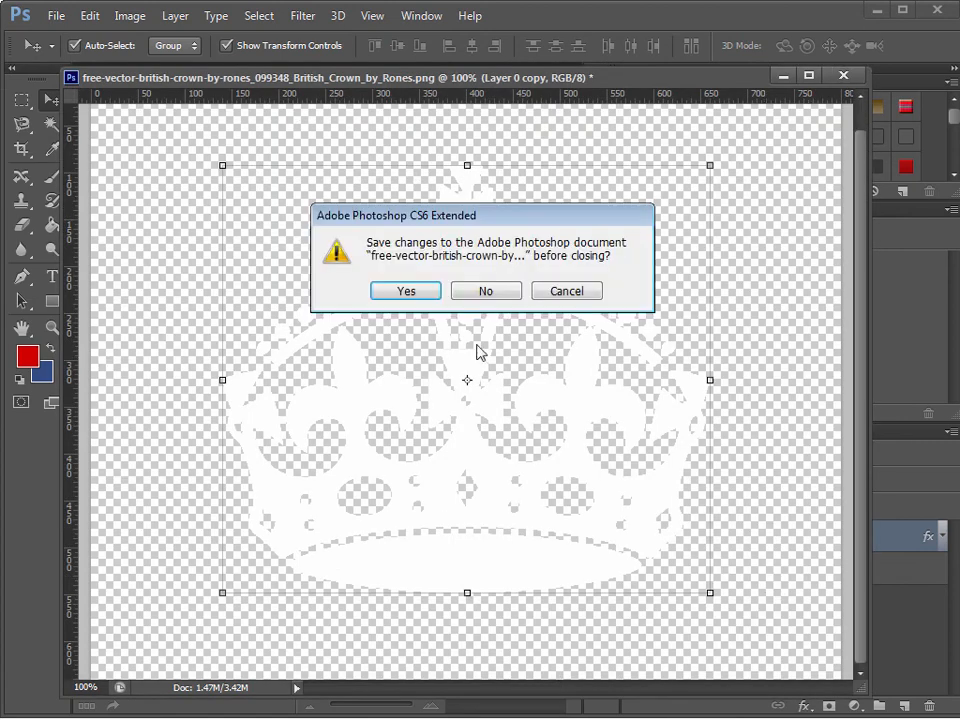
click(496, 298)
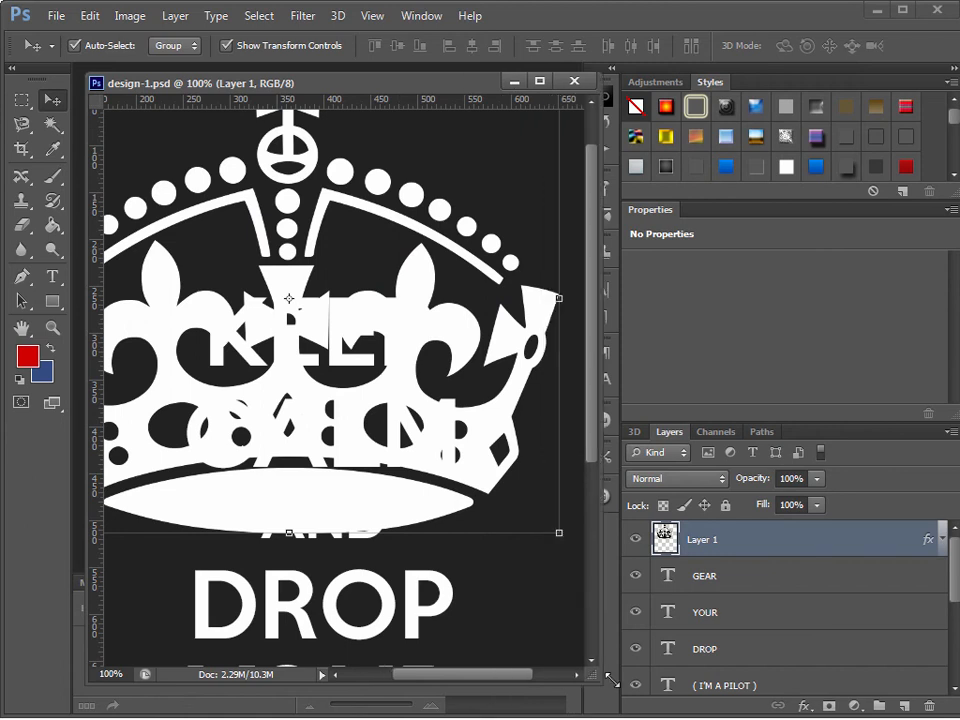
drag(382, 503, 465, 576)
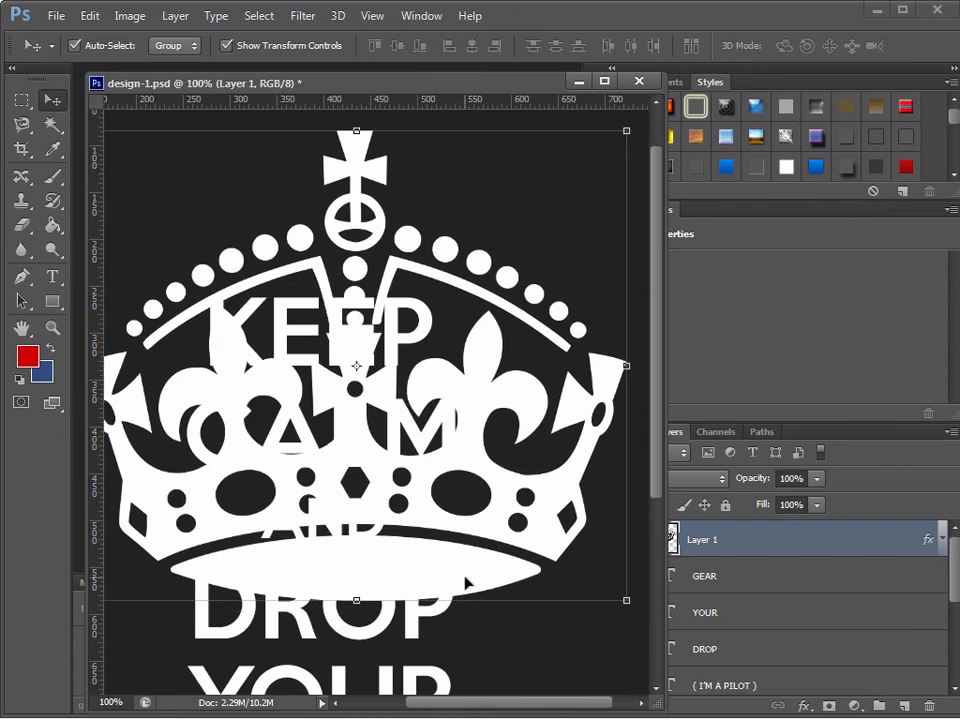
drag(451, 88, 374, 63)
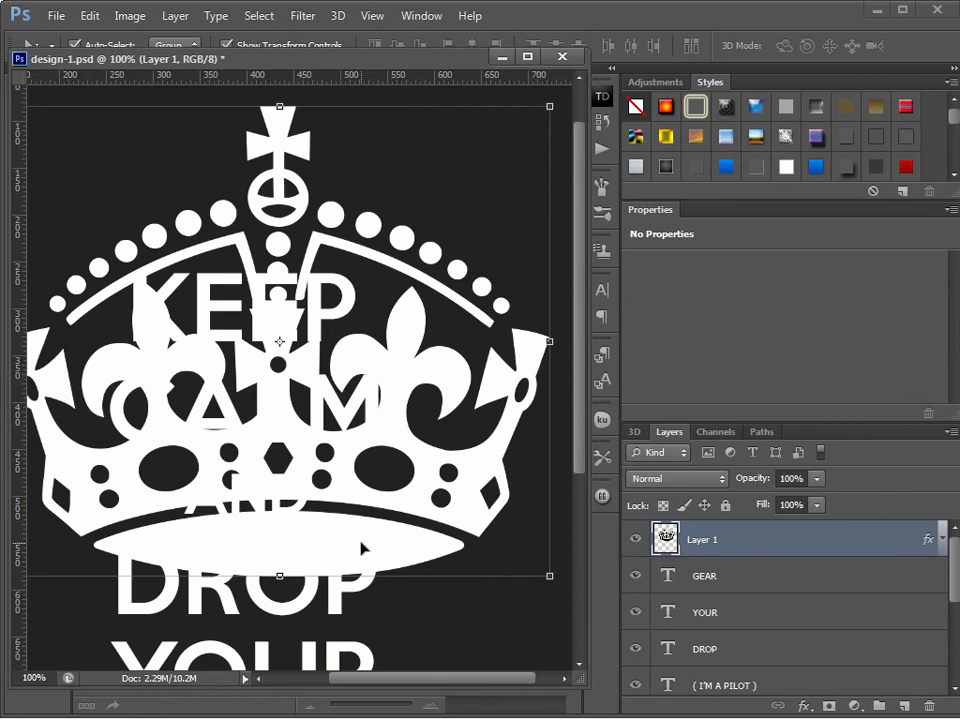
drag(362, 548, 367, 552)
Step: Try scaling the Layer 1 crown down to a small size near the start of KEEP, and undo the resize
click(555, 580)
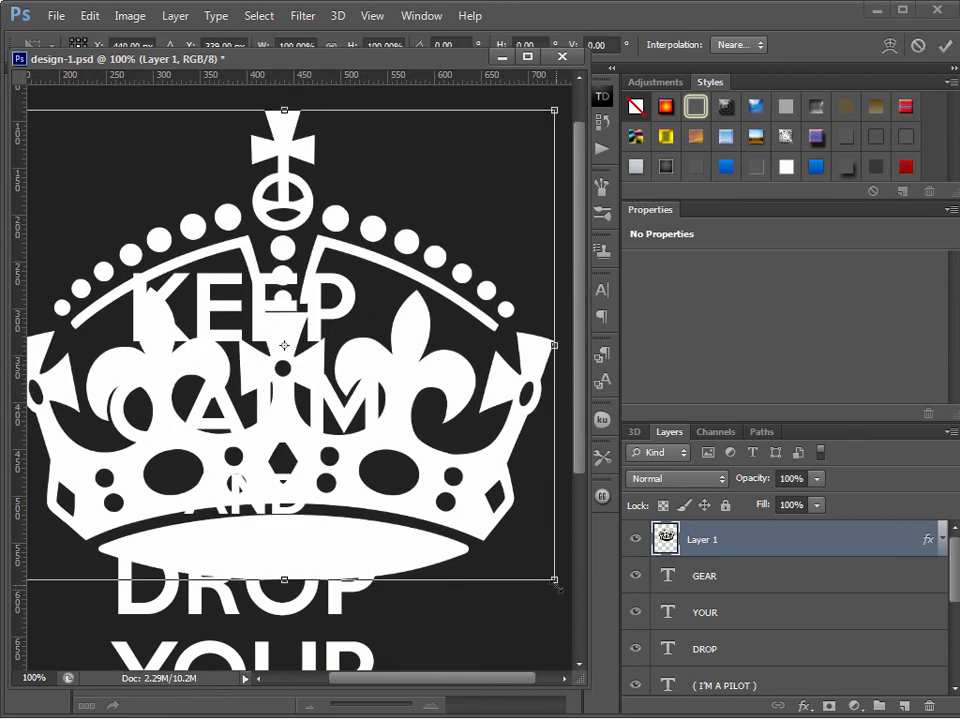
drag(555, 580, 215, 286)
key(Return)
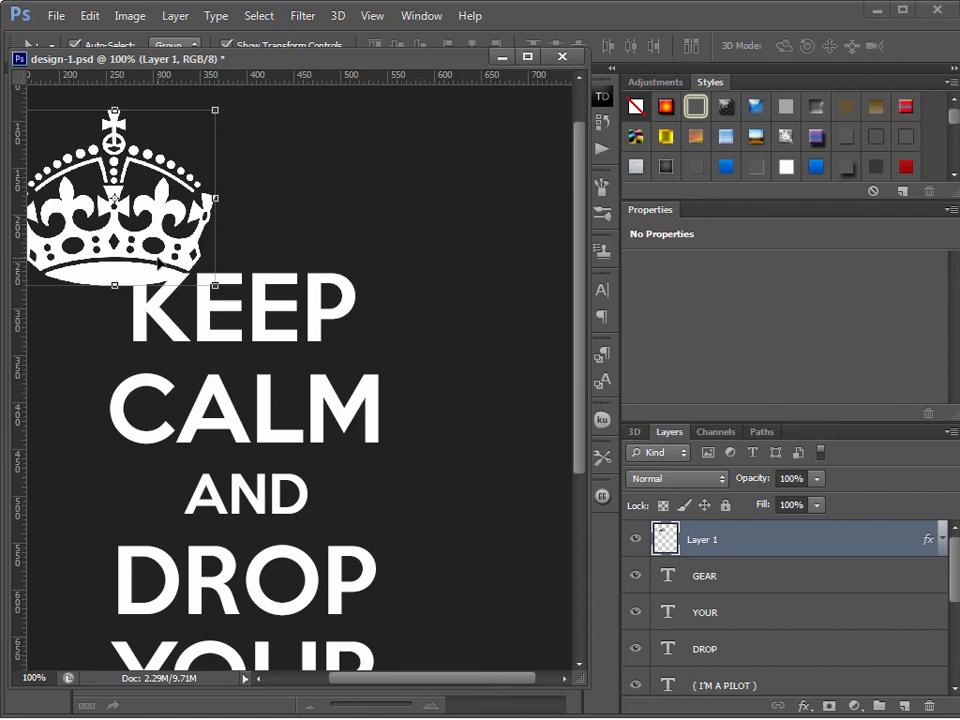
key(ctrl+z)
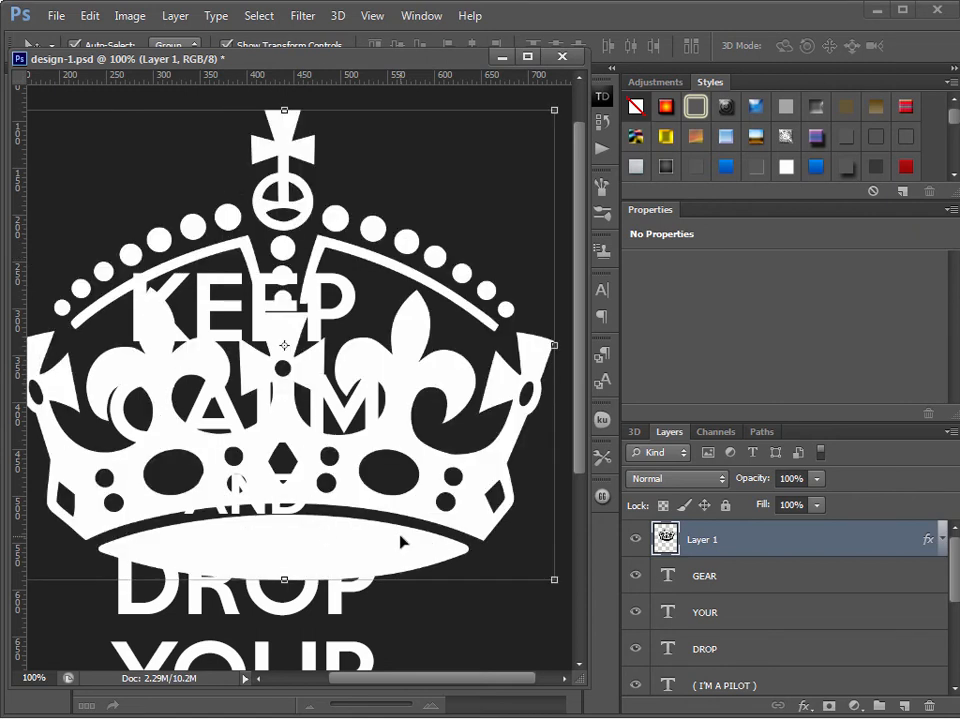
Step: Rasterize the layer style of the Layer 1 crown
right_click(749, 542)
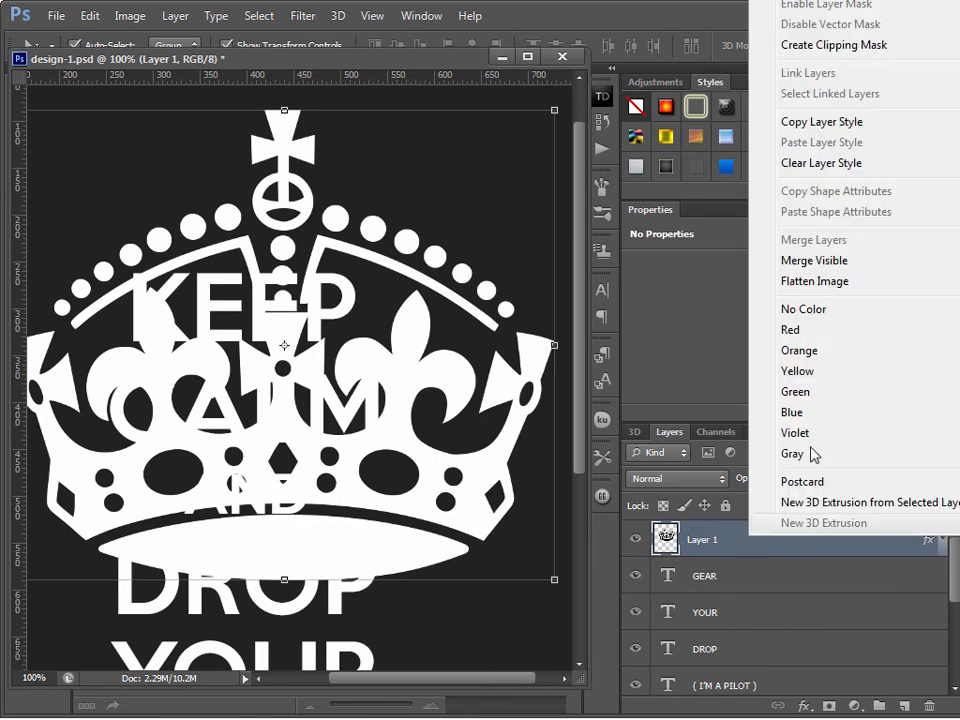
click(720, 17)
double_click(707, 19)
right_click(749, 707)
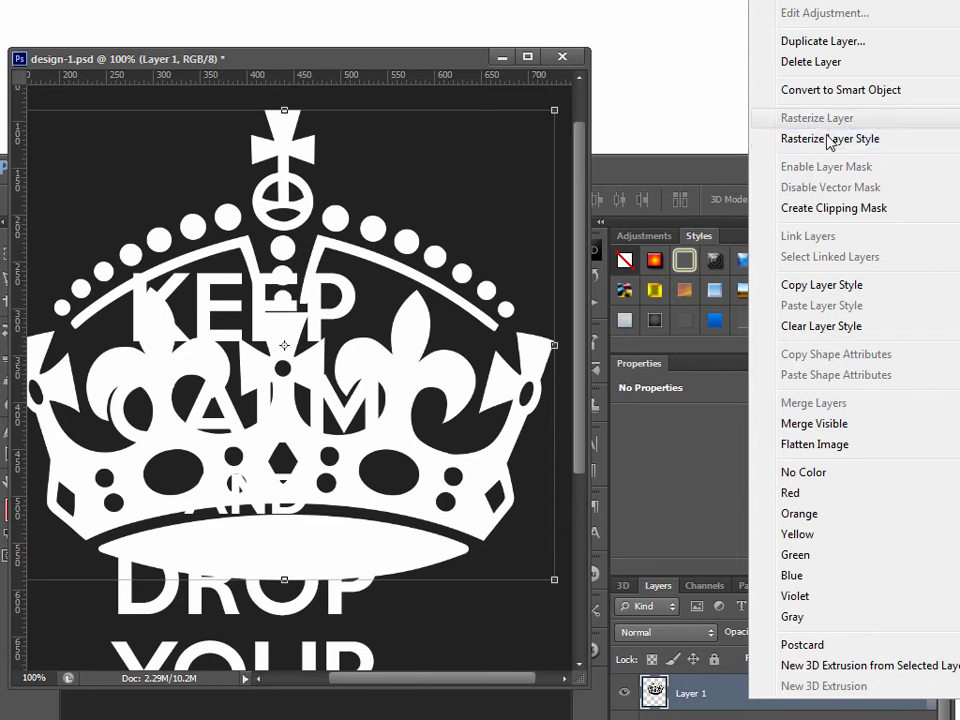
click(790, 138)
drag(718, 172, 728, 26)
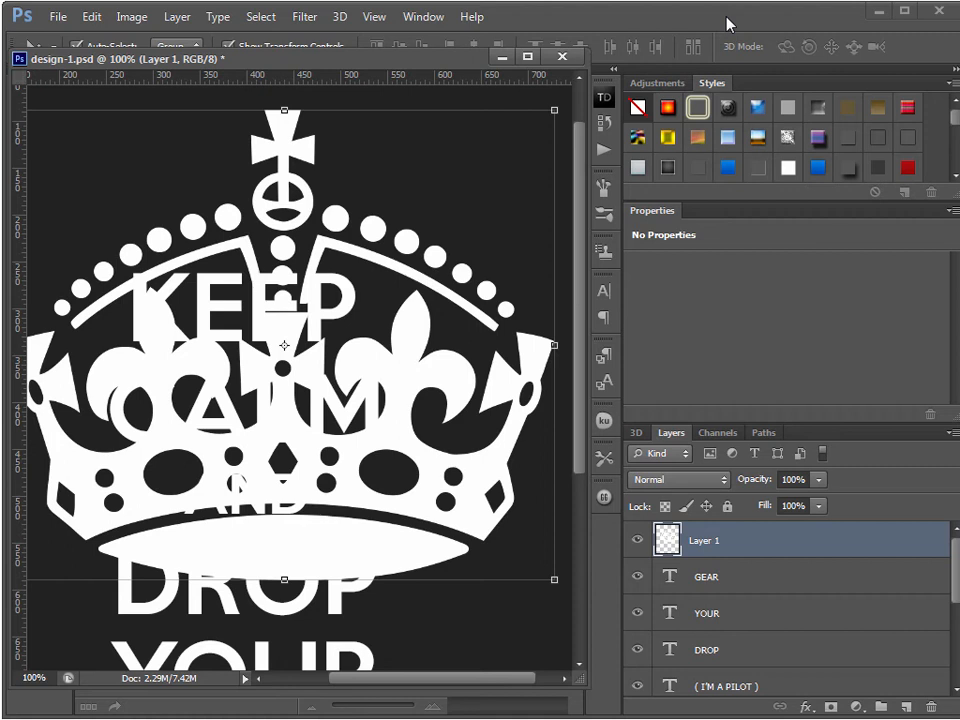
Step: Convert the Layer 1 crown to a Smart Object
drag(727, 24, 724, 156)
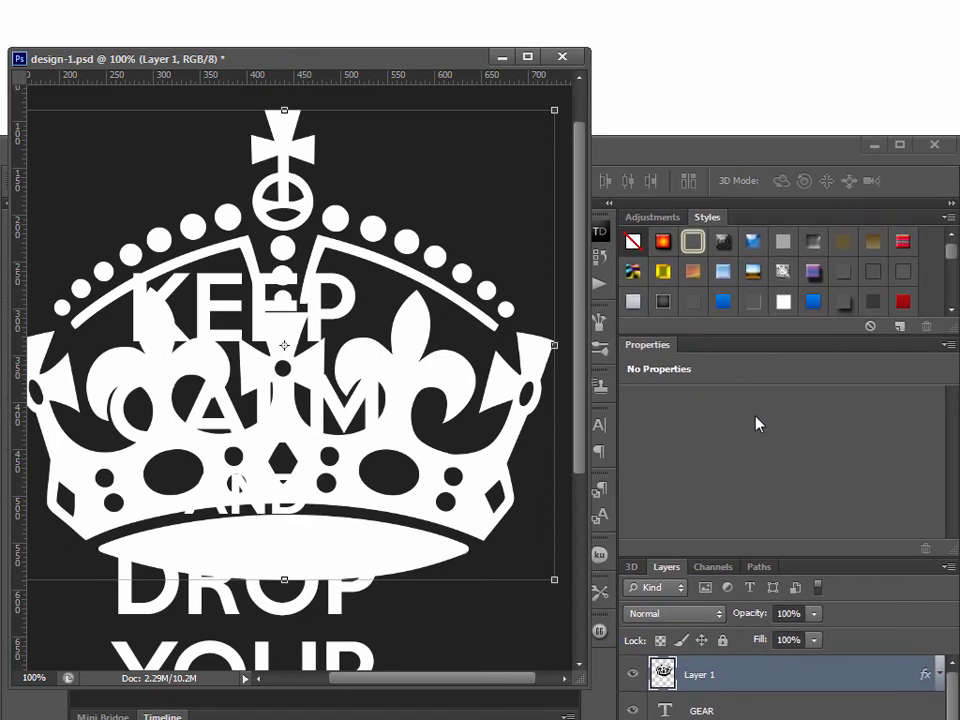
right_click(753, 678)
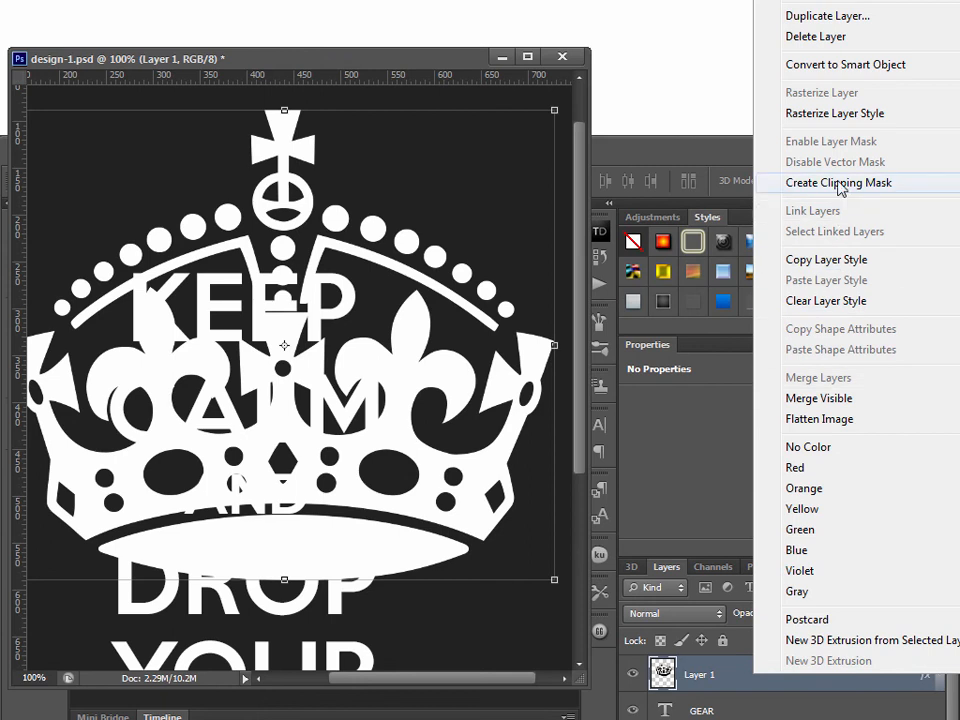
click(813, 66)
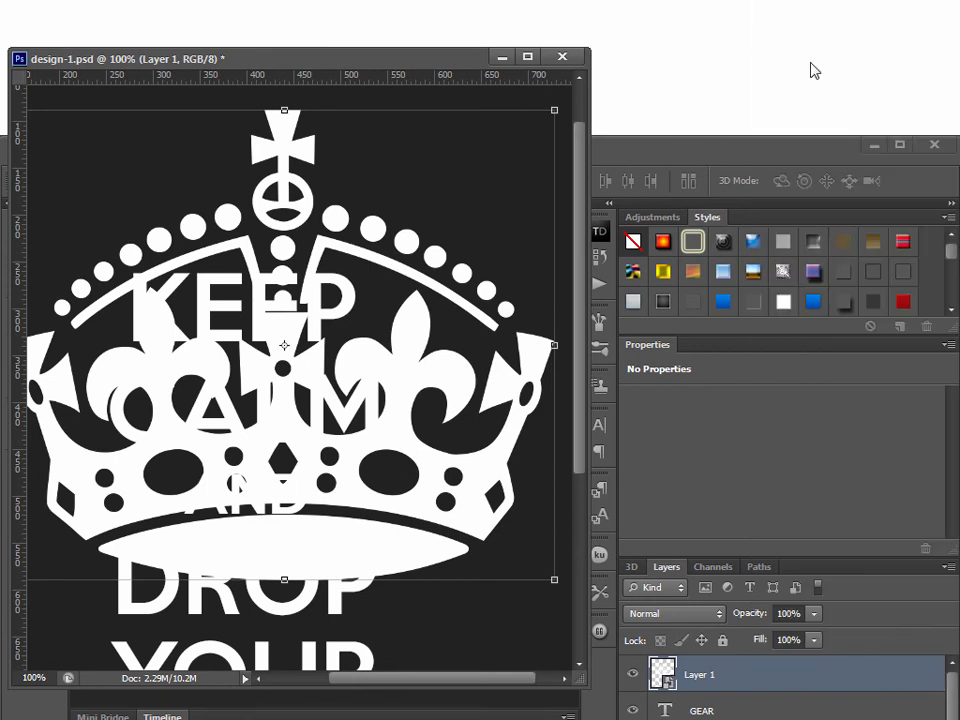
drag(808, 163, 810, 32)
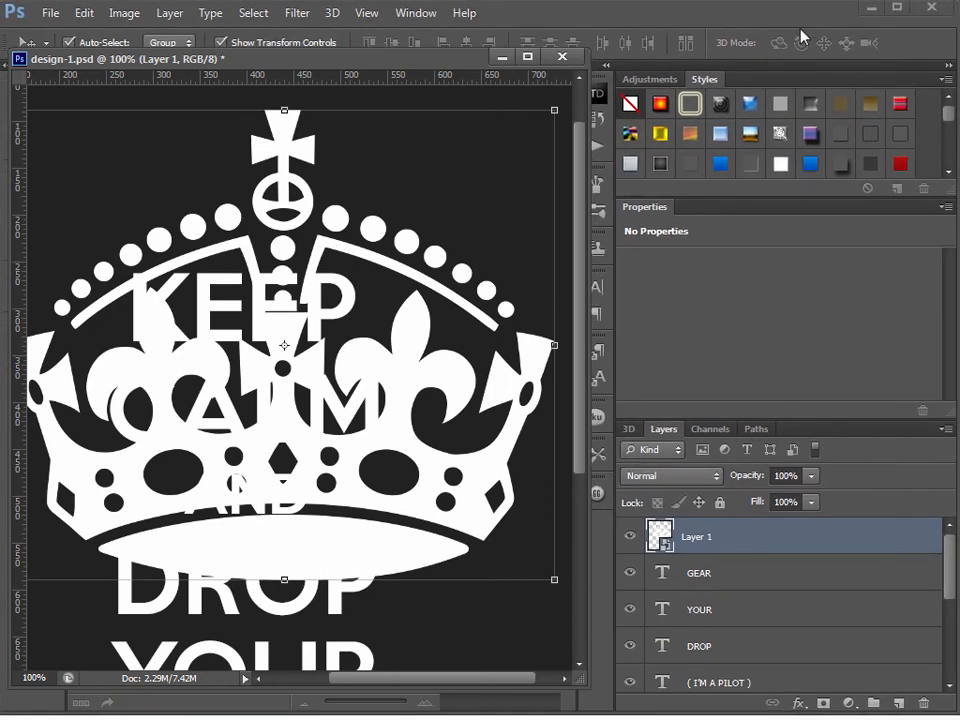
Step: Try scaling the crown Smart Object down to about 63%, and enlarge it again to about 78%
key(ctrl+t)
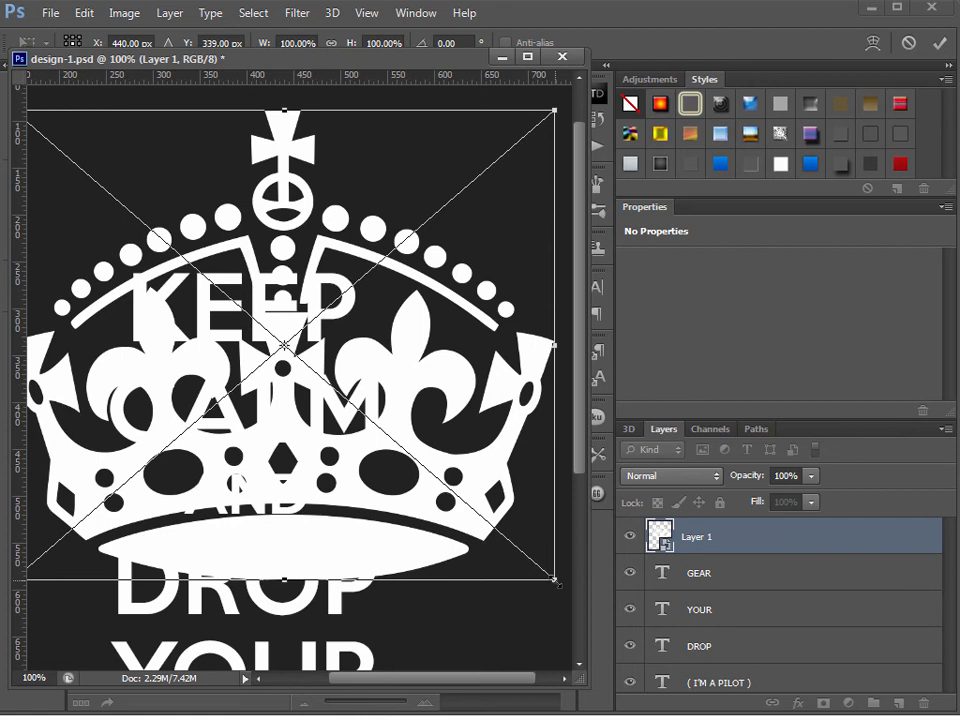
drag(556, 581, 353, 405)
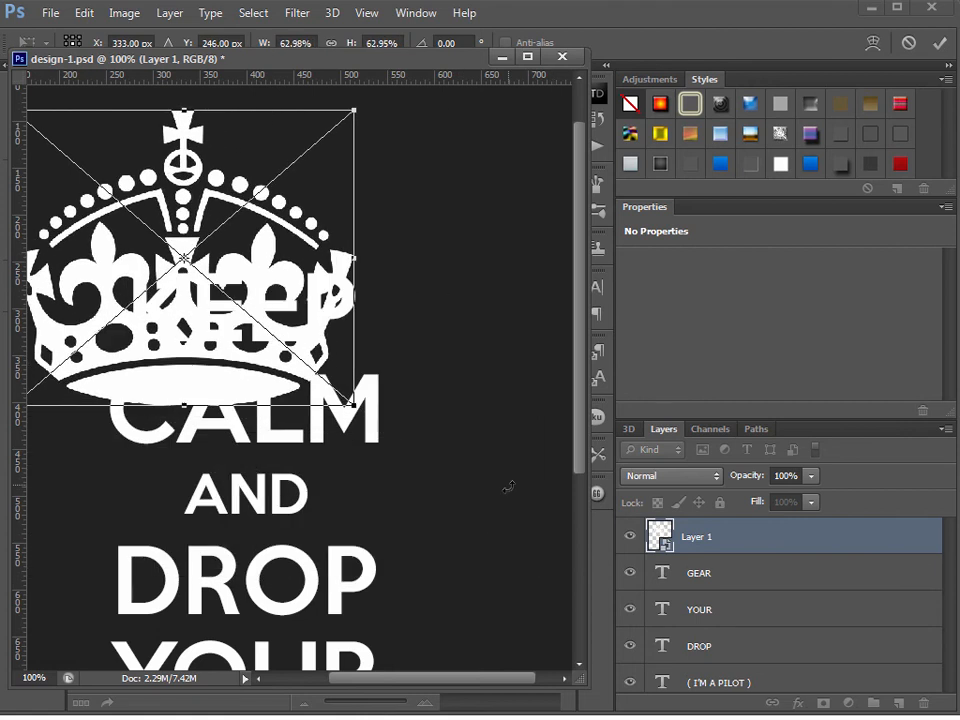
key(Return)
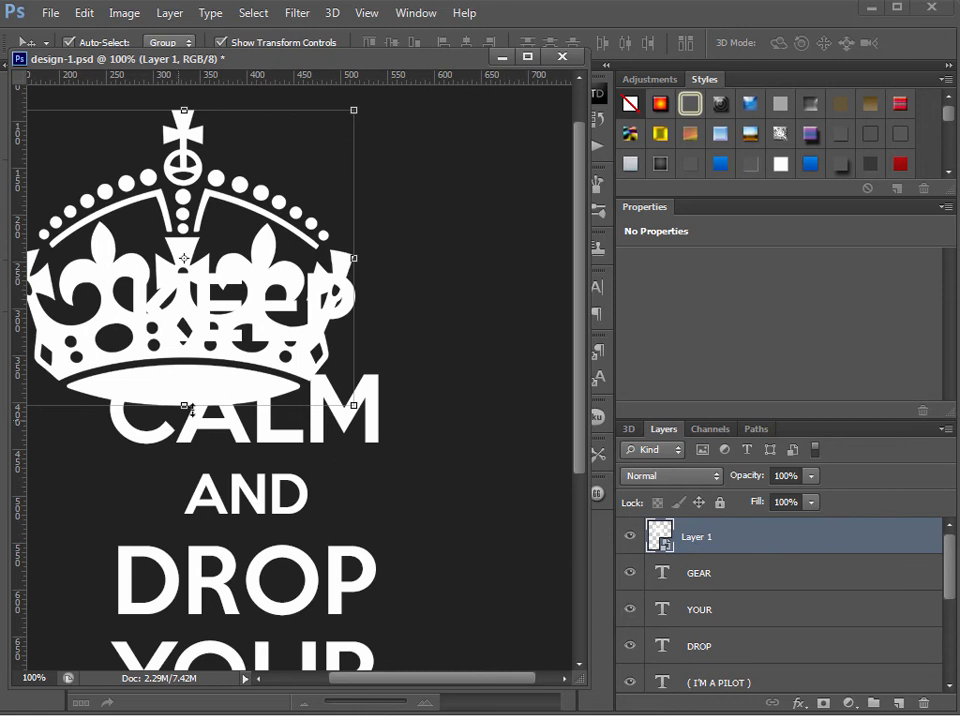
drag(220, 391, 251, 383)
drag(388, 397, 467, 466)
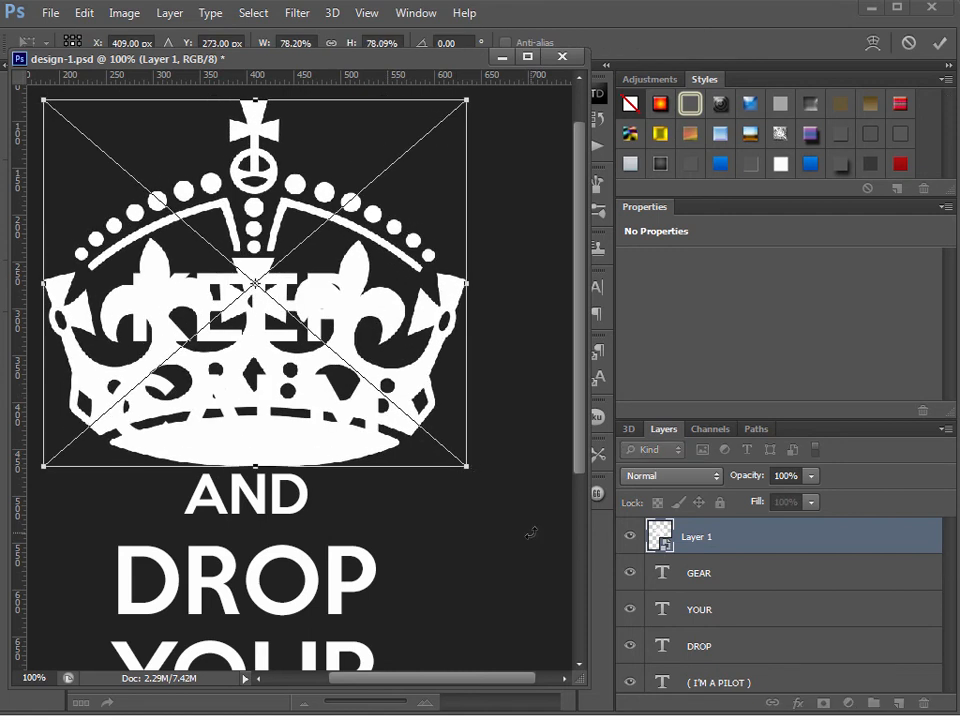
key(Return)
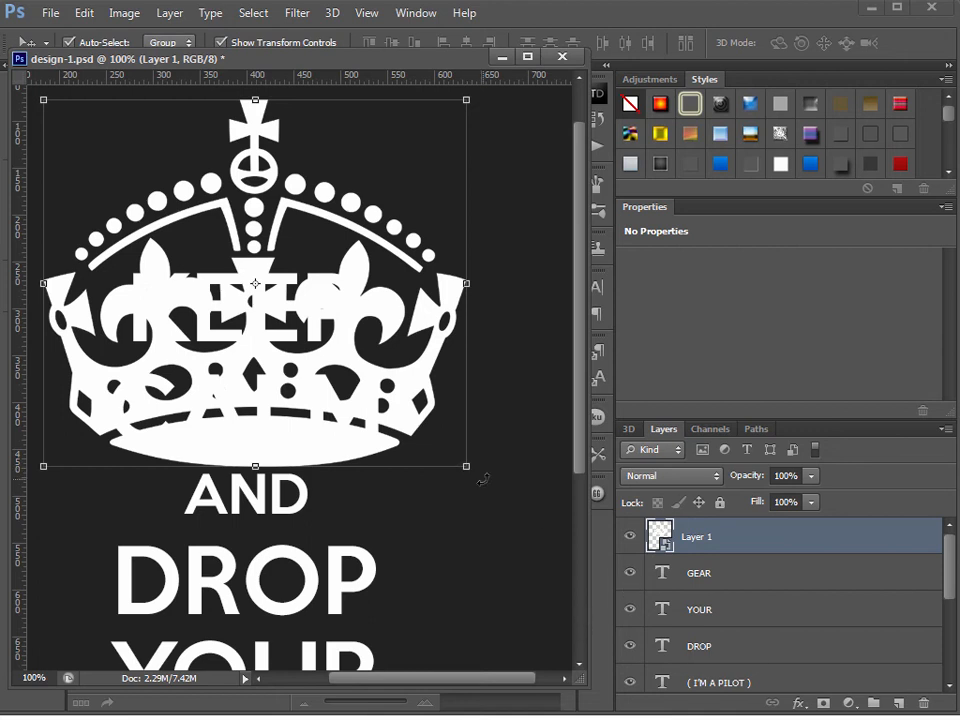
Step: Scale the crown down to about 40% and place it directly above the word KEEP
drag(466, 466, 253, 275)
drag(172, 281, 270, 245)
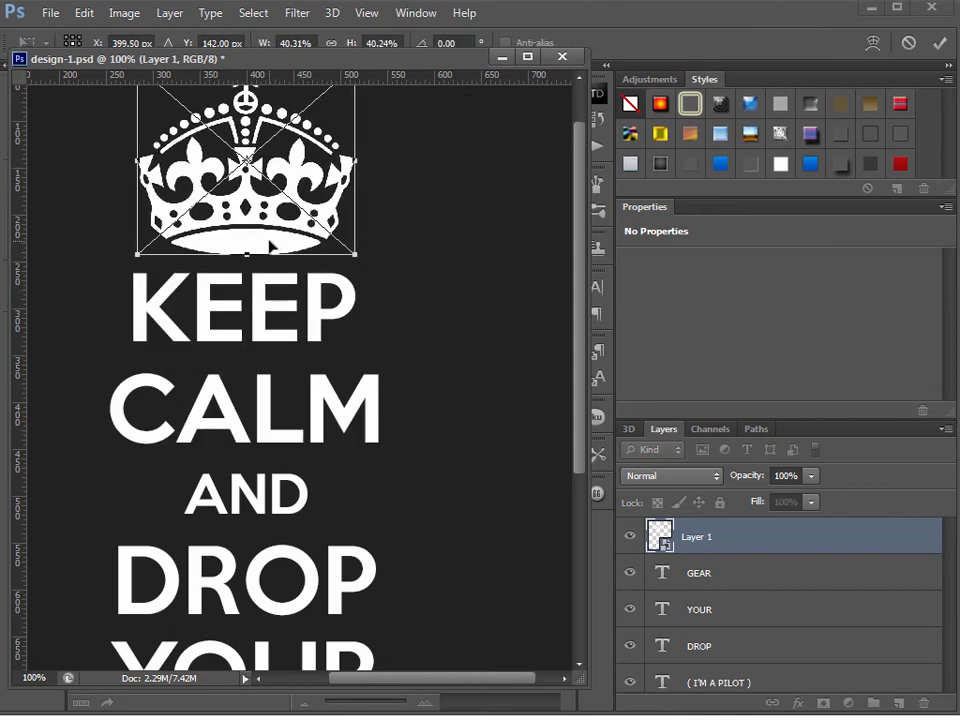
key(Return)
Step: Shrink the crown to about 30% around its centre and move it down closer to the word KEEP
double_click(490, 58)
double_click(490, 58)
click(45, 330)
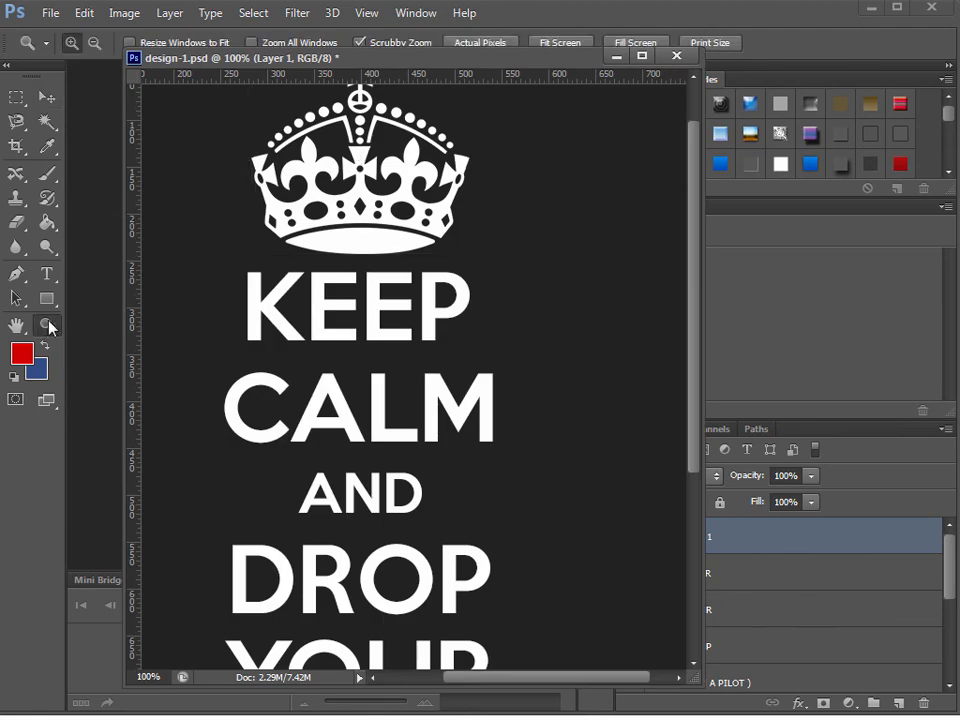
key(alt)
alt+click(266, 355)
alt+click(264, 354)
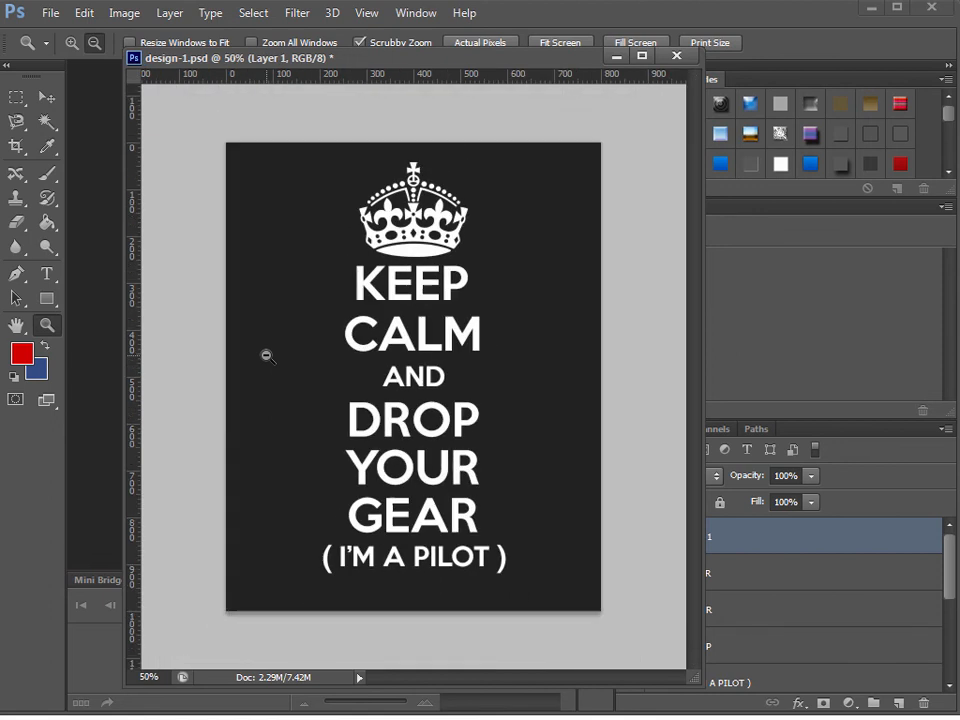
click(47, 98)
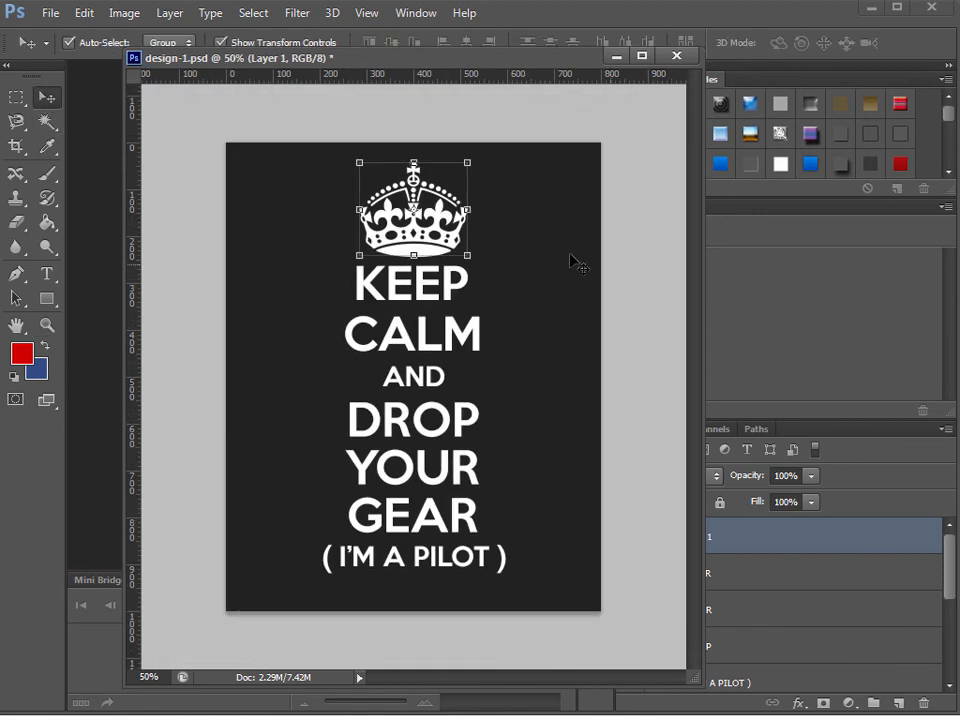
drag(432, 257, 432, 252)
key(ctrl+t)
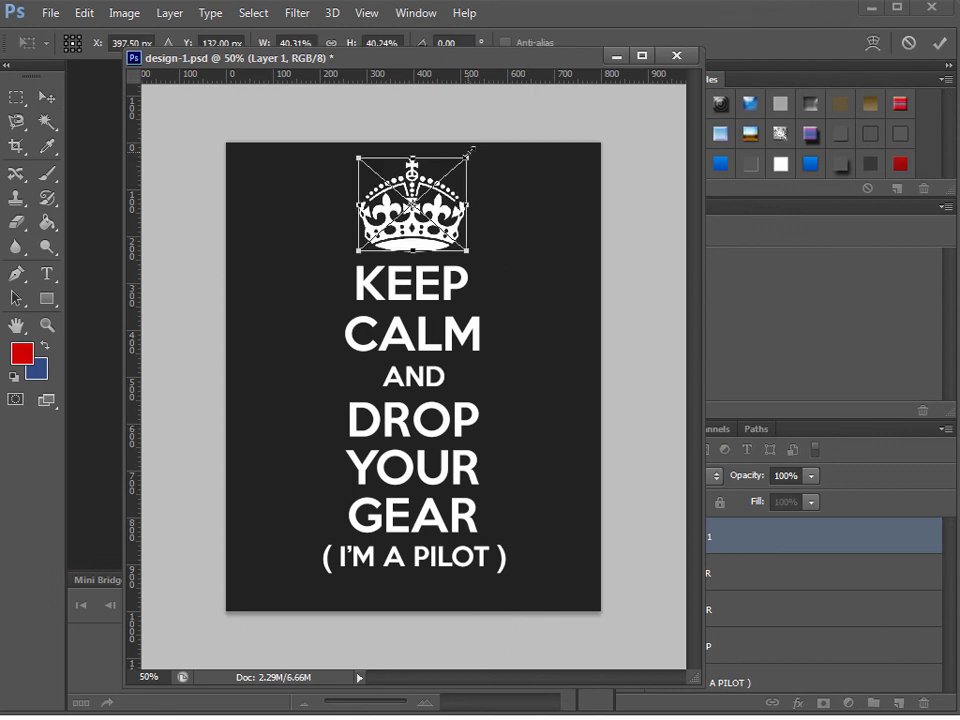
drag(469, 152, 453, 169)
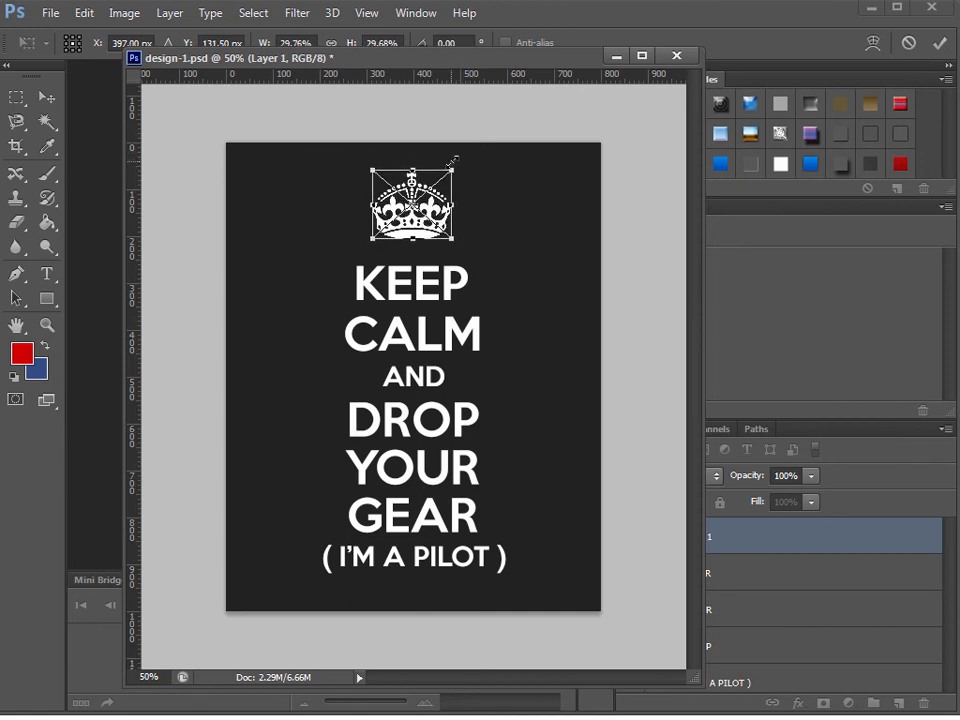
key(Return)
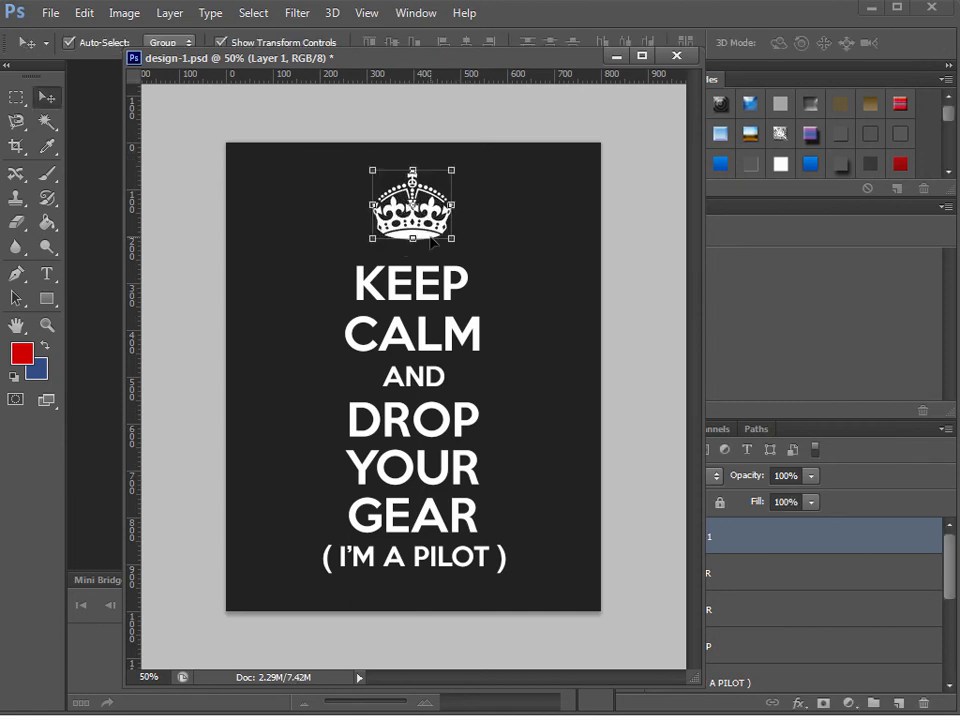
drag(427, 240, 427, 252)
click(636, 400)
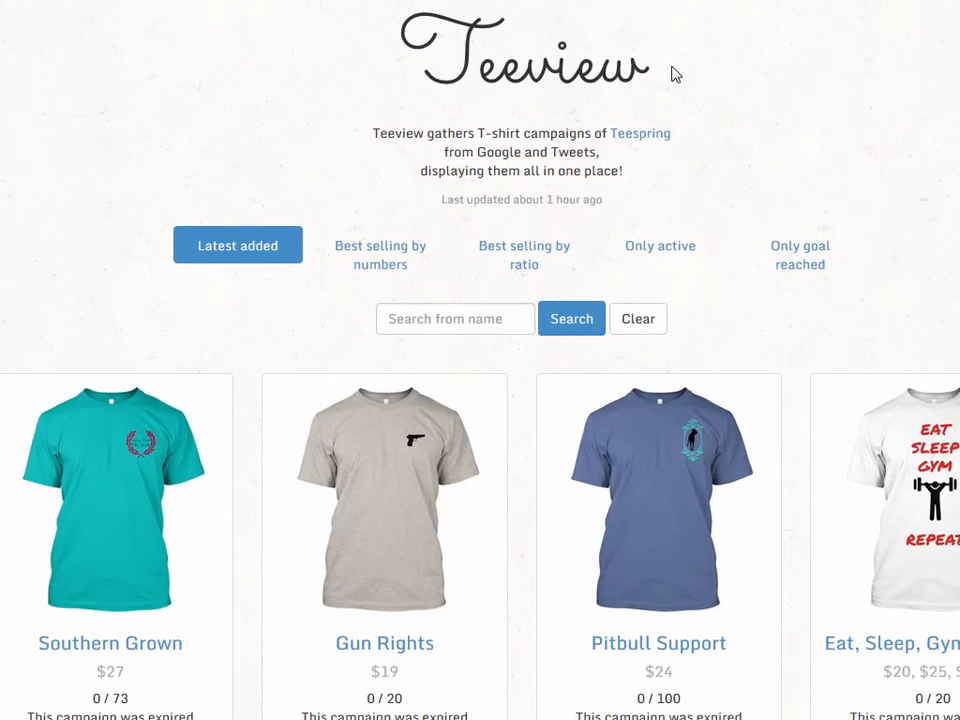
Step: Search Teeview for "keep calm" shirts, browse the designs and go on to the next results page
click(473, 468)
text(keep calm)
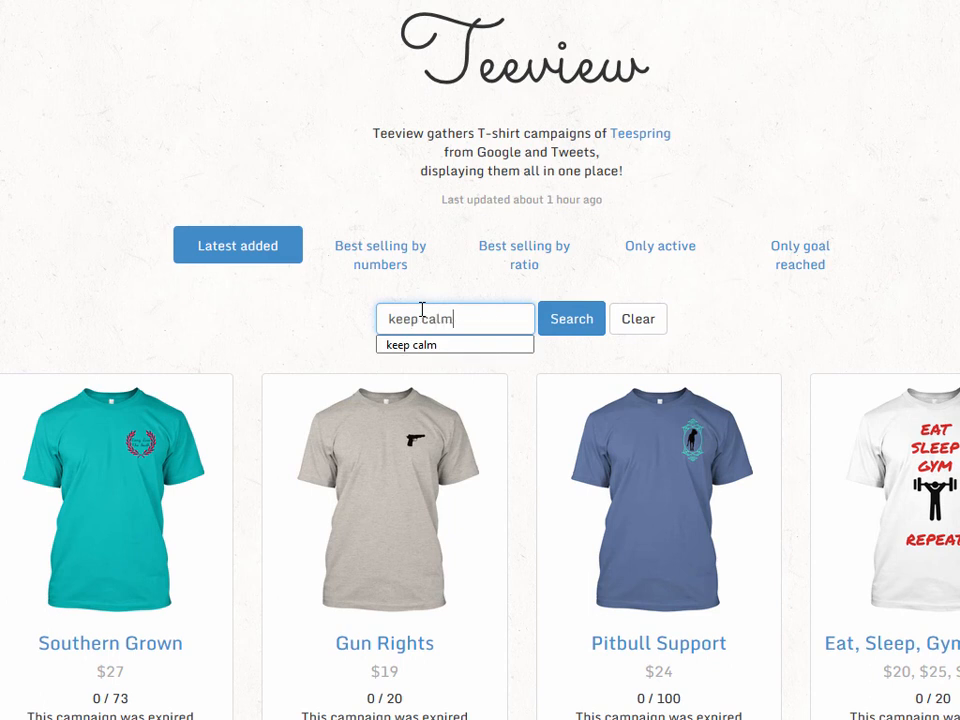
key(Return)
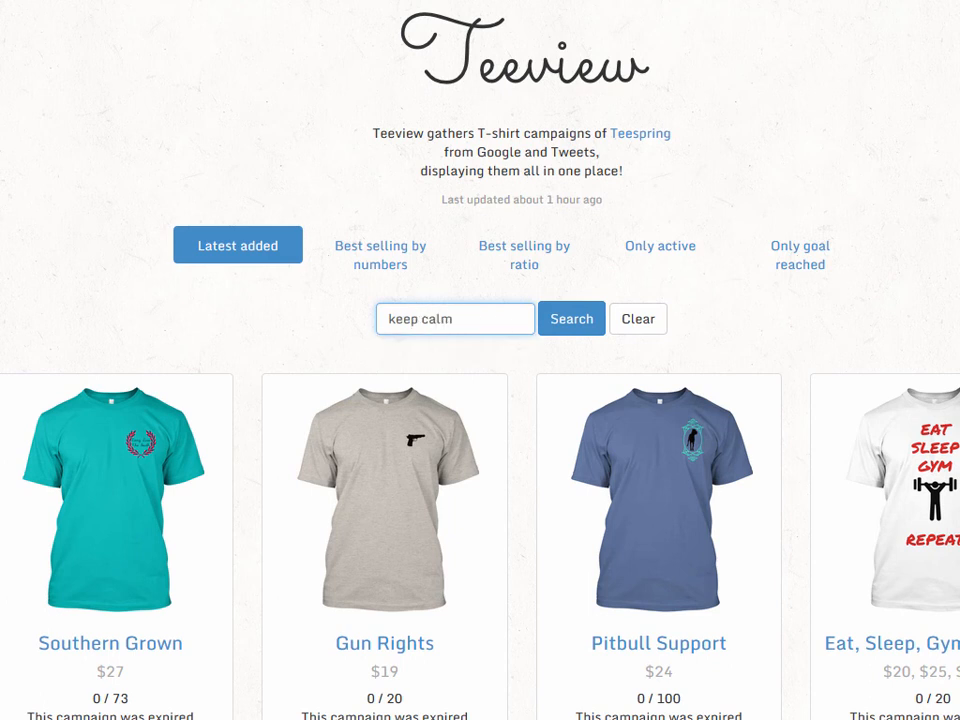
key(Return)
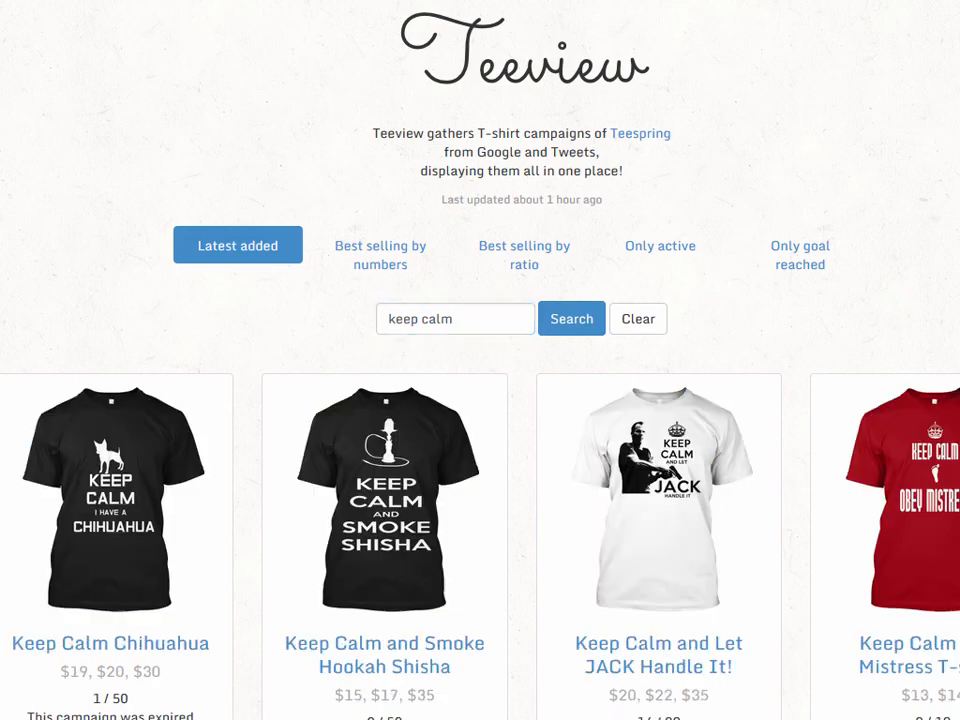
scroll(480, 400, down, 2)
scroll(480, 360, down, 6)
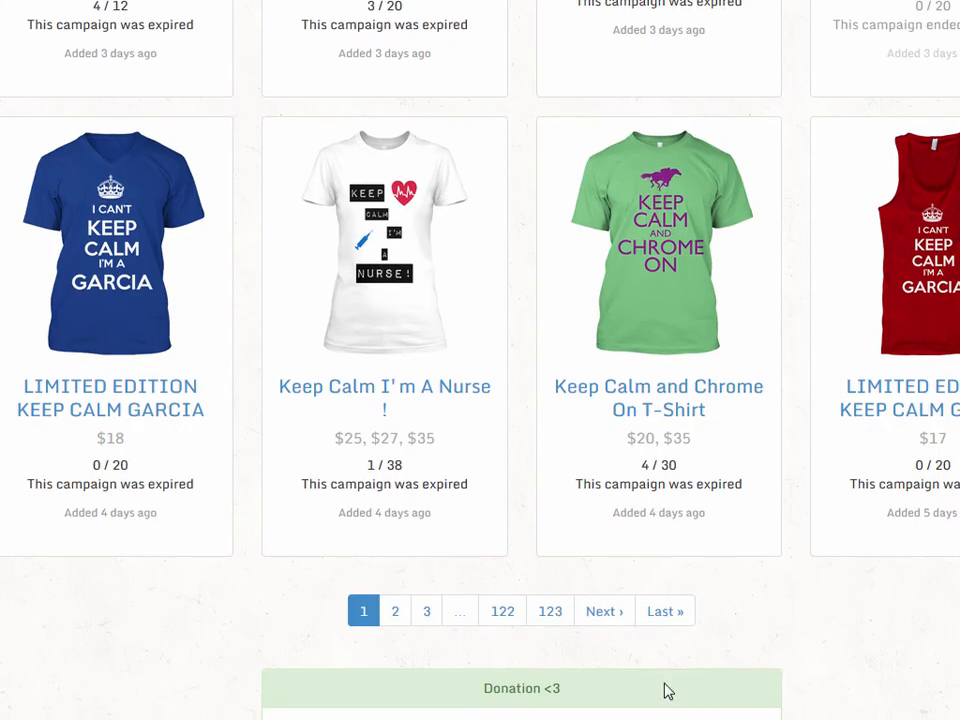
click(604, 611)
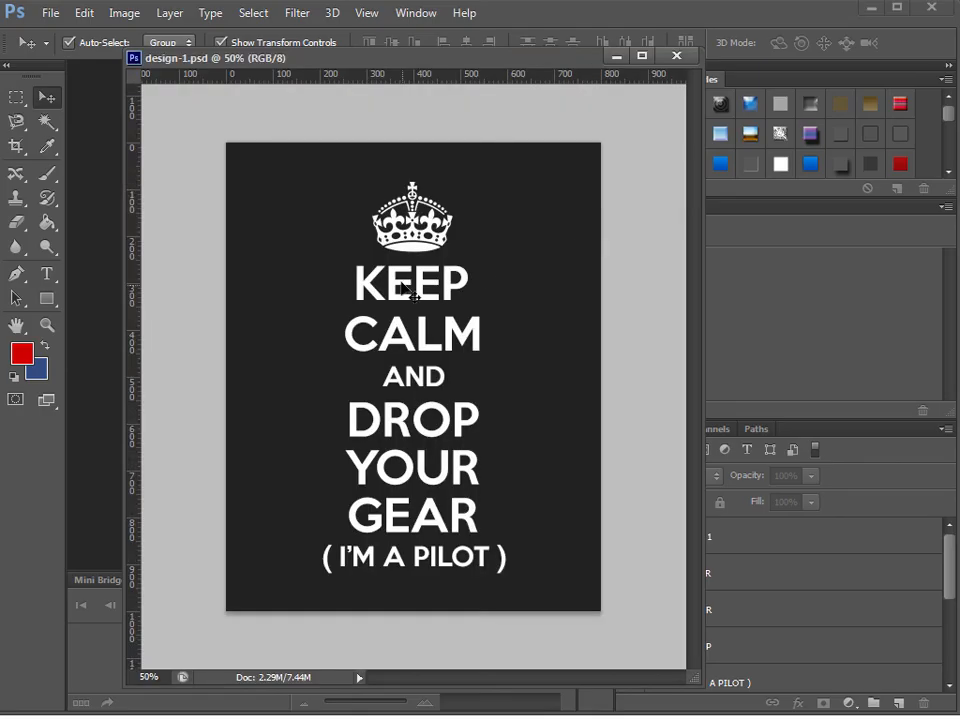
Step: Scale the crown above KEEP down slightly more around its centre
click(418, 258)
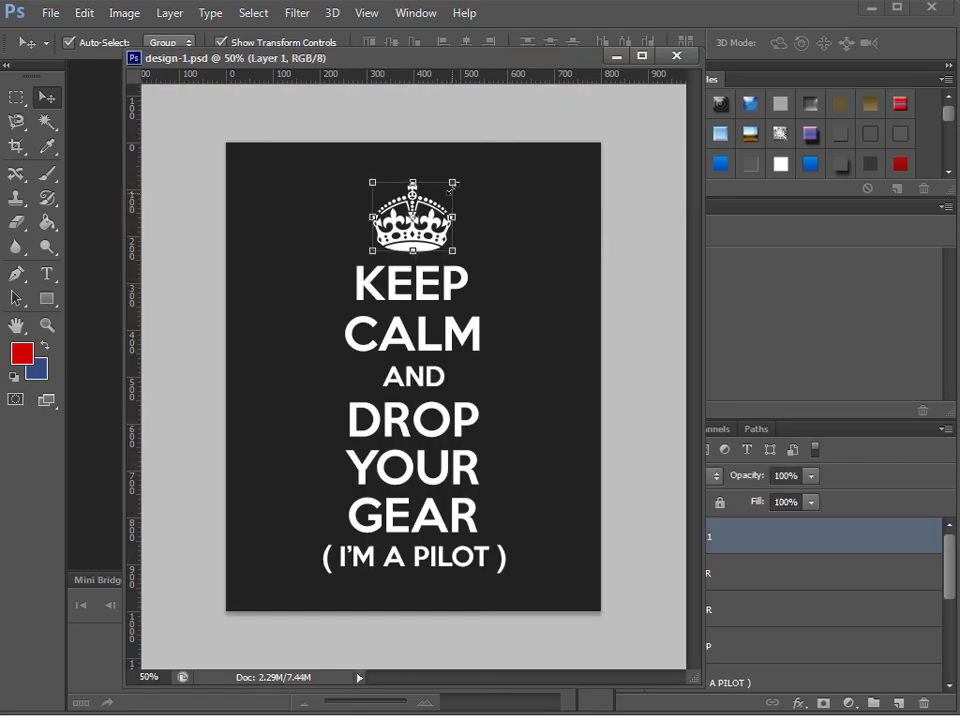
key(ctrl+t)
drag(452, 182, 447, 185)
key(Return)
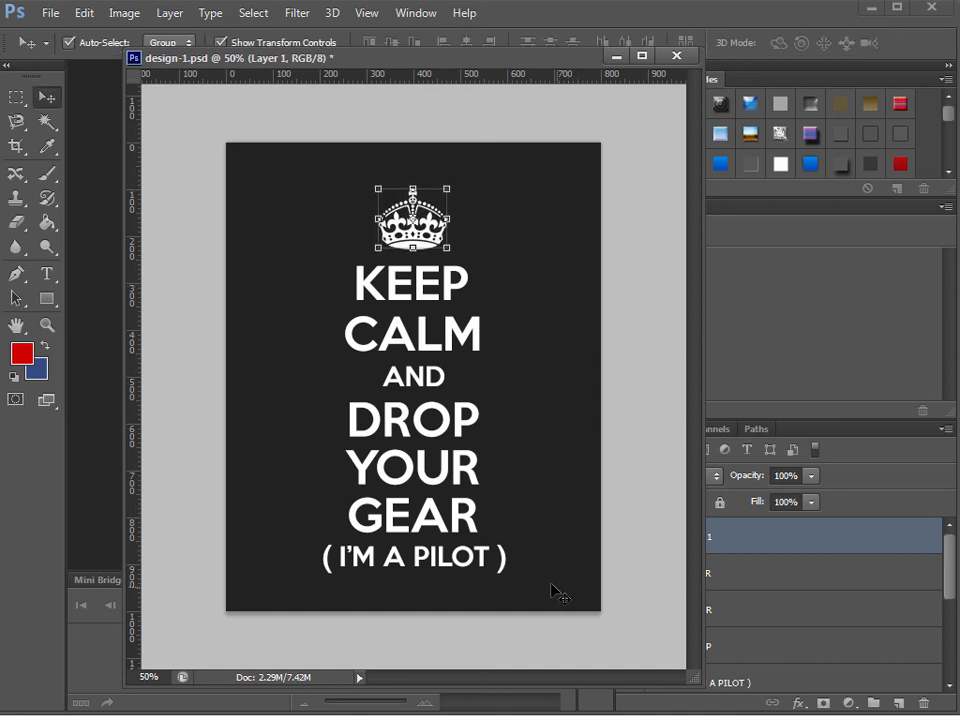
Step: Select the crown and all text lines together, move them up slightly on the canvas, and save design-1.psd
drag(544, 596, 322, 206)
drag(418, 284, 414, 262)
click(539, 387)
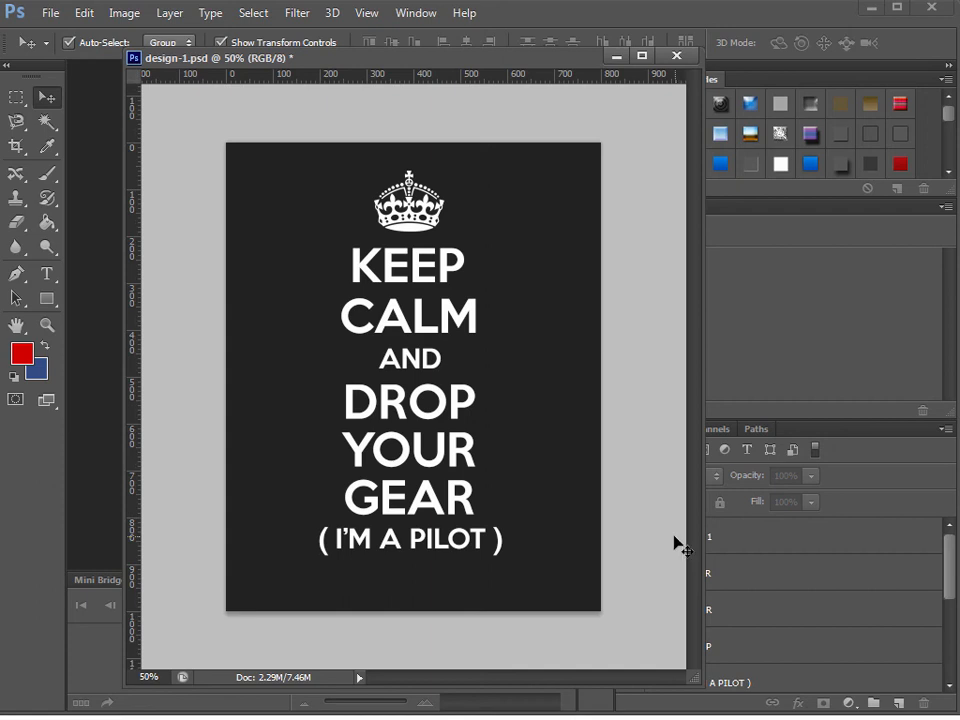
key(ctrl+s)
Step: Crop the canvas closely around the design, to about 390 px wide and 880 px tall
click(16, 147)
drag(223, 378, 266, 381)
drag(548, 383, 506, 369)
drag(412, 612, 412, 588)
key(Return)
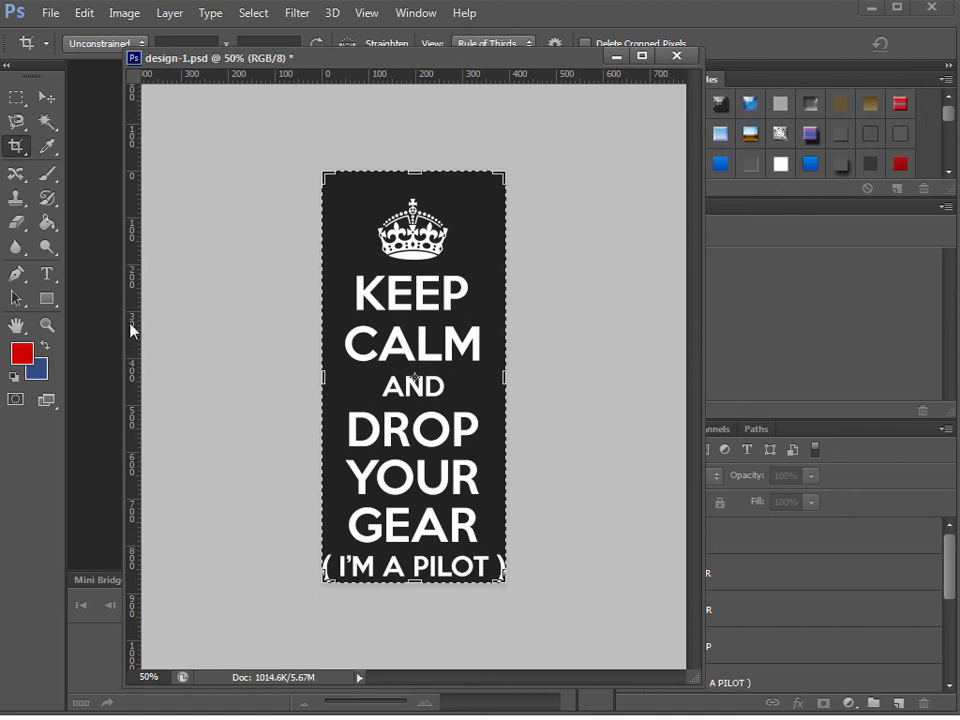
Step: Place a vertical guide at the horizontal centre of the cropped canvas
click(369, 14)
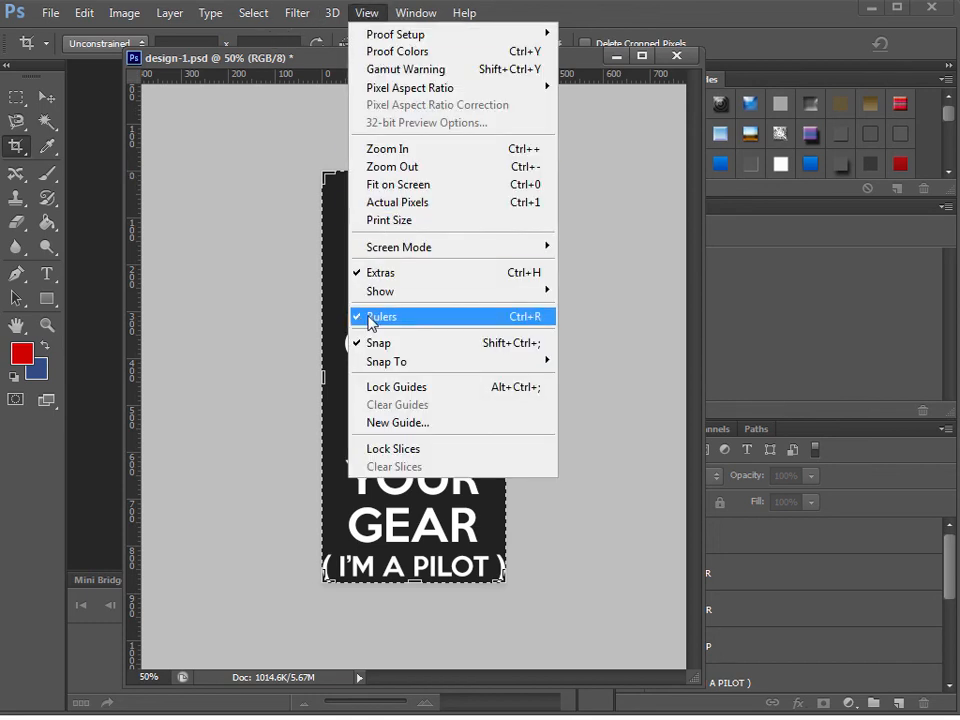
click(133, 358)
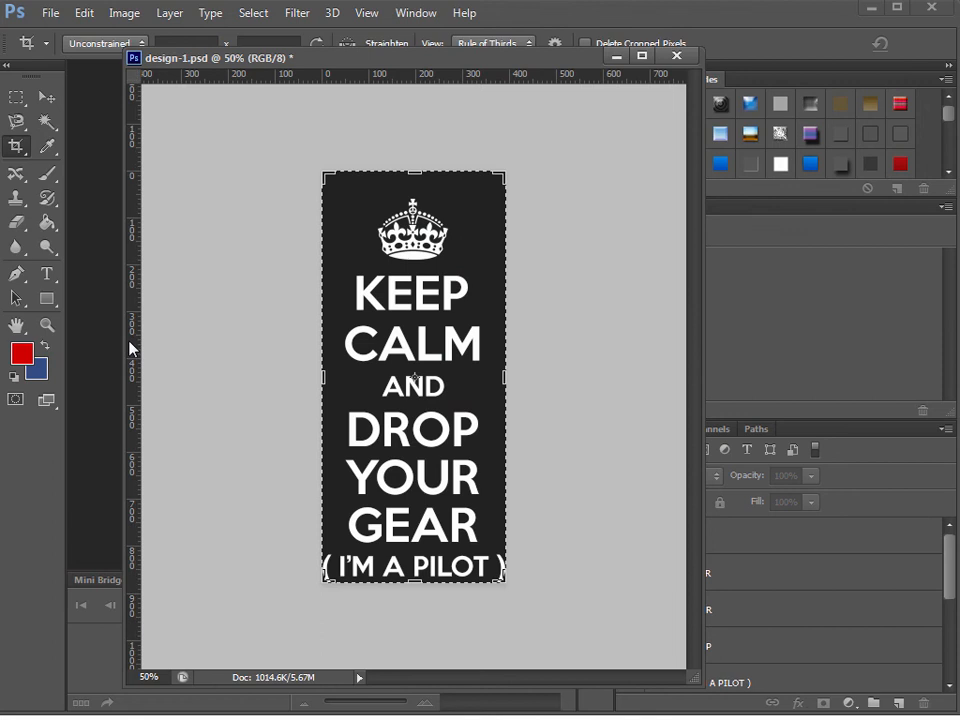
drag(133, 348, 406, 342)
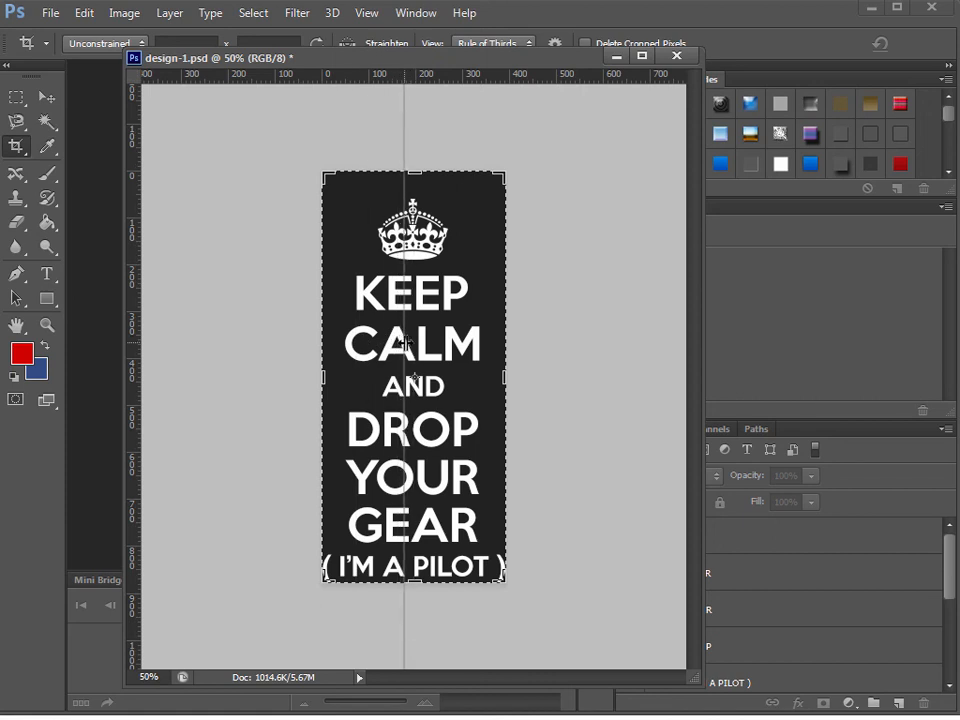
drag(407, 343, 407, 343)
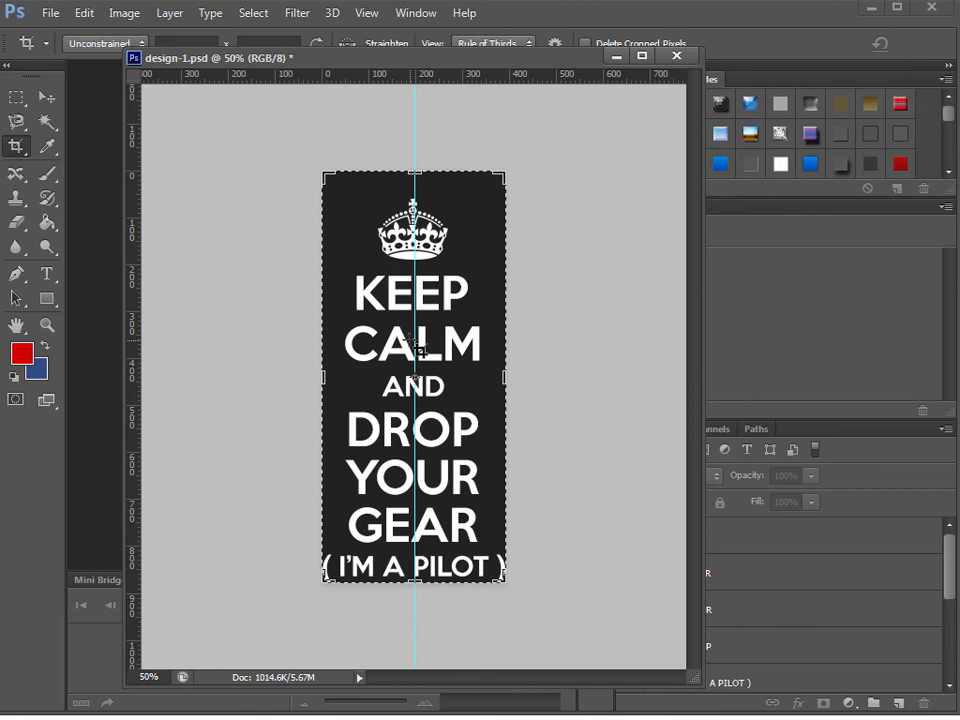
click(355, 20)
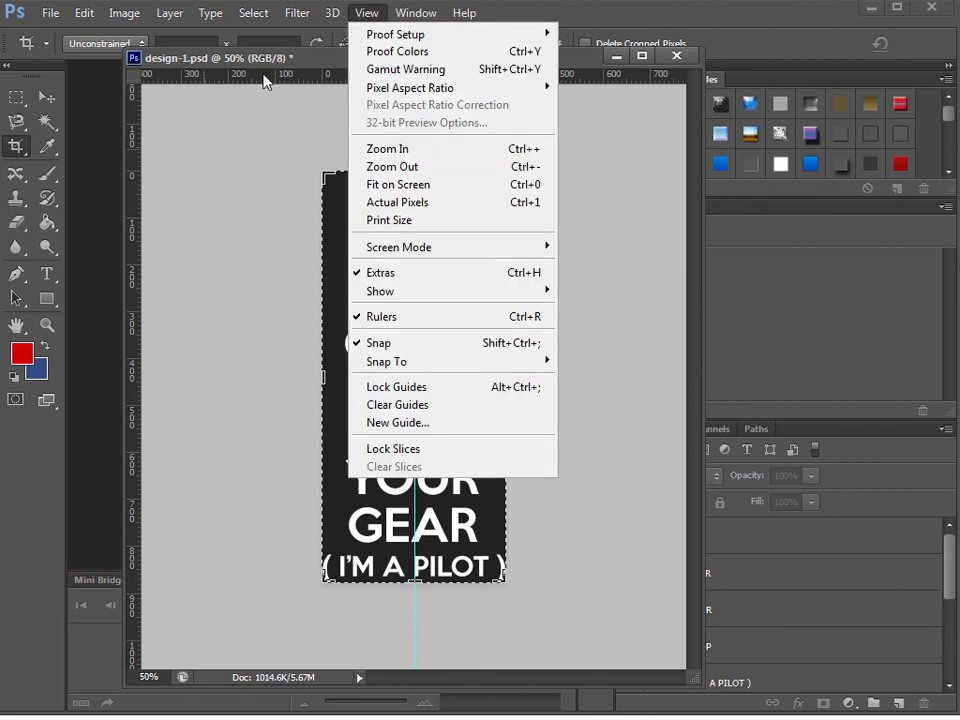
click(310, 68)
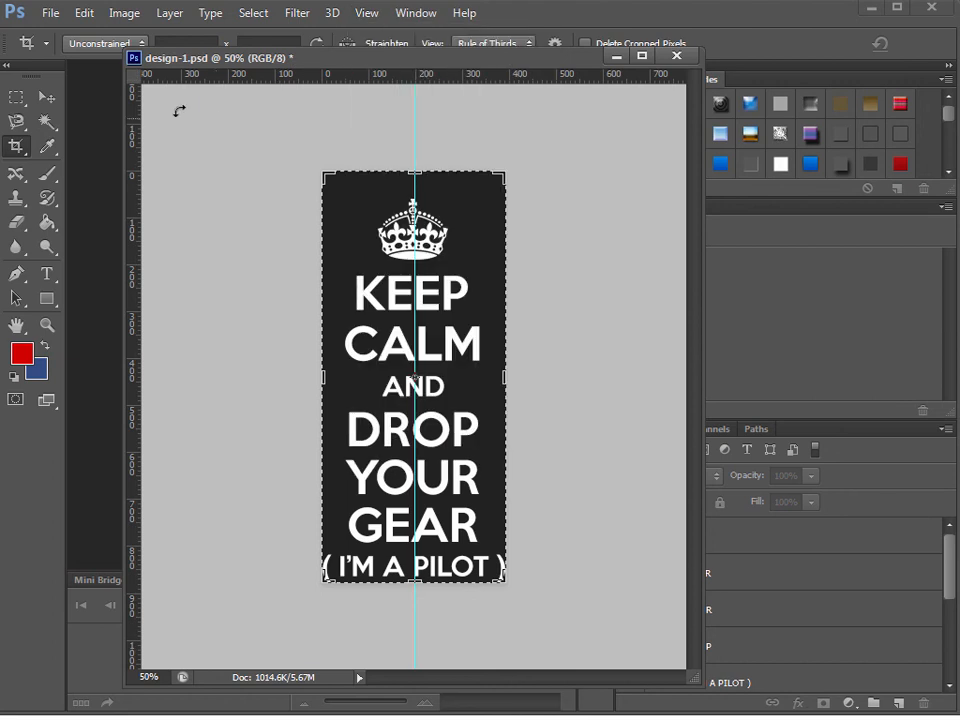
Step: Nudge the crown 3 px right so that its centre sits on the vertical guide
click(45, 97)
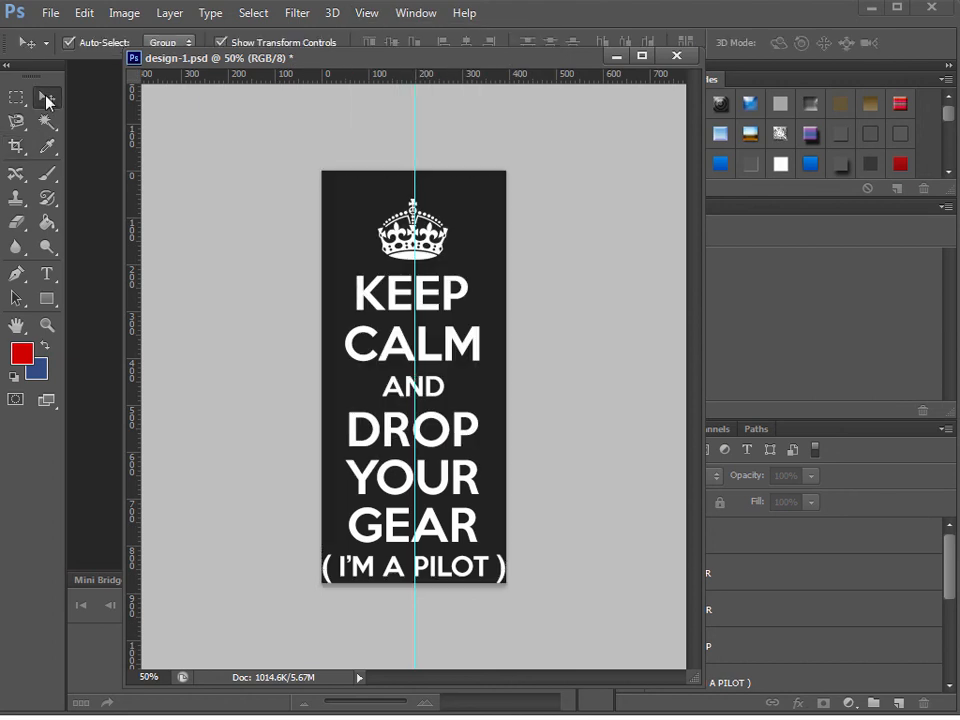
click(362, 14)
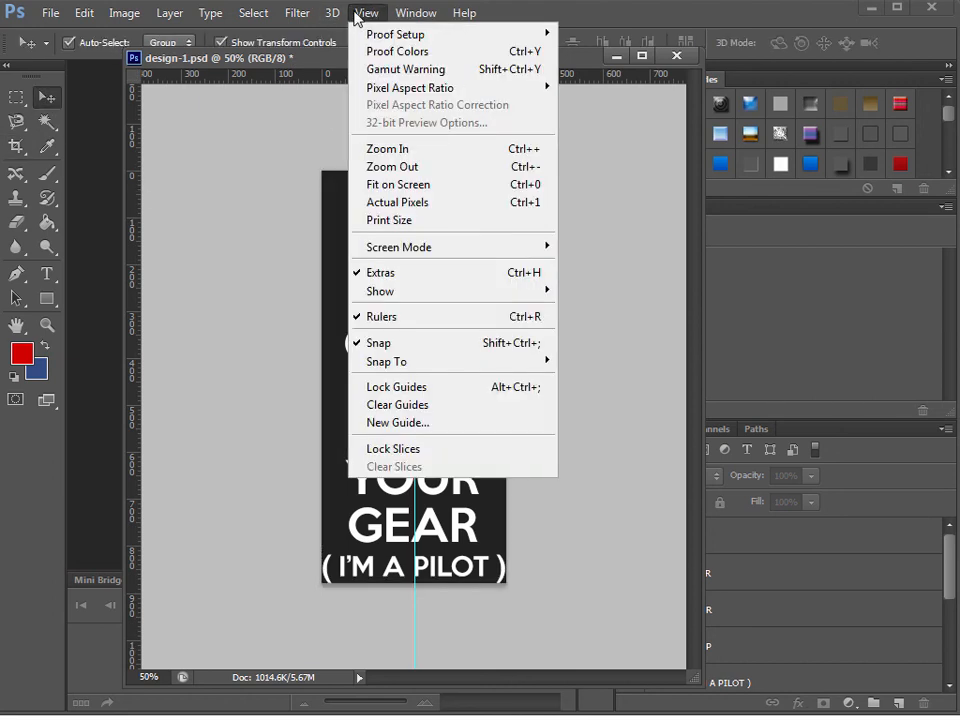
click(243, 228)
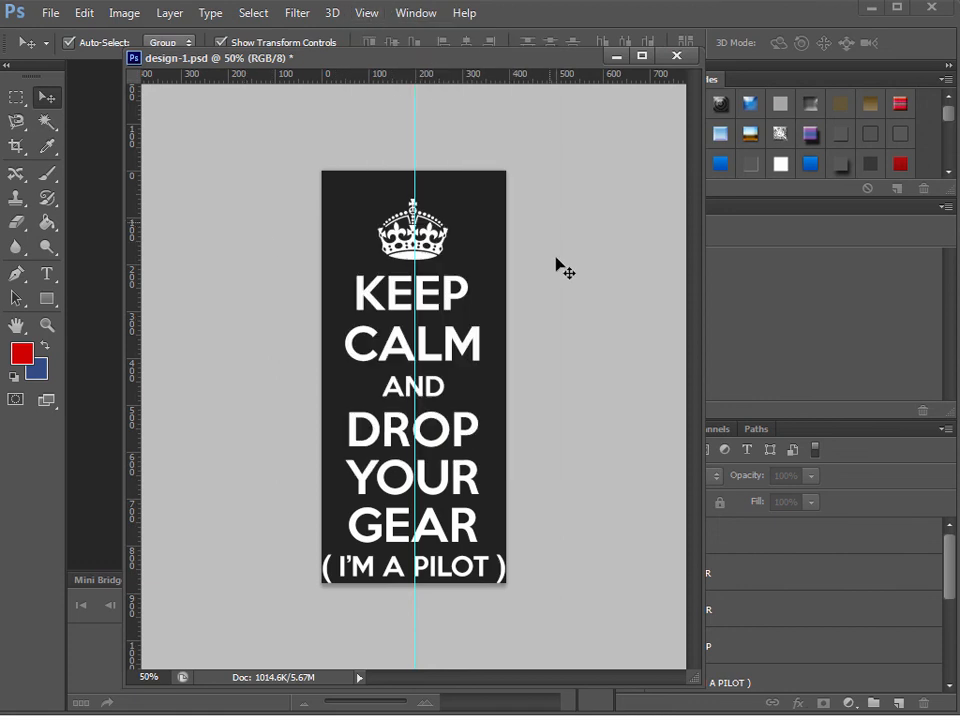
click(436, 250)
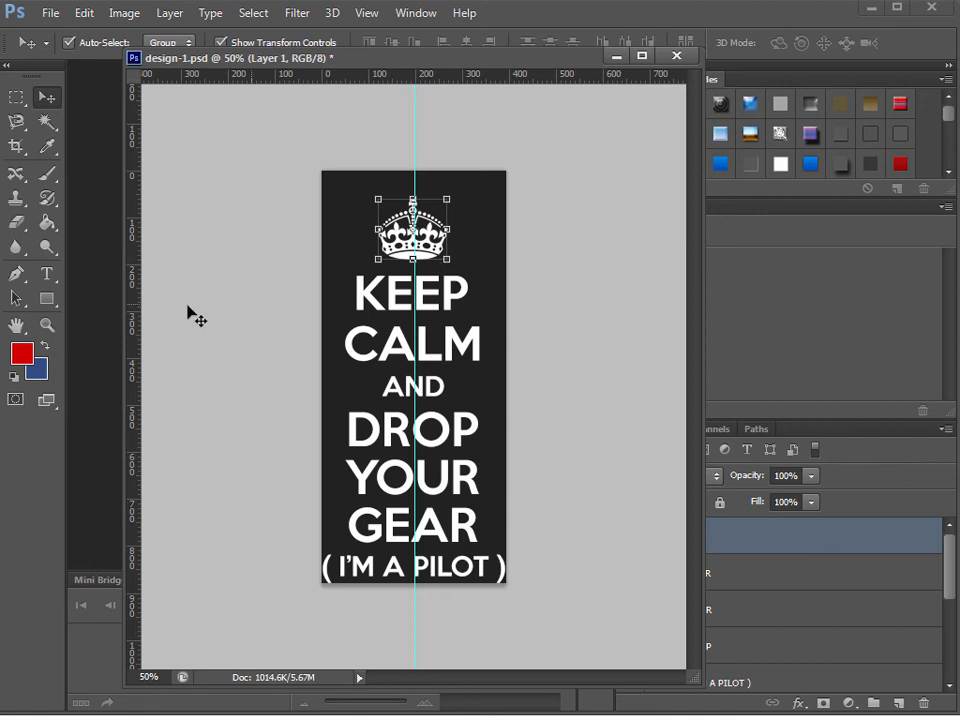
click(47, 326)
click(398, 182)
click(398, 182)
click(398, 182)
click(47, 97)
scroll(430, 290, up, 8)
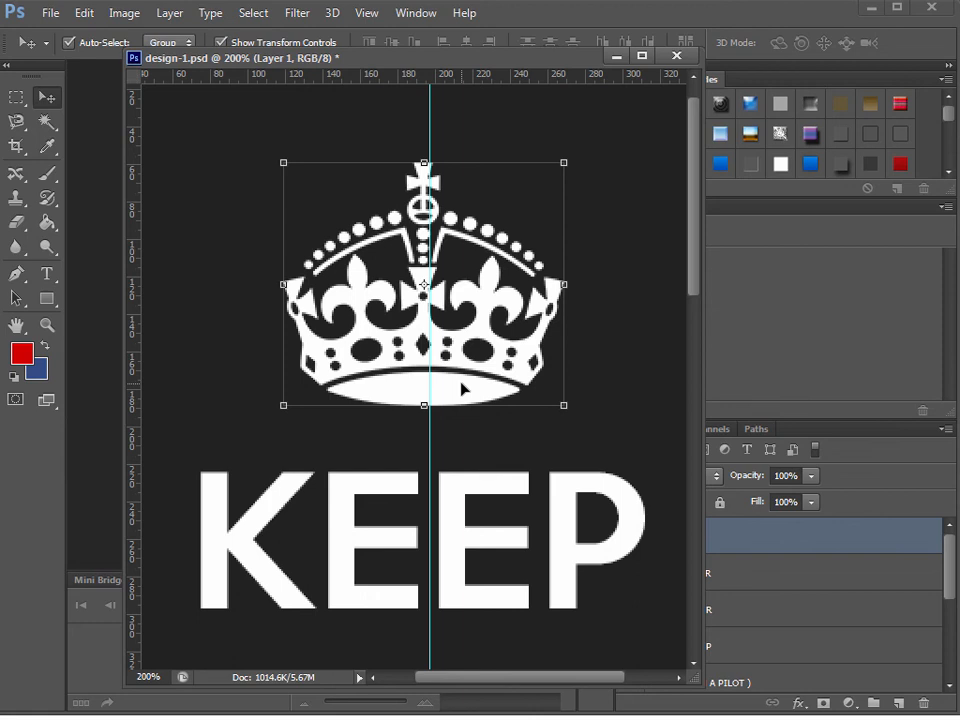
key(Right)
key(Right)
key(Right)
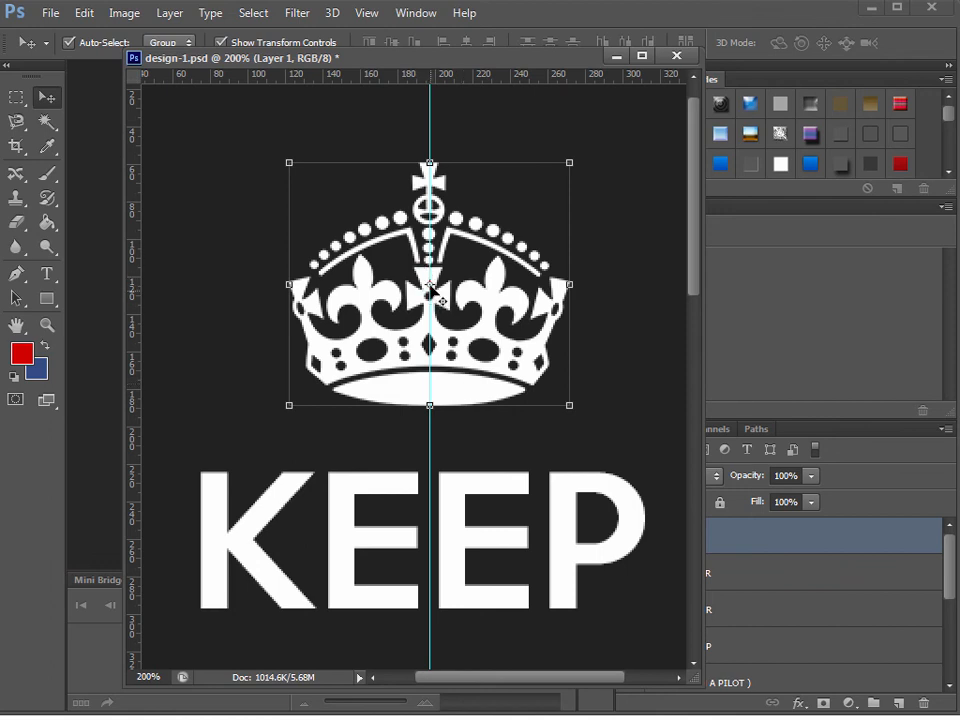
Step: Nudge the KEEP and CALM text lines 3 px right each so that their centres sit on the vertical guide
click(569, 541)
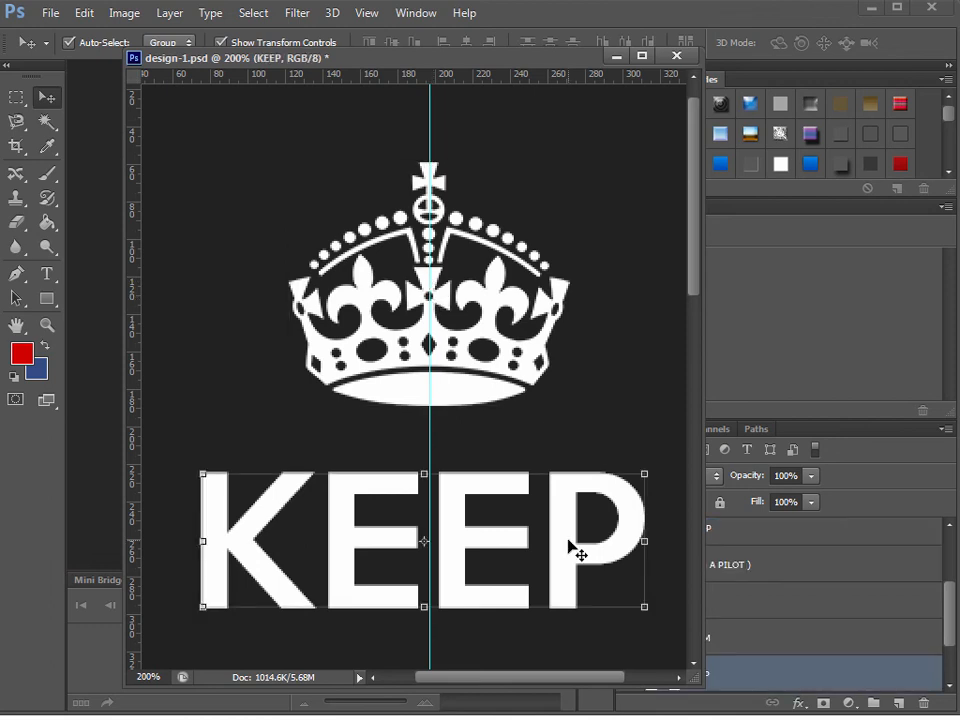
scroll(570, 545, down, 5)
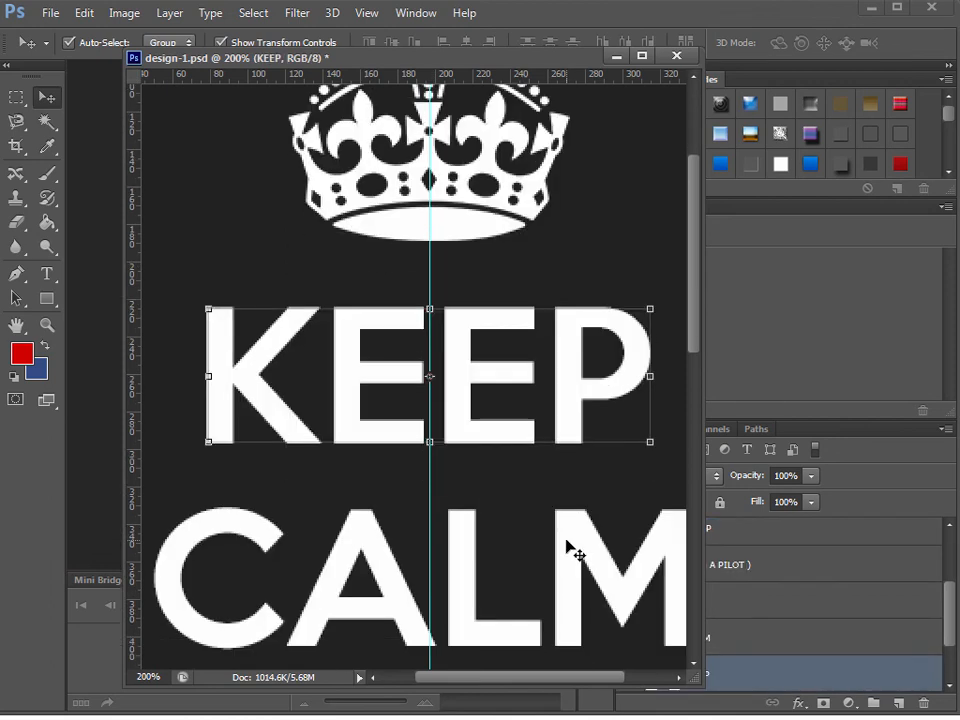
click(574, 507)
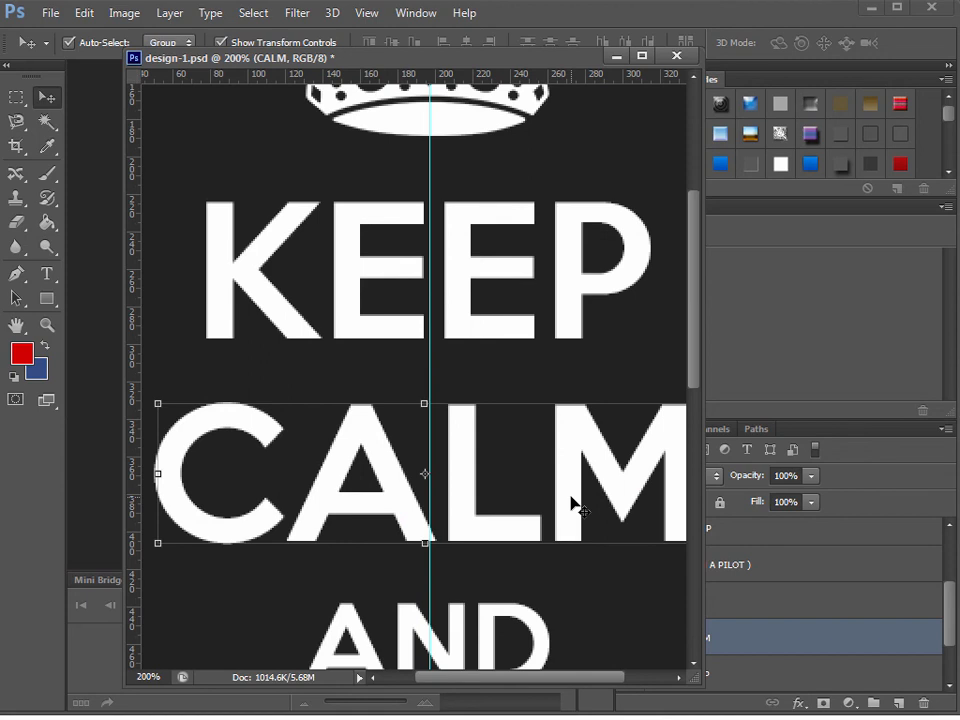
key(Right)
key(Right)
key(Right)
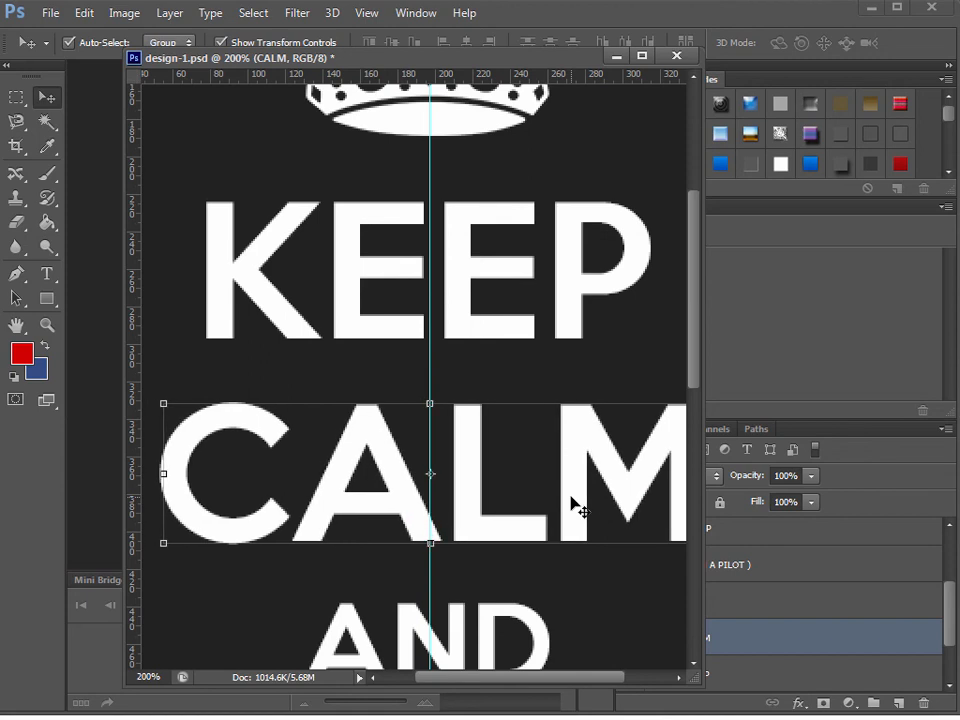
Step: Nudge the AND text line 2 px right so that its centre sits on the vertical guide
scroll(560, 540, down, 3)
click(541, 572)
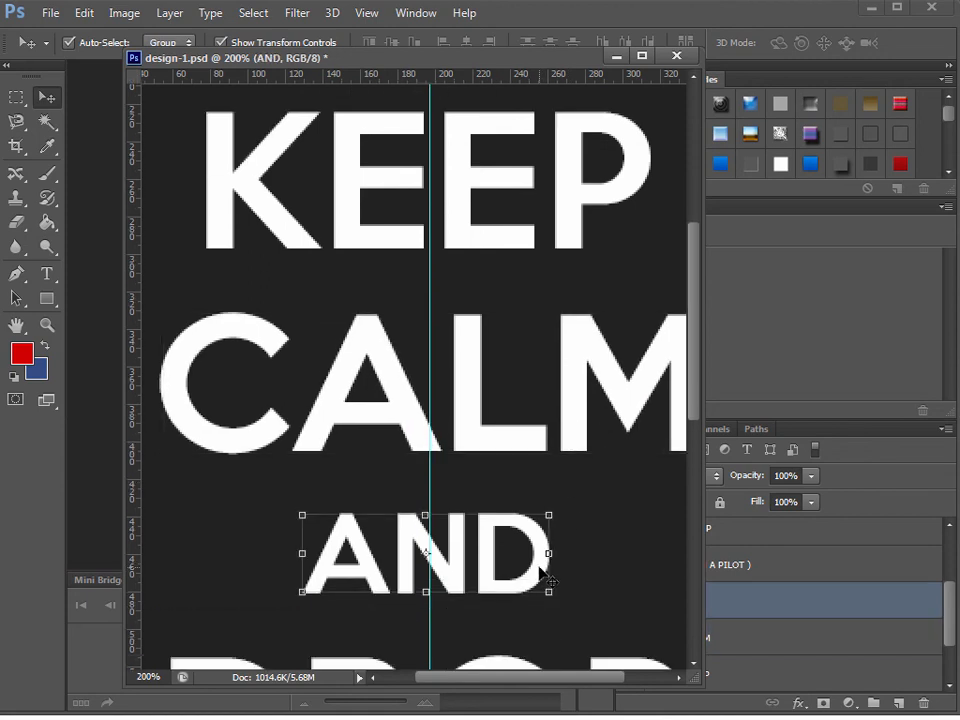
key(Right)
key(Right)
scroll(541, 572, down, 3)
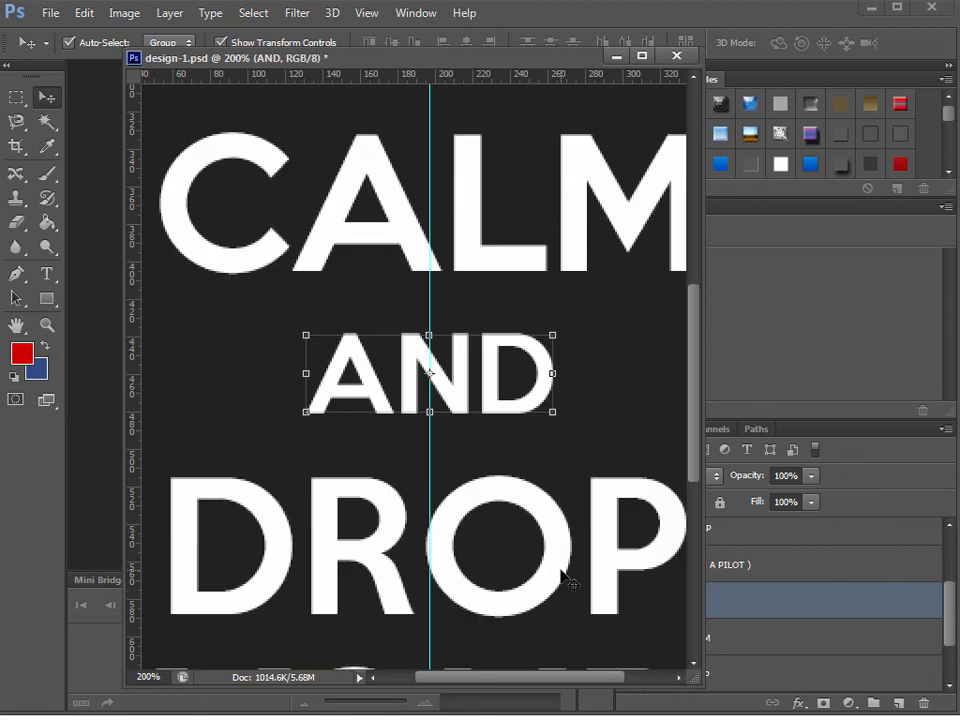
Step: Check the DROP line's centring on the guide and nudge the YOUR line 3 px right onto it
click(566, 578)
scroll(566, 578, down, 3)
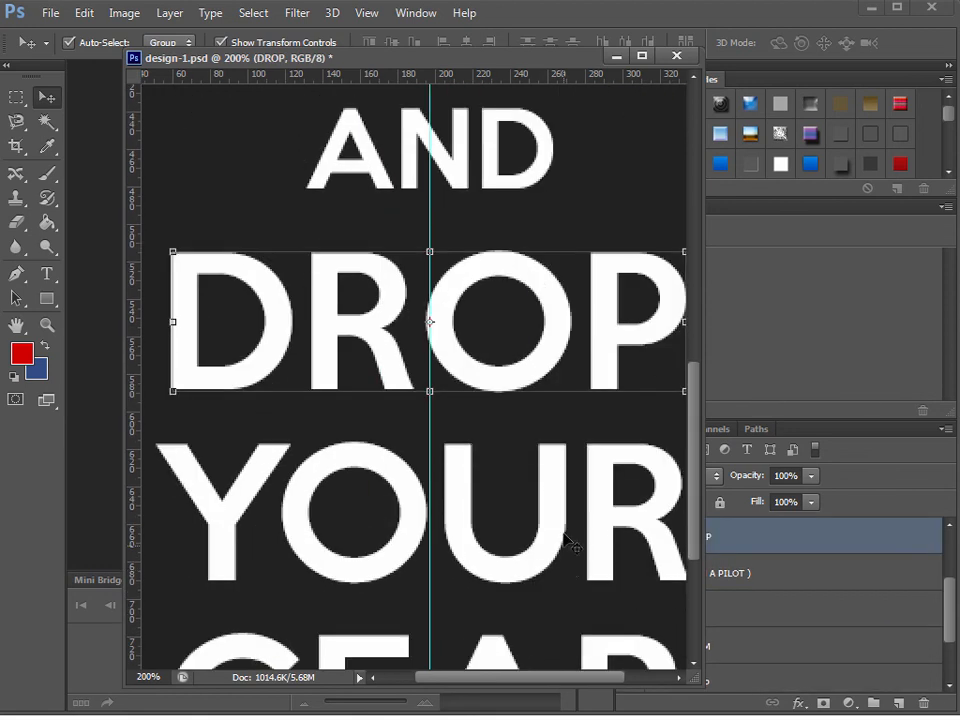
click(553, 543)
key(Right)
key(Right)
key(Right)
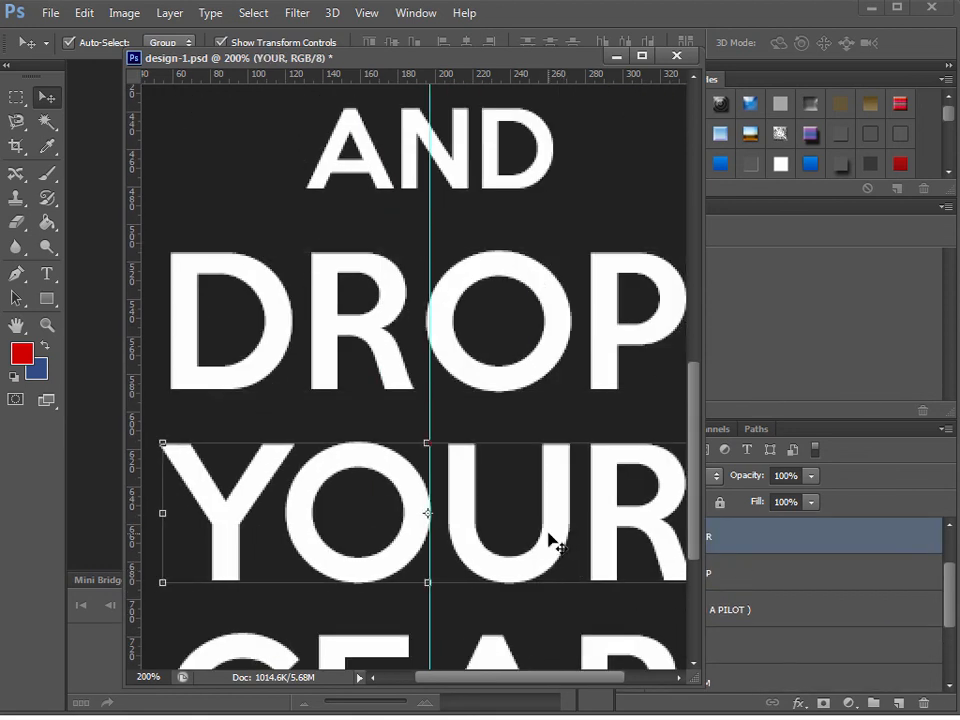
Step: Nudge the GEAR text line 2 px right so that its centre sits on the vertical guide
scroll(548, 540, down, 3)
click(523, 543)
key(Right)
key(Right)
scroll(523, 540, down, 3)
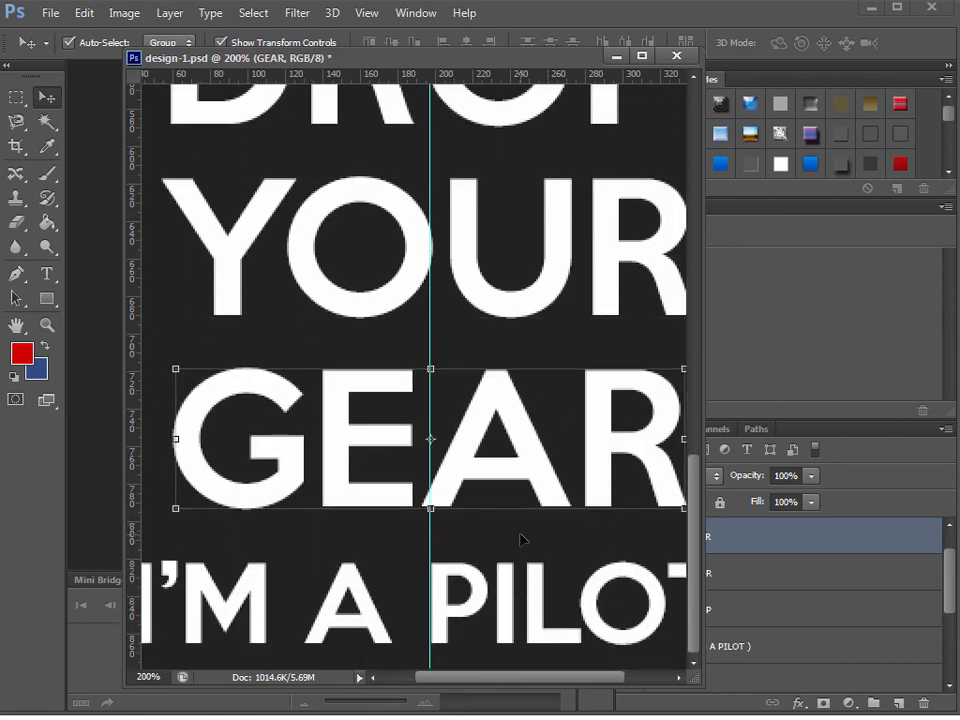
Step: Check the ( I'M A PILOT ) line's centring on the guide and examine the whole design at 66.67% zoom
click(533, 622)
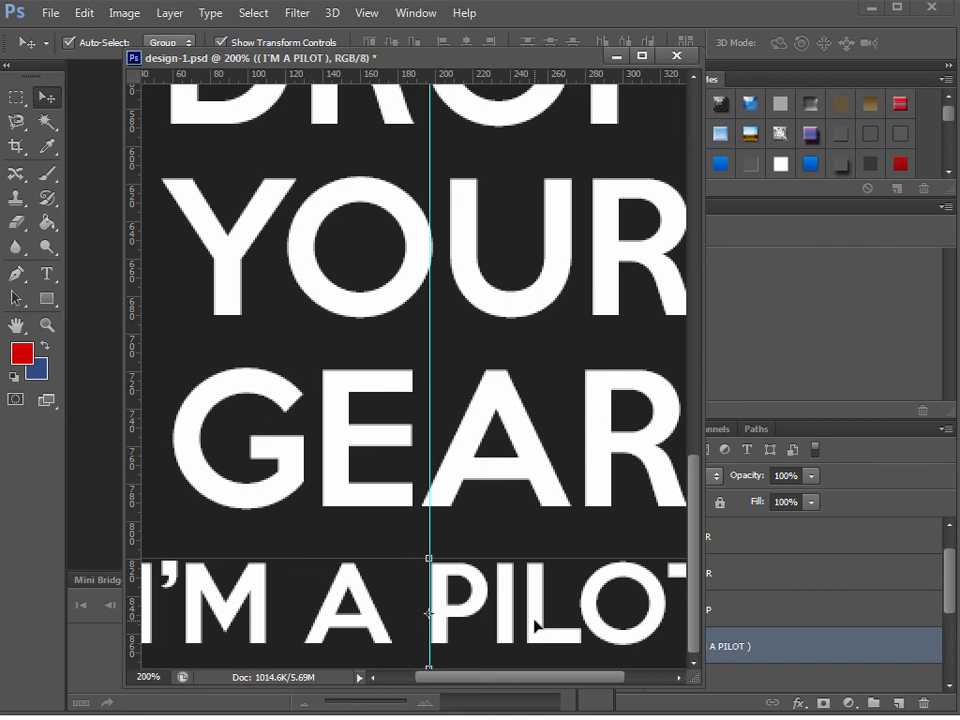
scroll(592, 580, up, 6)
scroll(592, 580, up, 5)
click(47, 325)
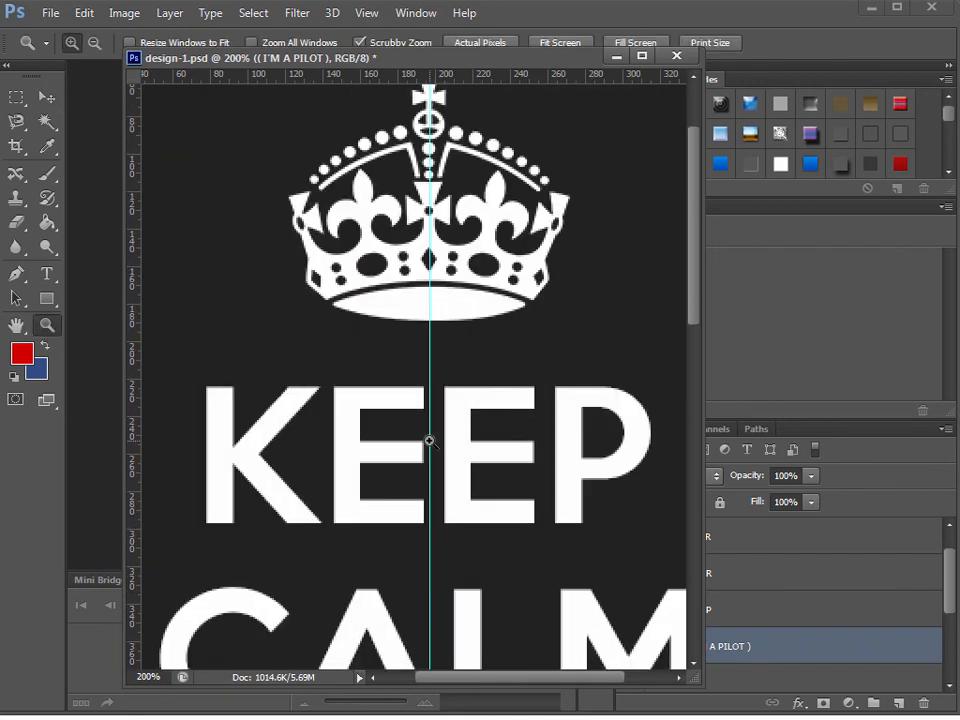
alt+click(429, 441)
alt+click(429, 441)
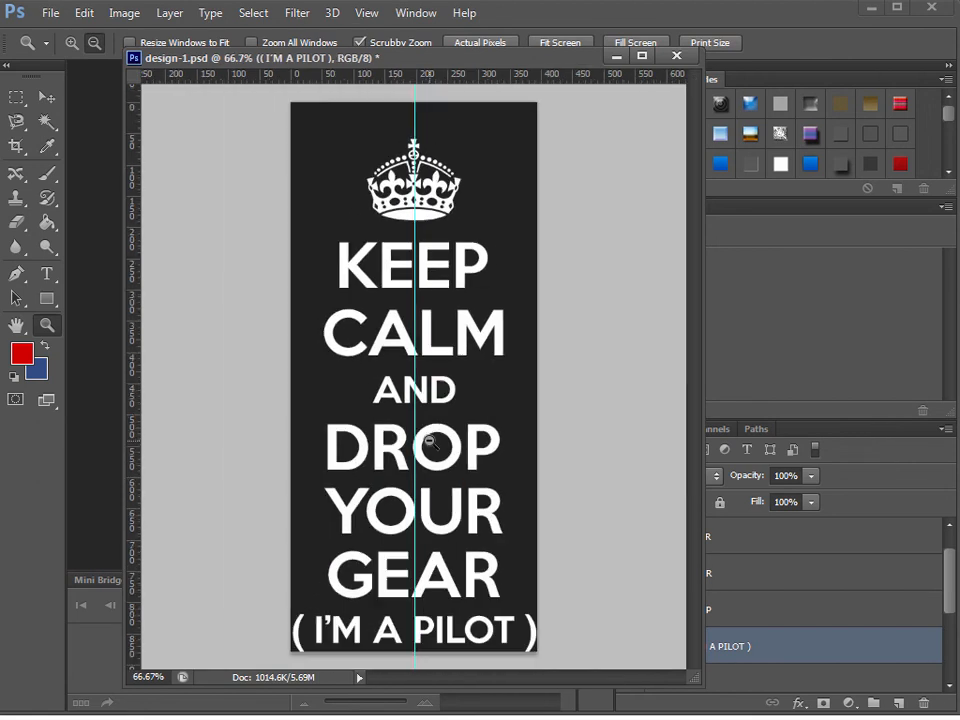
click(47, 96)
click(613, 317)
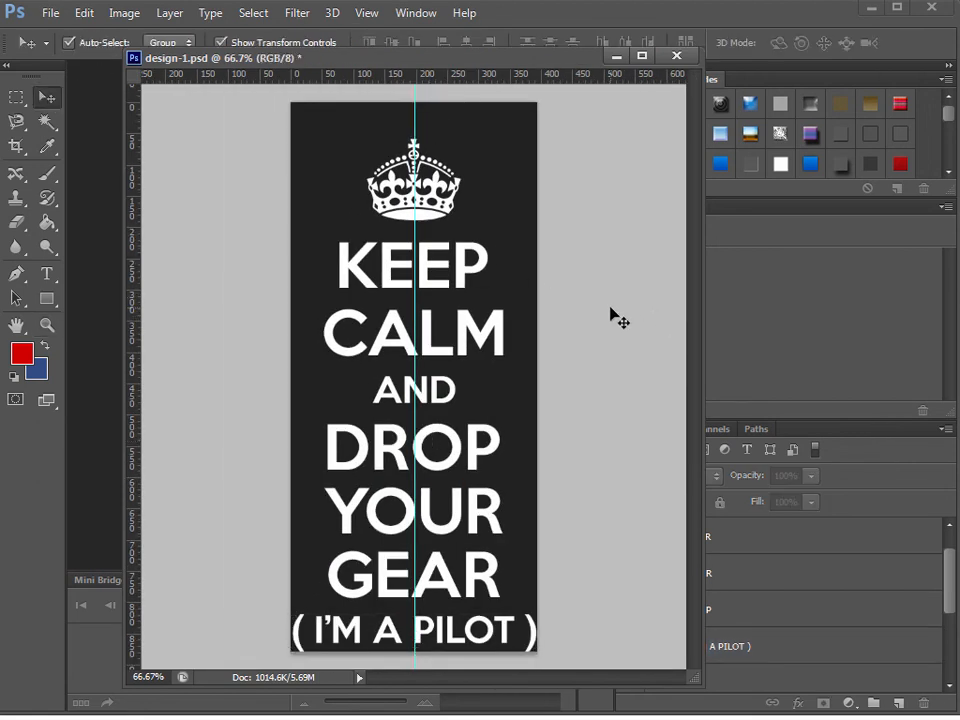
Step: Move the CALM text line up about 20 px so that it sits close beneath KEEP
click(470, 340)
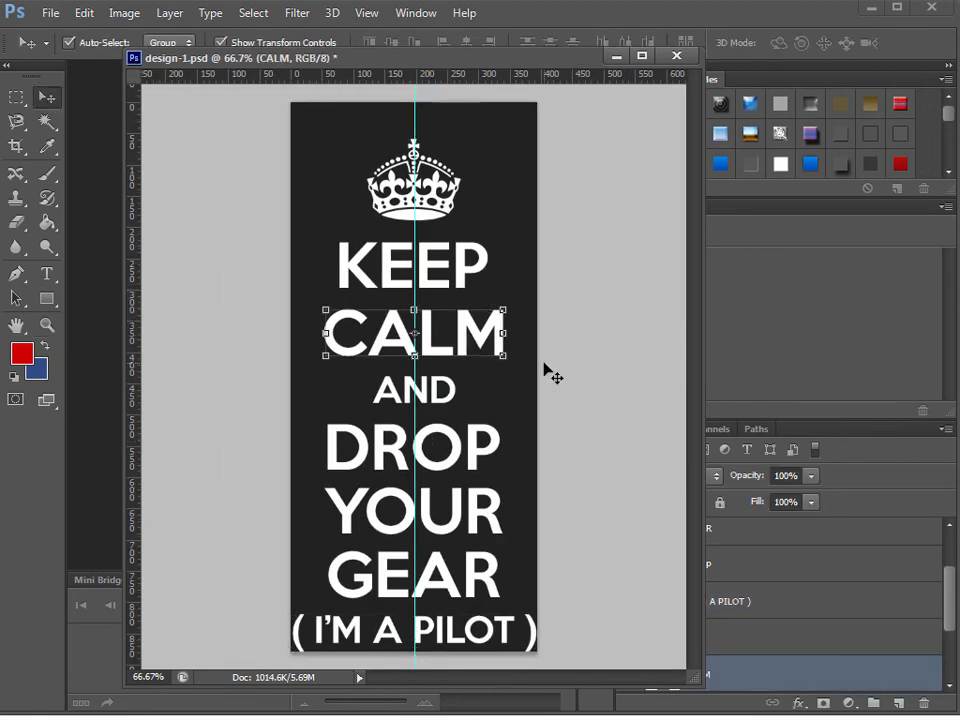
key(Up)
key(Up)
key(Up)
key(Up)
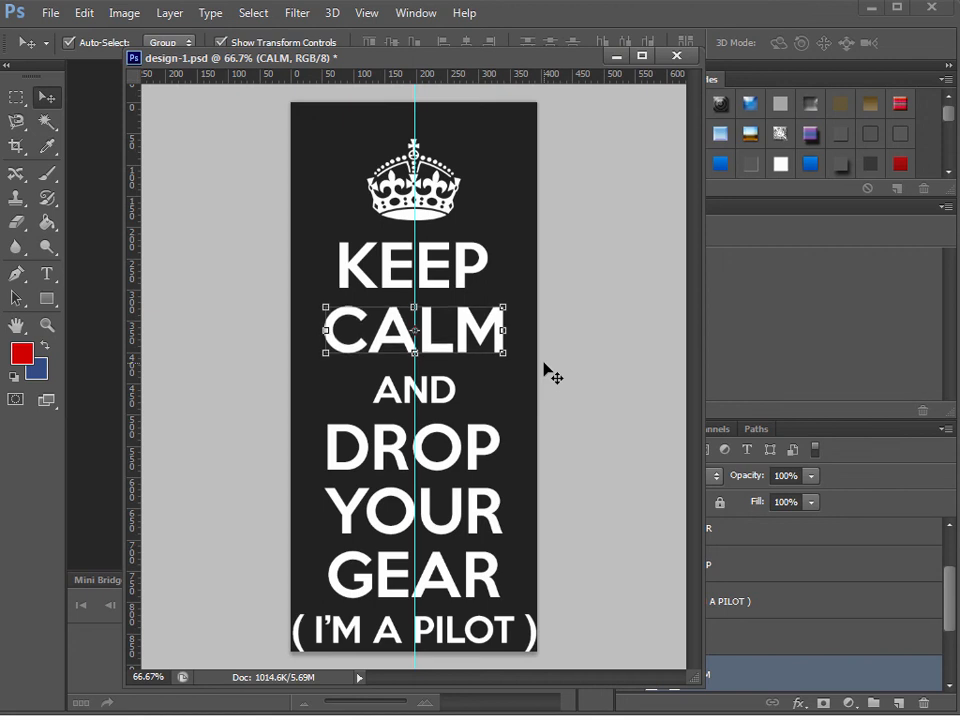
key(Up)
key(Up)
key(Up)
key(Up)
key(Up)
key(Up)
key(Up)
key(Up)
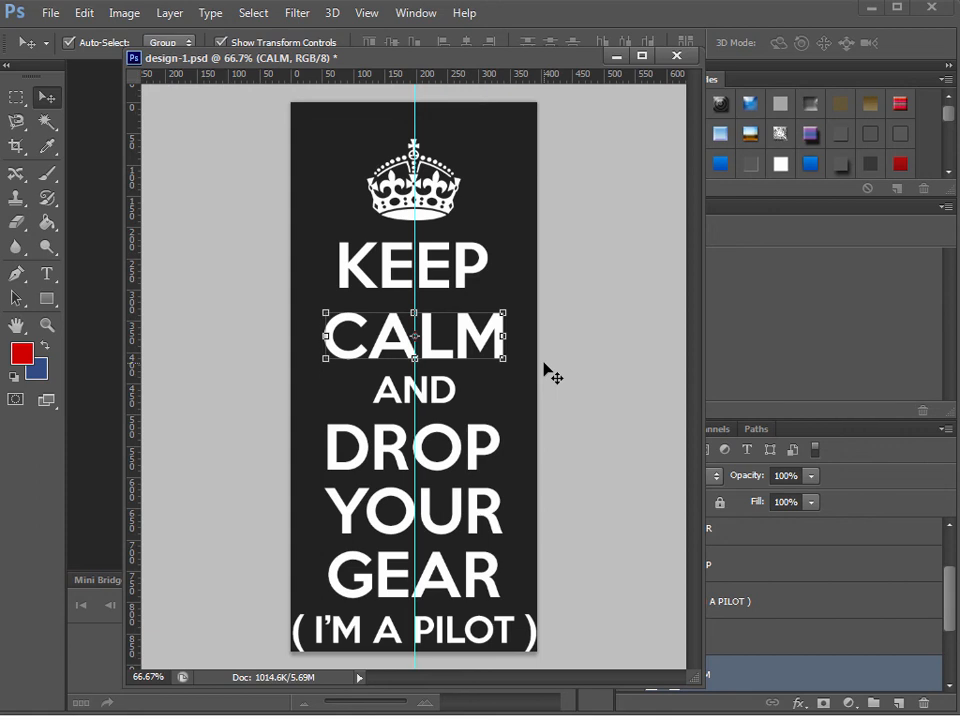
key(Down)
key(Down)
key(Down)
key(Down)
key(Down)
key(Down)
key(Down)
key(Down)
key(Down)
key(shift+Up)
key(shift+Up)
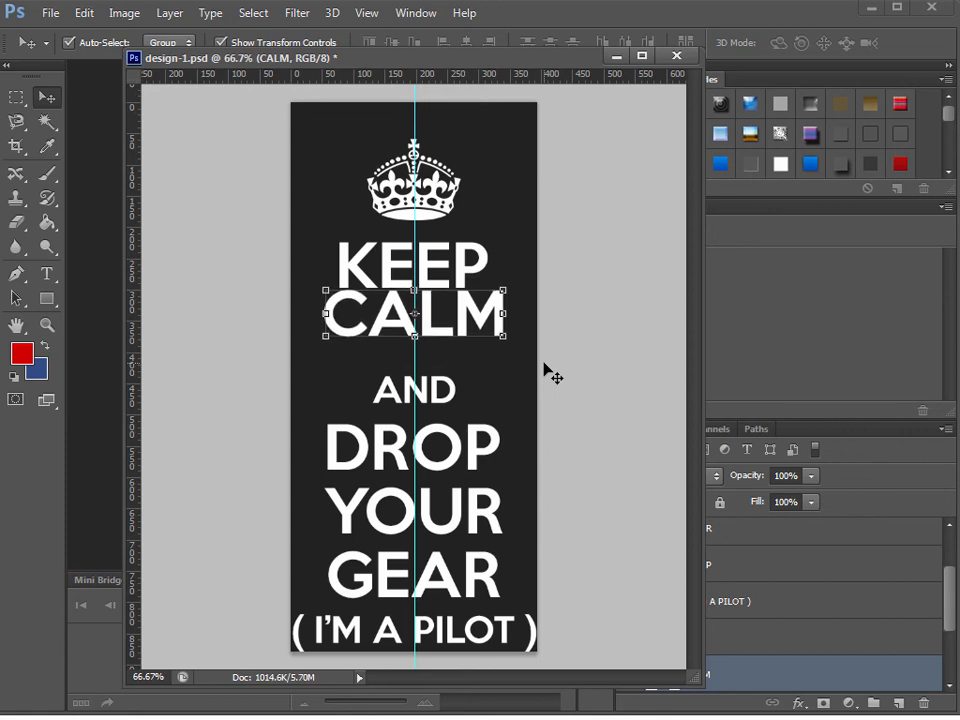
key(Down)
key(Down)
key(Down)
key(Down)
key(Down)
key(Down)
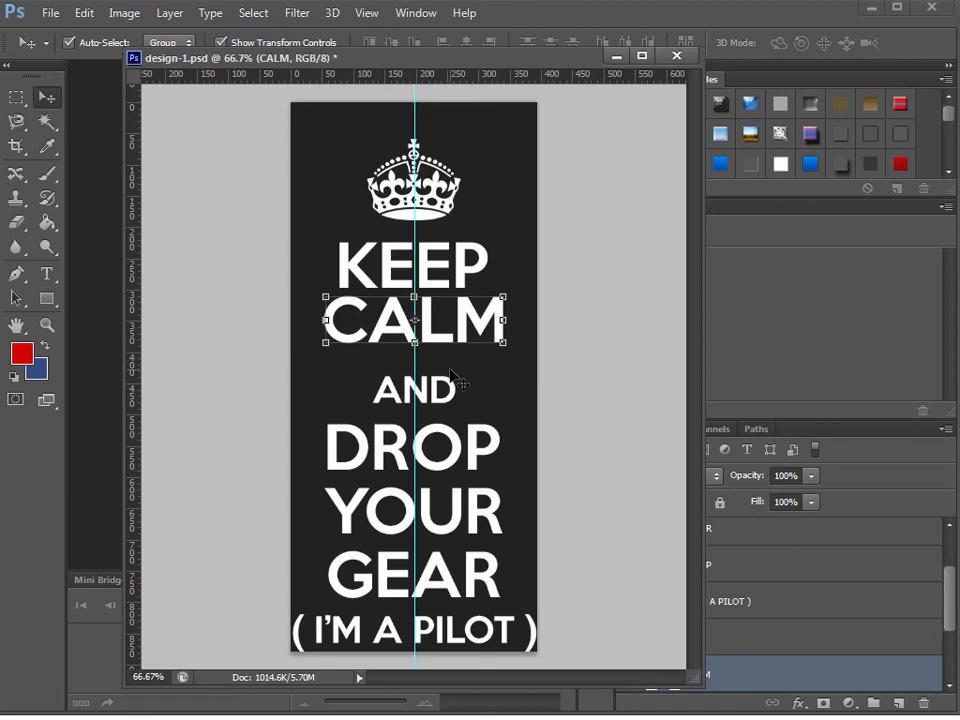
Step: Move the AND and DROP text lines up 20 px each to tighten the spacing below CALM
key(alt+bracketright)
key(shift+Up)
key(shift+Up)
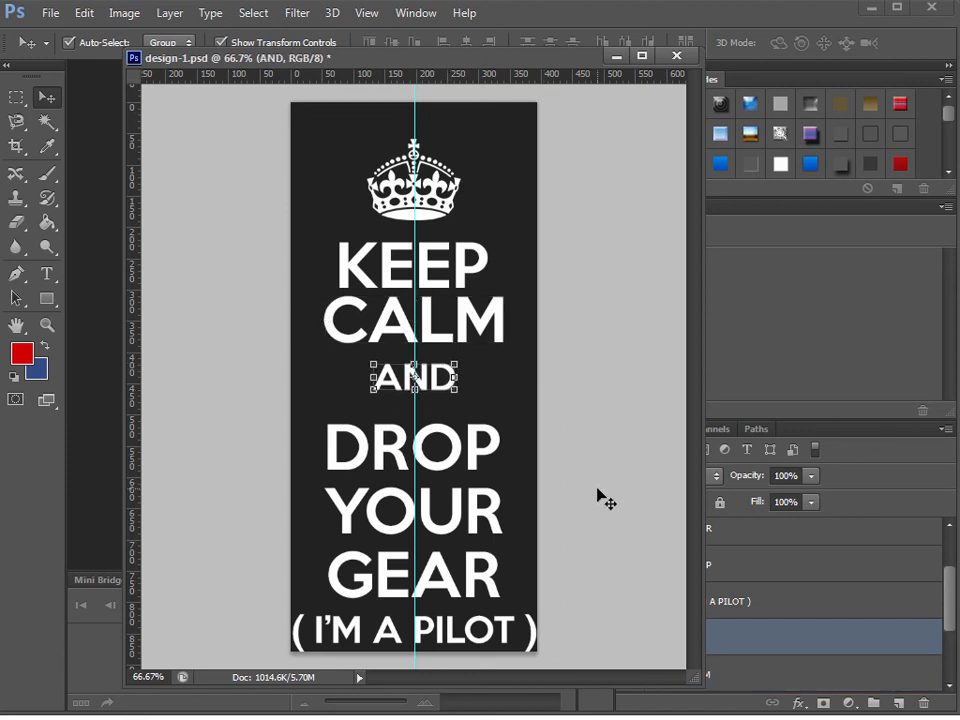
key(alt+bracketright)
key(alt+bracketright)
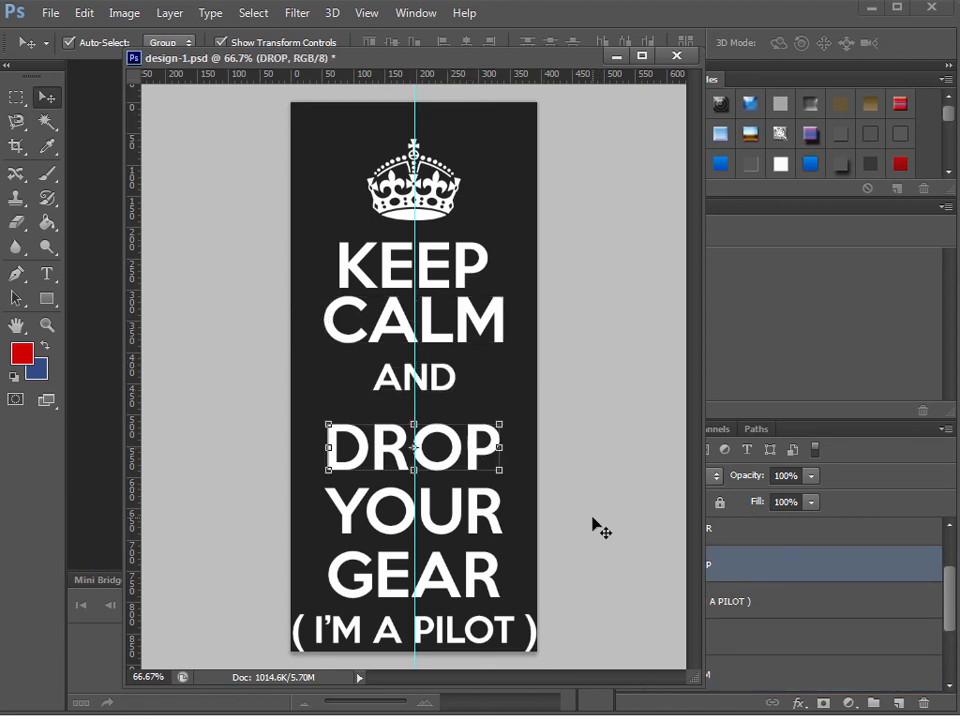
key(shift+Up)
key(shift+Up)
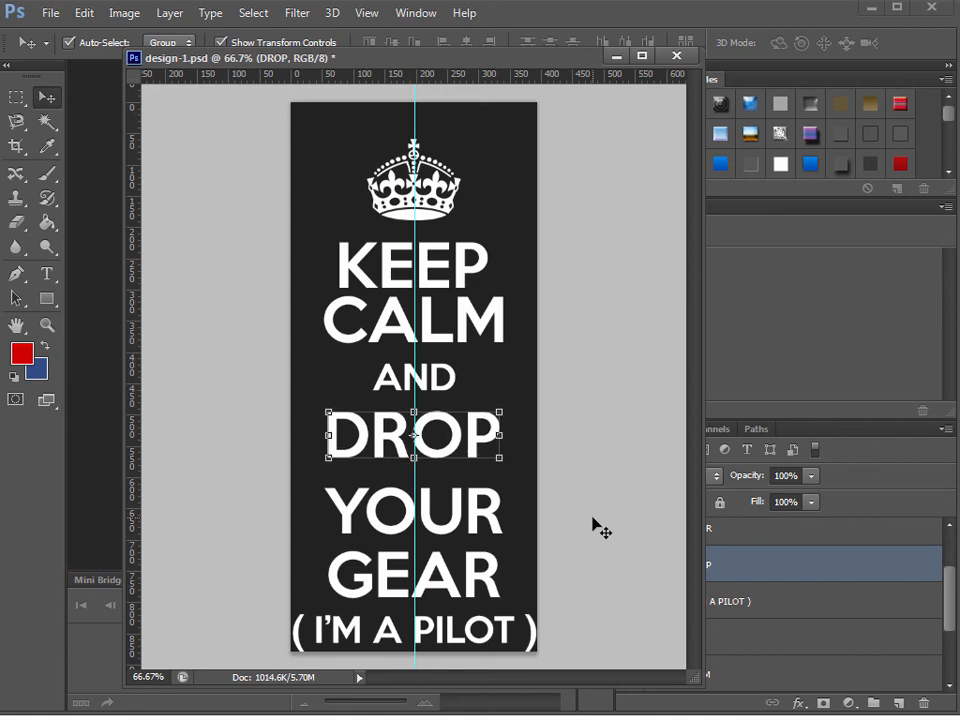
click(593, 519)
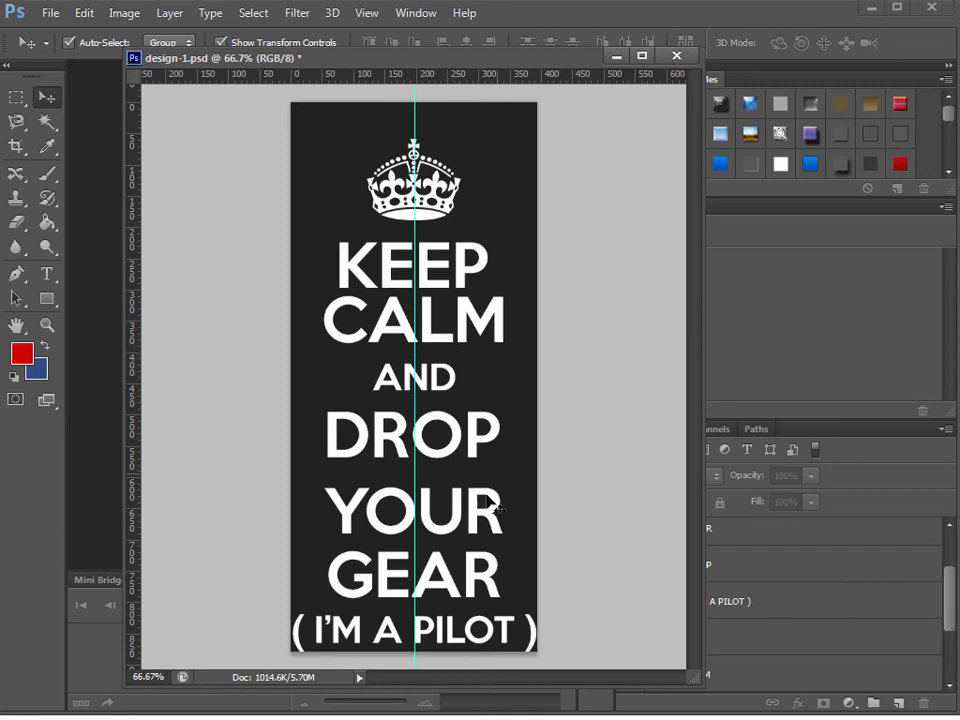
Step: Move the YOUR text line up about 33 px so that it sits close beneath DROP
click(491, 525)
key(shift+Up)
key(shift+Up)
key(shift+Up)
key(Up)
key(Up)
key(Up)
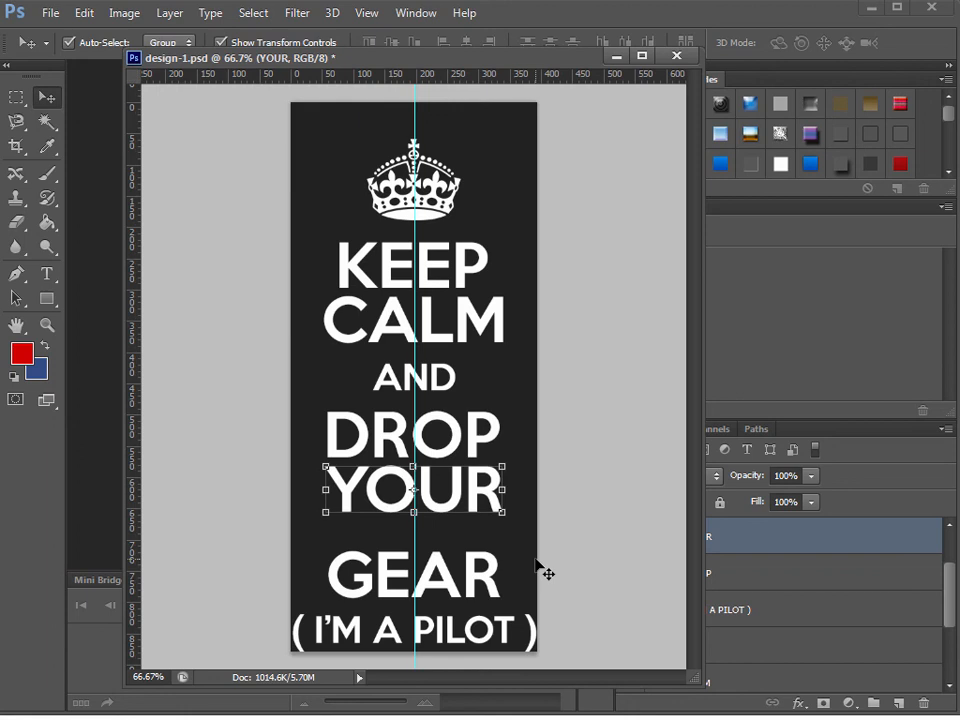
Step: Move the GEAR text line up about 40 px so that it sits close beneath YOUR
click(488, 577)
key(shift+Up)
key(shift+Up)
key(shift+Up)
key(shift+Up)
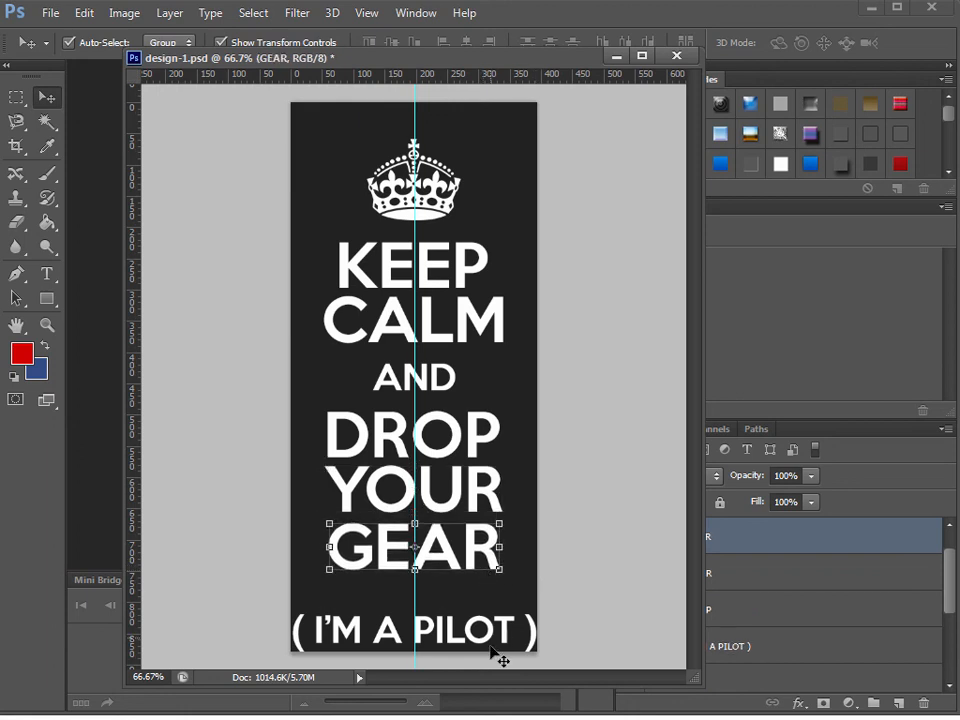
Step: Compare the line spacing with temporary horizontal guides beneath KEEP, CALM and DROP, and remove those guides again
drag(456, 75, 497, 290)
drag(490, 82, 564, 346)
drag(520, 74, 557, 455)
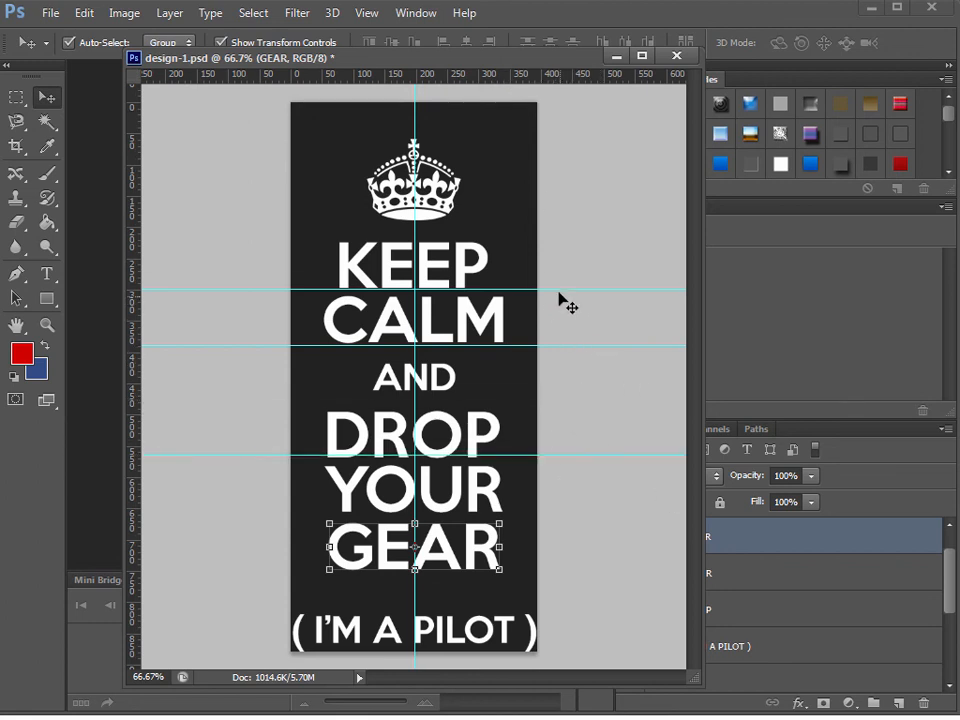
drag(558, 289, 610, 74)
click(370, 488)
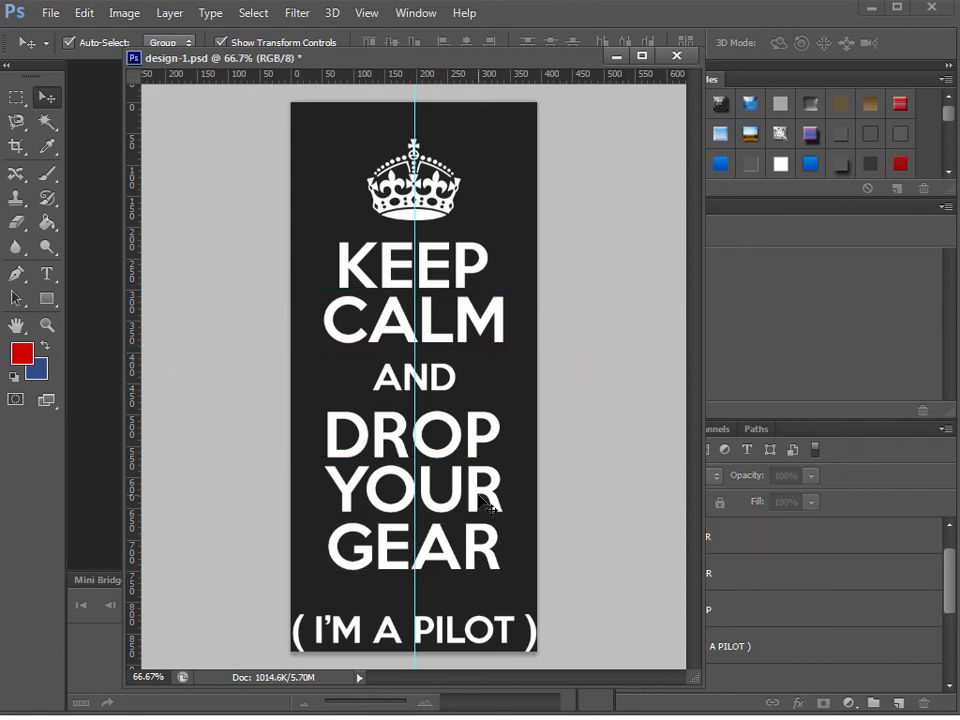
click(548, 537)
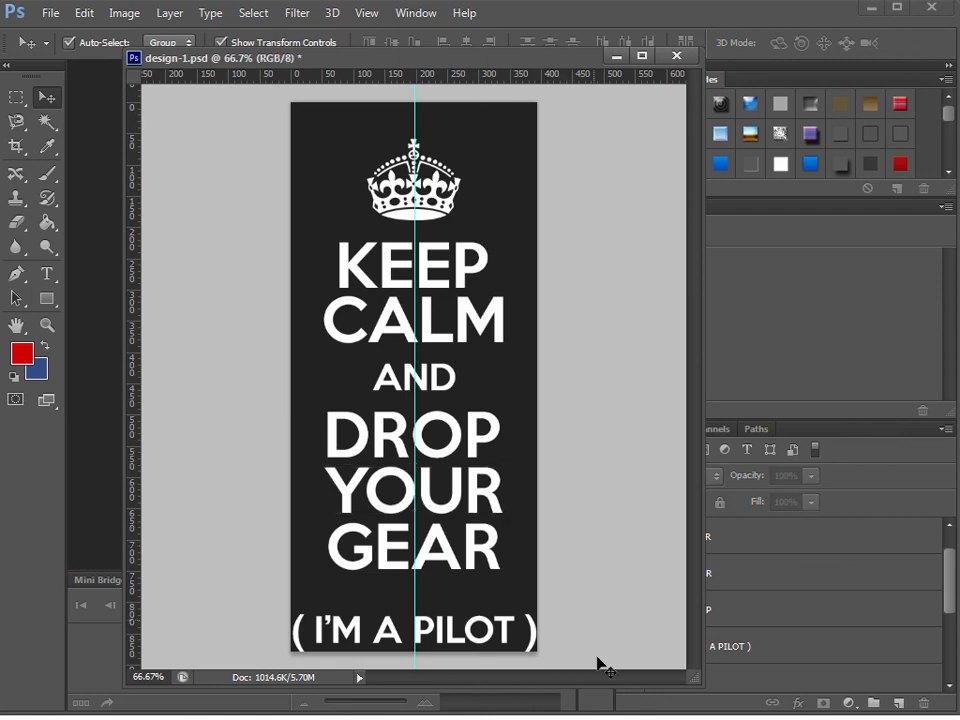
Step: Move the ( I'M A PILOT ) line up about 53 px so that it sits close beneath GEAR
click(512, 645)
key(shift+Up)
key(shift+Up)
key(shift+Up)
key(shift+Up)
key(shift+Up)
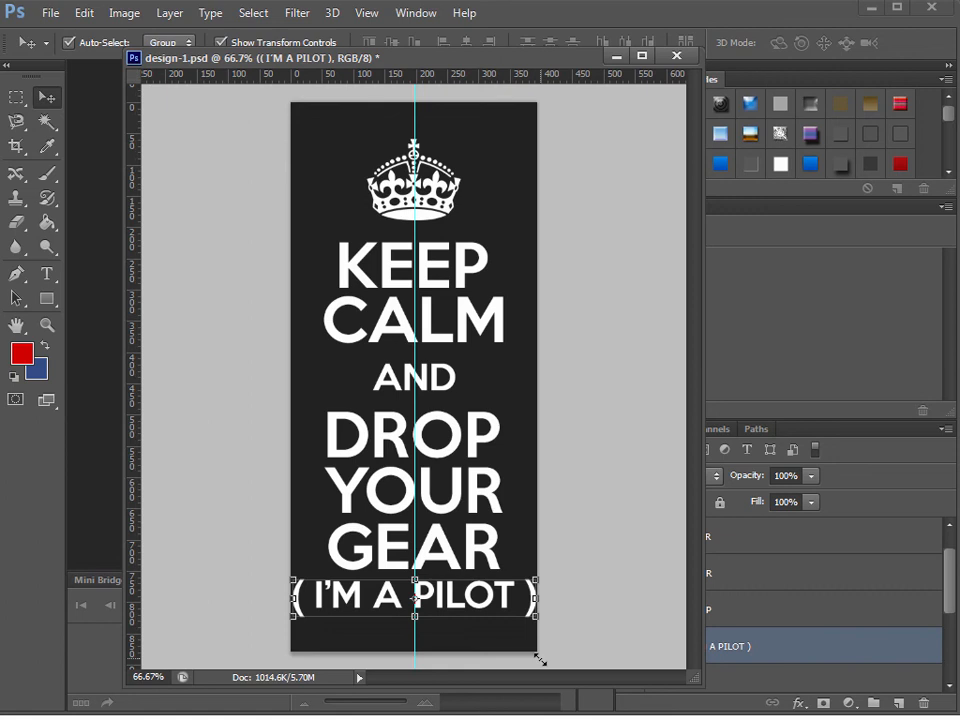
key(Up)
key(Up)
key(Up)
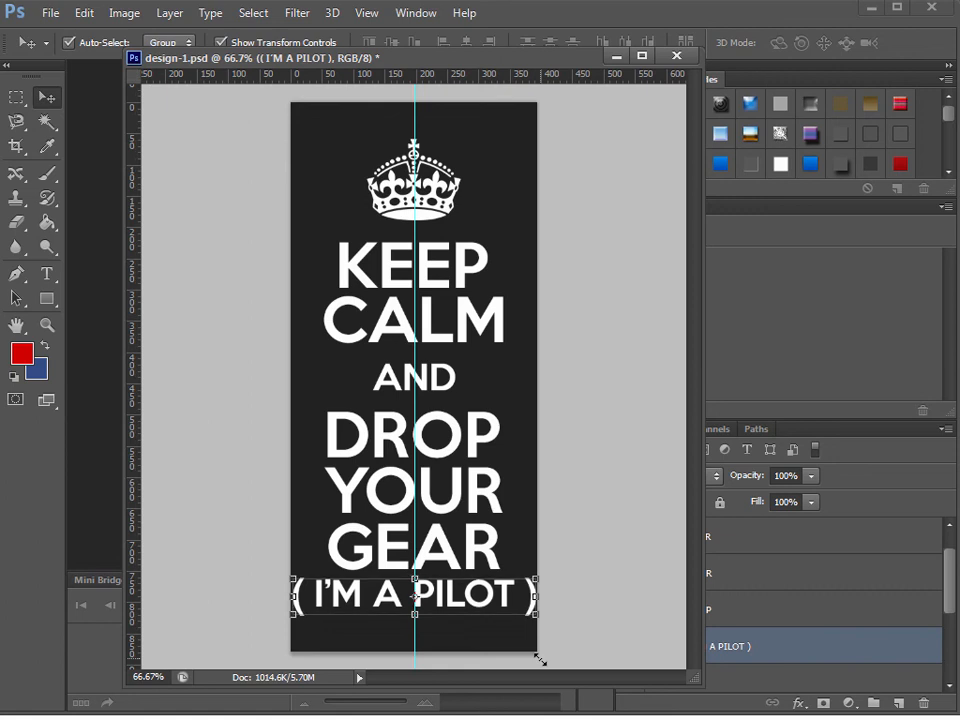
key(ctrl+Tab)
key(ctrl+Tab)
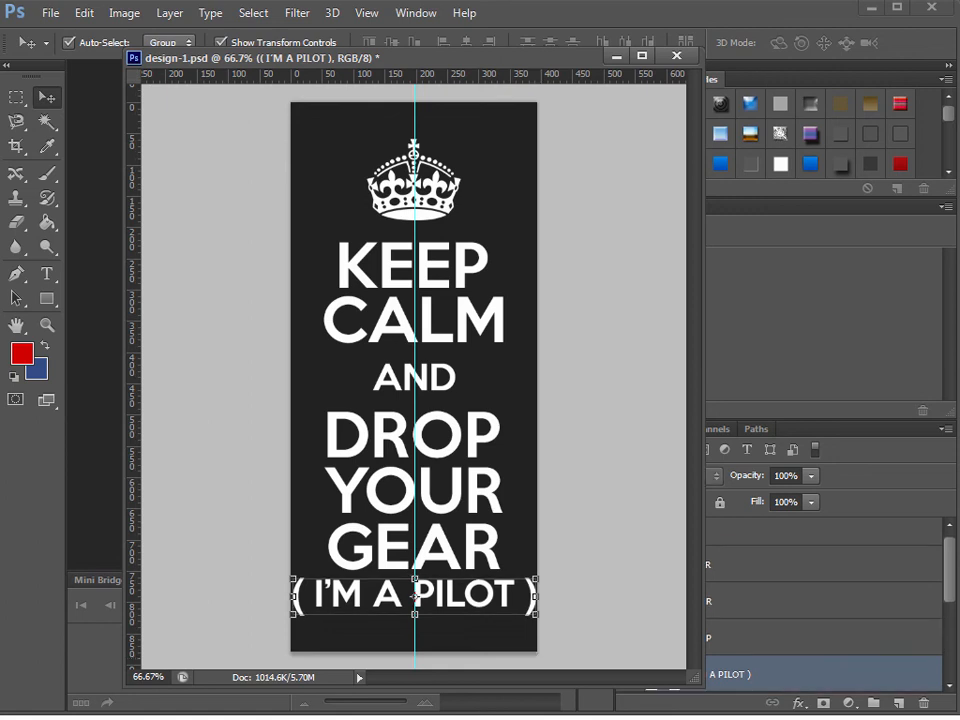
drag(568, 62, 634, 50)
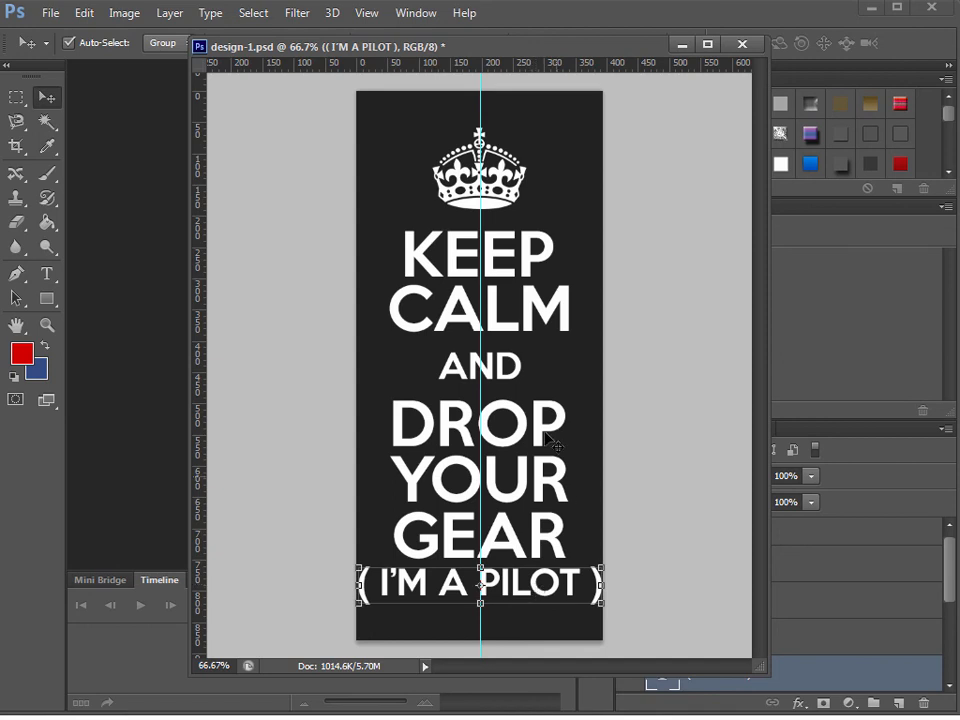
Step: Scale the AND and ( I'M A PILOT ) lines down together to about 79% and move each clear of the neighbouring DROP and GEAR lines
shift+click(500, 368)
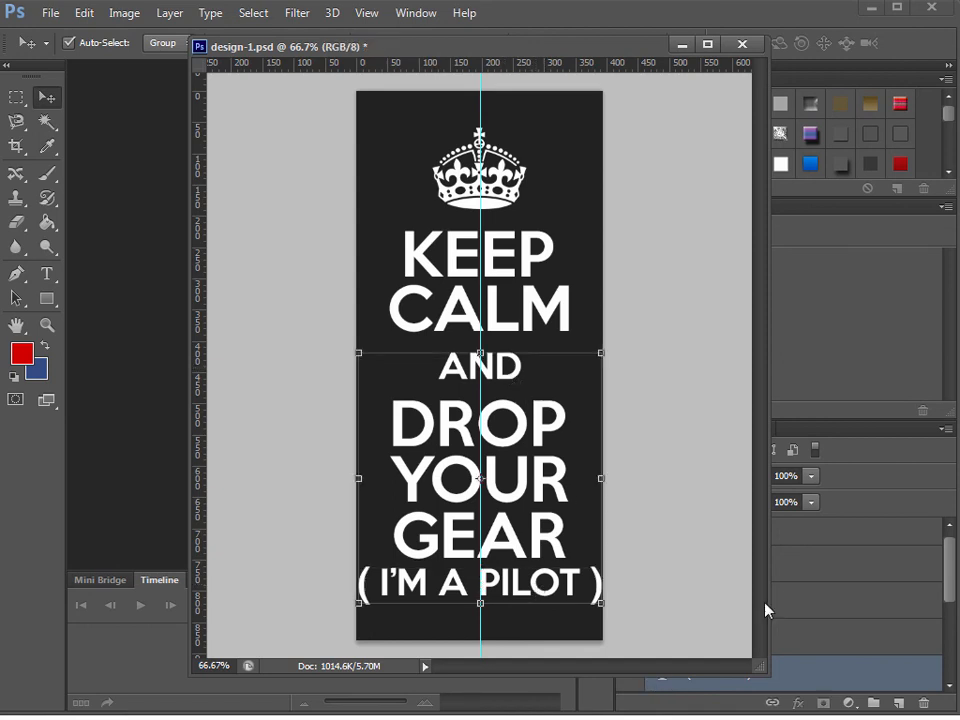
click(601, 604)
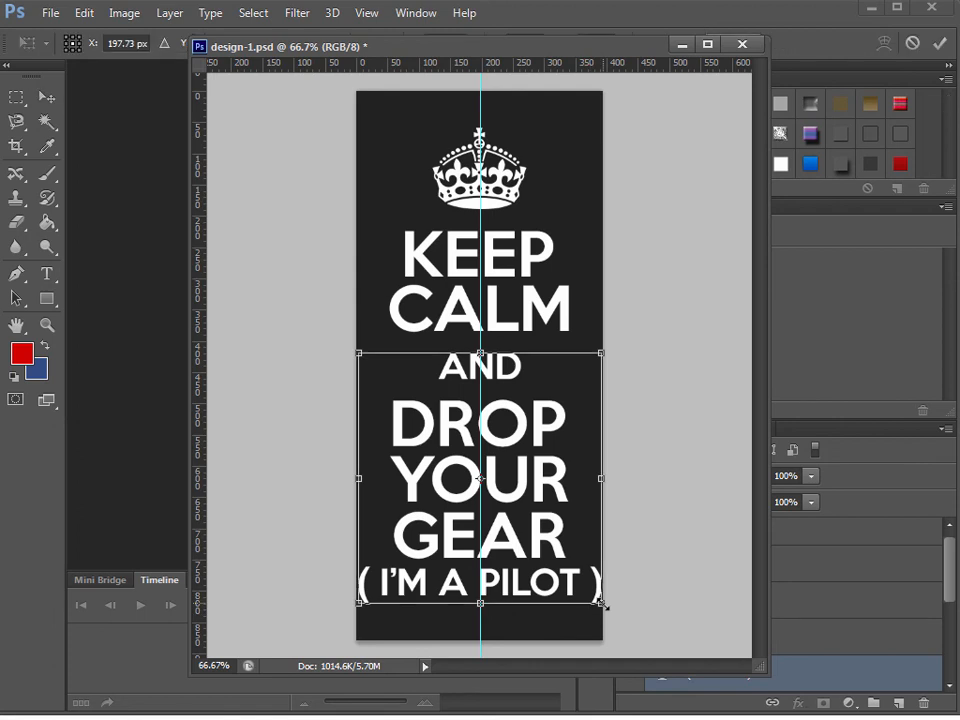
drag(601, 604, 576, 578)
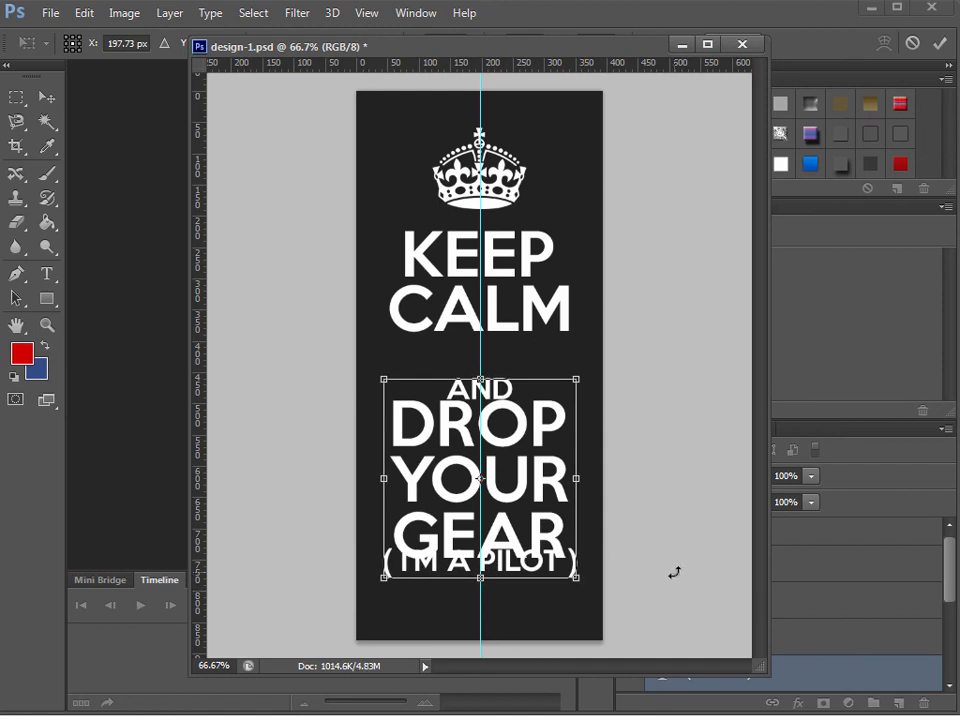
key(Return)
drag(505, 398, 503, 381)
drag(560, 567, 554, 590)
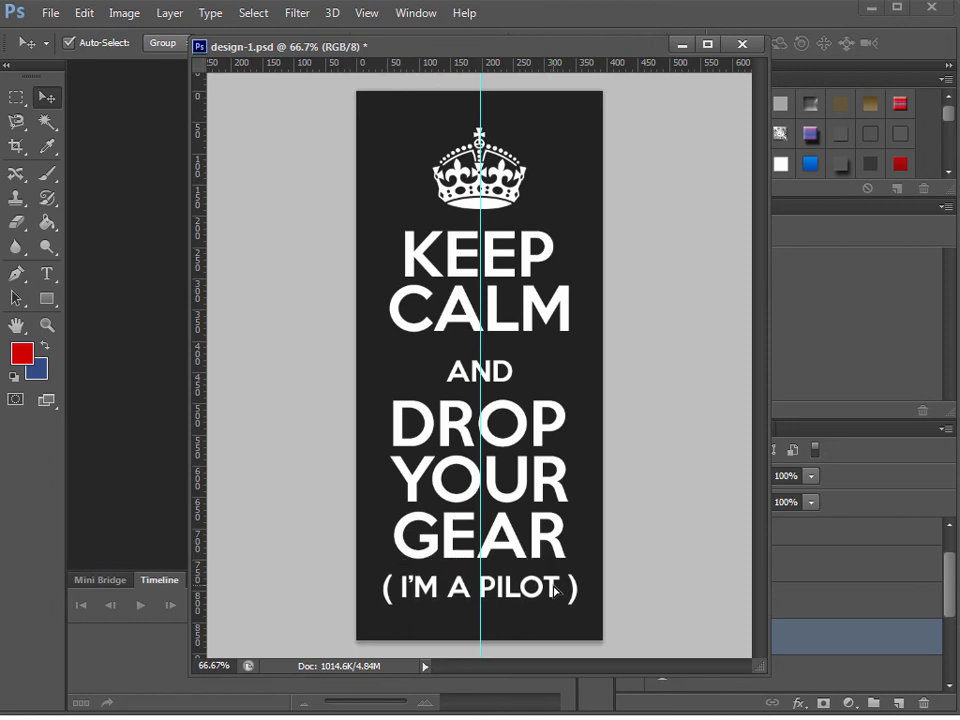
Step: Nudge the ( I'M A PILOT ) line up slightly closer beneath GEAR, and lock Layer 0
drag(555, 591, 555, 585)
click(710, 556)
drag(600, 621, 465, 435)
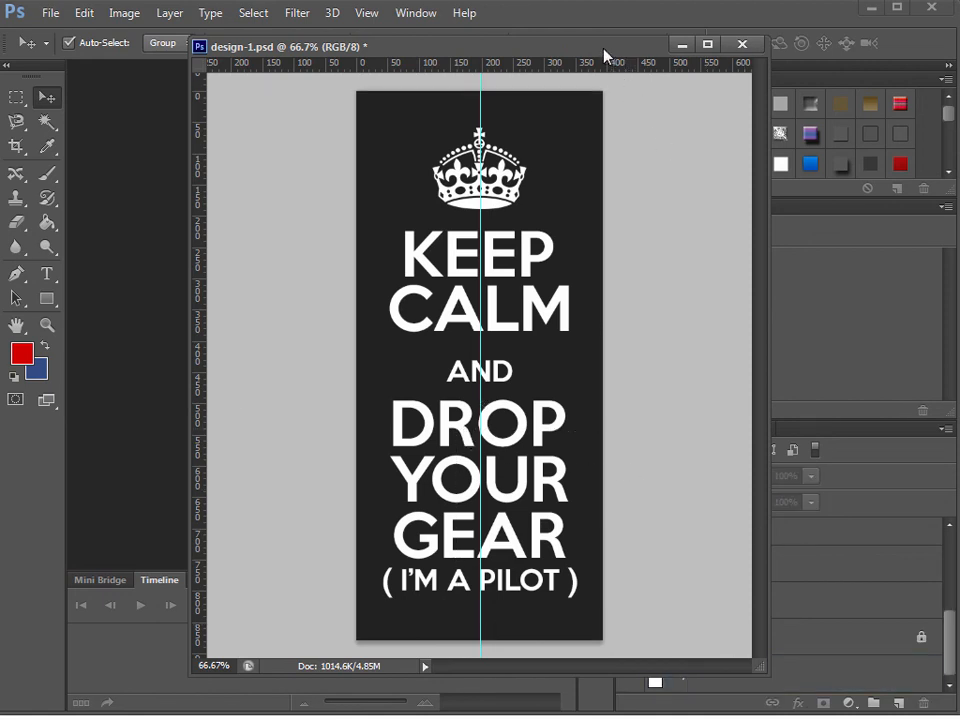
click(681, 44)
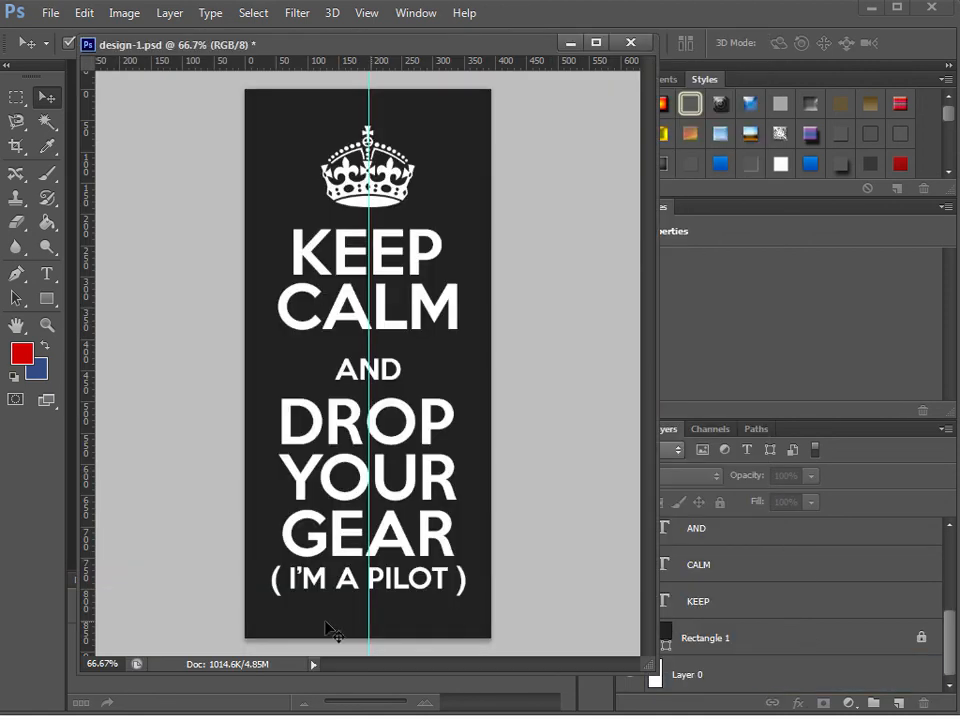
click(456, 606)
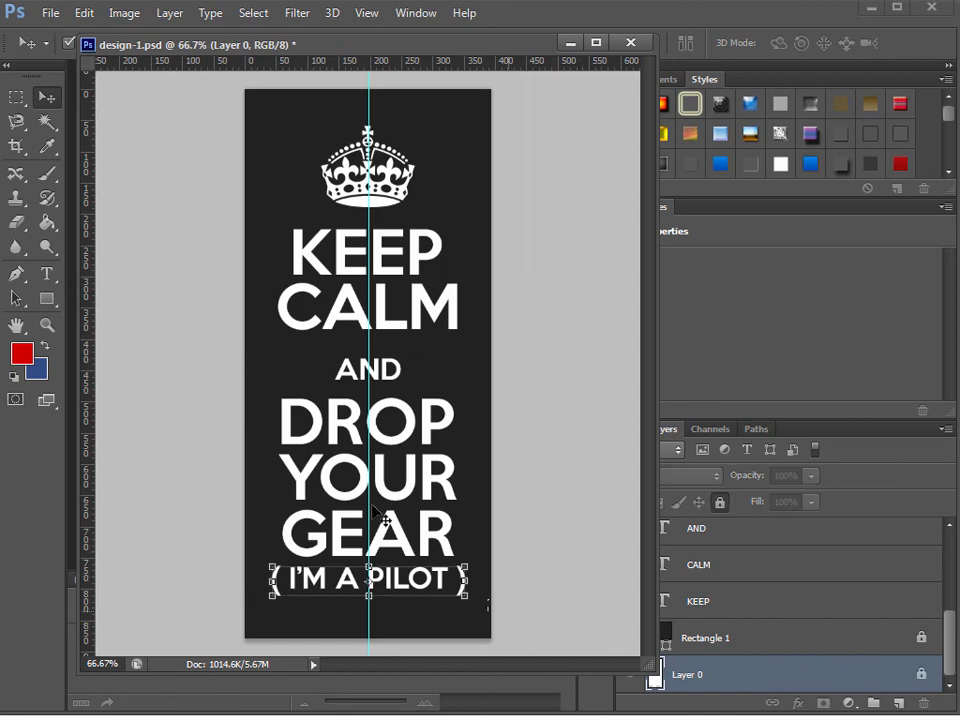
Step: Move AND and the four lines below it up to tighten the gaps, and lower the ( I'M A PILOT ) line about 10 px beneath GEAR
click(312, 430)
shift+click(276, 370)
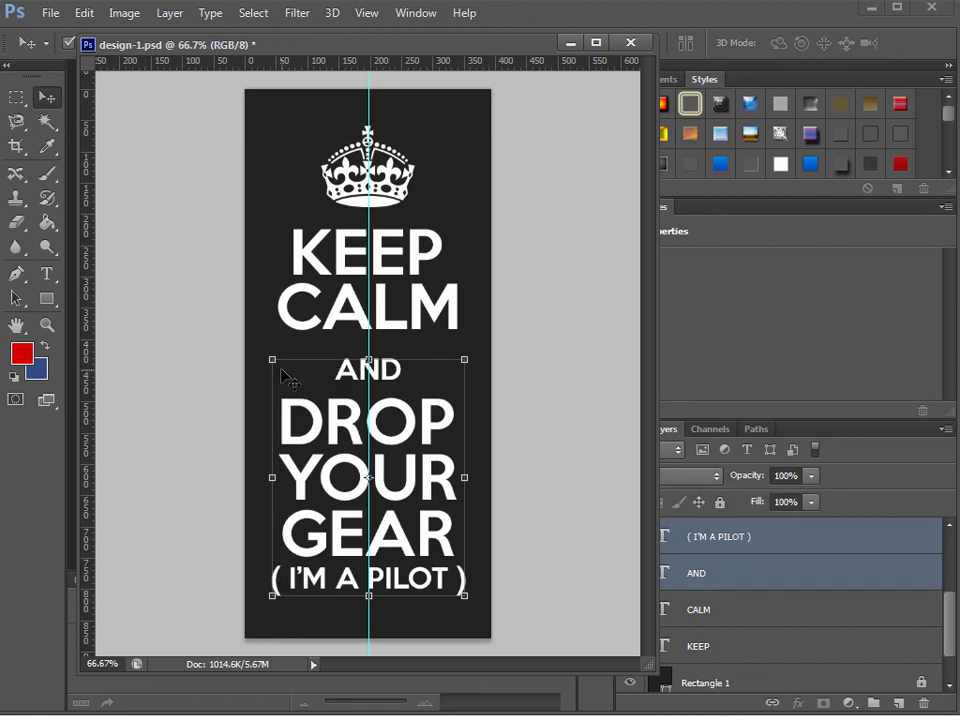
key(shift+Up)
key(shift+Up)
drag(505, 600, 365, 415)
key(shift+Up)
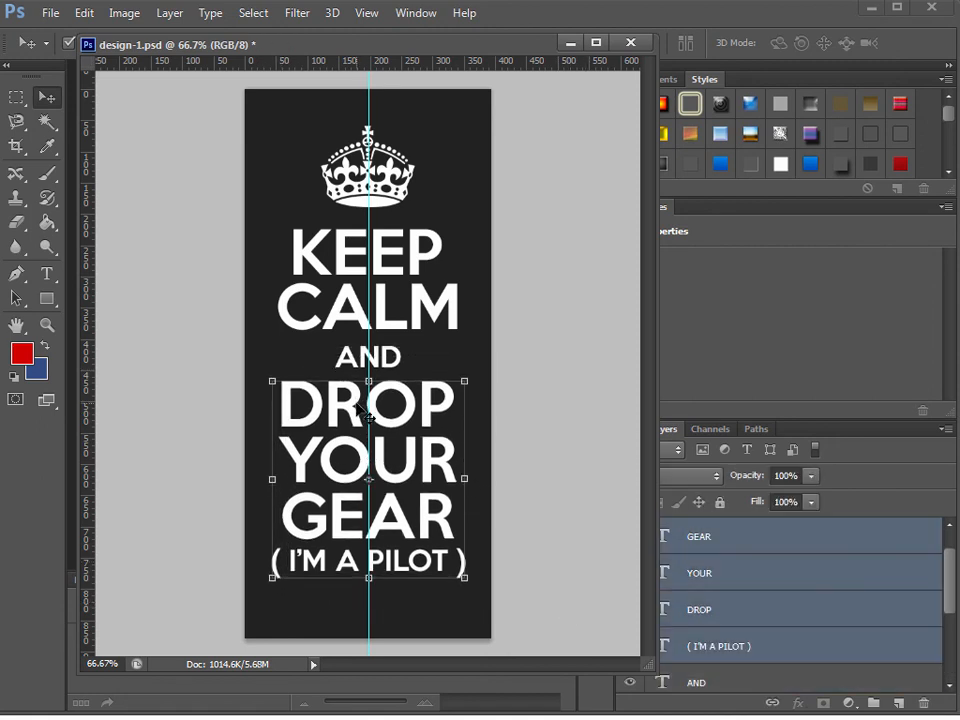
drag(606, 589, 463, 588)
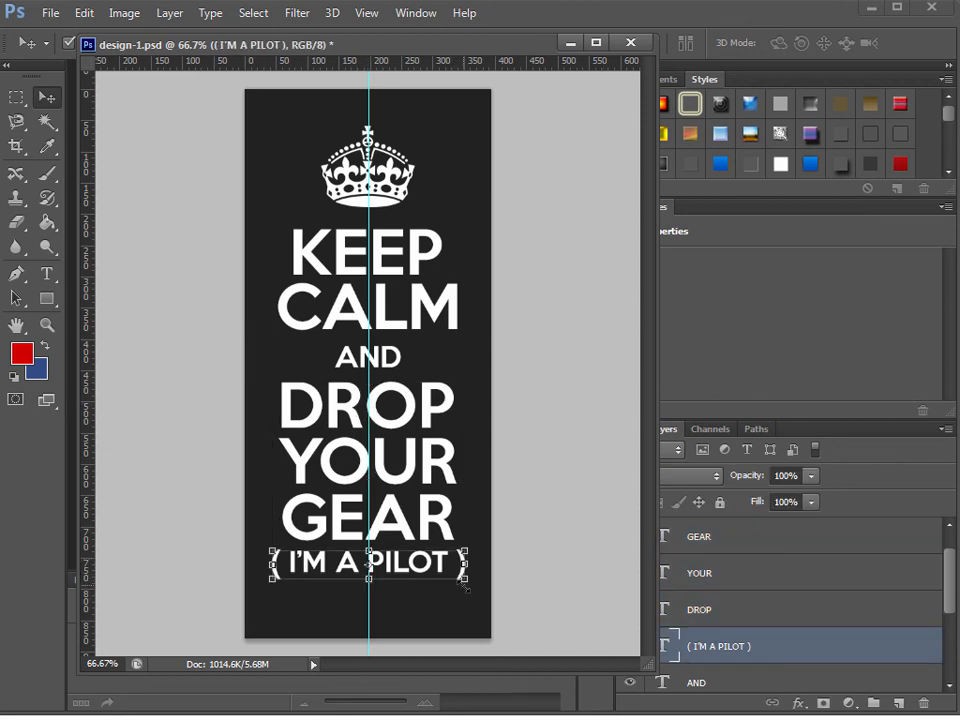
key(shift+Down)
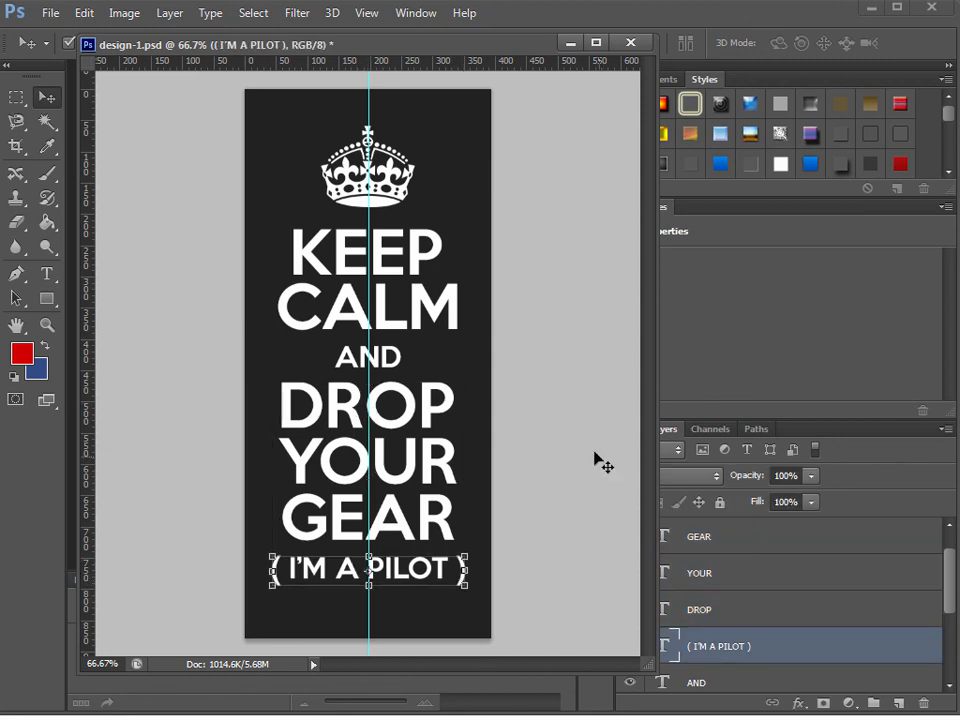
Step: Crop the canvas tightly around the crown and text to about 310 × 745 px, and save the document
click(16, 146)
drag(368, 362, 368, 370)
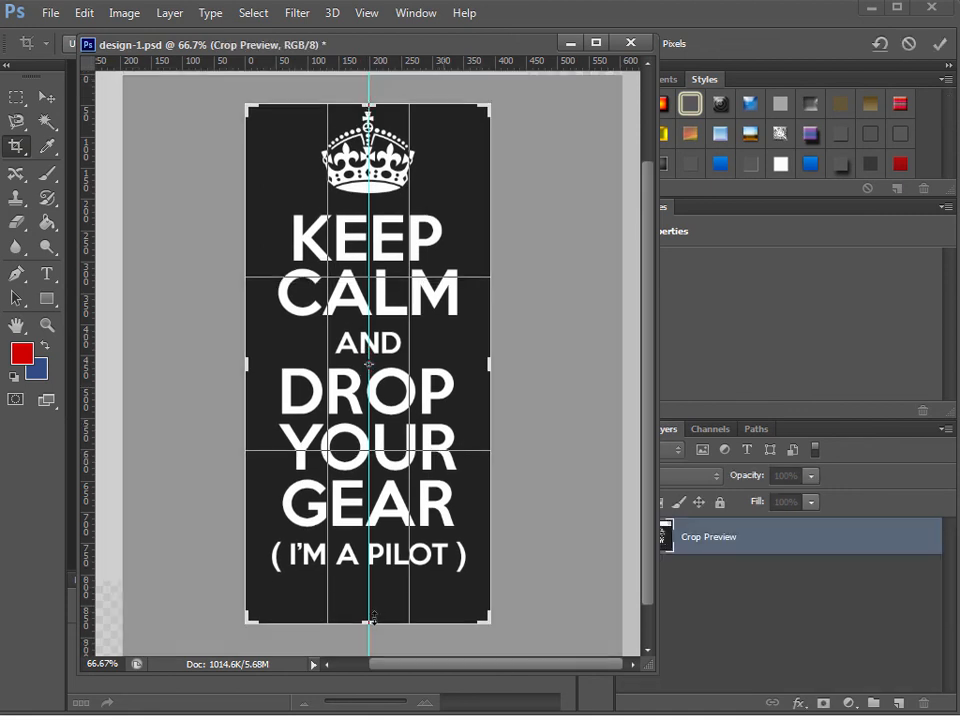
drag(372, 620, 372, 567)
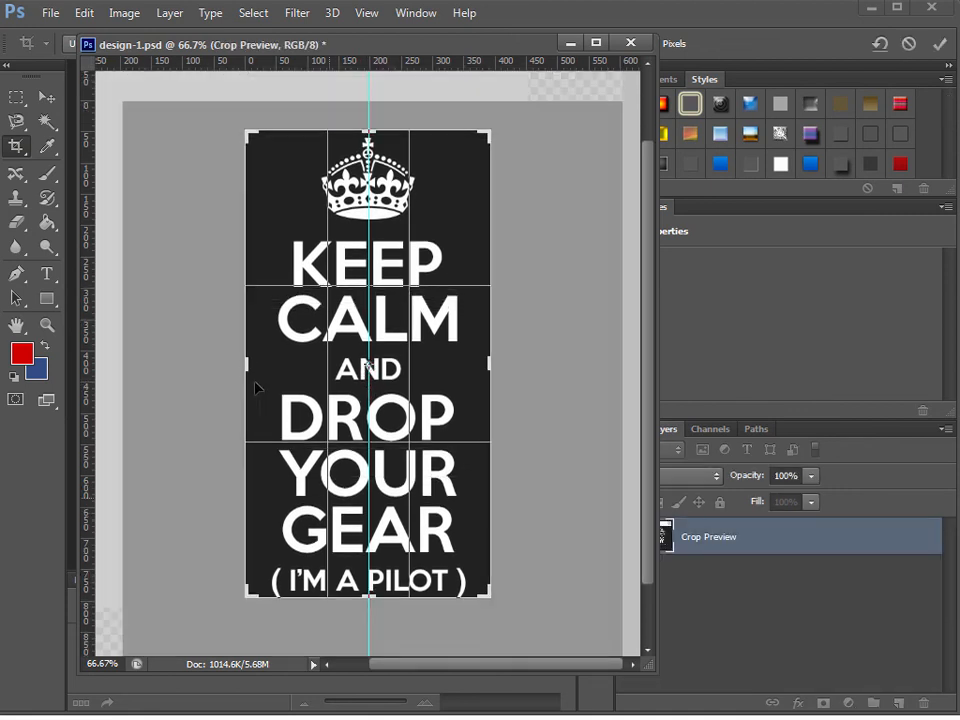
drag(246, 364, 272, 364)
drag(475, 363, 457, 357)
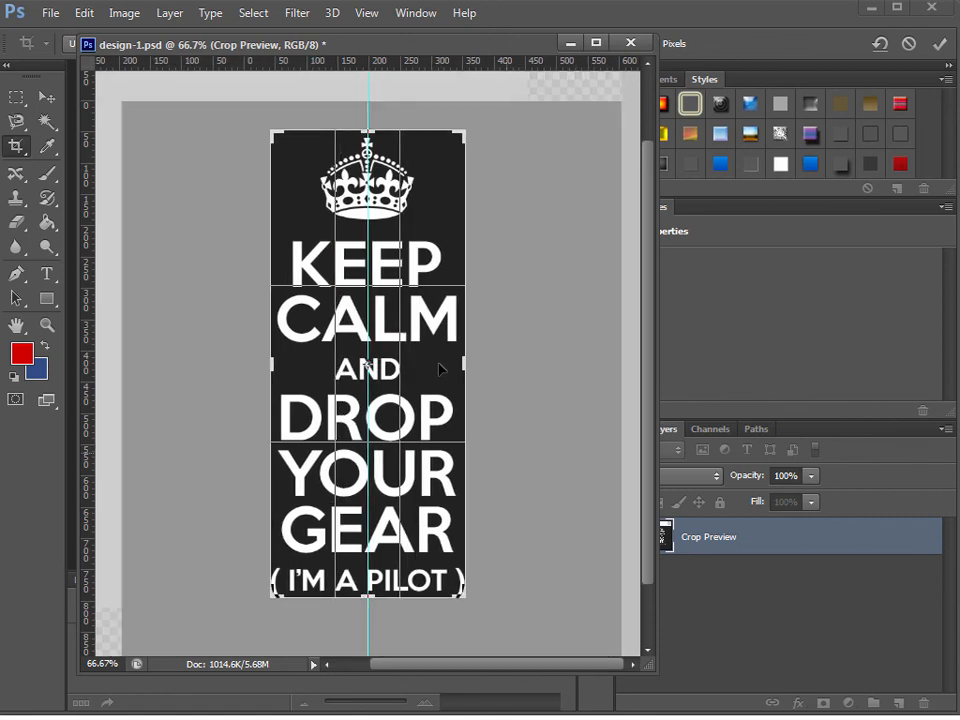
key(Return)
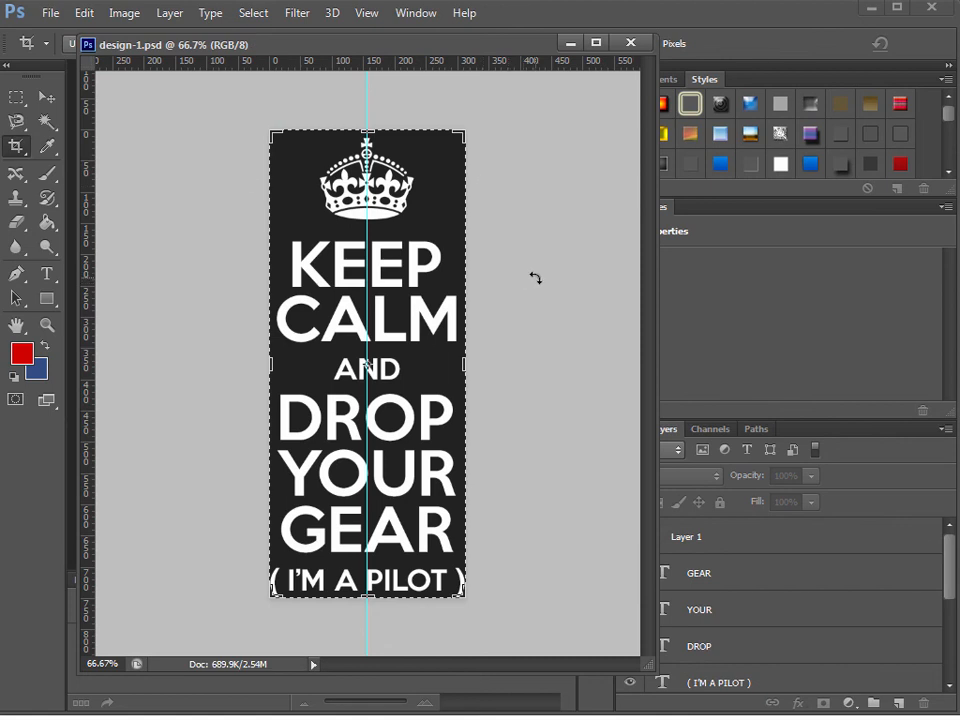
Step: Hide the Layer 0 and Rectangle 1 background layers so that only the white crown and text remain on transparency
click(38, 97)
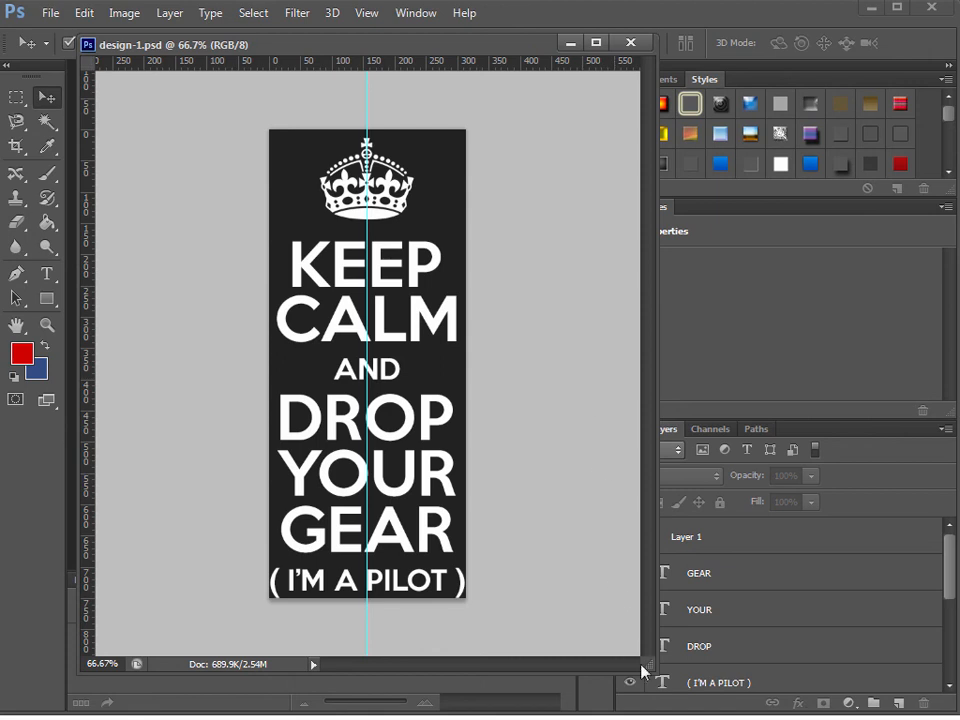
drag(639, 656, 489, 624)
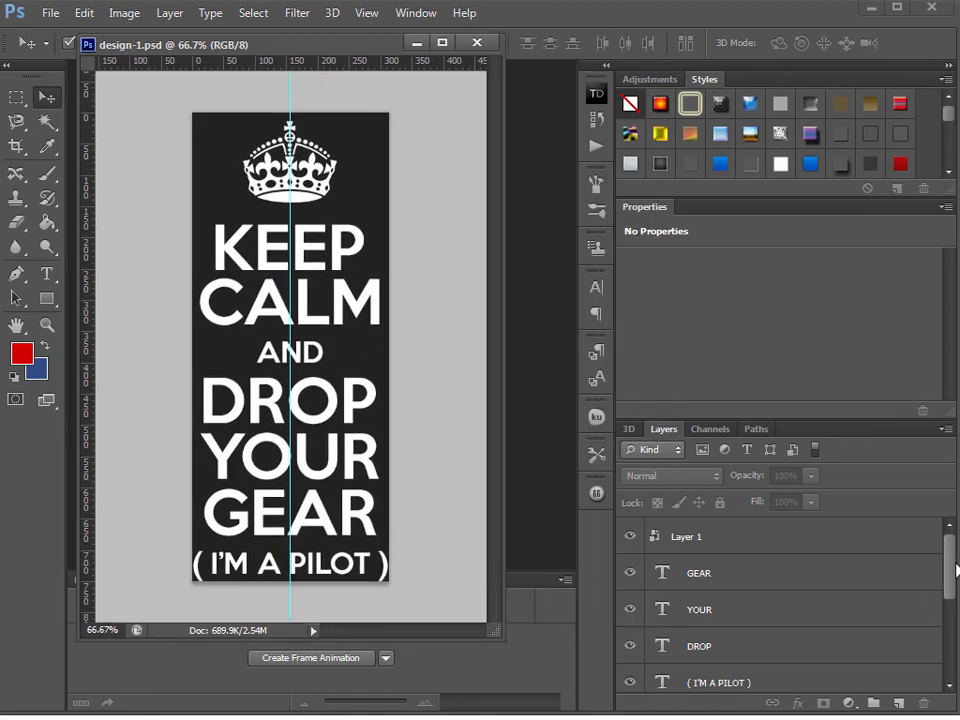
drag(953, 569, 949, 621)
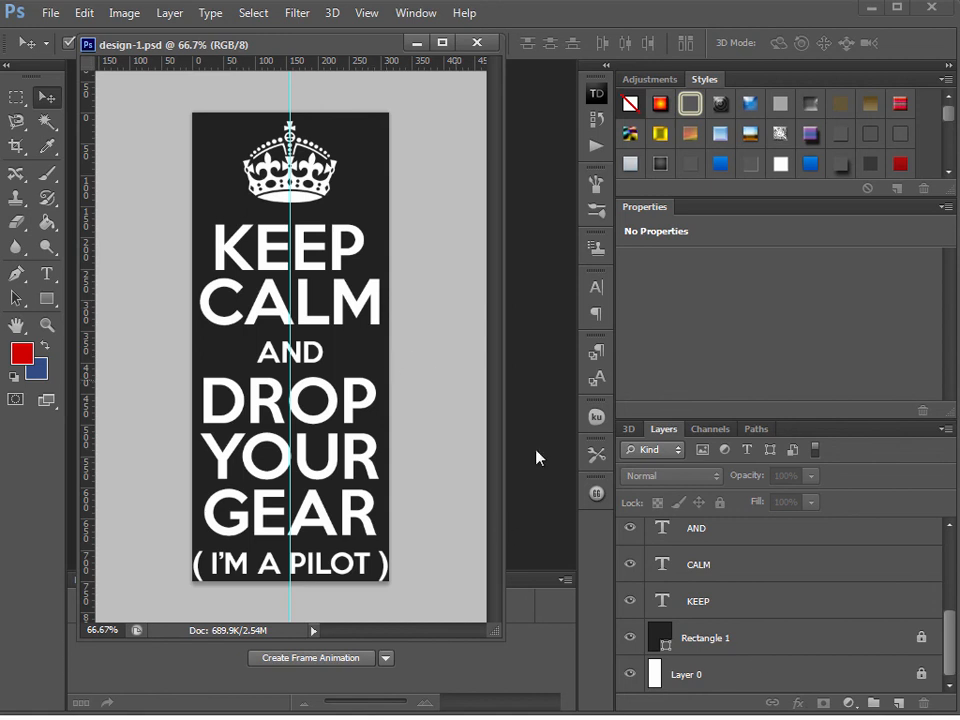
click(629, 674)
click(629, 638)
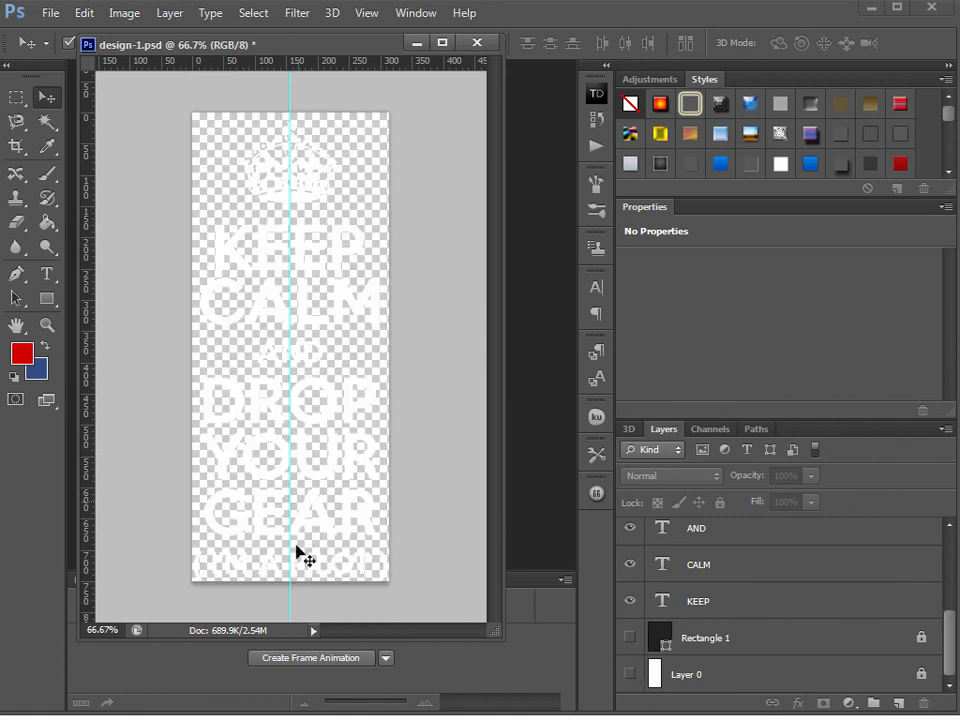
click(630, 639)
click(630, 639)
Step: Save a PNG copy of the design as design-2.png in the Pilots folder, with Smallest / Slow compression and no interlacing
click(50, 13)
click(100, 242)
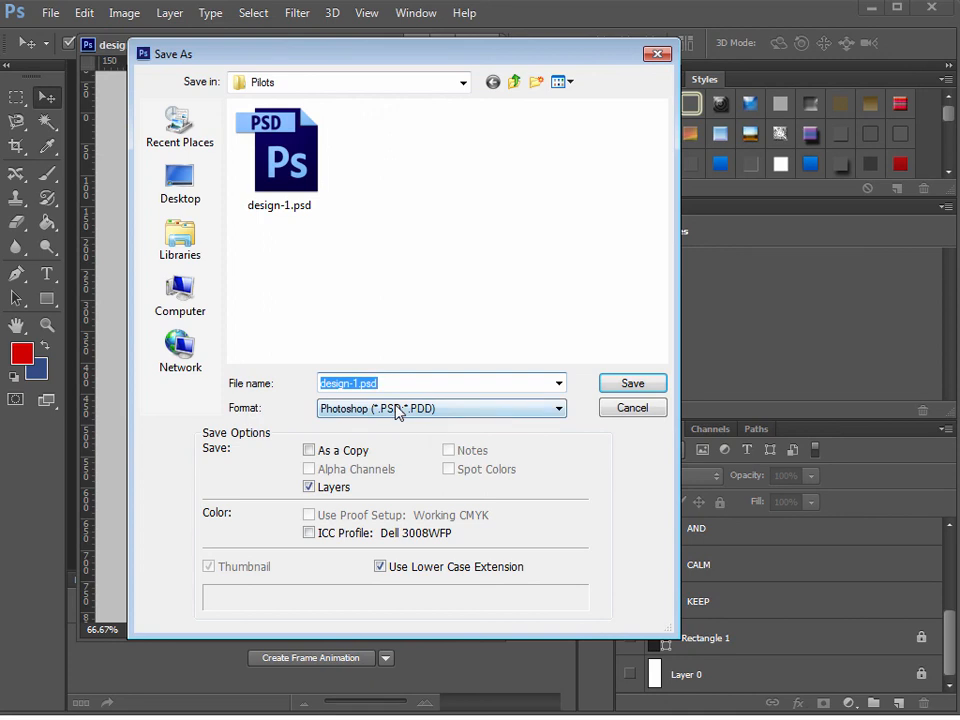
click(408, 408)
click(408, 633)
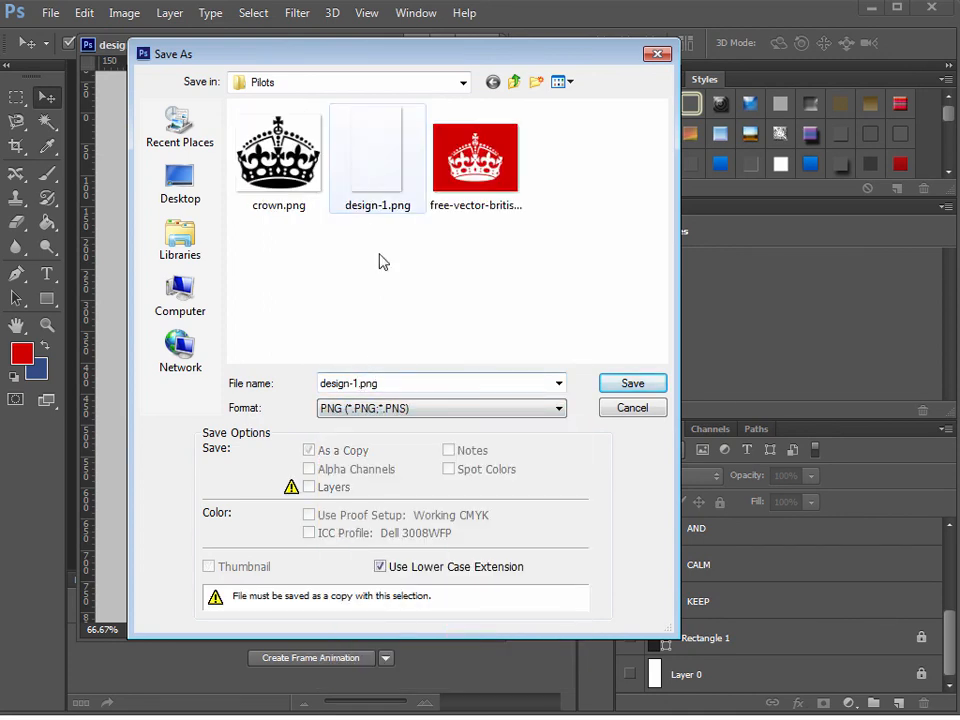
double_click(380, 384)
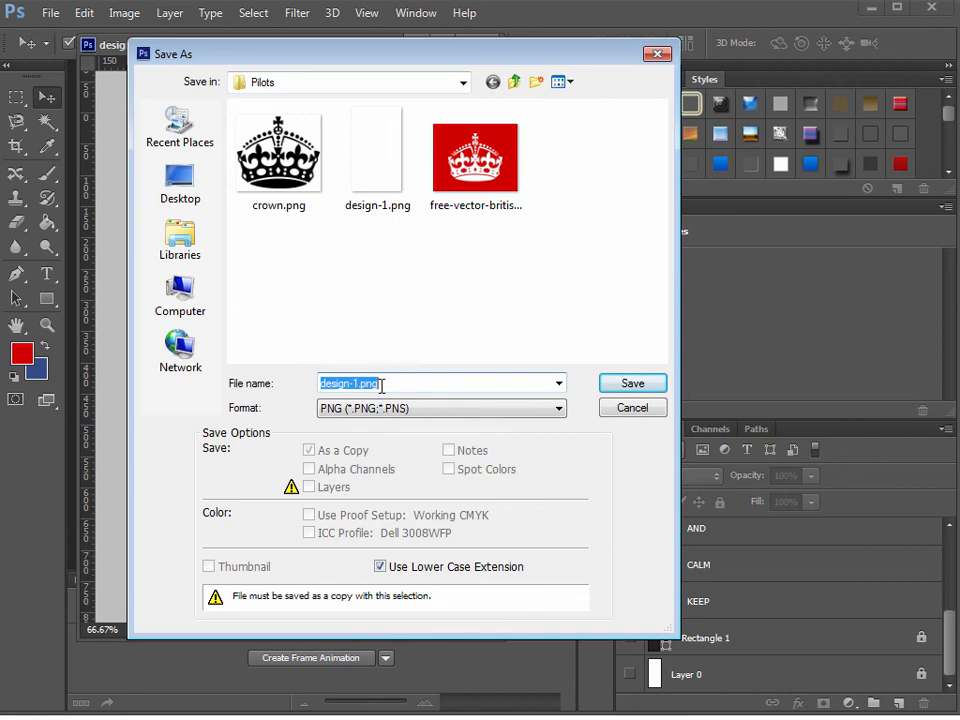
click(381, 385)
text(2)
click(624, 382)
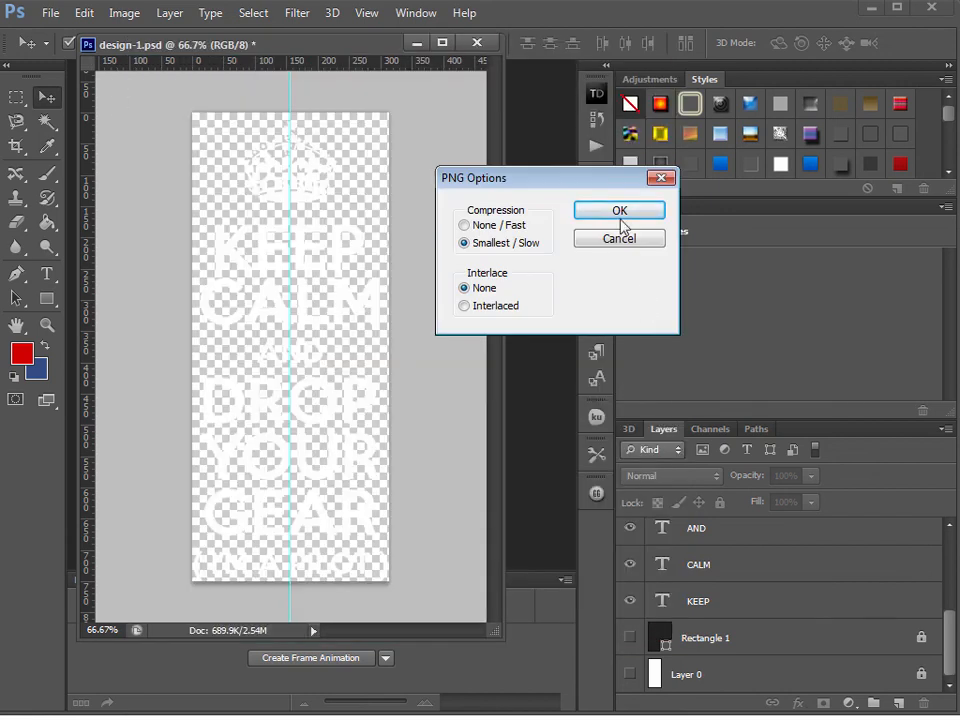
click(620, 214)
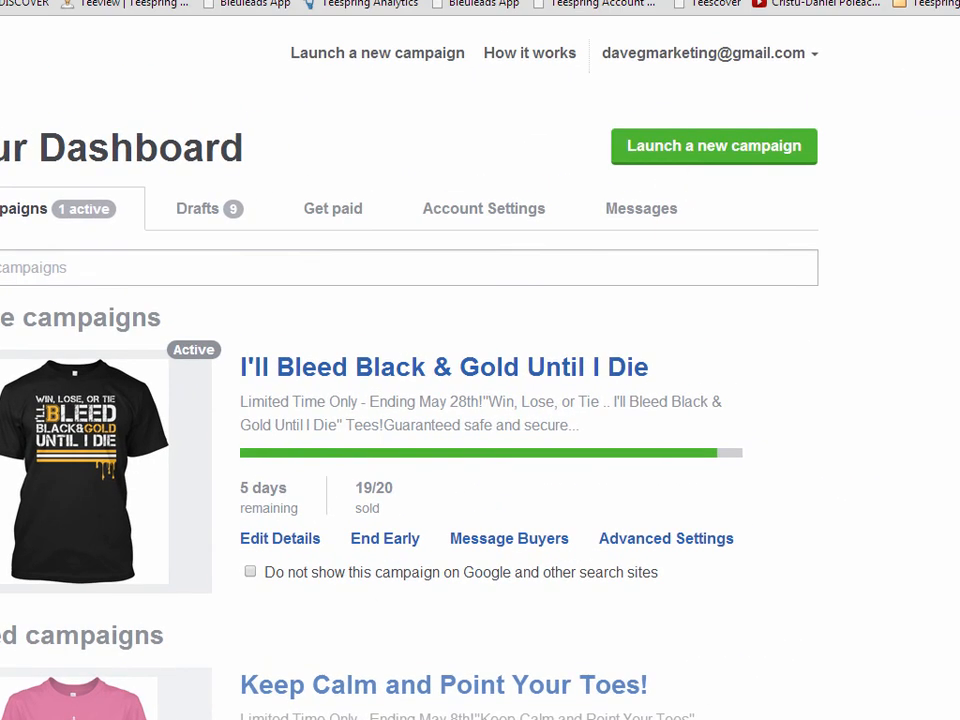
Step: Switch to Teespring, start a new campaign, and set the Hanes Tagless Tee's colour to dark navy
click(671, 146)
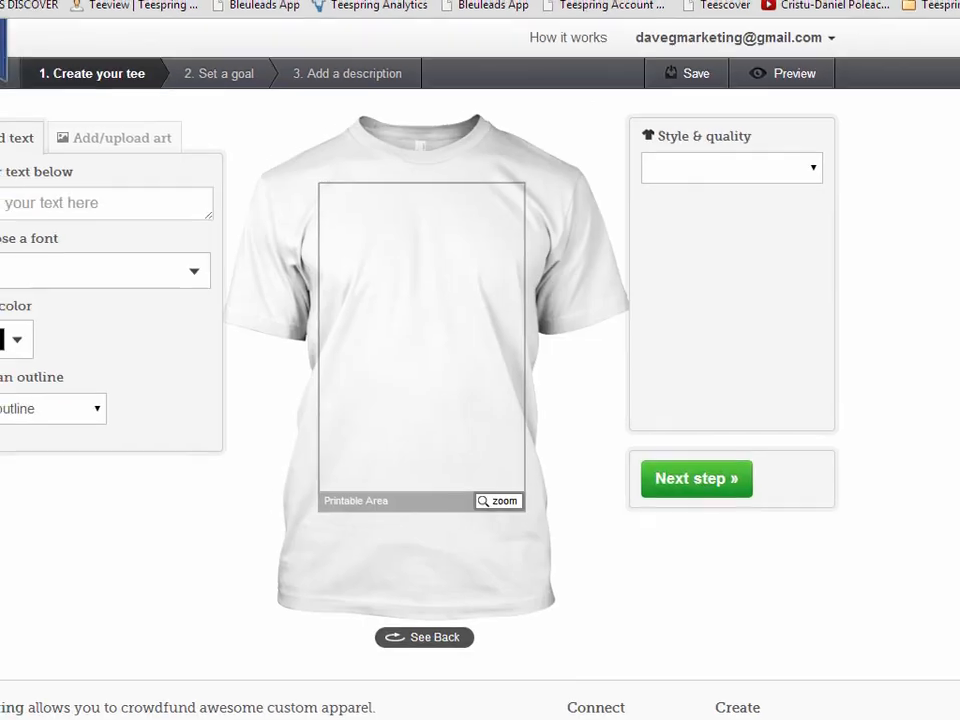
click(613, 160)
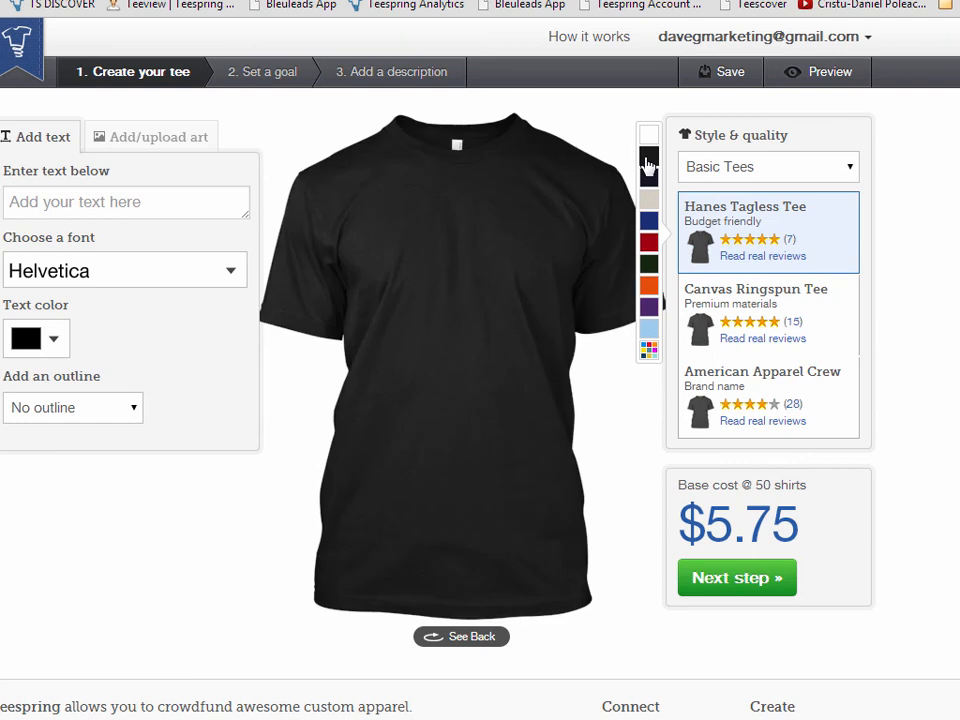
click(649, 178)
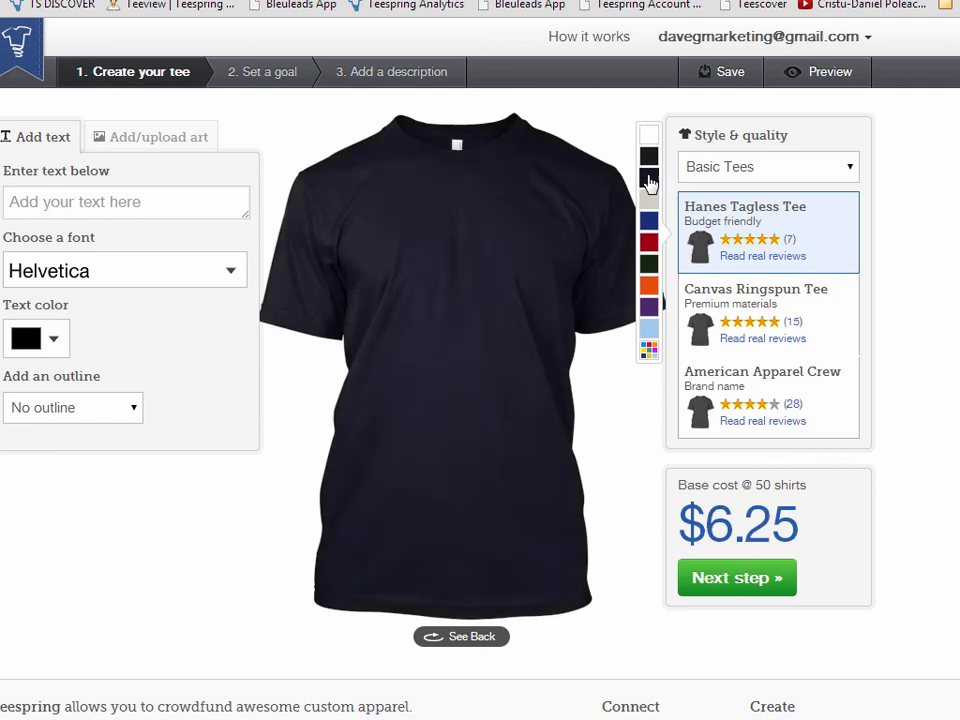
Step: Upload design-2.png as custom art for the shirt front, declining the RoboForm offer to save the account
click(154, 136)
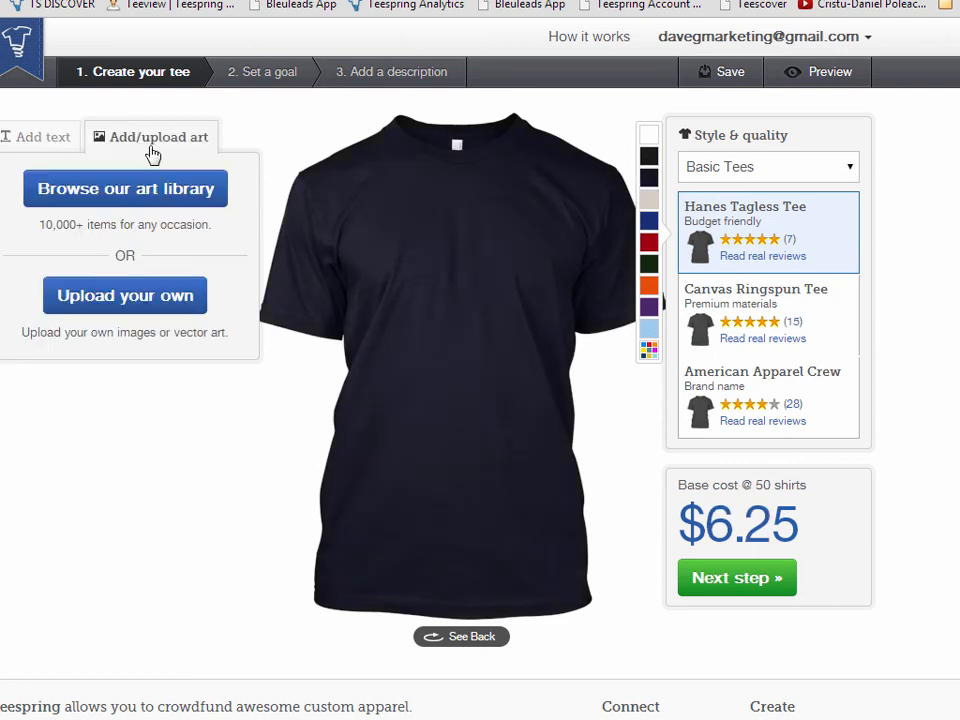
click(141, 296)
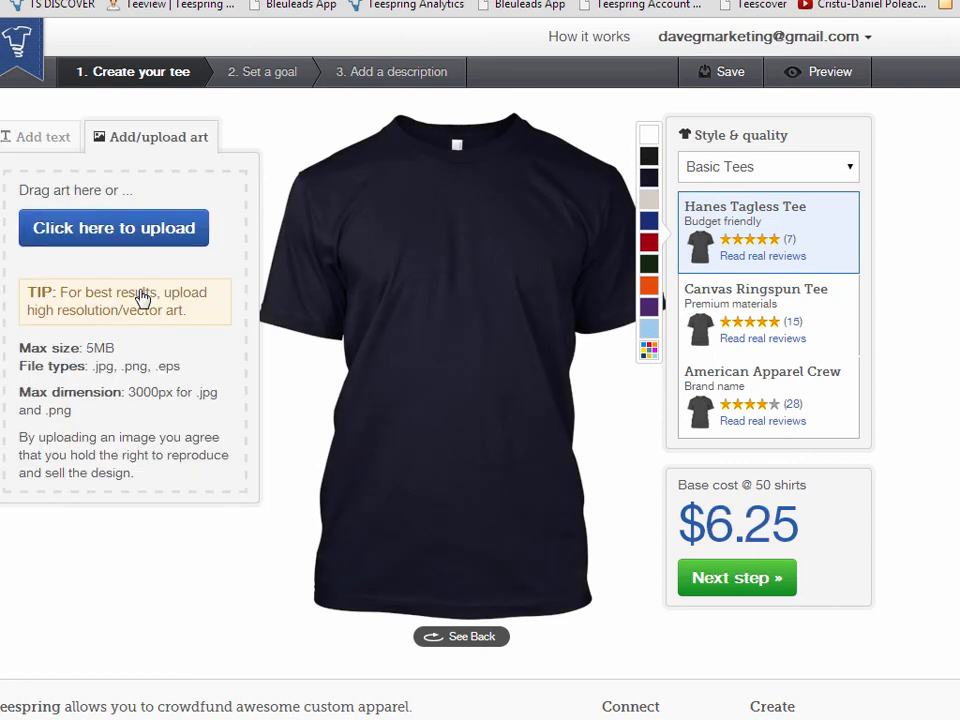
click(122, 240)
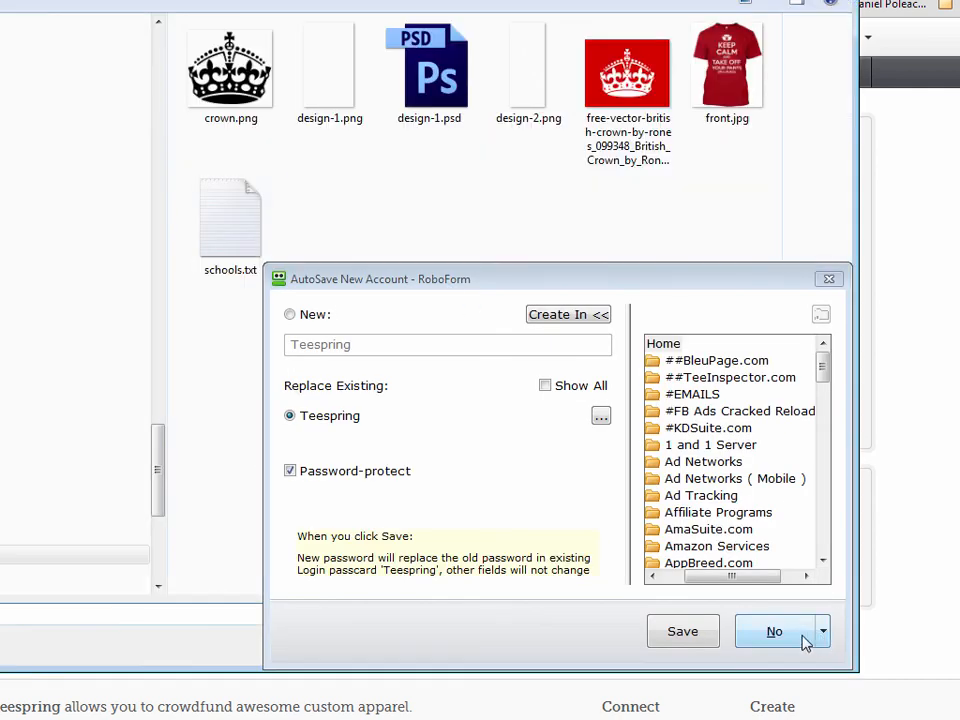
click(805, 641)
double_click(529, 96)
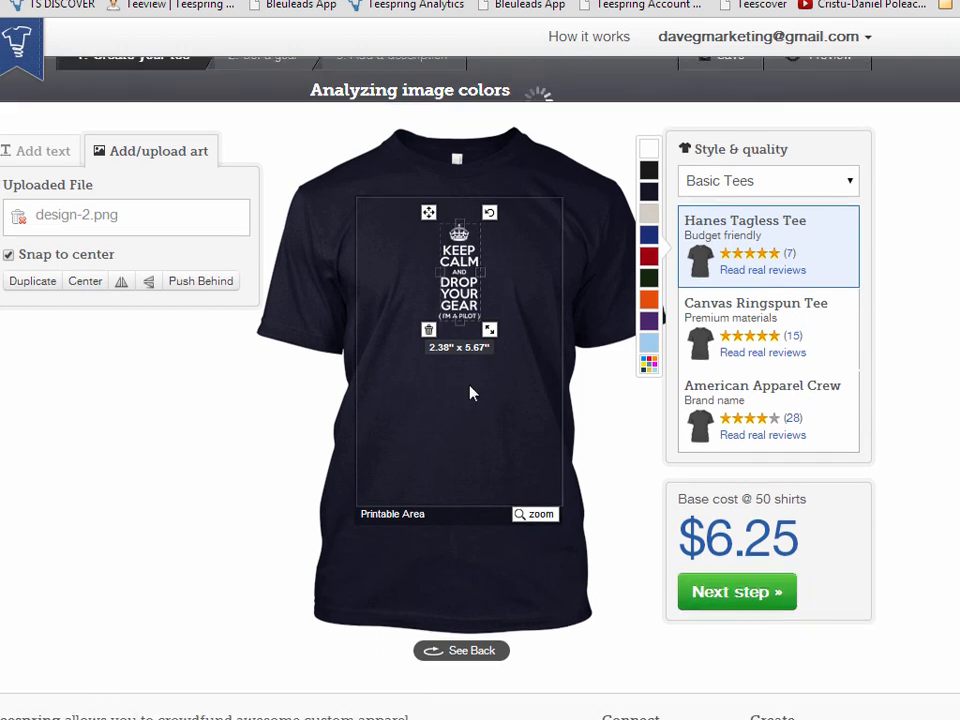
Step: Enlarge the uploaded design to about 6.84" × 16.34" and centre it at the top of the shirt's printable area
drag(461, 285, 520, 436)
drag(493, 315, 492, 386)
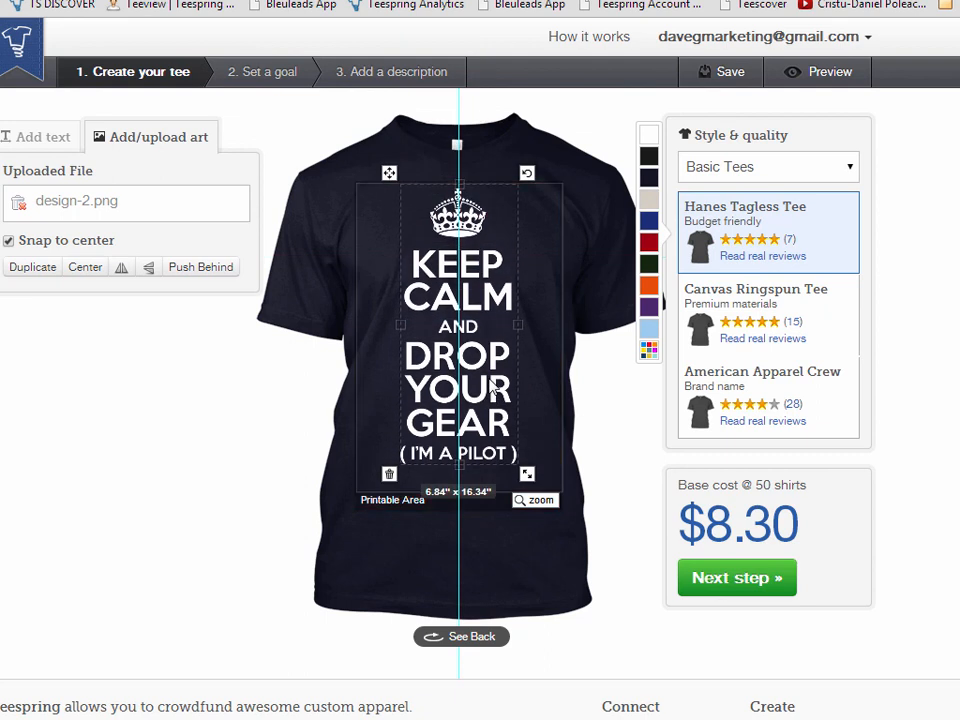
click(320, 260)
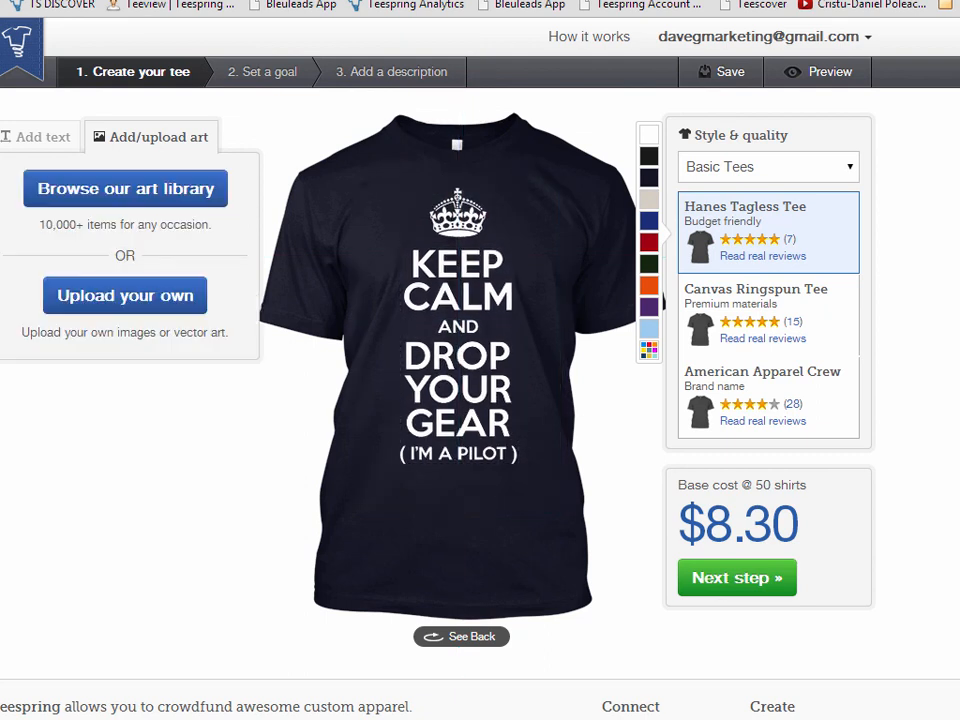